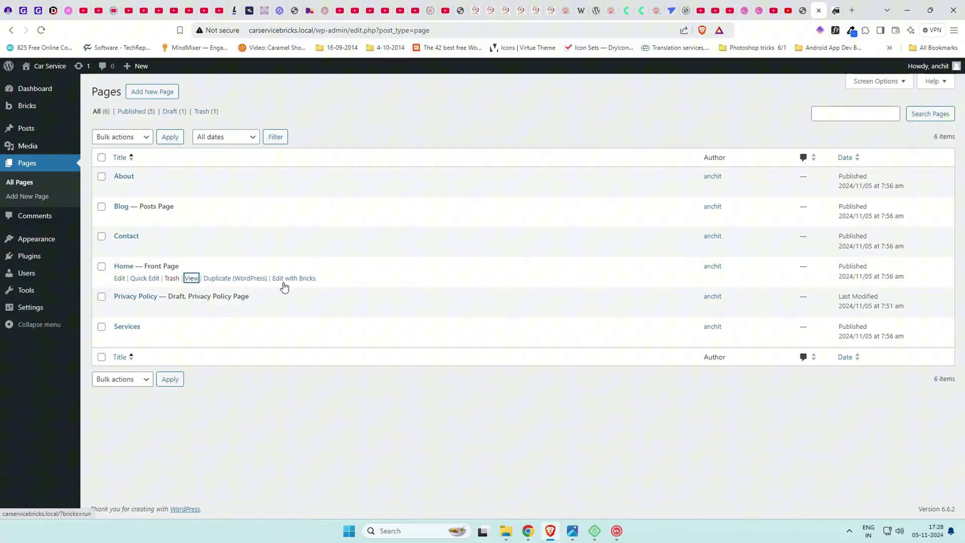
Open the 'Home — Front Page' from All Pages in the Bricks builder.
click(119, 278)
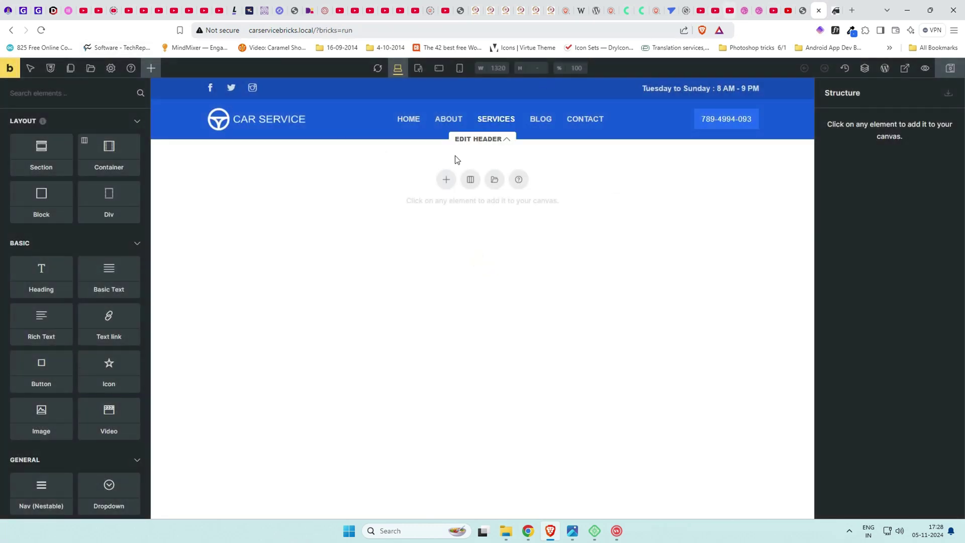
Switch to the startersites.io car-service demo tab for reference.
click(805, 7)
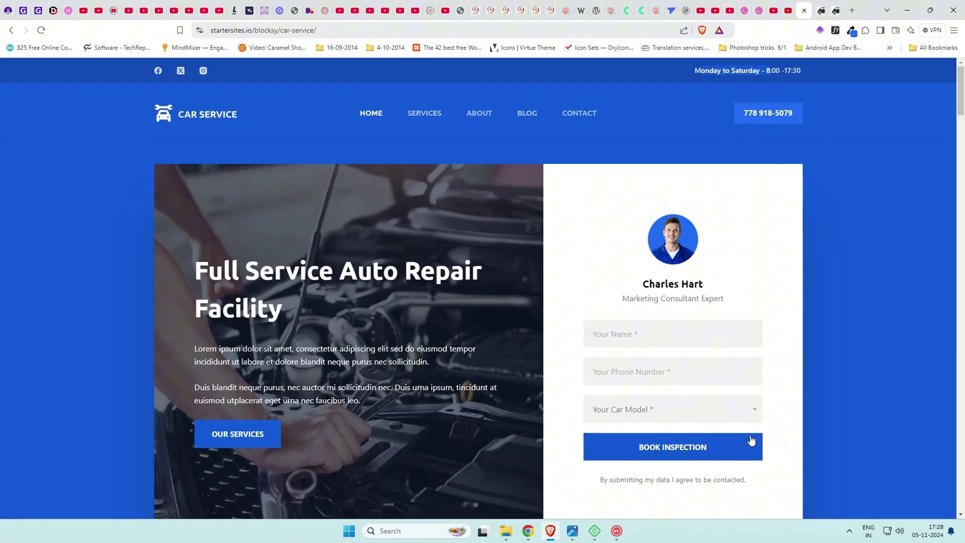
Scroll the demo down to the Free Car Inspection section and back up to the hero.
scroll(451, 326, down, 2)
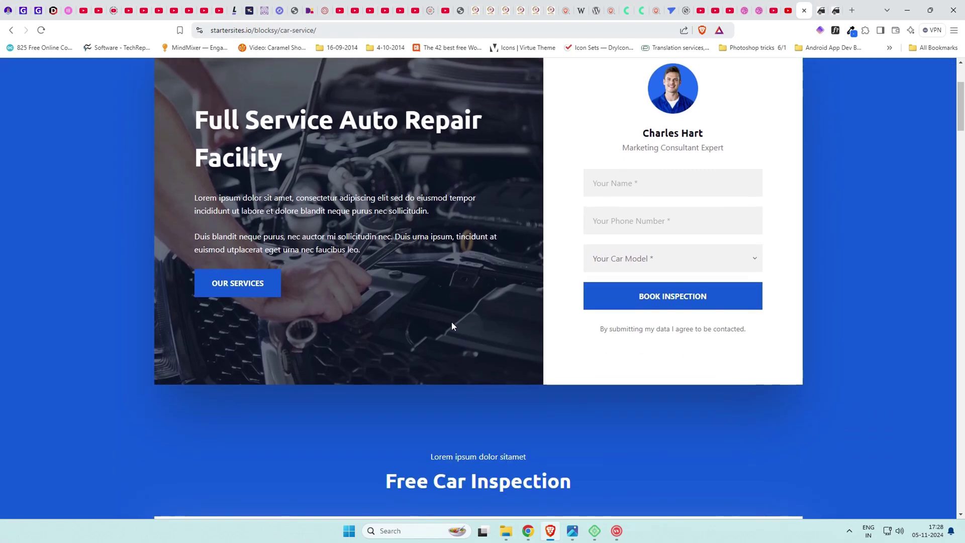
scroll(452, 326, up, 1)
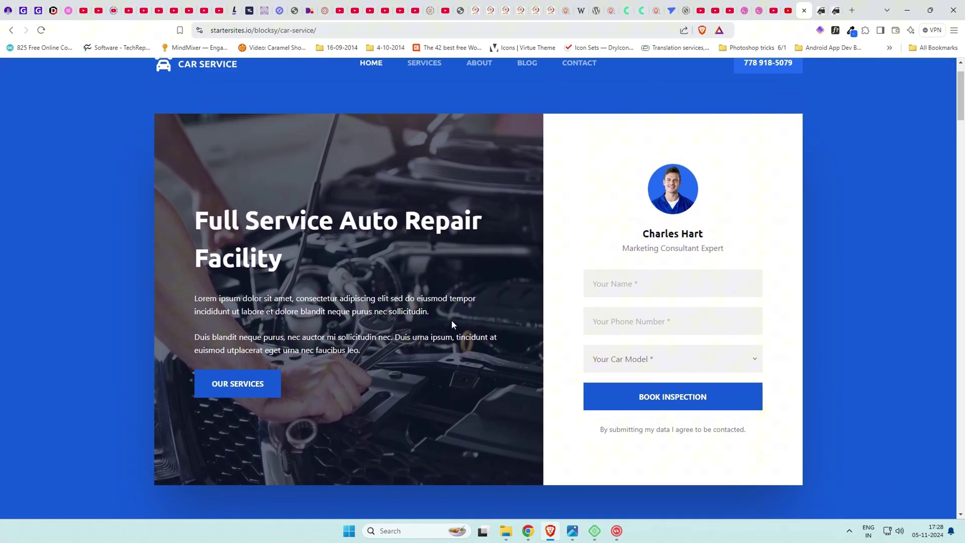
scroll(451, 325, down, 7)
scroll(452, 324, up, 8)
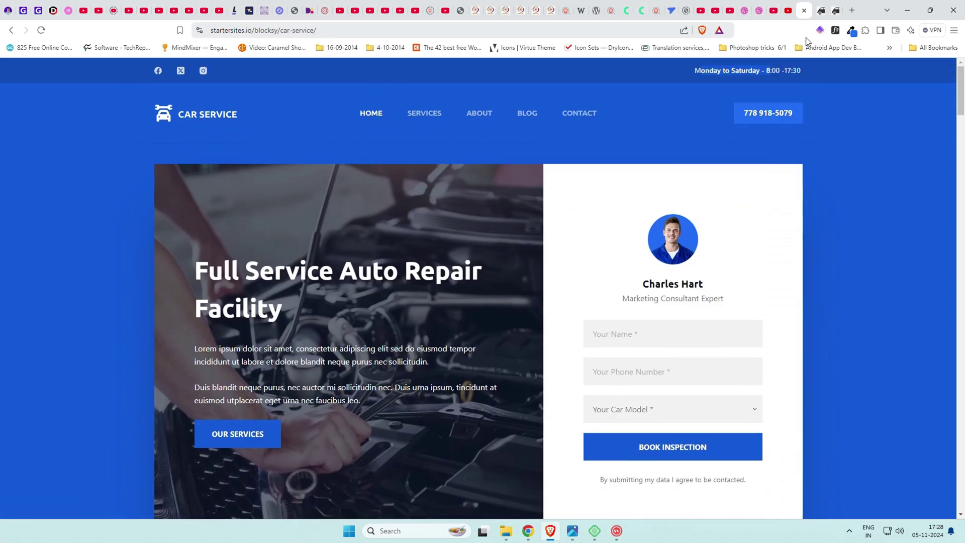
Back in the builder, add a Section with a Container to the empty page.
click(821, 10)
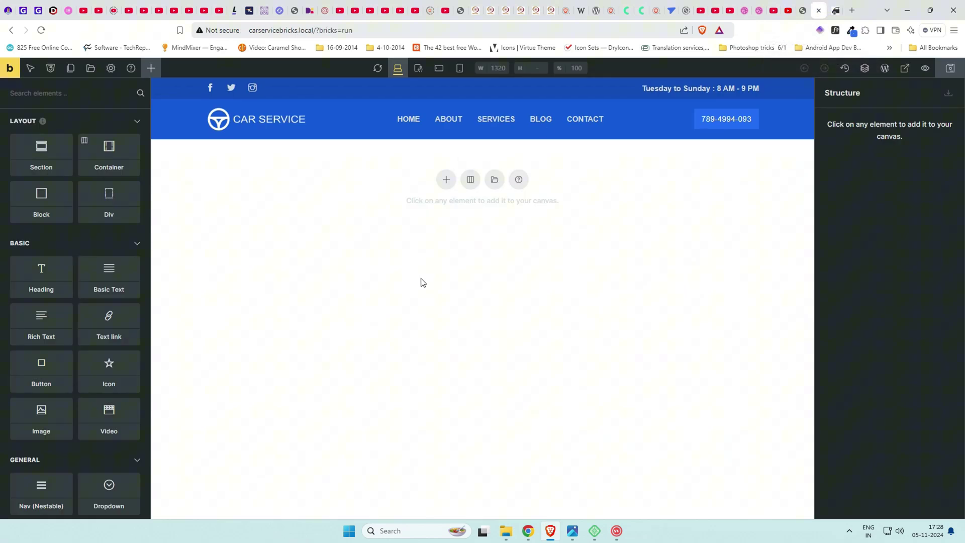
click(443, 183)
click(905, 123)
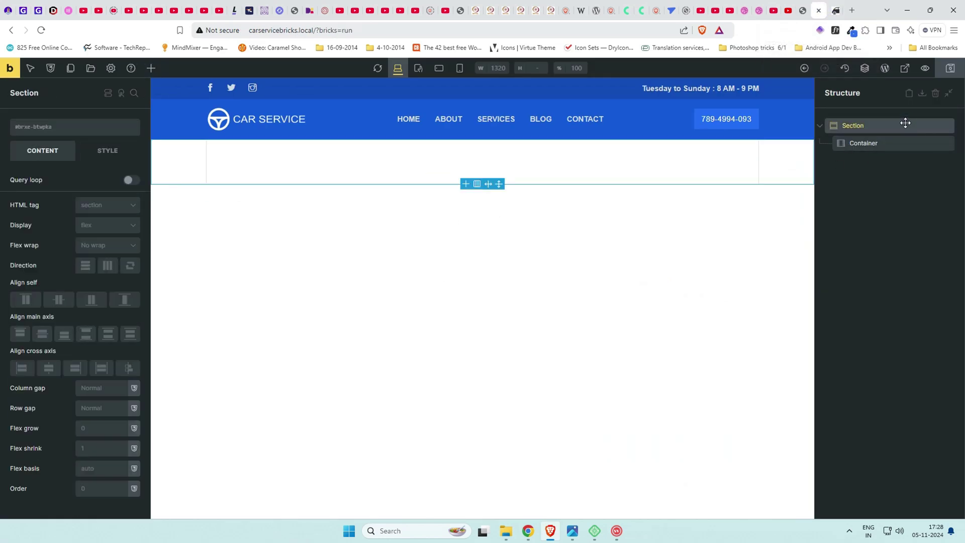
Give the section a #145ae2 blue background.
click(107, 150)
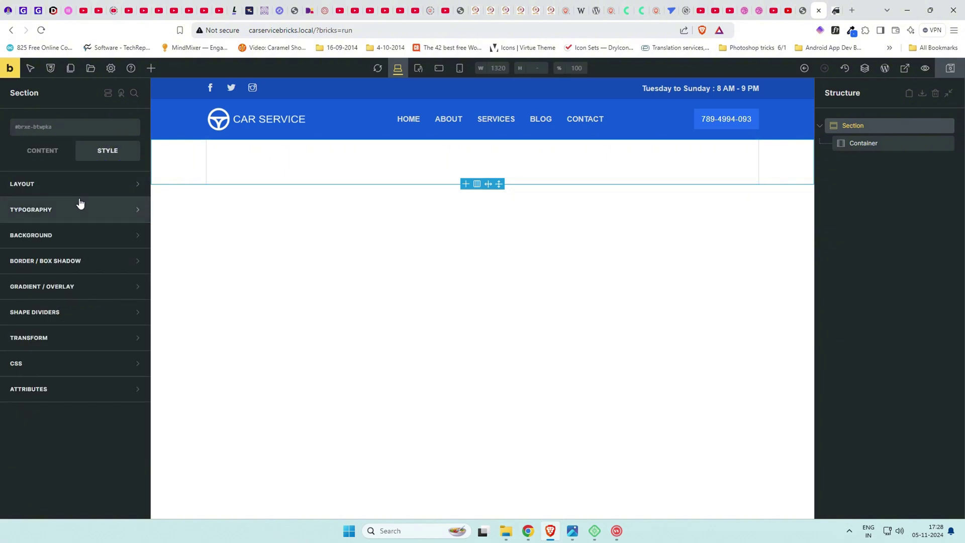
click(76, 236)
click(133, 259)
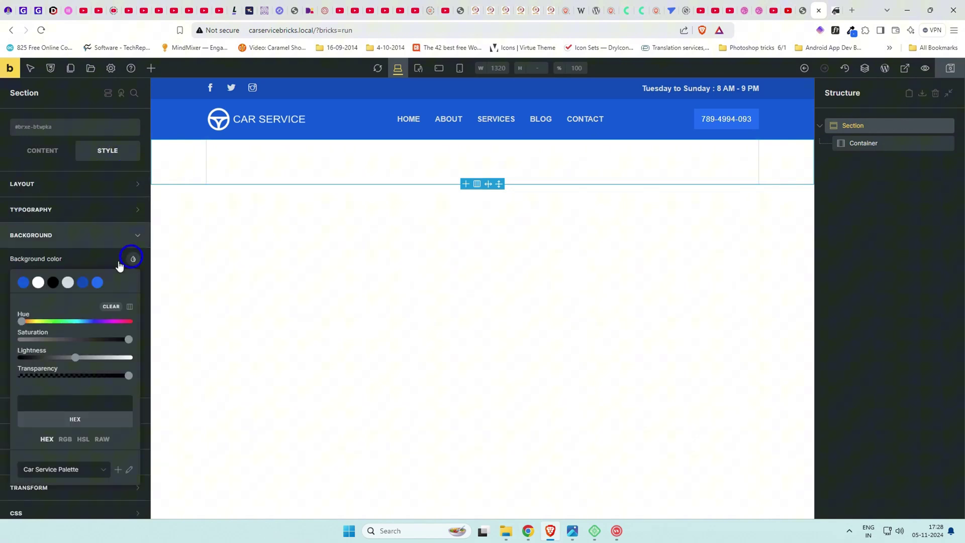
click(23, 283)
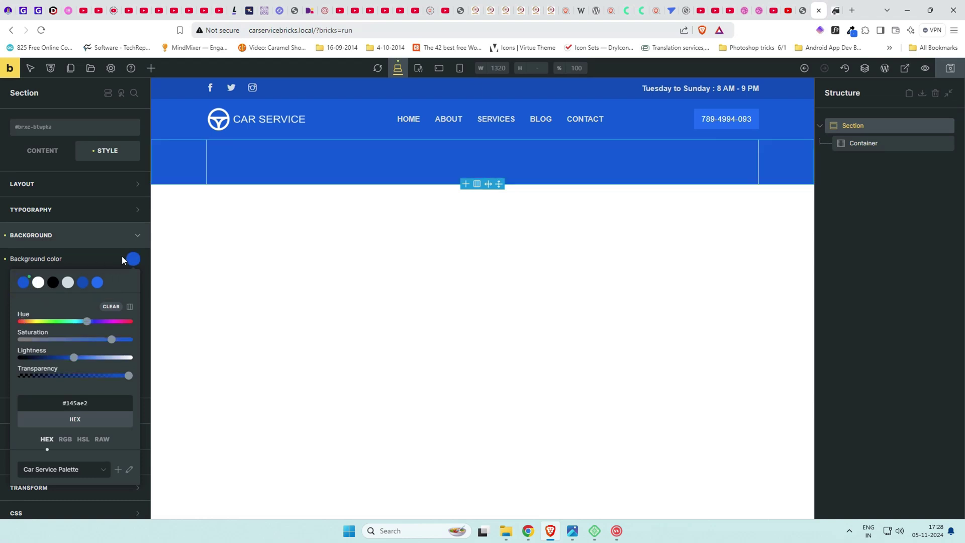
click(139, 237)
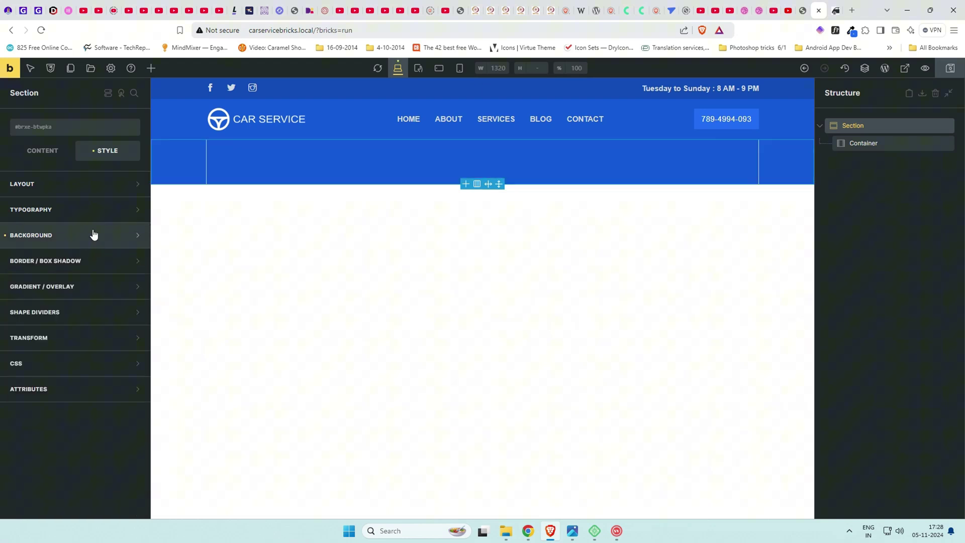
Set the section height to 100vh.
click(98, 186)
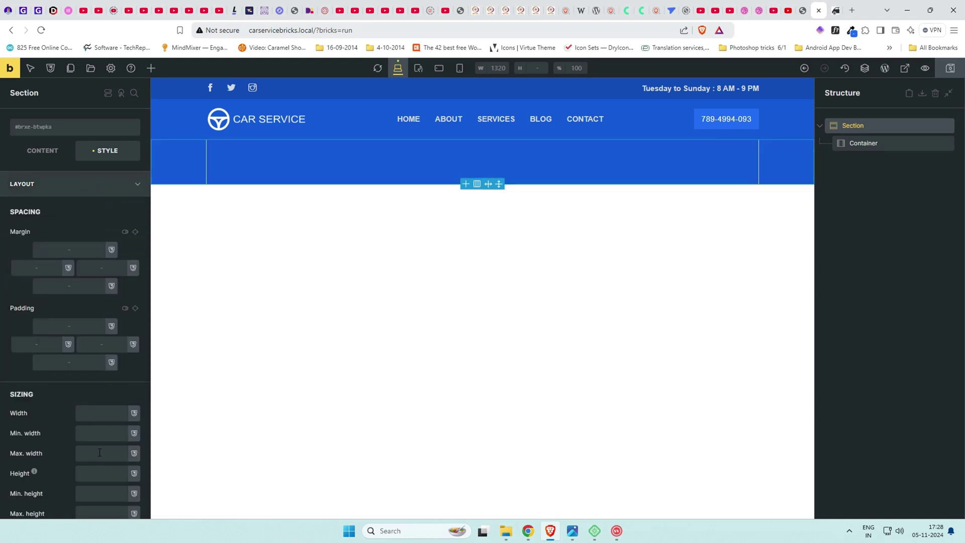
scroll(99, 455, down, 2)
click(84, 373)
text(100v)
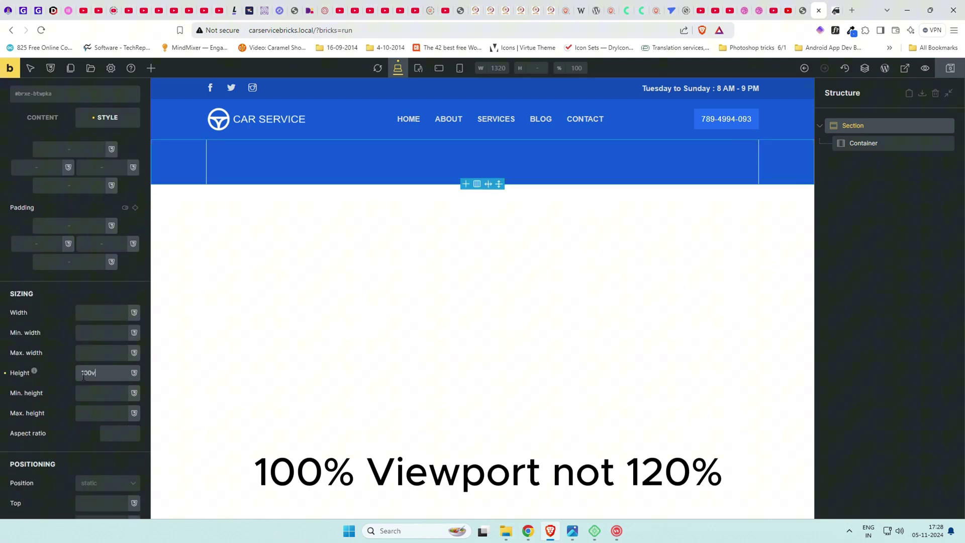
text(h)
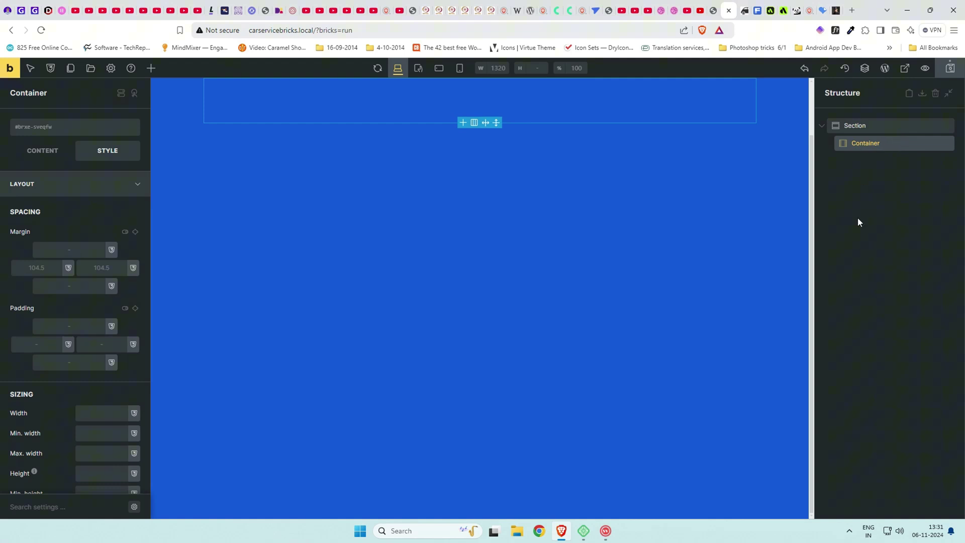
Split the container into 2/3 and 1/3 columns and set the first column to 60% width.
click(476, 123)
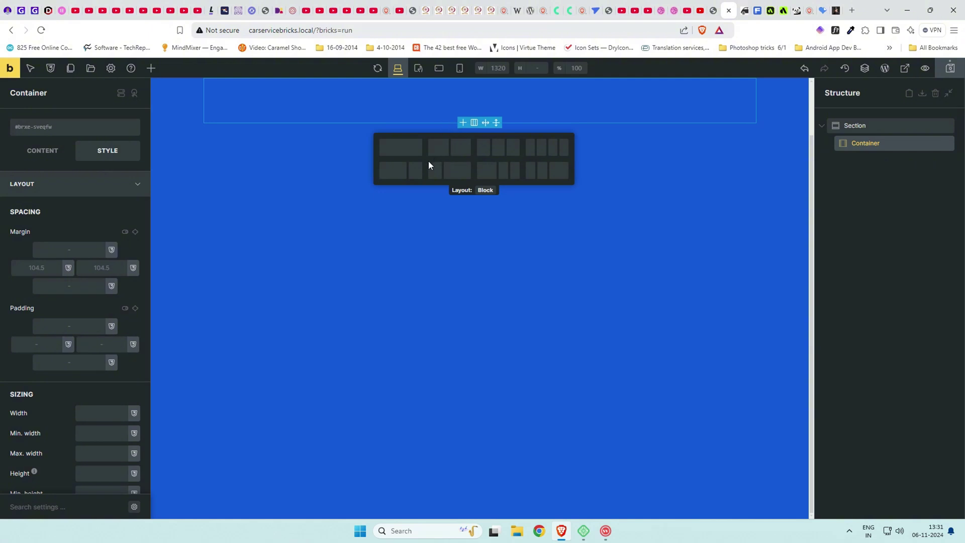
click(408, 172)
click(895, 161)
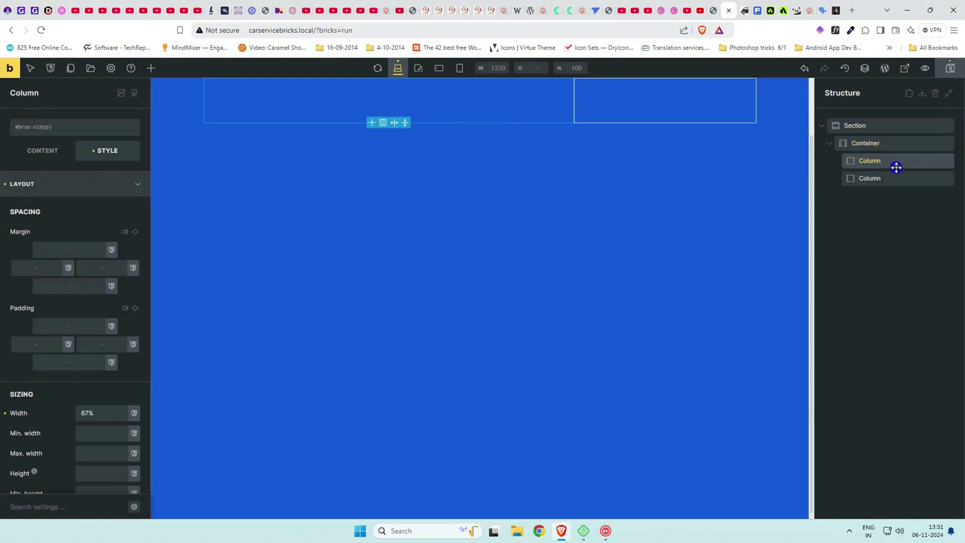
double_click(86, 411)
click(88, 410)
key(BackSpace)
text(0)
Set the second column to 40% width and compare against the demo's hero layout.
click(866, 177)
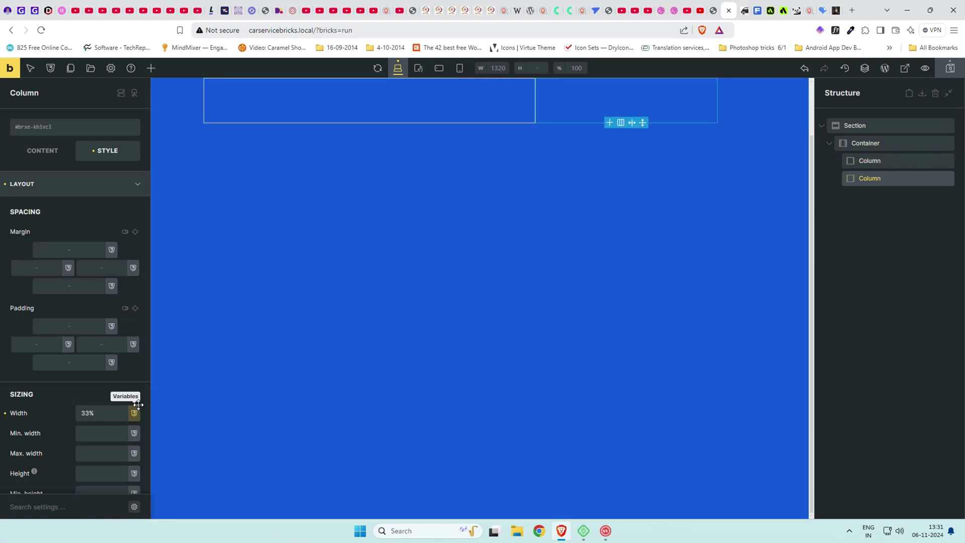
double_click(86, 412)
text(40)
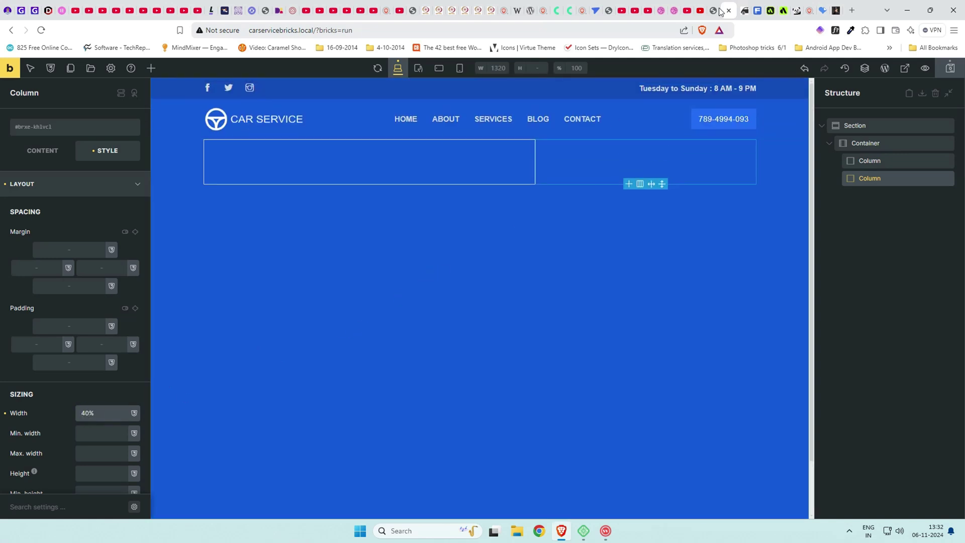
click(715, 7)
scroll(465, 203, down, 1)
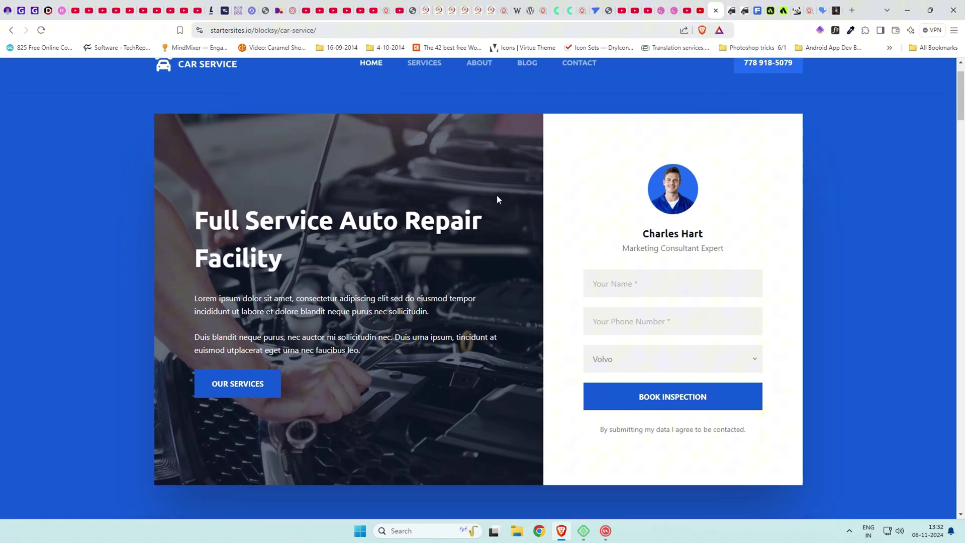
click(731, 9)
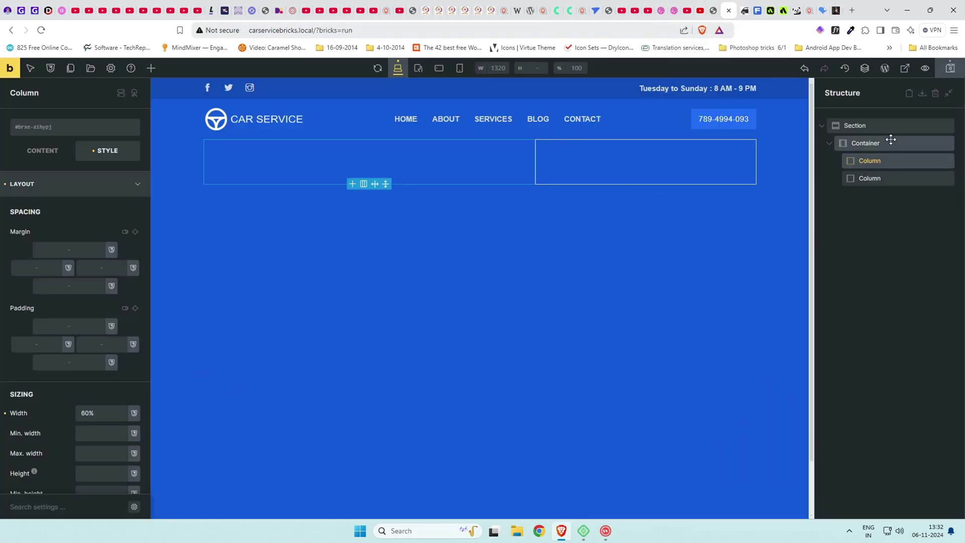
Give the container a white background.
click(890, 141)
click(67, 191)
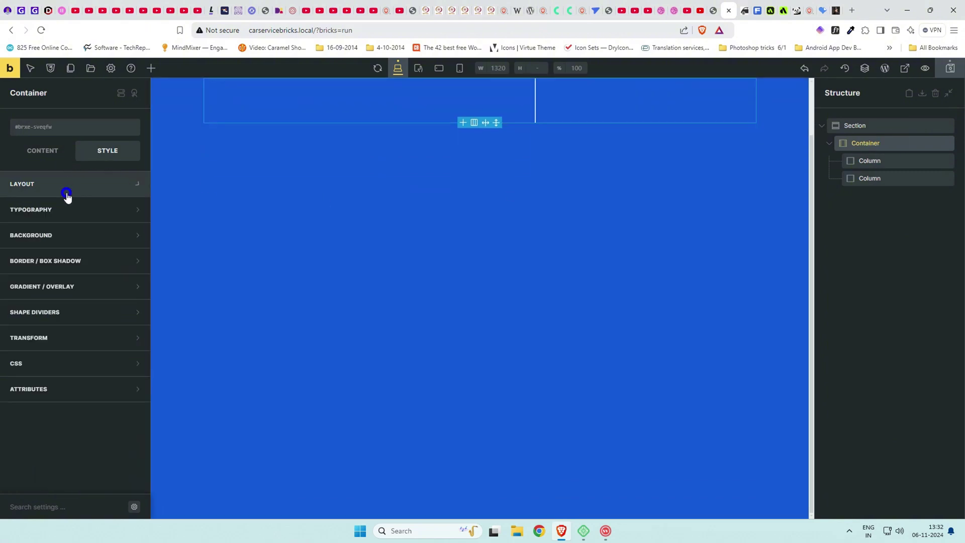
click(65, 235)
click(132, 259)
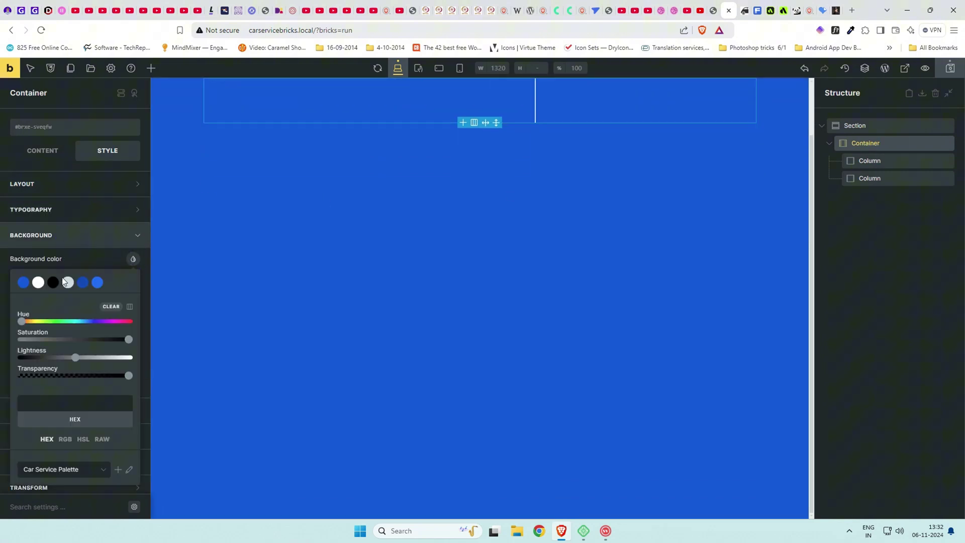
click(38, 282)
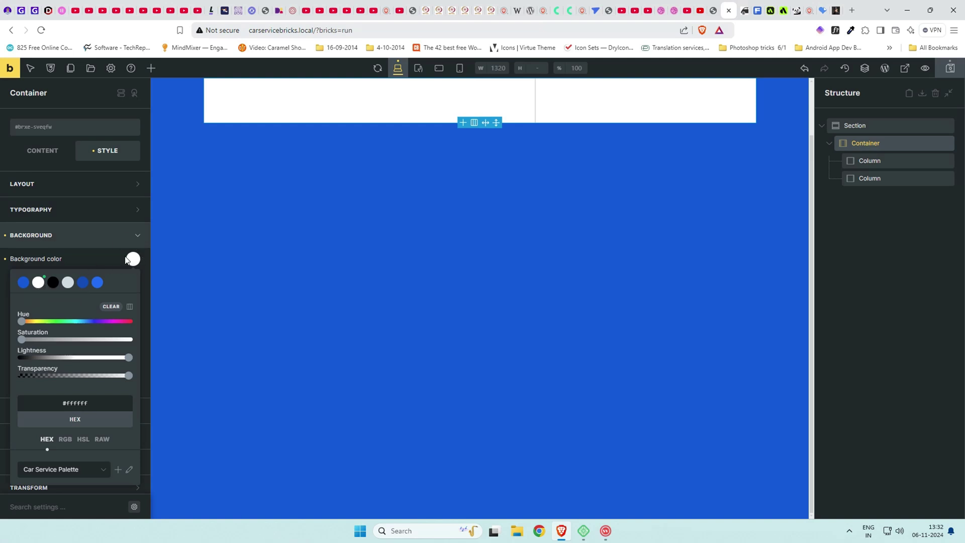
click(98, 255)
click(127, 241)
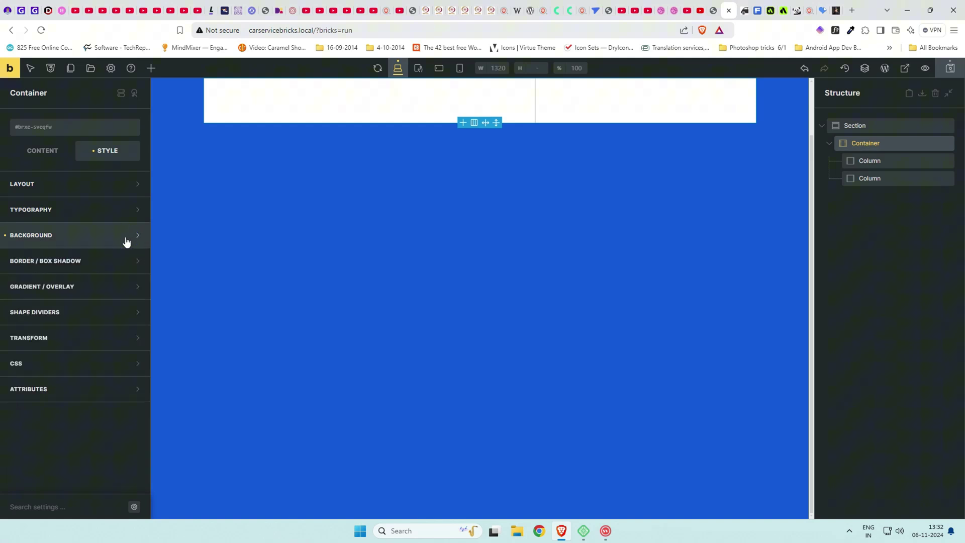
click(126, 238)
Set the engine-repair photo as the first column's background image.
click(904, 161)
scroll(554, 262, up, 2)
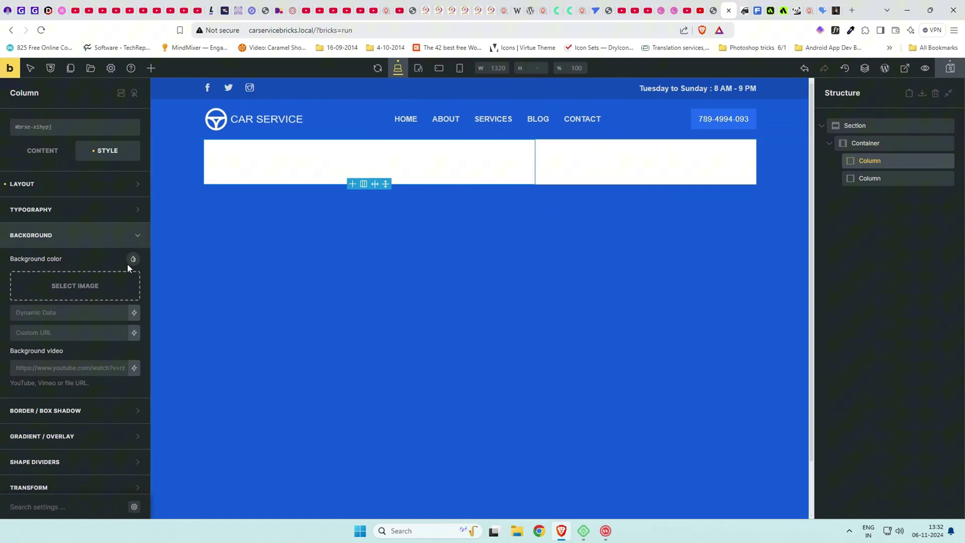
click(75, 284)
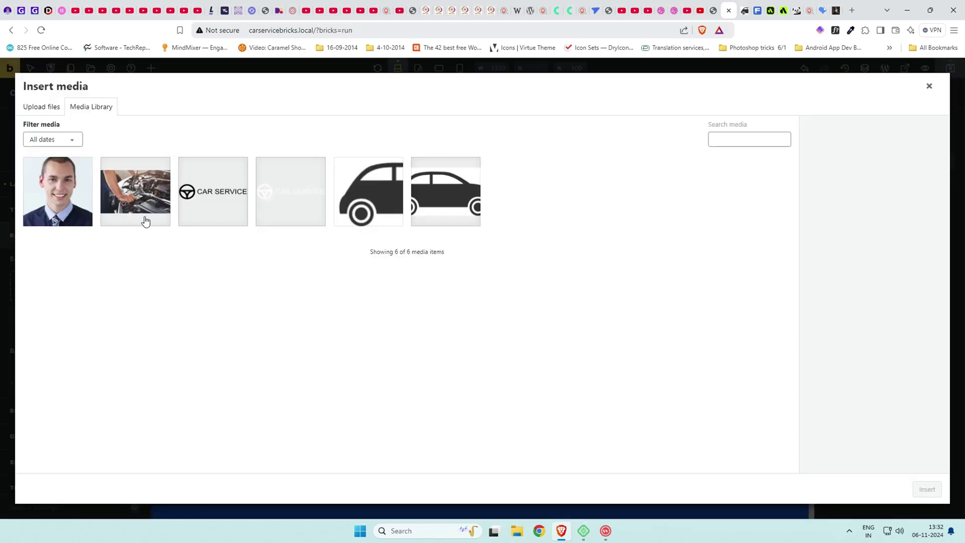
click(145, 221)
click(928, 489)
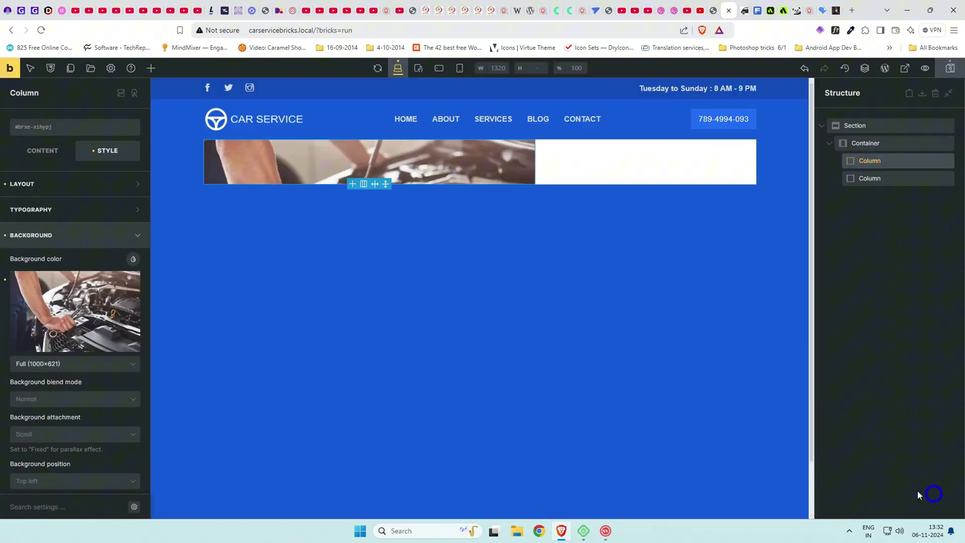
Check the Freepik automotive repair results and the live Car Service front page.
click(758, 10)
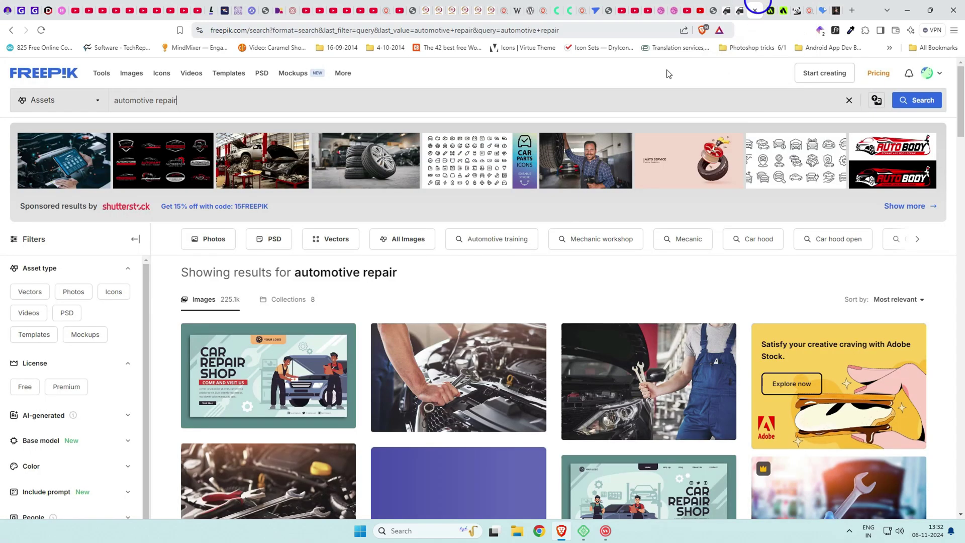
drag(182, 100, 115, 101)
click(195, 102)
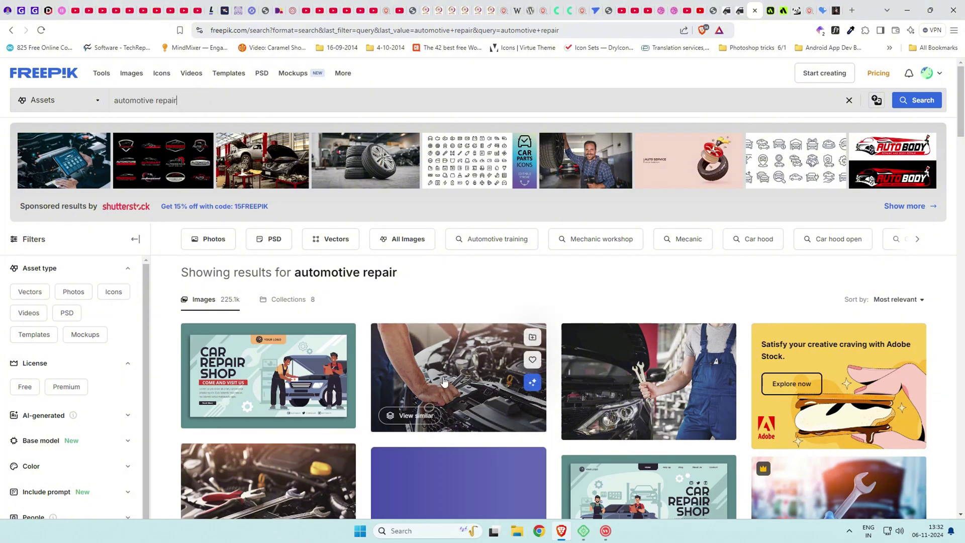
click(742, 6)
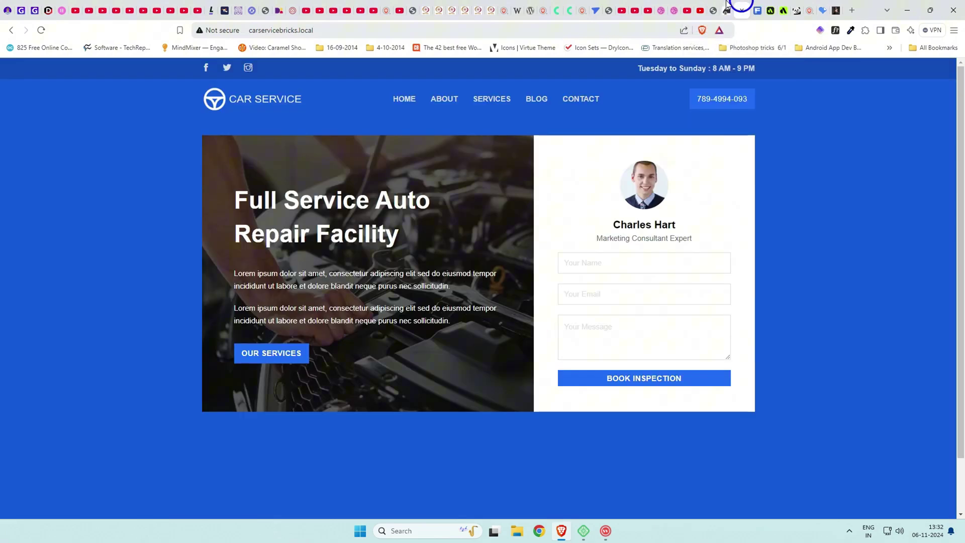
Keep the column's background image at Full size.
click(727, 9)
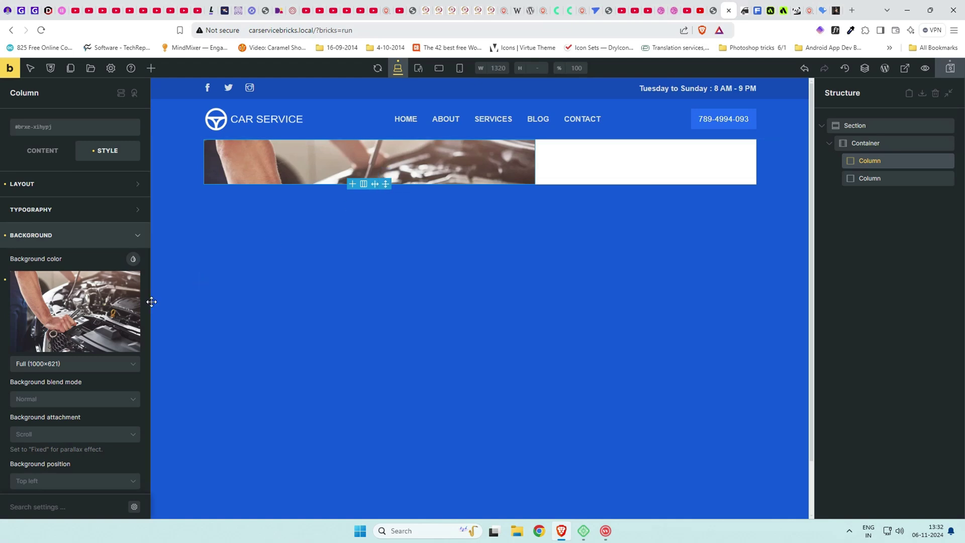
click(89, 363)
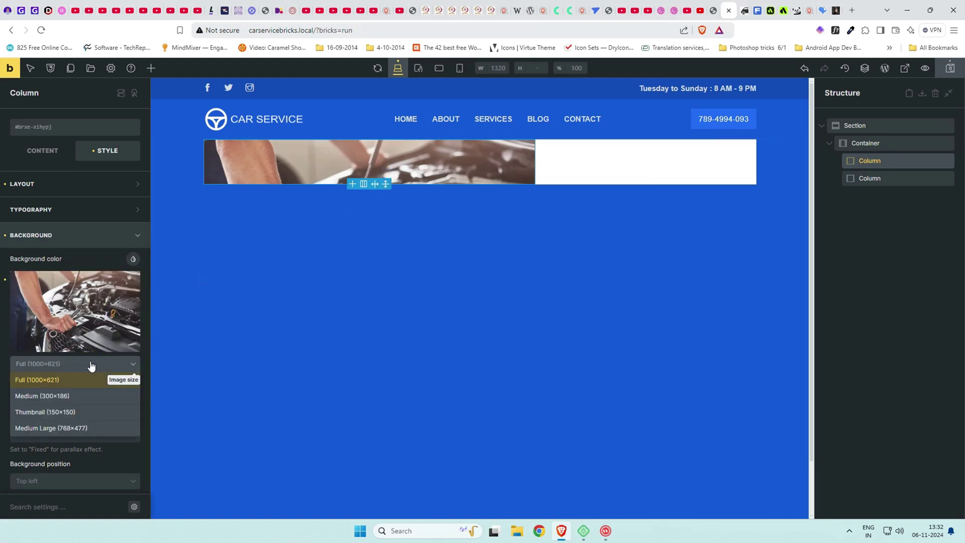
click(93, 379)
scroll(98, 414, down, 4)
scroll(100, 334, up, 8)
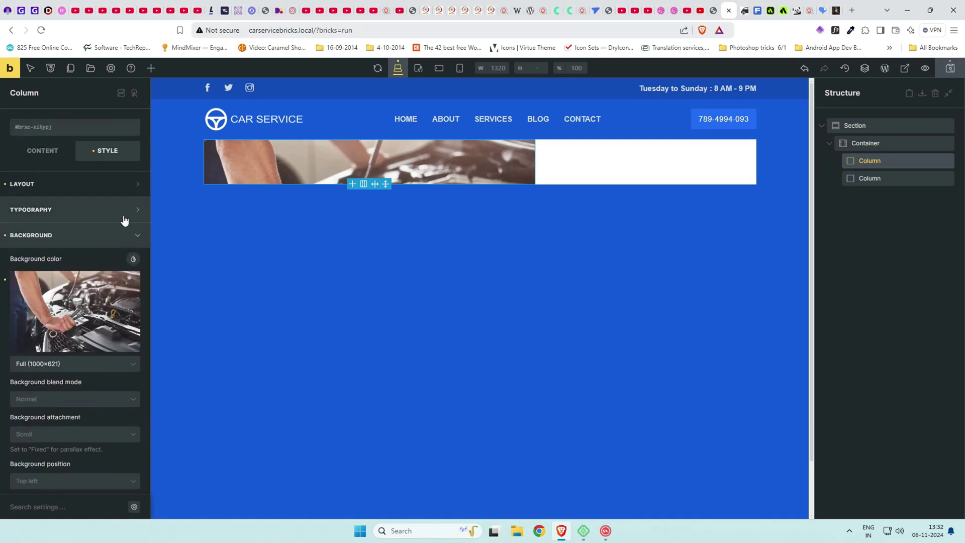
Add a semi-transparent black background colour and set the blend mode to overlay.
click(132, 260)
click(52, 282)
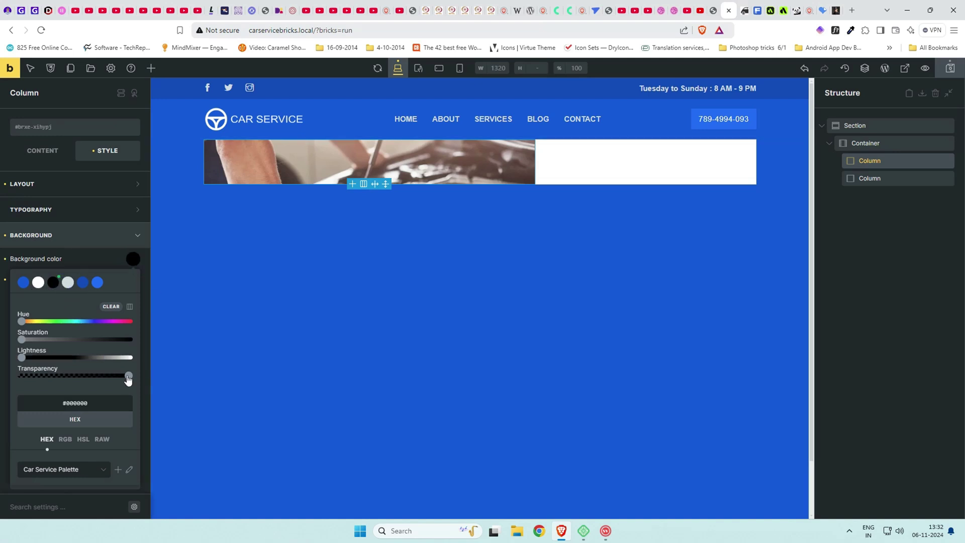
drag(128, 380, 93, 380)
click(91, 271)
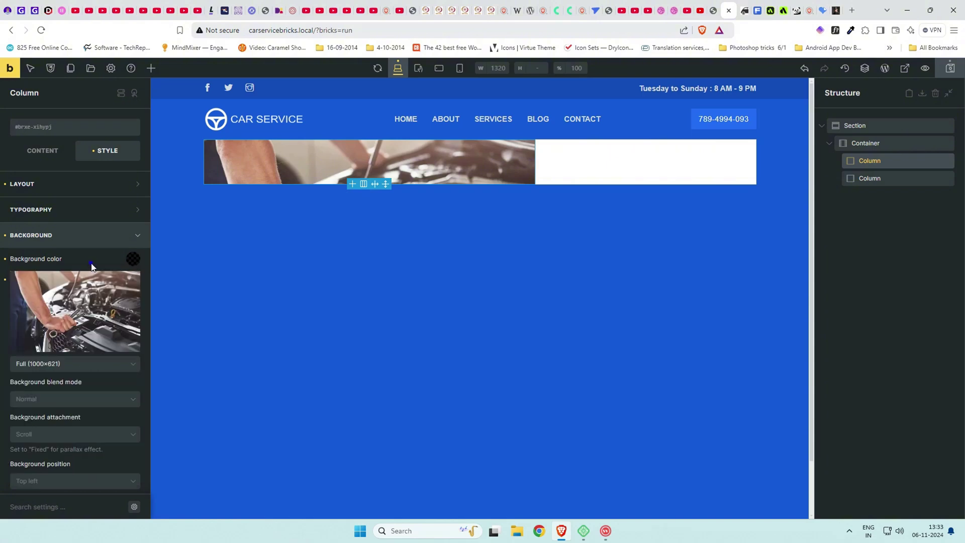
click(69, 401)
click(51, 463)
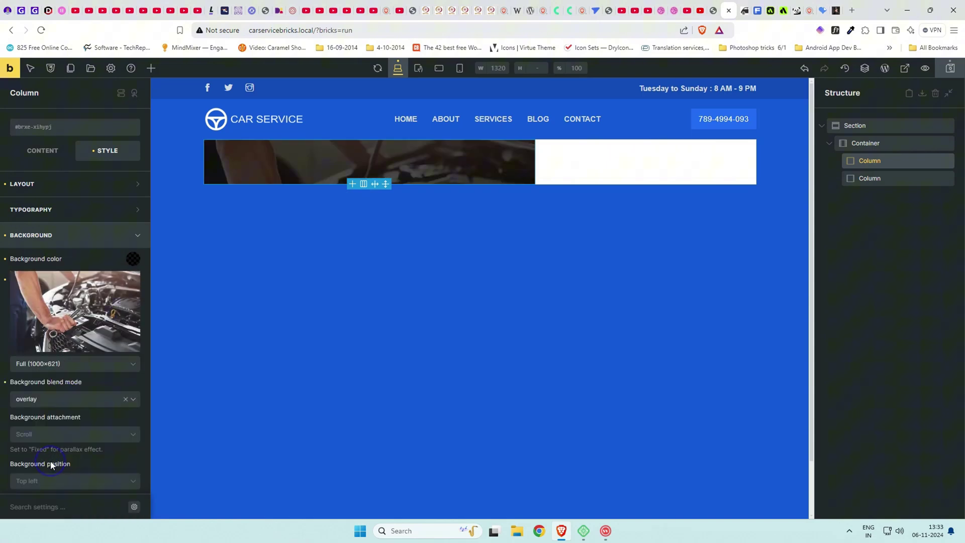
Fine-tune the black overlay's transparency to rgba(0,0,0,0.71).
click(133, 259)
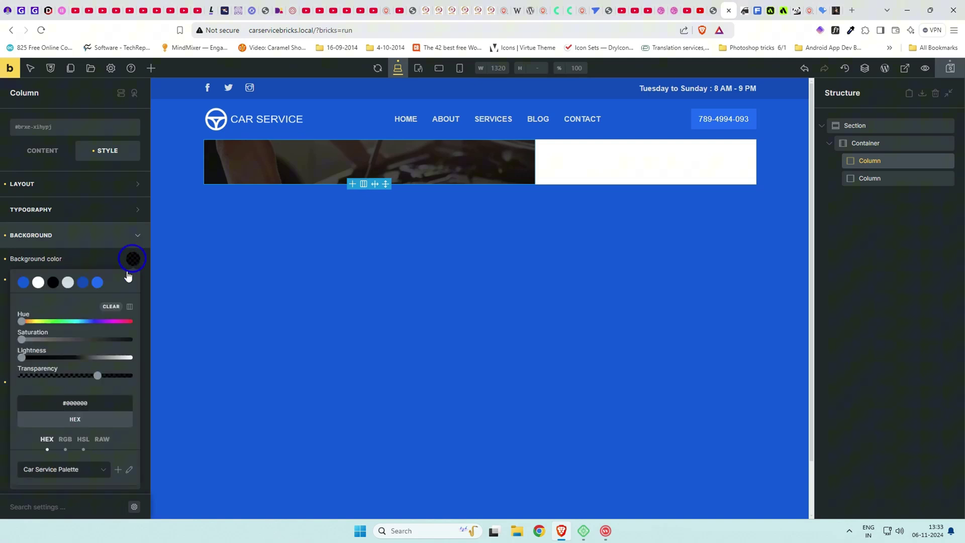
drag(96, 381, 88, 381)
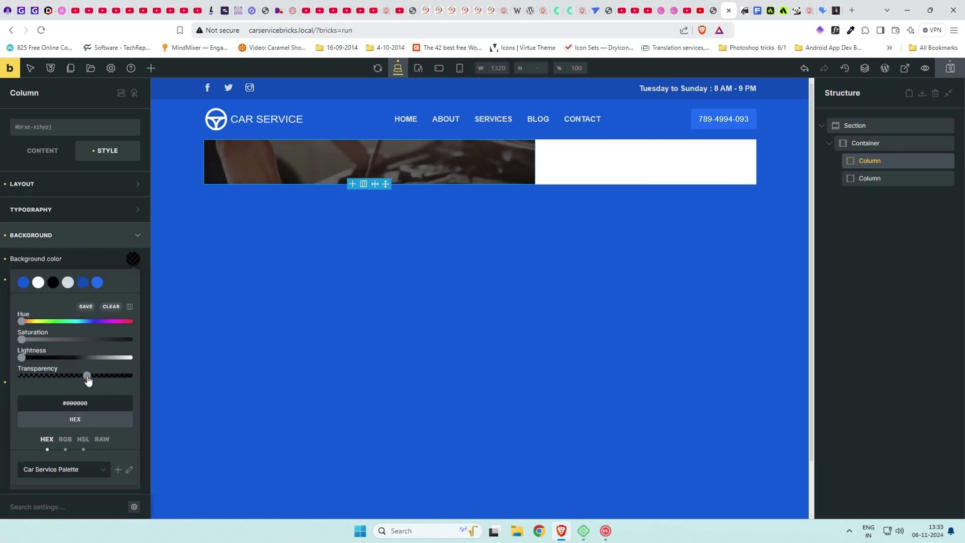
click(95, 259)
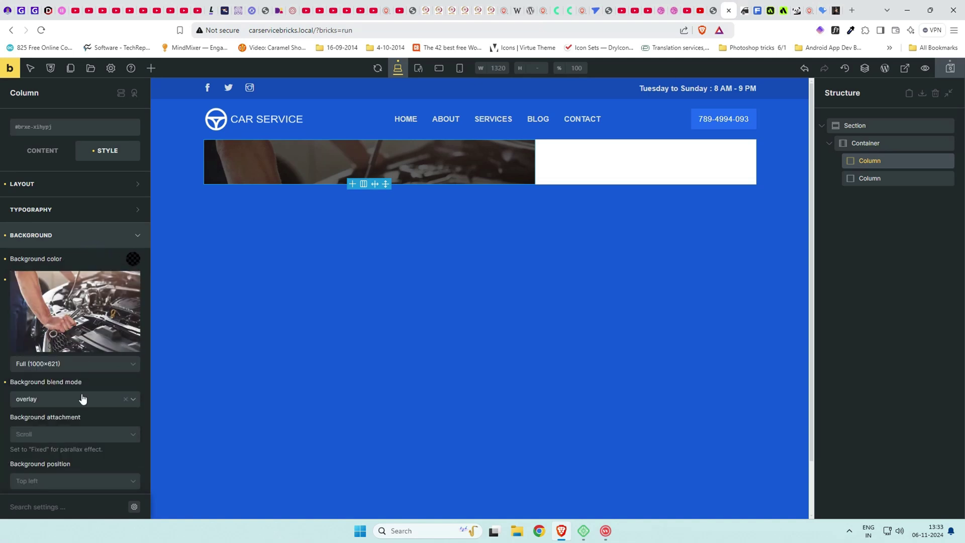
click(102, 243)
Add Heading, Basic Text and Button elements to the left column via element search.
click(56, 154)
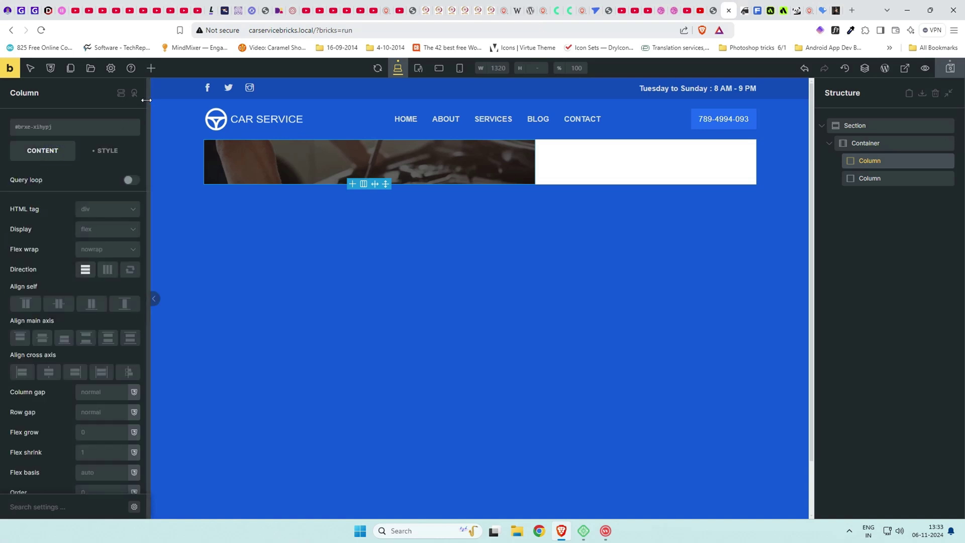
click(151, 68)
click(31, 90)
text(heading)
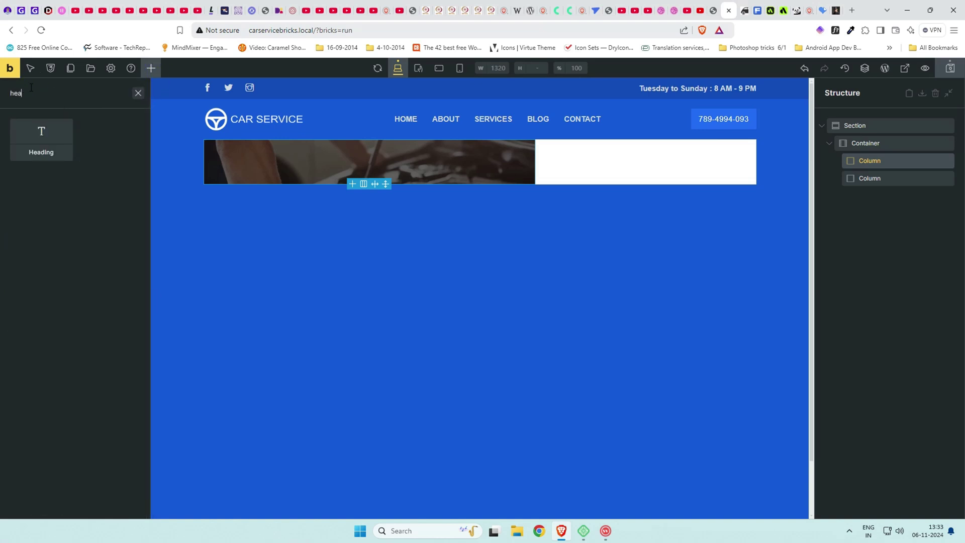
click(40, 143)
double_click(22, 93)
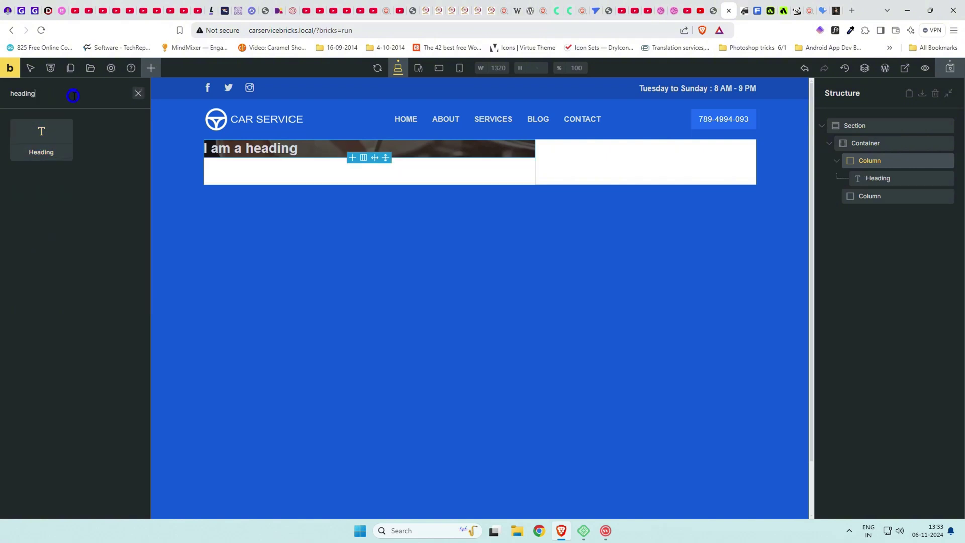
text(basic)
click(56, 141)
double_click(18, 93)
text(button)
click(41, 140)
Drag a Rich Text element into the column, delete the Basic Text, and reselect the column.
click(137, 93)
text(rich)
drag(39, 138, 887, 189)
right_click(884, 216)
click(862, 273)
scroll(603, 301, up, 2)
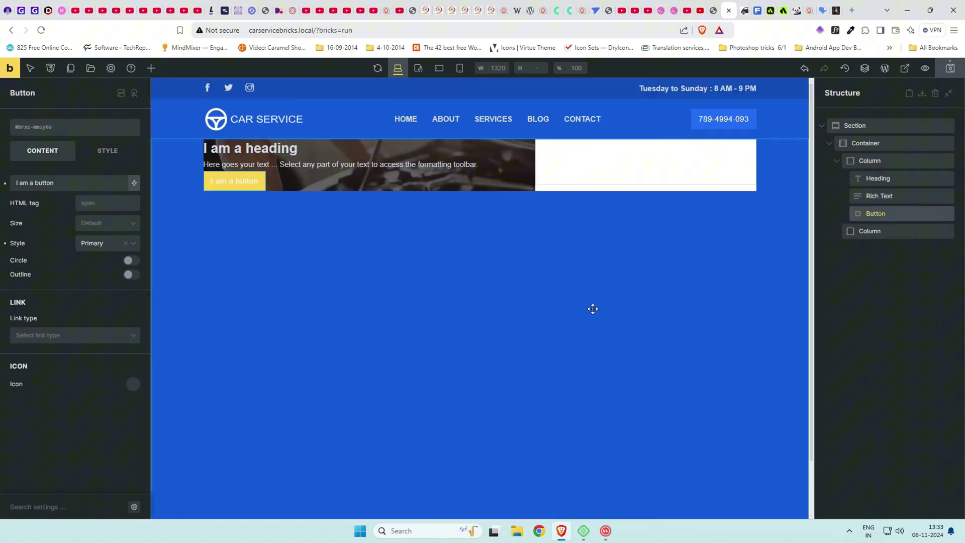
click(909, 178)
click(904, 161)
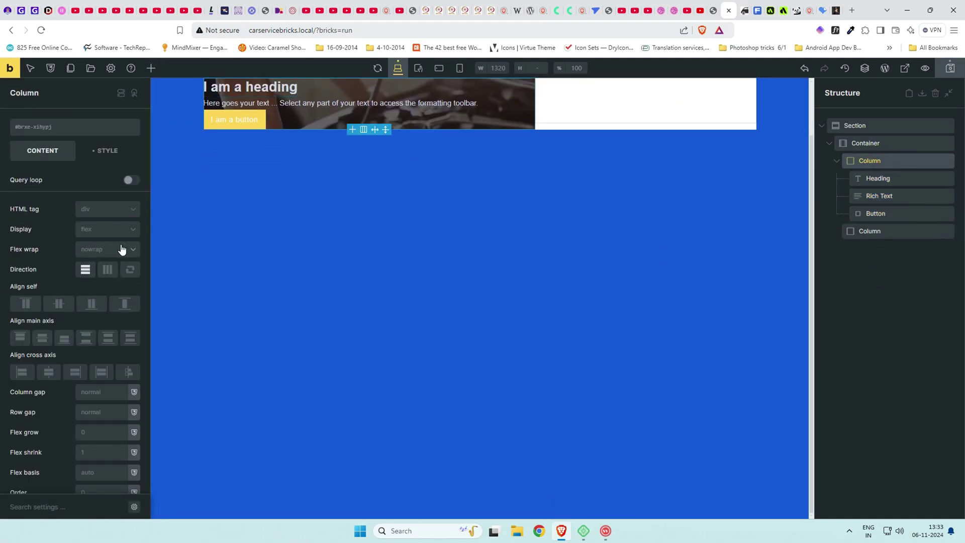
click(106, 153)
Enter 5rem top and 3rem right padding for the left column.
click(74, 185)
click(72, 326)
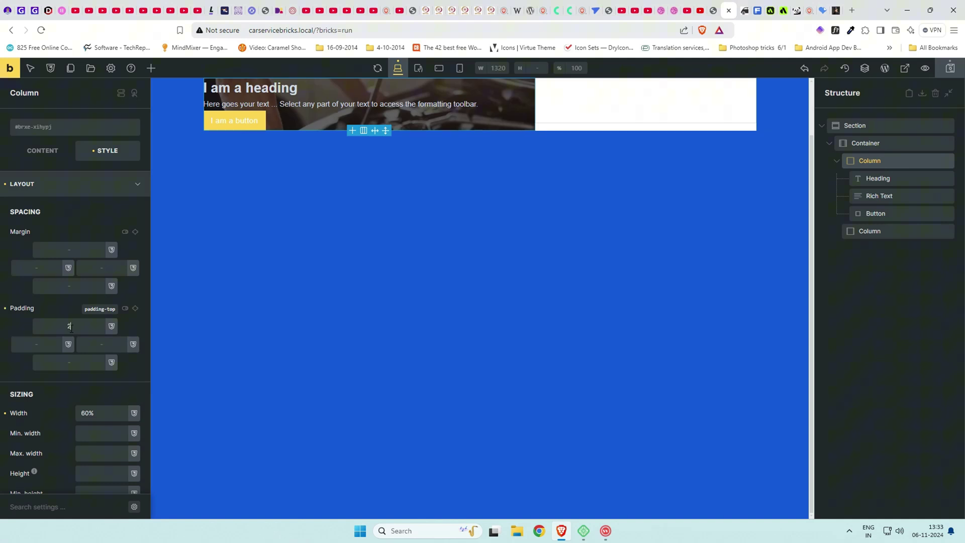
text(2rem)
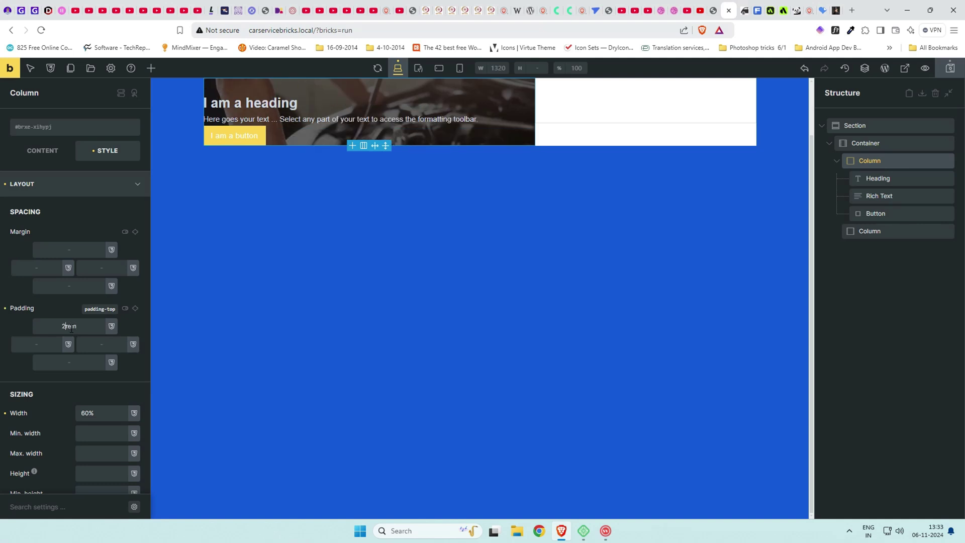
key(BackSpace)
text(5)
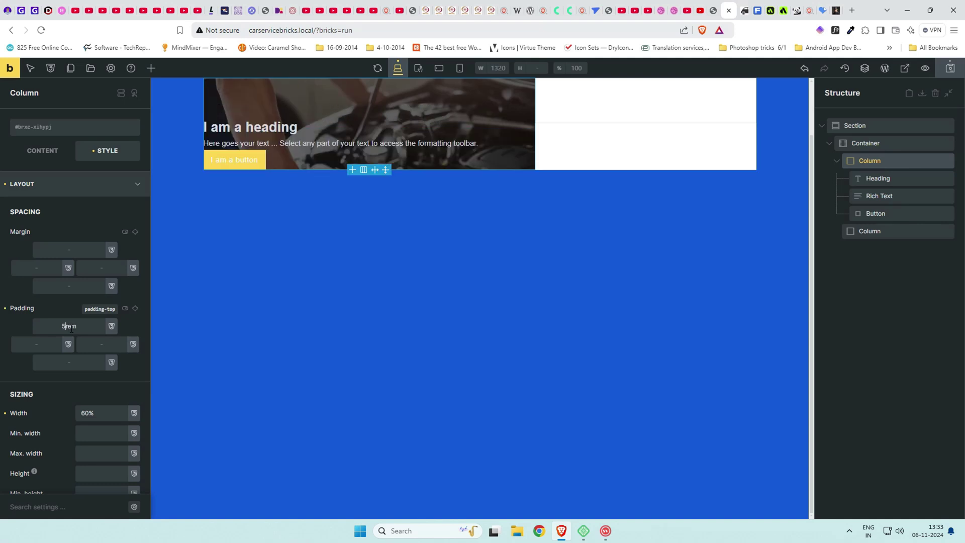
key(Tab)
text(3rem)
key(Tab)
Finish the column padding with 5rem bottom and 3rem left.
text(5rem)
key(Tab)
text(3rem)
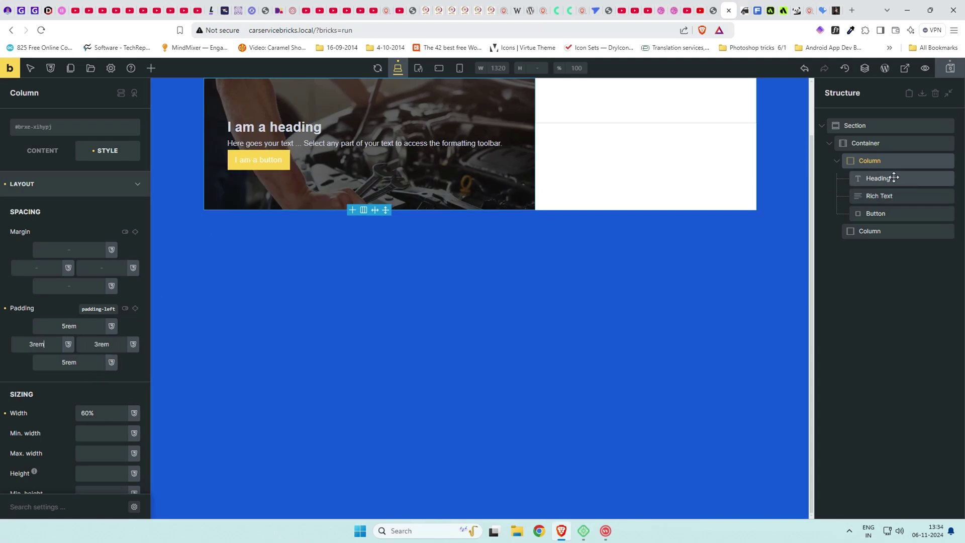
Replace the heading text with 'Full Service Auto Repair Facility' from the demo and make it h2.
click(878, 178)
click(50, 153)
drag(19, 183, 69, 182)
triple_click(69, 182)
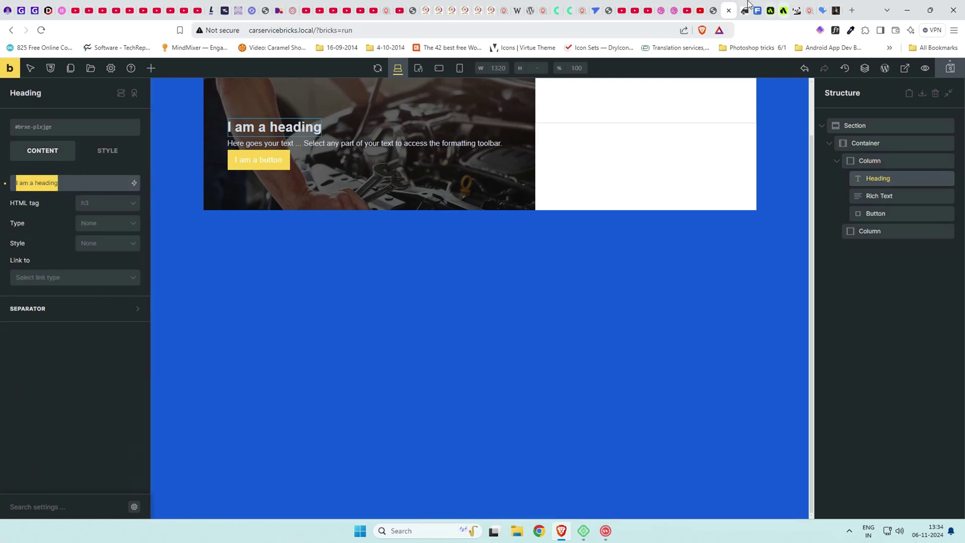
click(715, 8)
drag(196, 218, 289, 254)
key(ctrl+c)
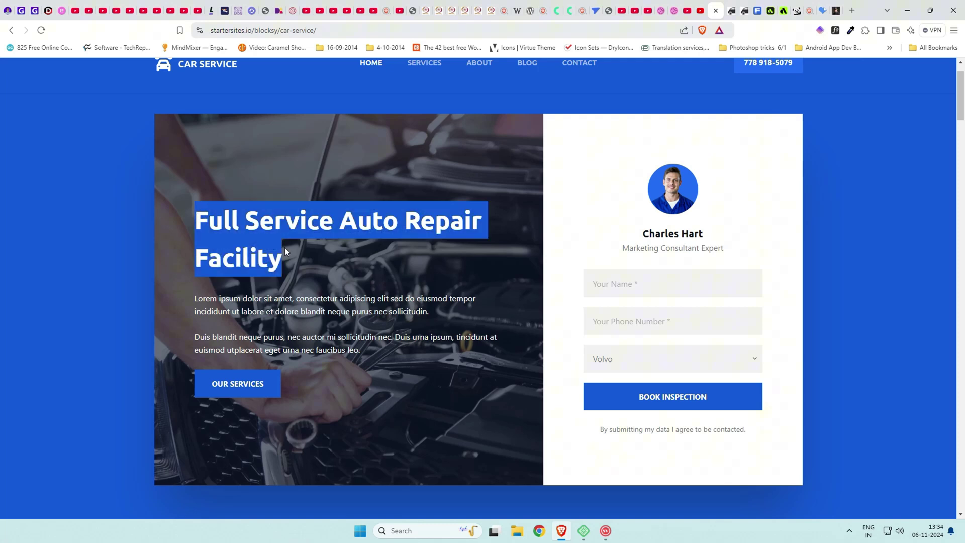
click(733, 5)
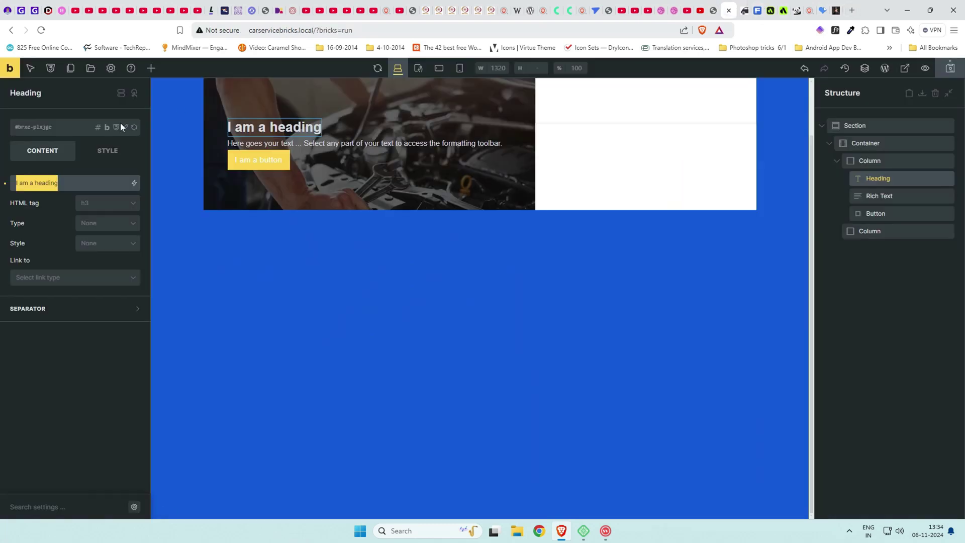
key(ctrl+v)
click(103, 204)
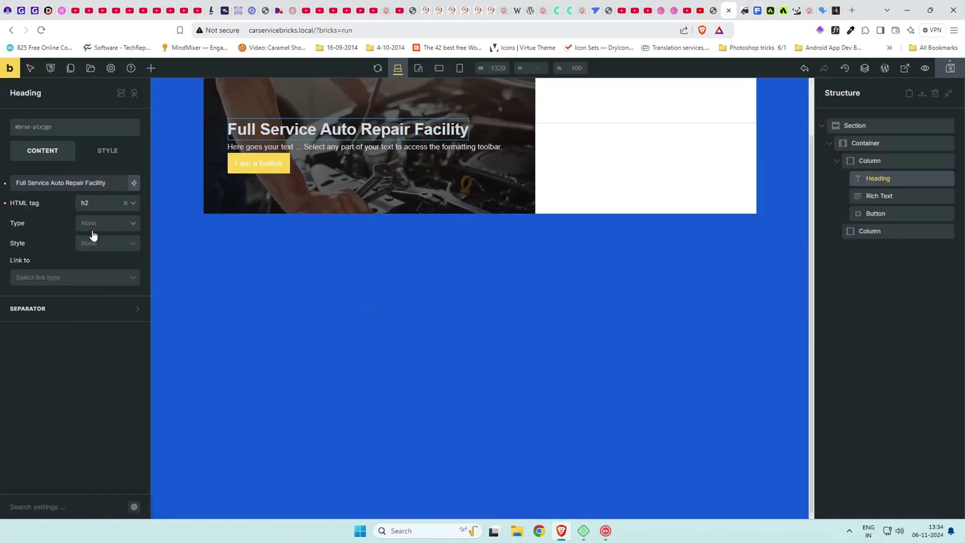
Set the heading font size to 3rem and begin setting its 2rem bottom margin.
click(108, 150)
click(88, 184)
click(89, 209)
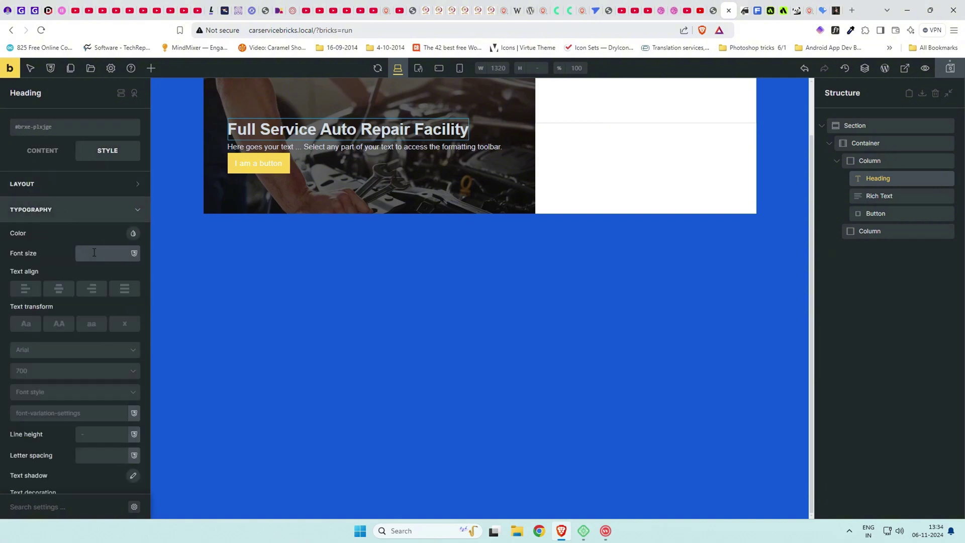
click(94, 253)
text(4rem)
key(Down)
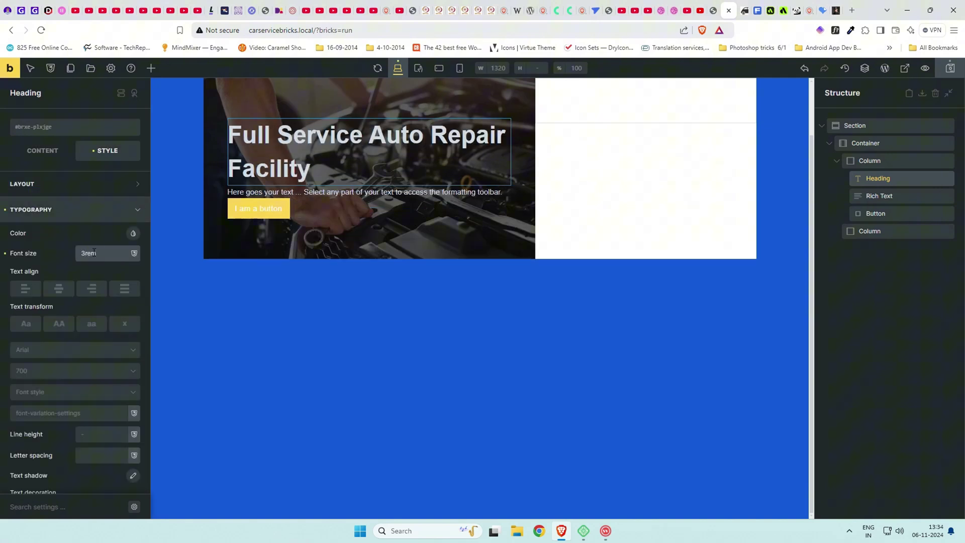
click(108, 232)
click(92, 211)
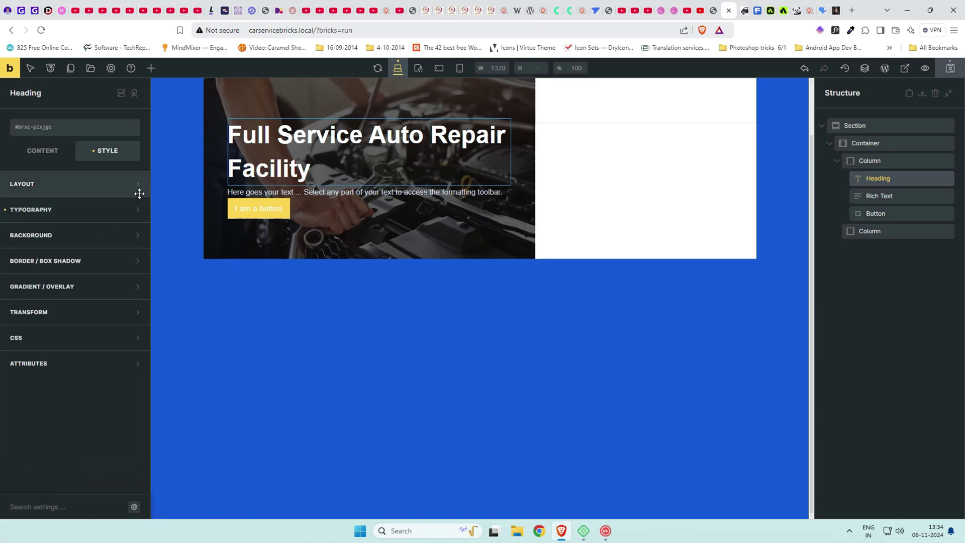
click(92, 186)
click(65, 286)
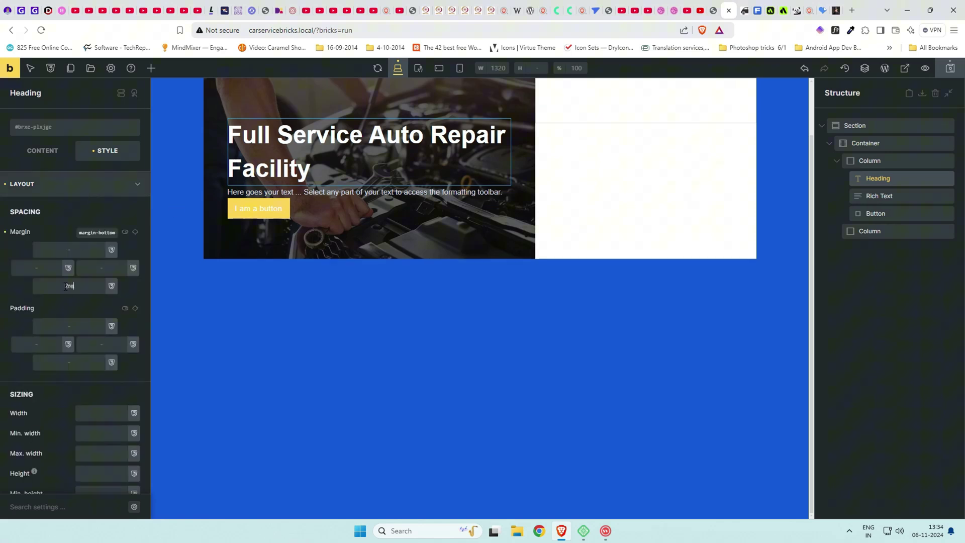
Replace the rich text placeholder with two copies of the reference site's Lorem ipsum paragraph.
text(2rem)
click(246, 201)
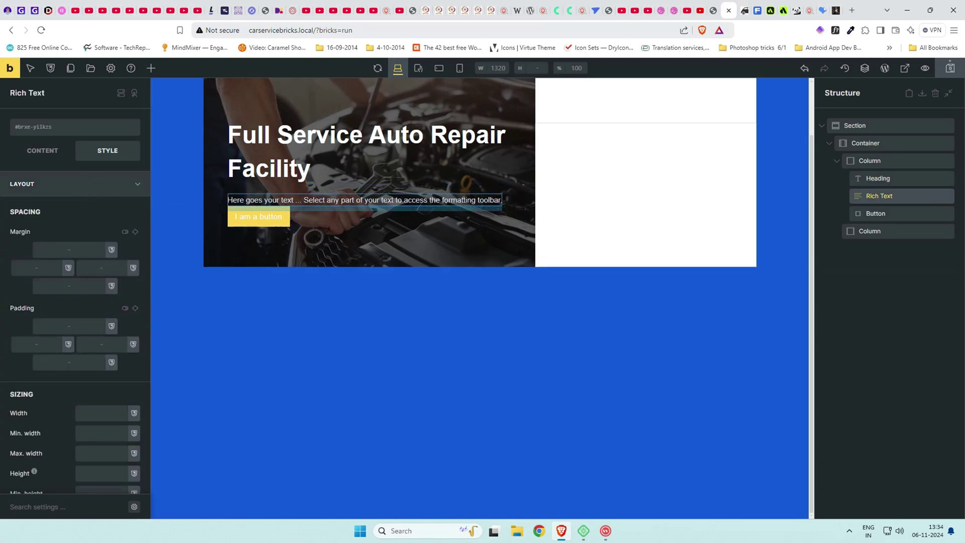
click(50, 154)
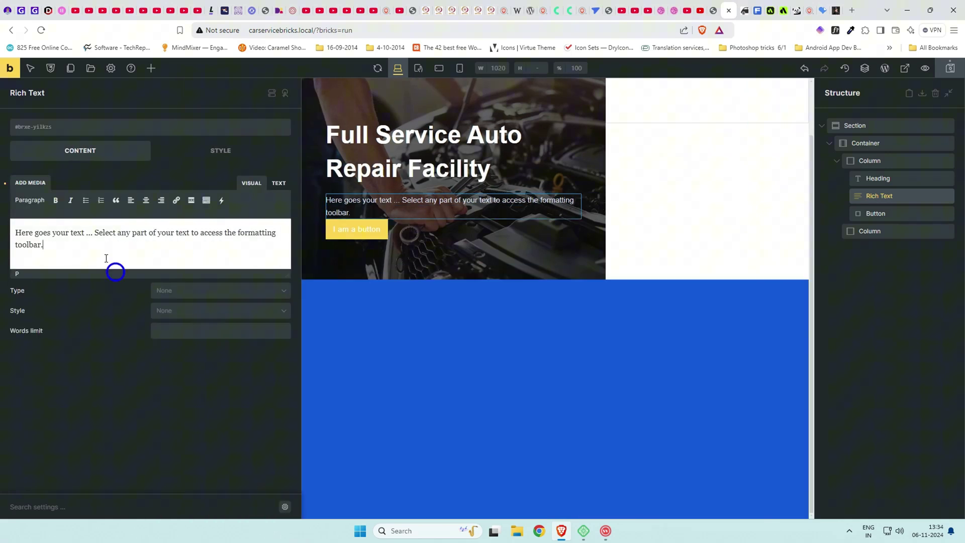
triple_click(93, 244)
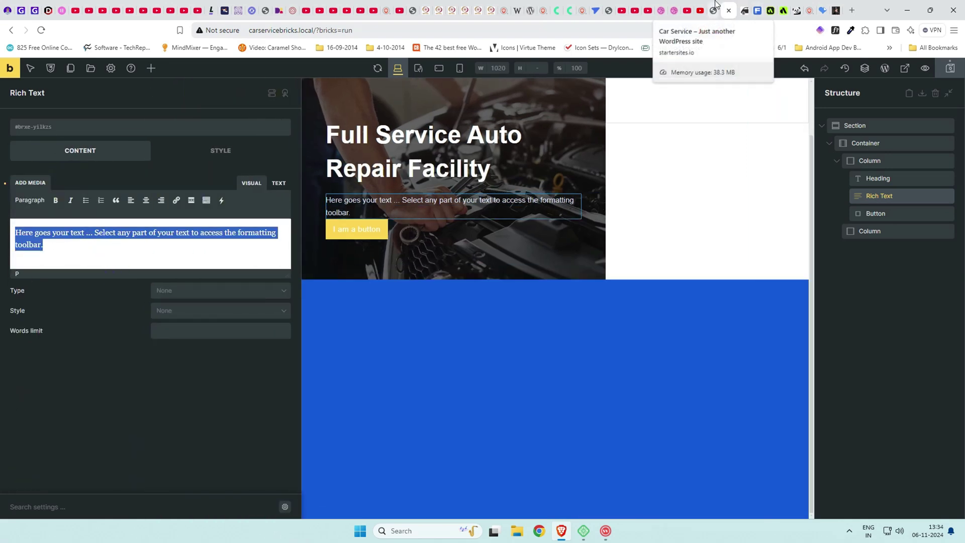
click(713, 11)
drag(192, 305, 429, 312)
drag(429, 313, 194, 297)
key(ctrl+c)
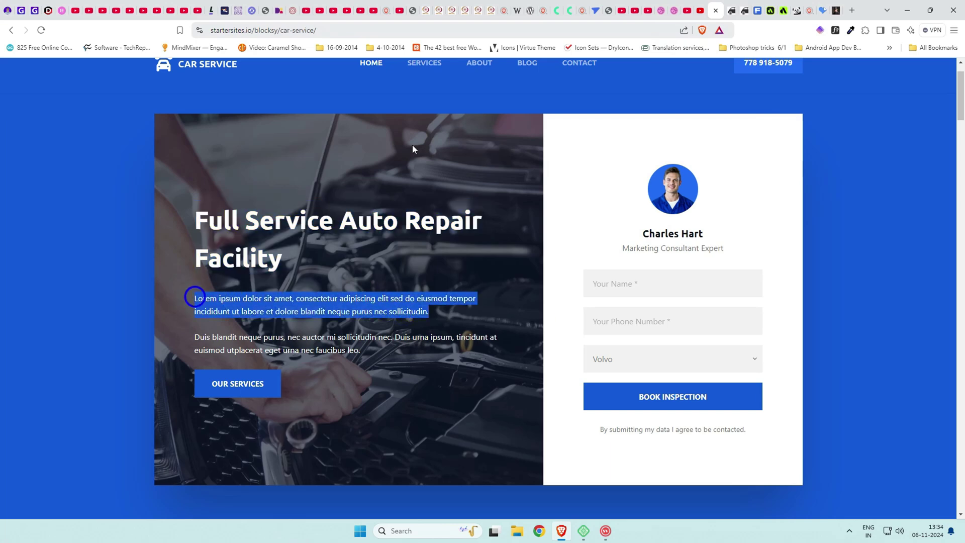
click(730, 10)
key(ctrl+v)
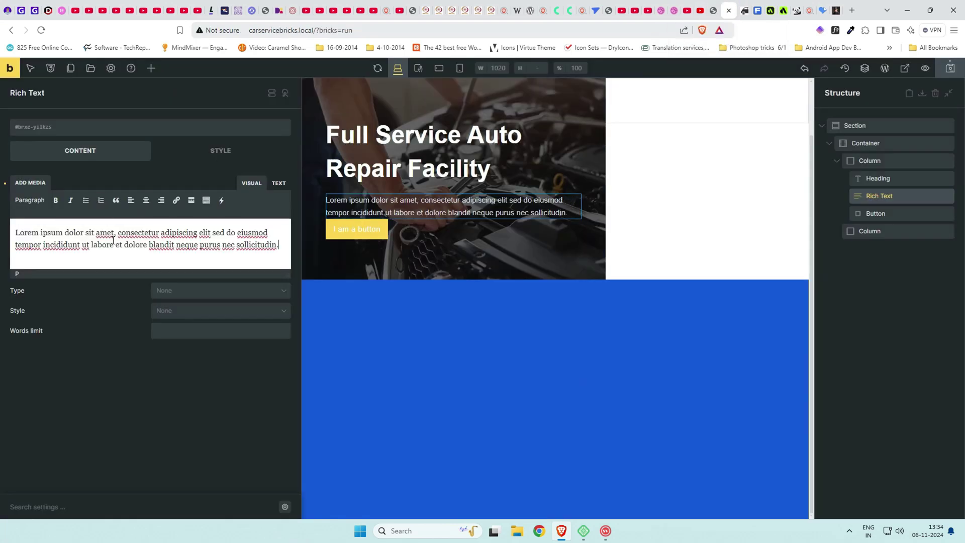
key(ctrl+v)
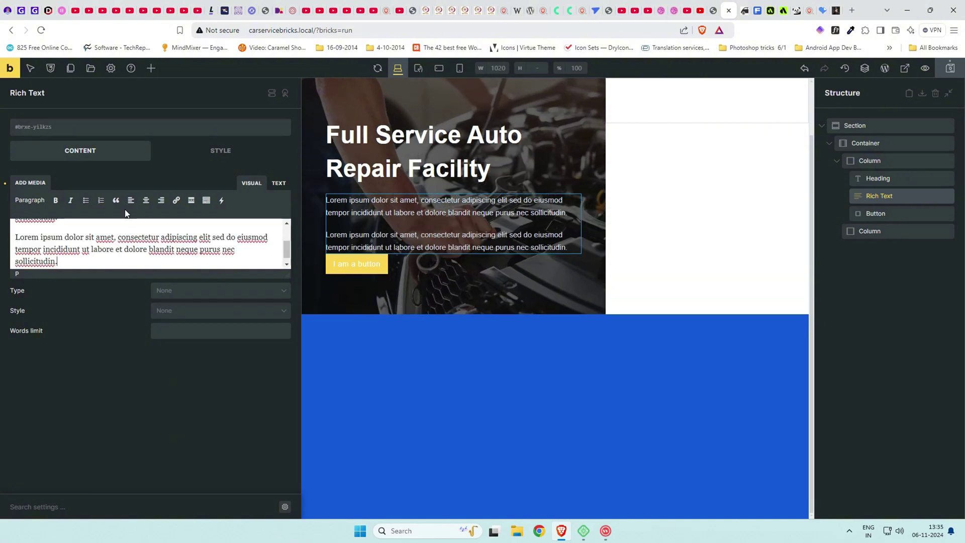
Give the rich text a 1rem bottom margin.
click(236, 150)
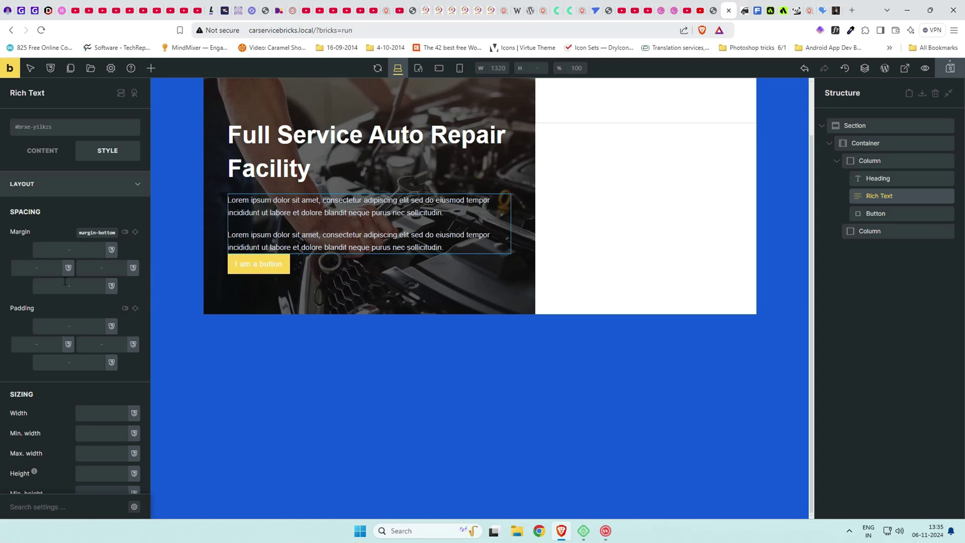
click(64, 282)
text(1rem)
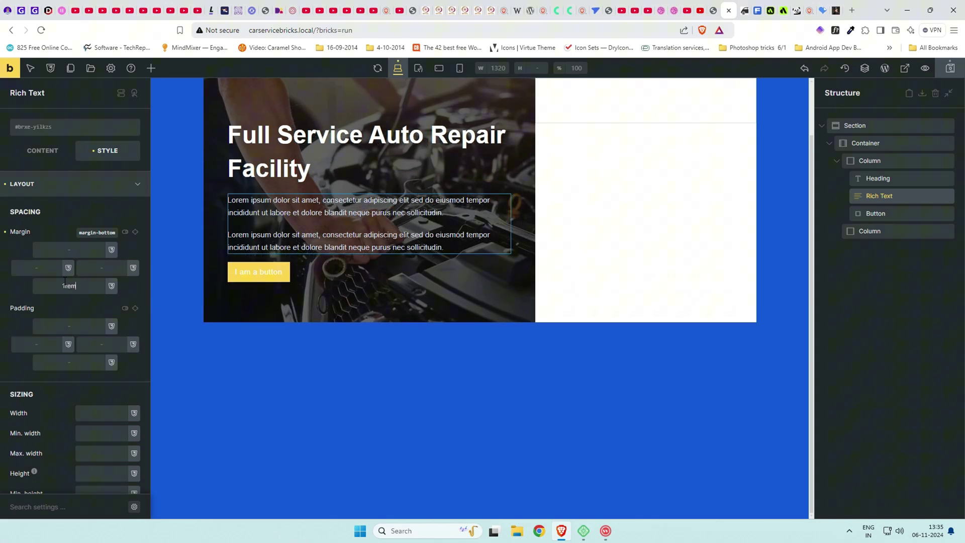
scroll(190, 276, up, 1)
scroll(190, 276, down, 1)
Change the hero button's label to 'Our Services'.
click(253, 285)
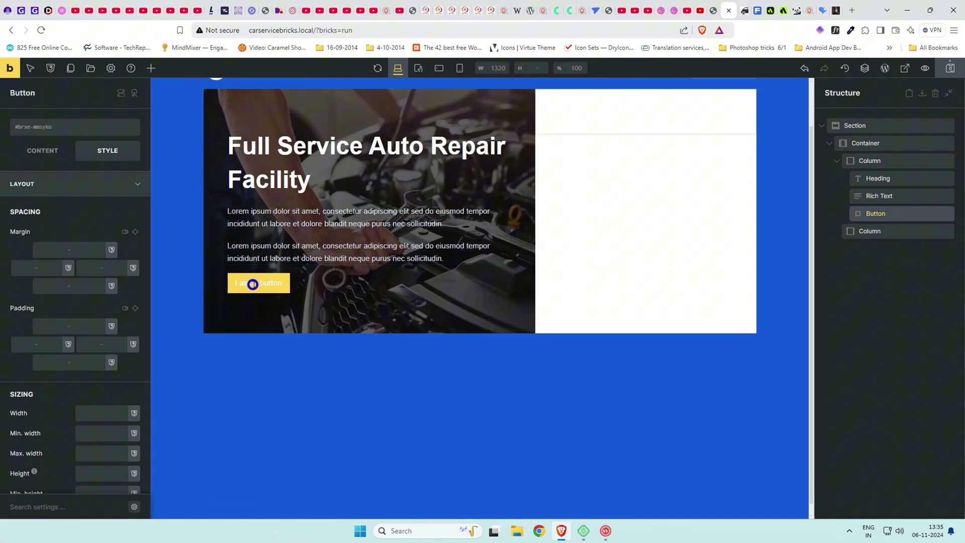
click(43, 151)
drag(71, 181, 2, 184)
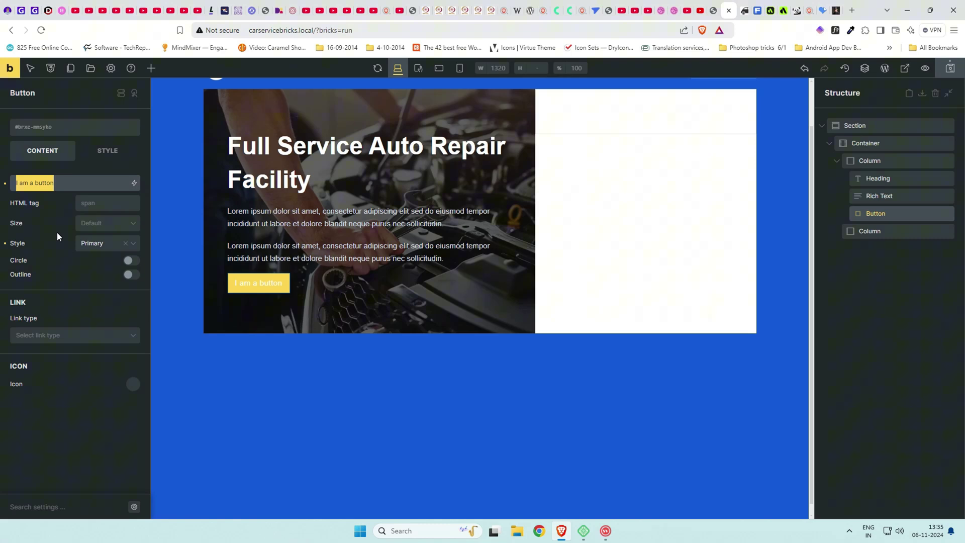
click(714, 10)
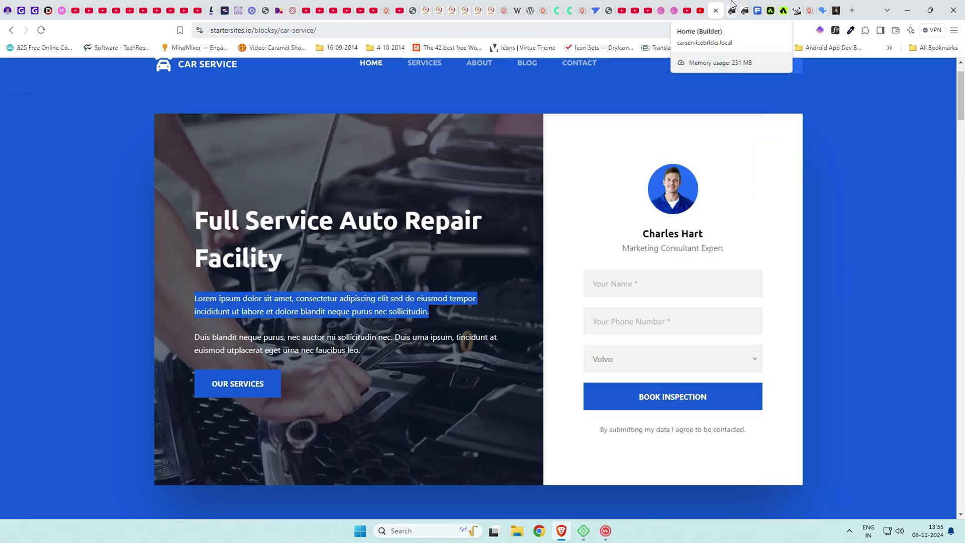
click(732, 7)
text(Our)
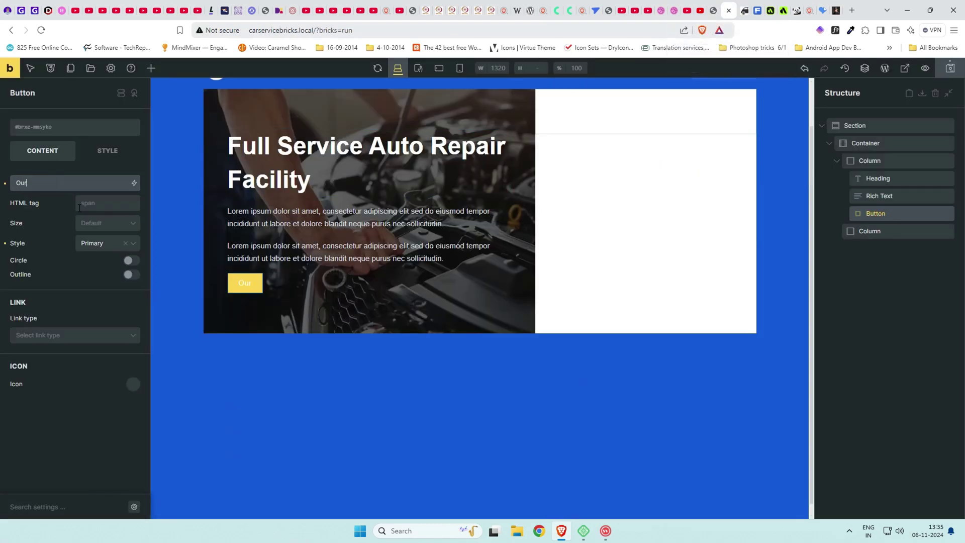
text( Services)
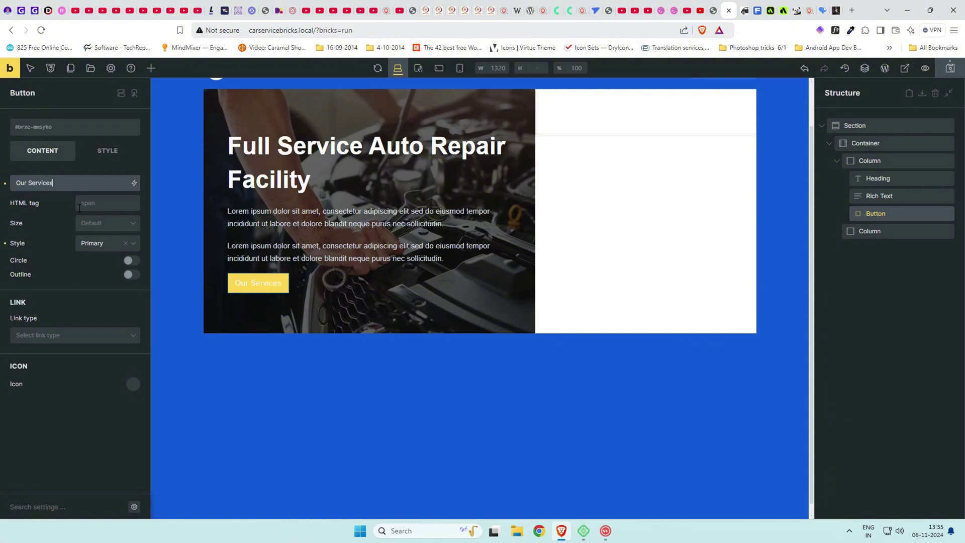
Clear the button's yellow preset style and link it internally to the Services page.
click(125, 243)
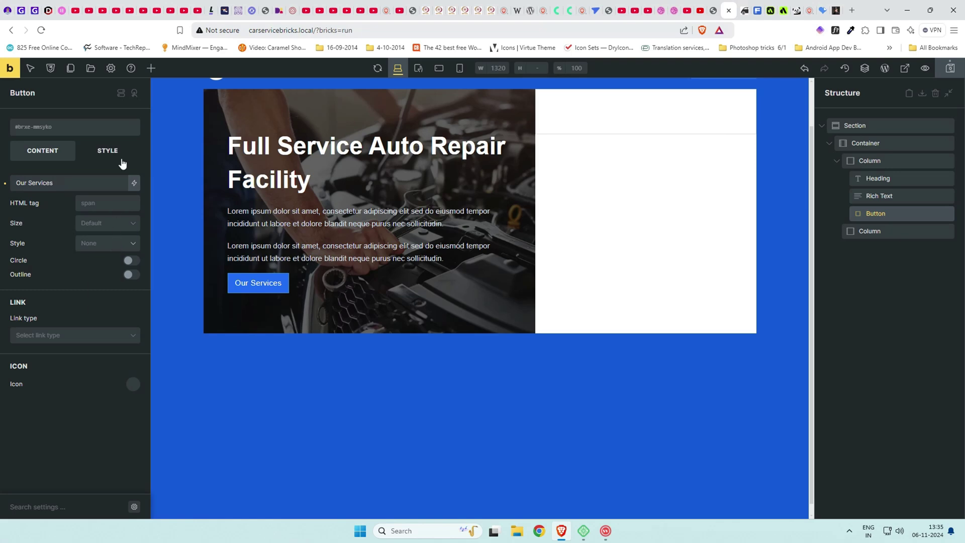
click(121, 340)
click(78, 358)
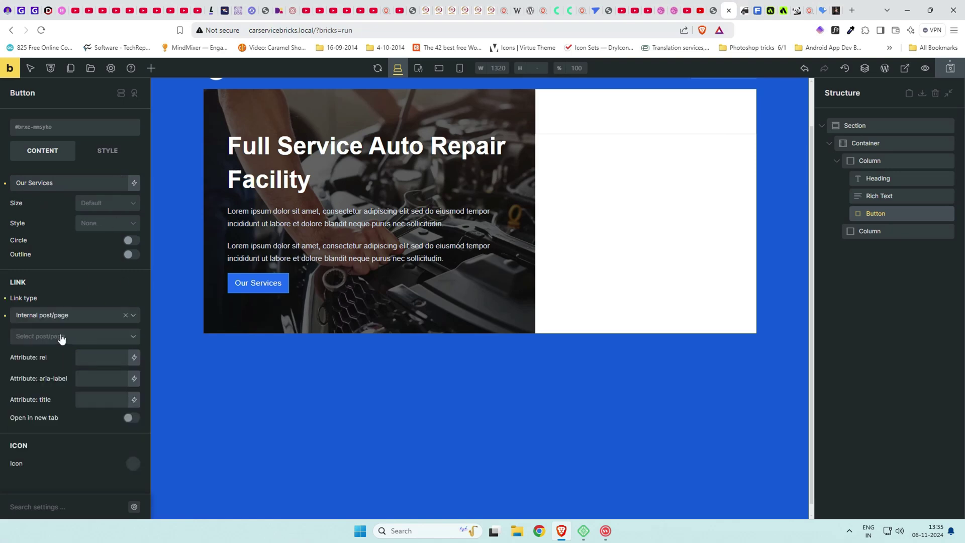
click(61, 339)
click(62, 402)
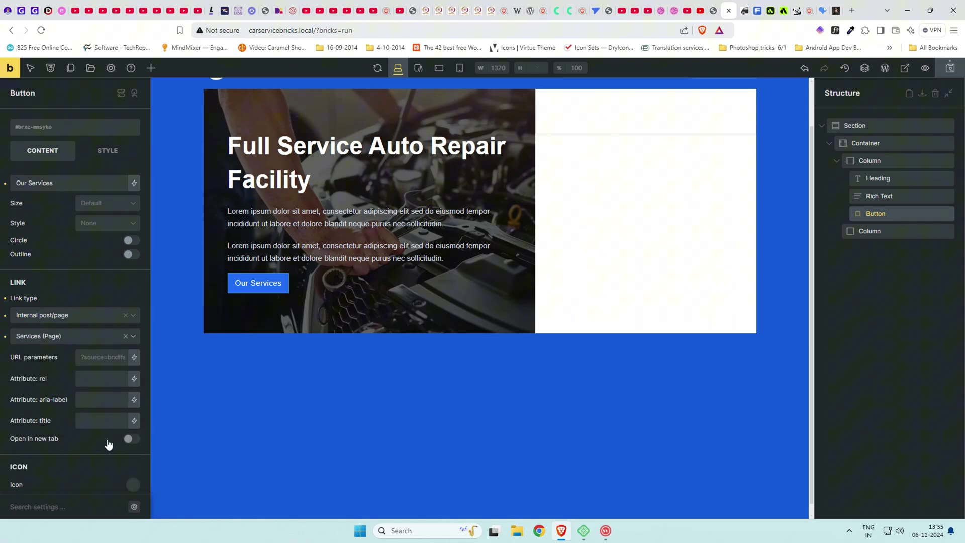
Copy the aria-label 'Services' into the button's title attribute.
double_click(93, 400)
key(ctrl+c)
click(103, 426)
key(ctrl+v)
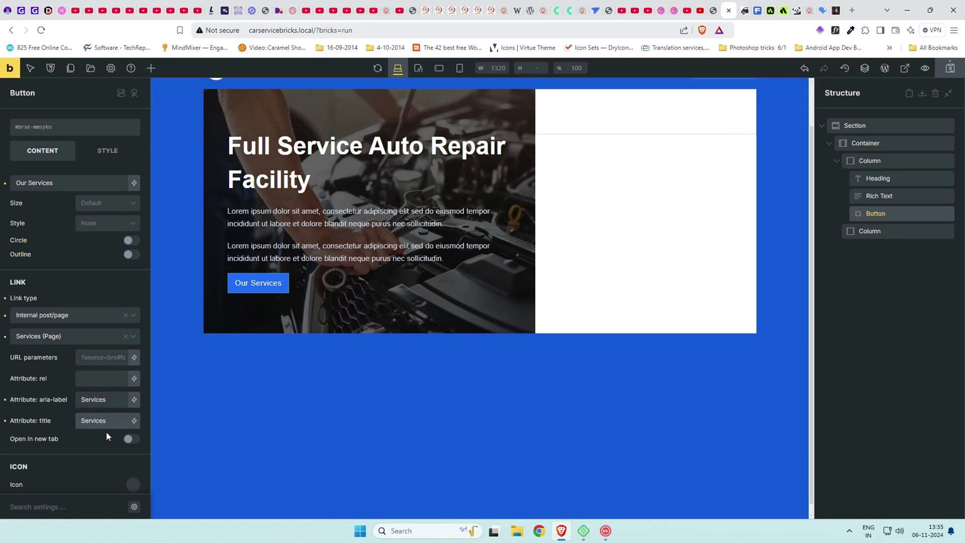
scroll(107, 431, down, 1)
scroll(78, 432, up, 1)
Style the 'Our Services' label white, uppercase, with font weight 700.
click(97, 157)
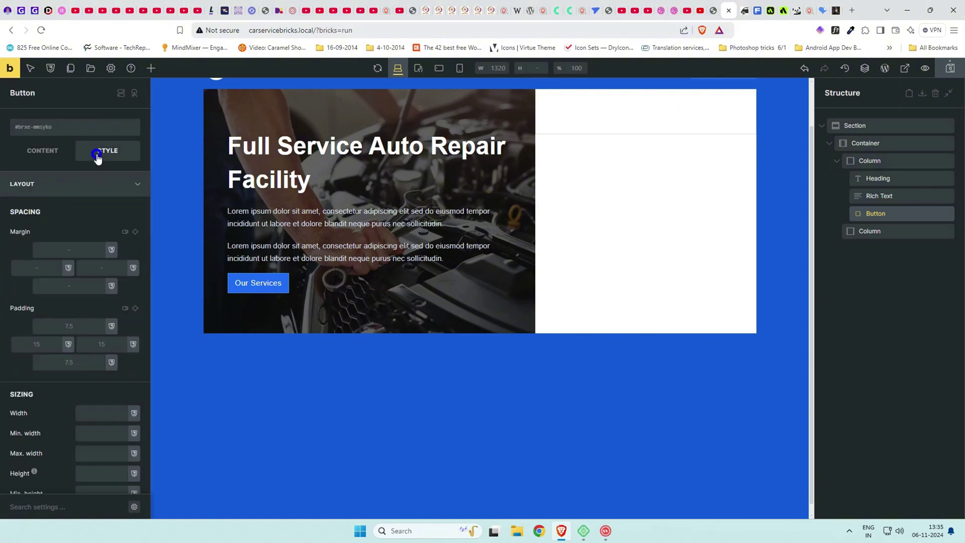
click(82, 187)
click(76, 210)
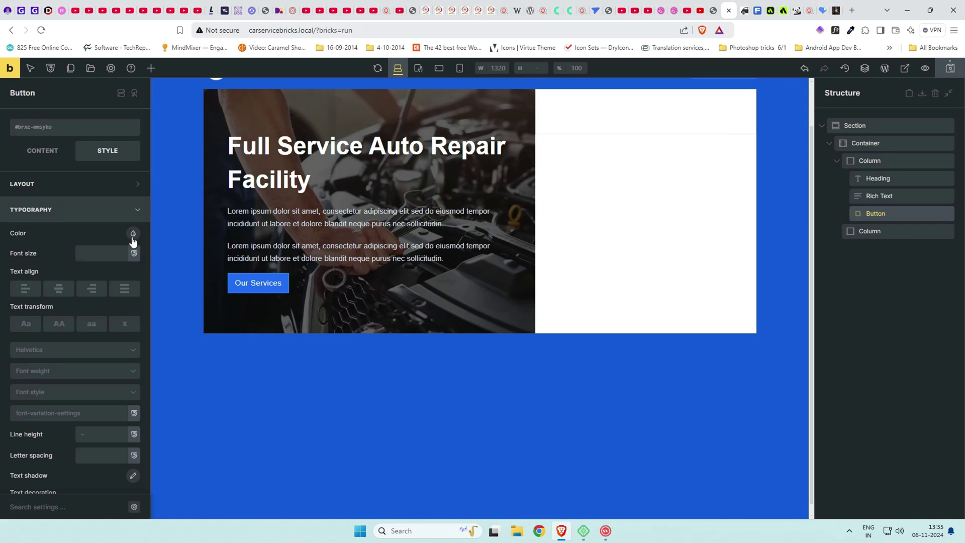
click(133, 234)
click(38, 257)
click(102, 233)
click(58, 324)
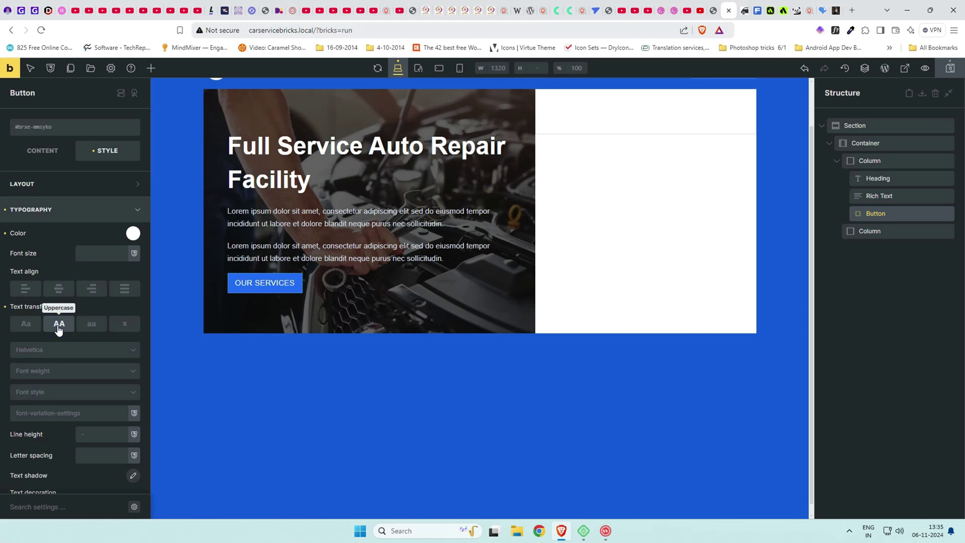
click(55, 371)
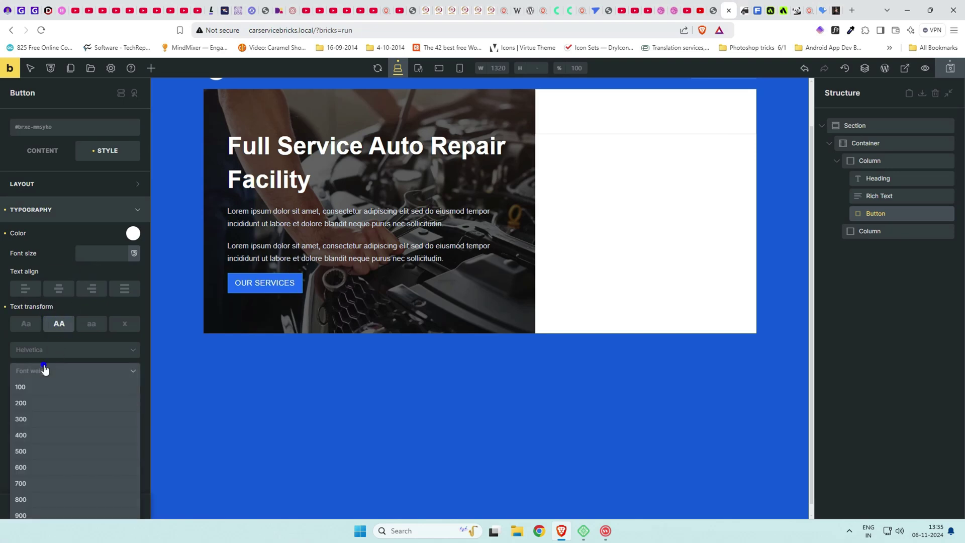
click(35, 484)
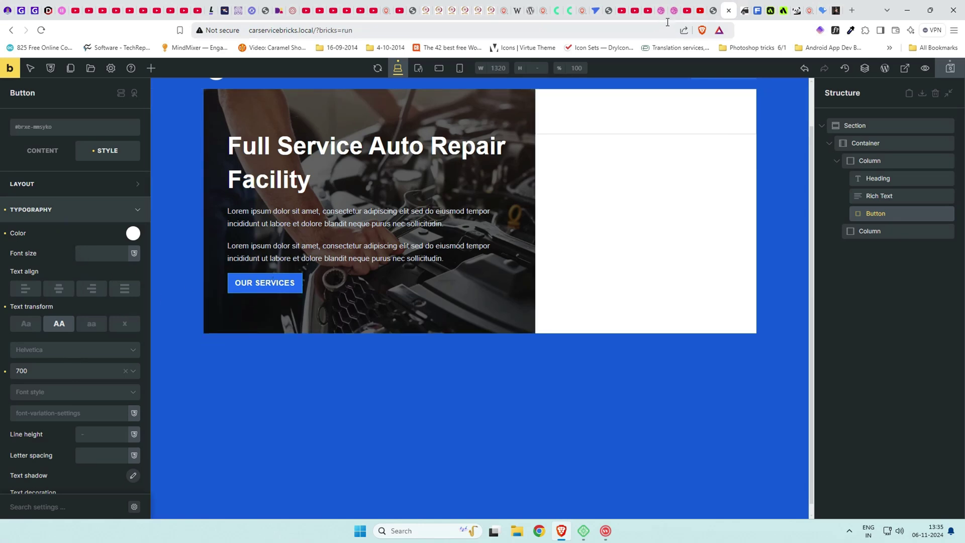
click(714, 10)
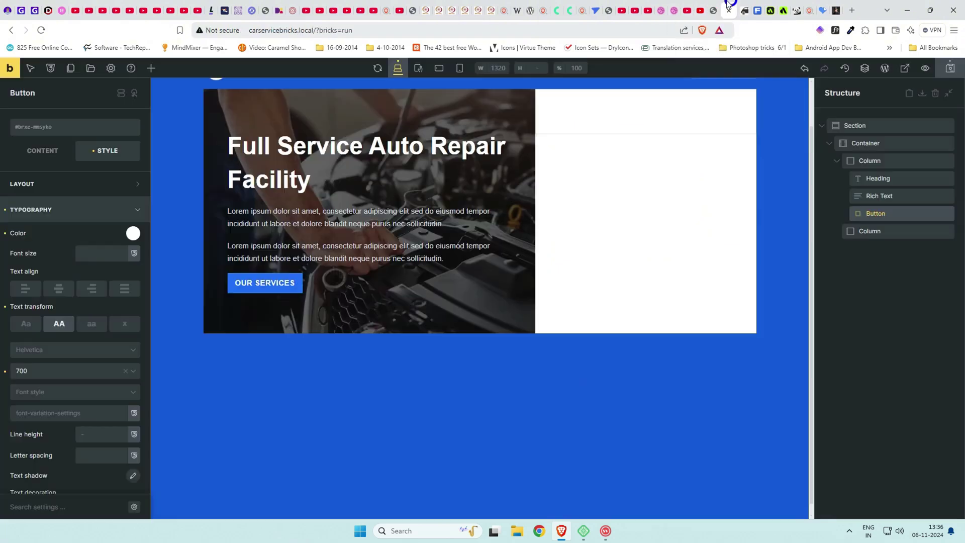
Select the hero's left column and expand its Layout settings to view its padding.
click(731, 10)
click(878, 160)
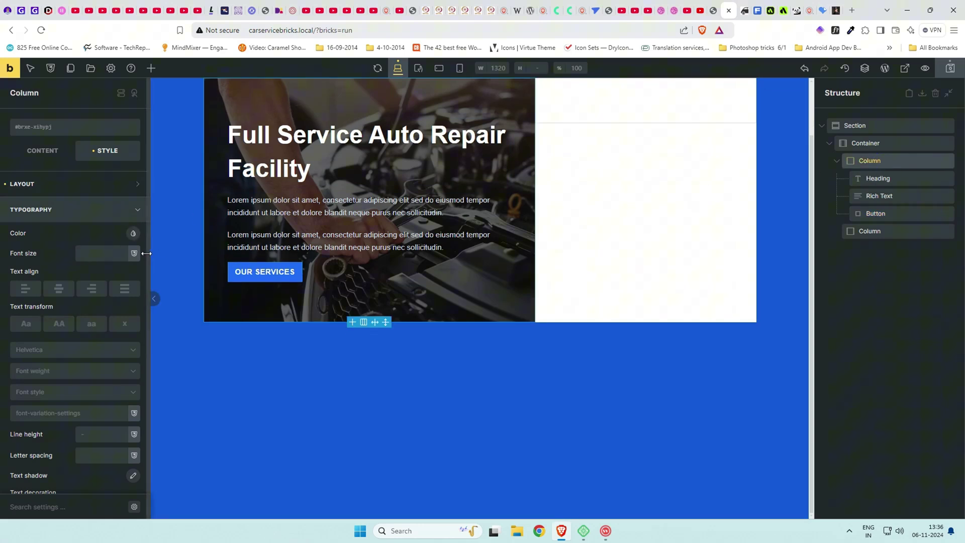
click(96, 186)
click(61, 325)
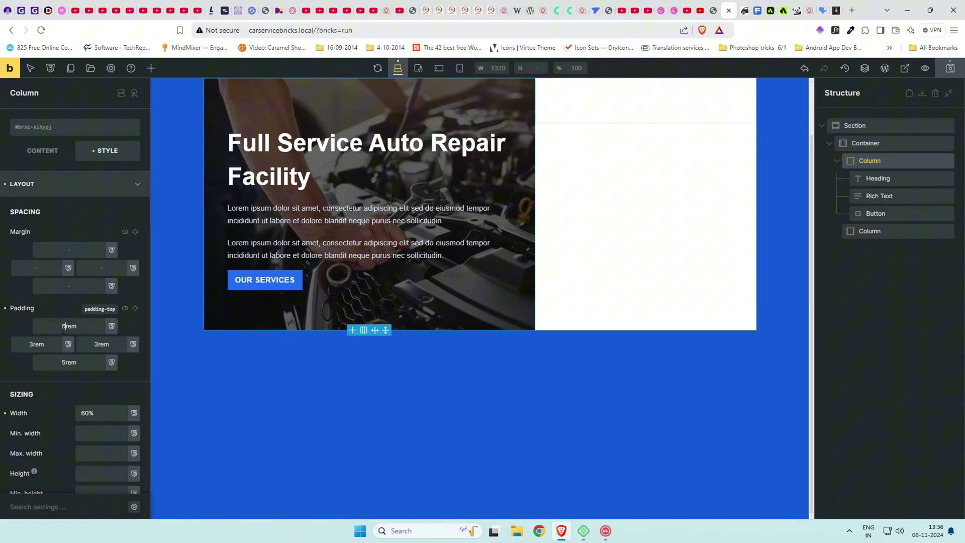
Select the hero Section and enter a 2rem top padding.
click(65, 362)
click(900, 145)
click(874, 126)
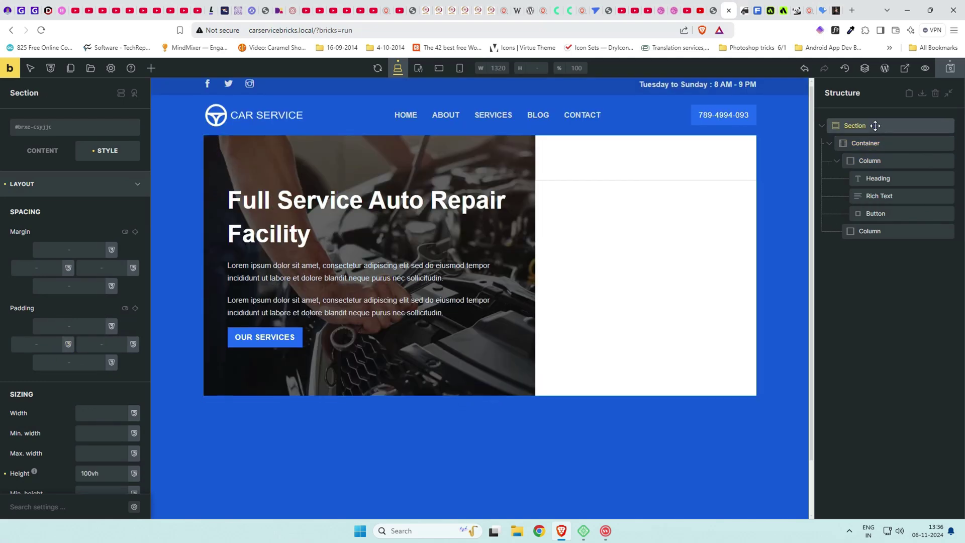
click(70, 250)
click(72, 327)
text(2rem)
click(75, 362)
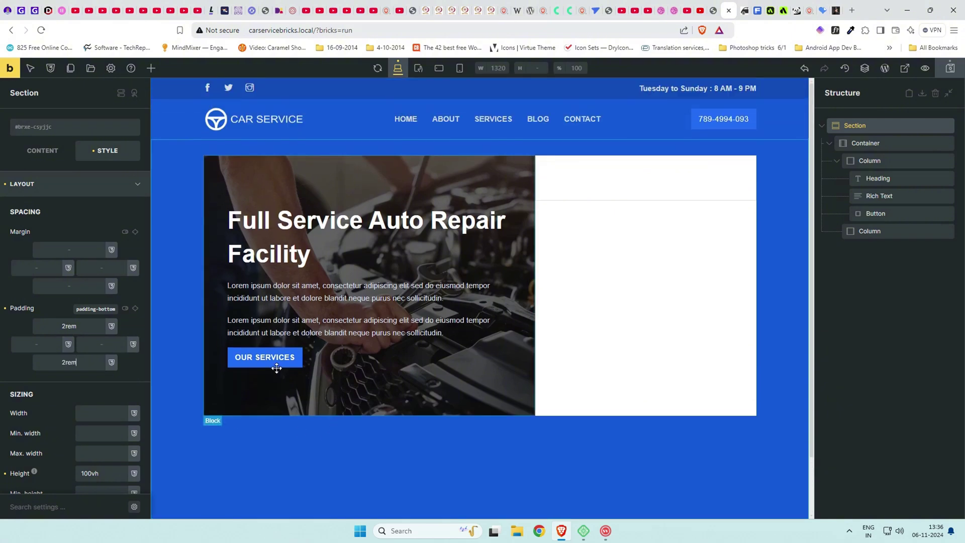
Change the section's top and bottom padding to 3rem and preview the live page.
click(64, 326)
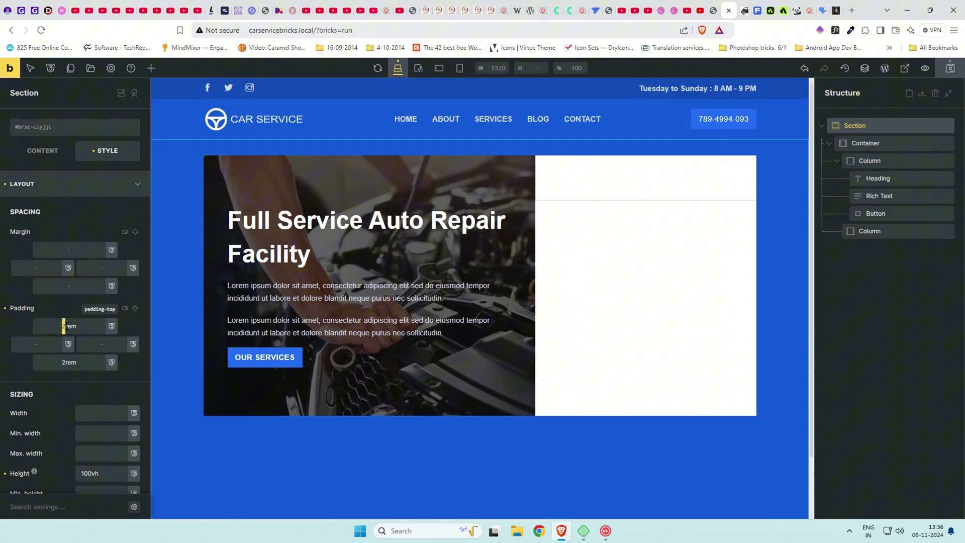
key(BackSpace)
text(3)
click(65, 362)
key(BackSpace)
text(3)
click(136, 367)
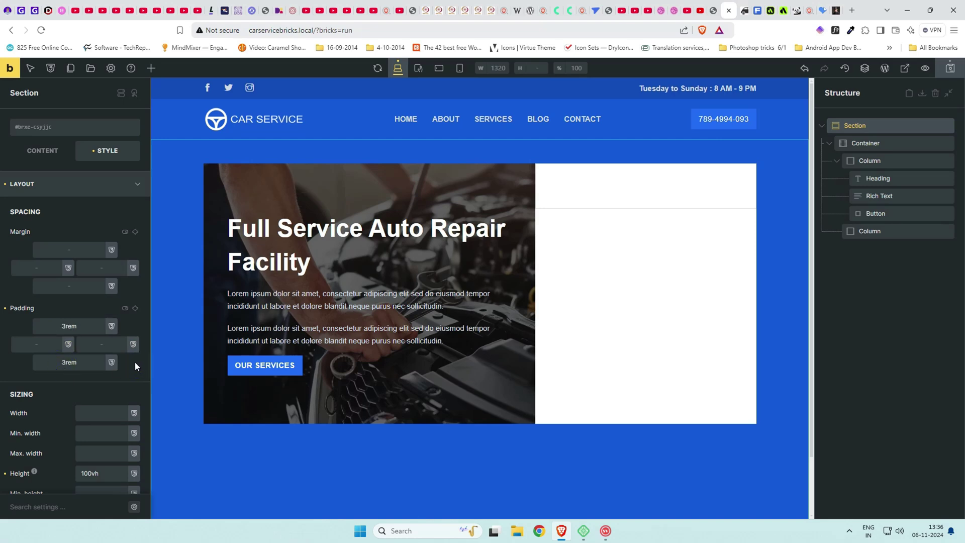
click(950, 68)
click(743, 9)
click(726, 9)
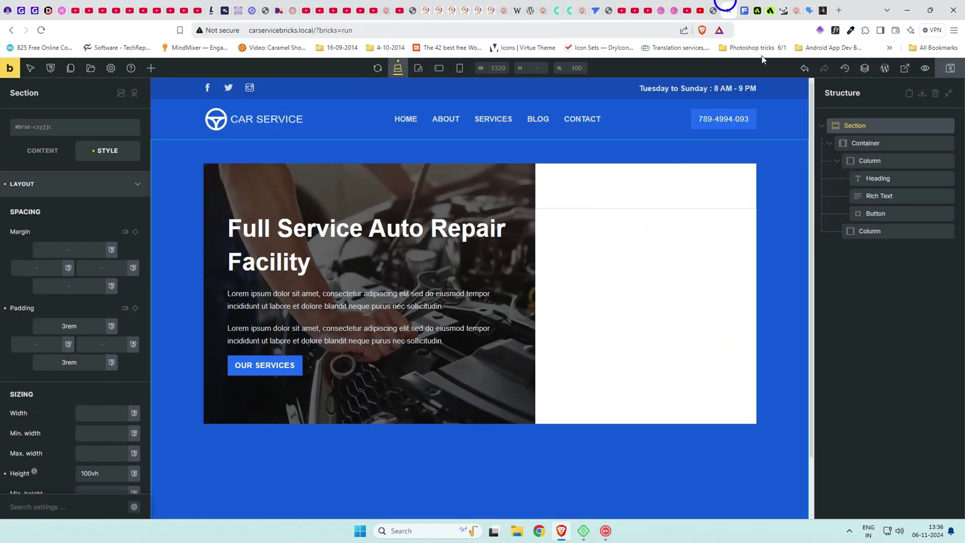
click(886, 70)
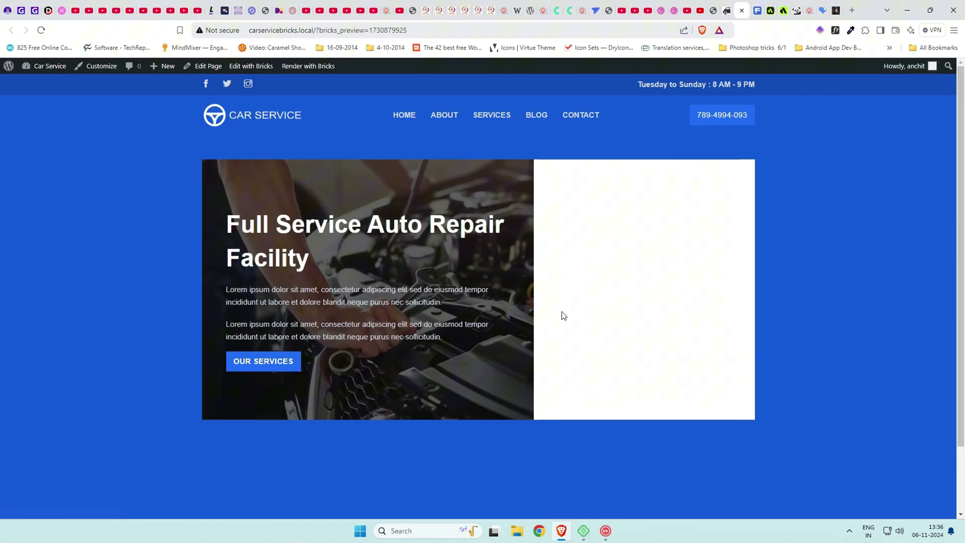
click(728, 8)
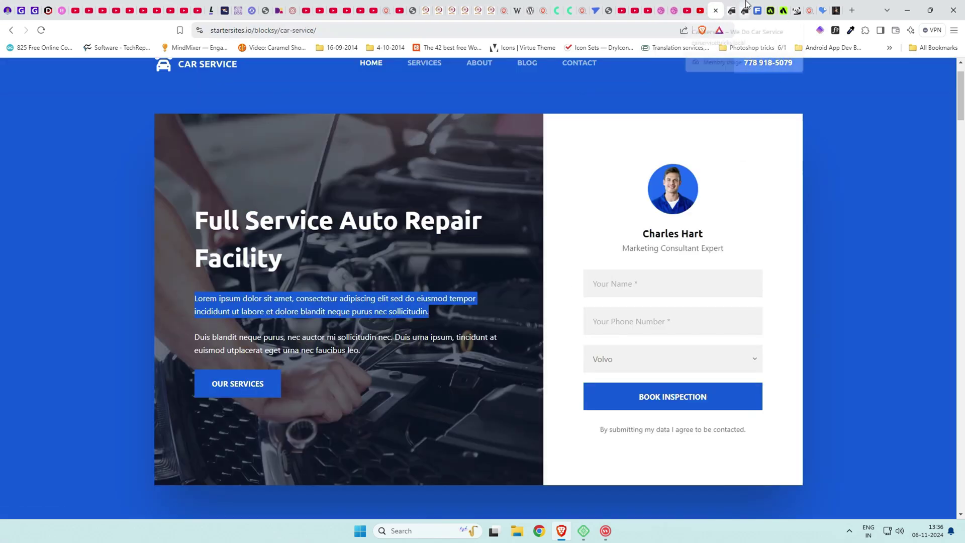
click(745, 5)
click(713, 5)
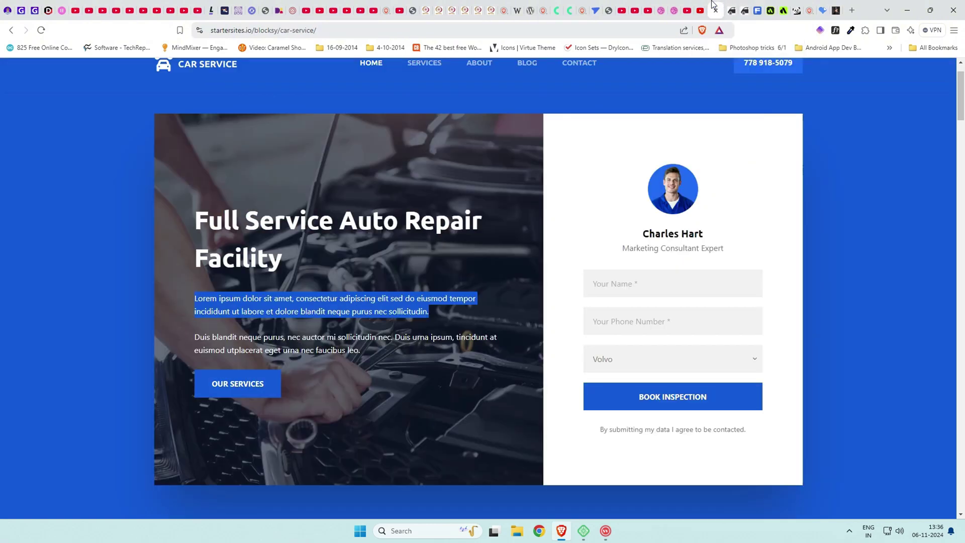
click(744, 6)
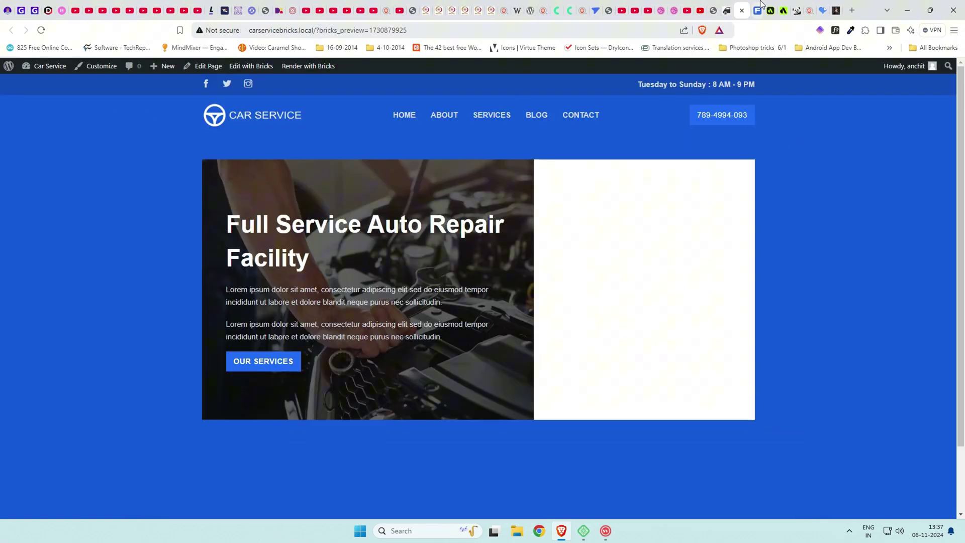
click(730, 6)
In Theme Styles, change the default Container width from 1100px to 1400px.
click(112, 73)
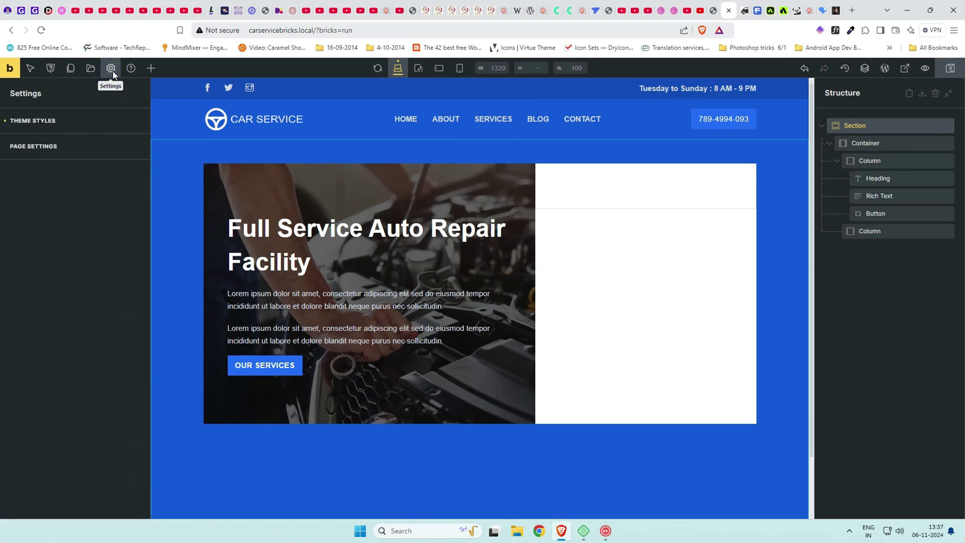
click(54, 121)
scroll(82, 268, down, 3)
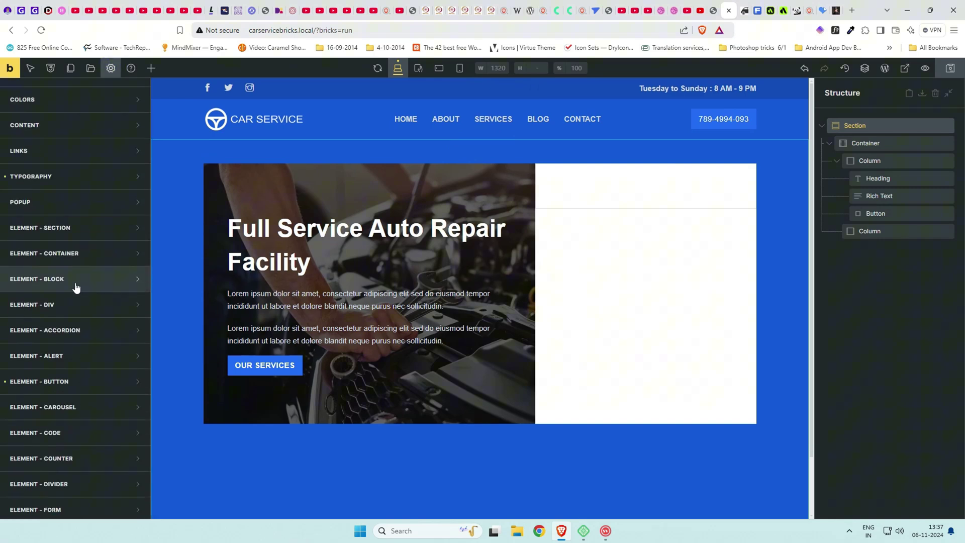
click(86, 260)
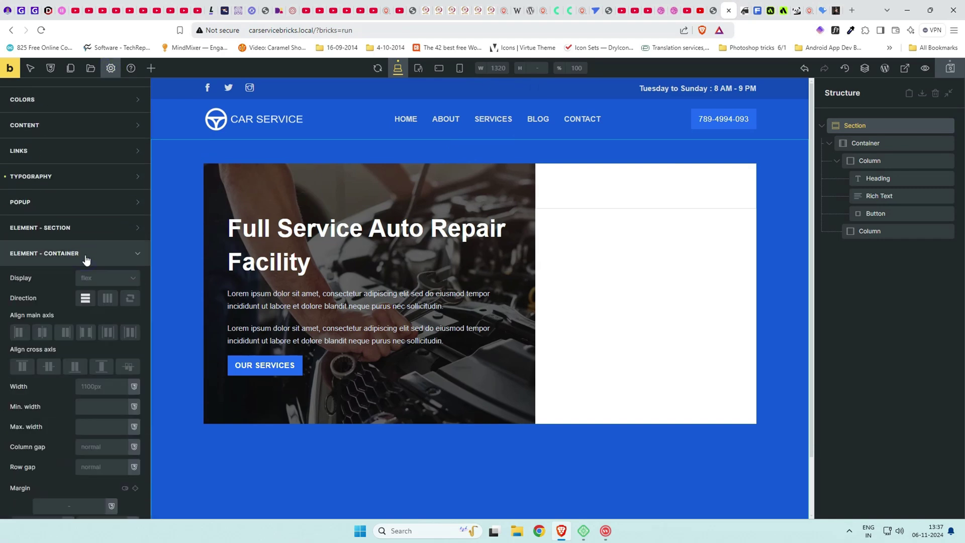
scroll(89, 340, down, 1)
click(91, 336)
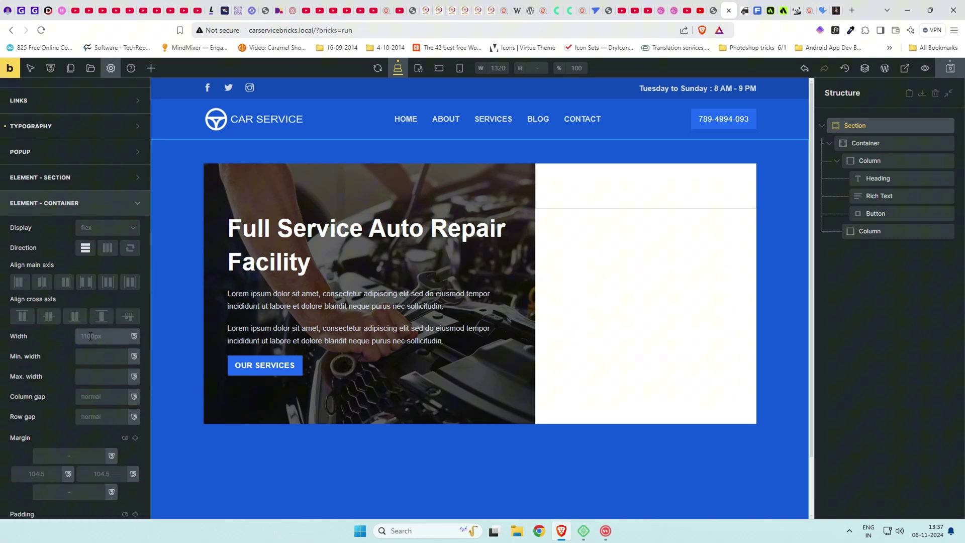
text(1400)
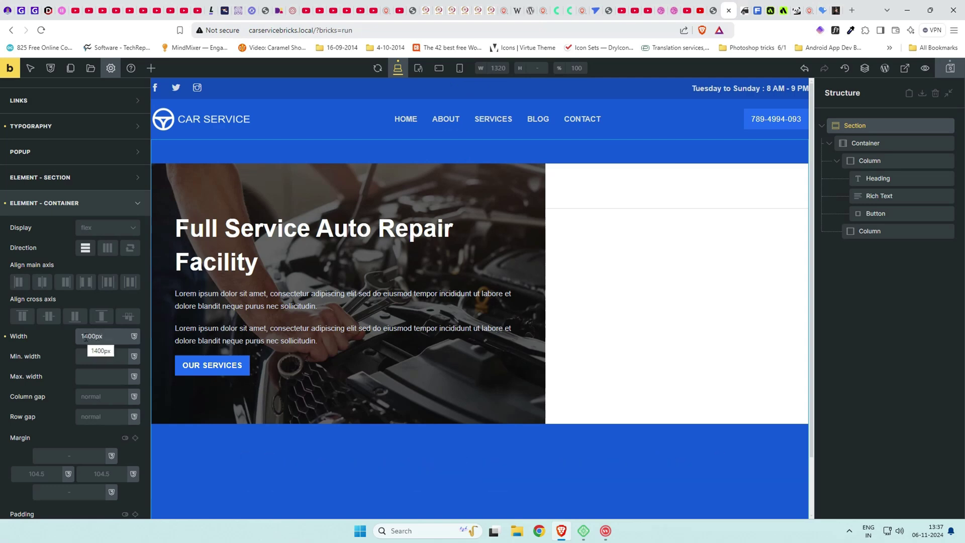
Add an Image element to the hero's right column.
click(837, 160)
click(869, 178)
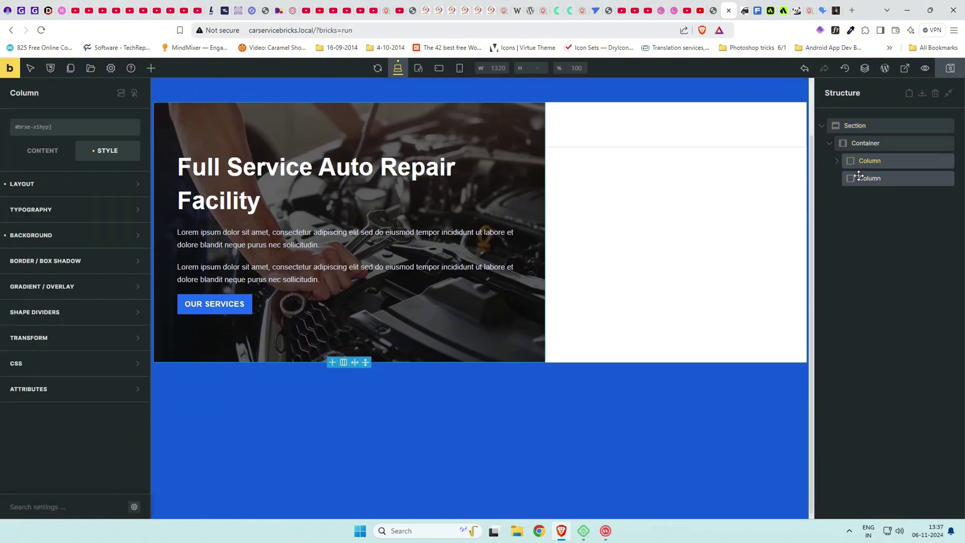
click(38, 159)
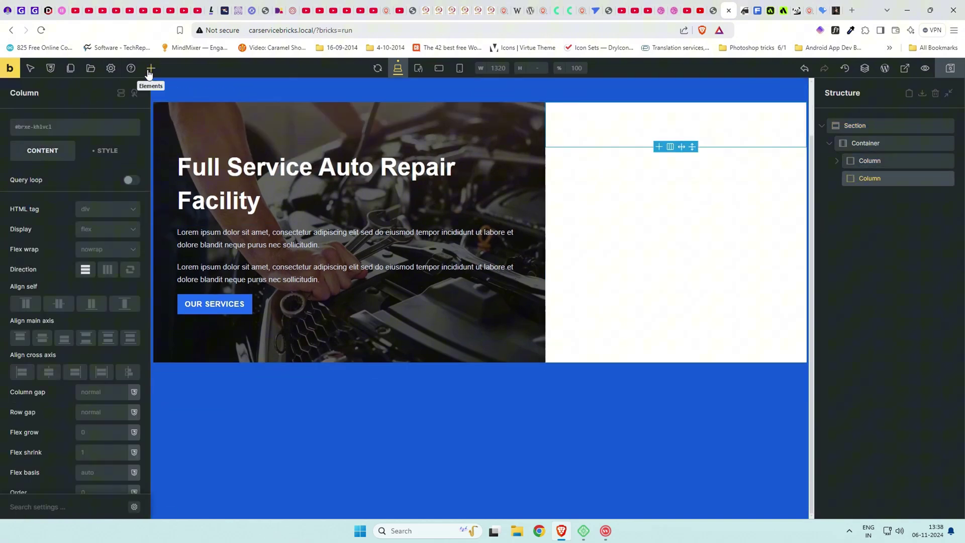
click(151, 68)
text(image)
click(44, 144)
Pin the Heading element and drop a heading and basic text below the image.
double_click(67, 96)
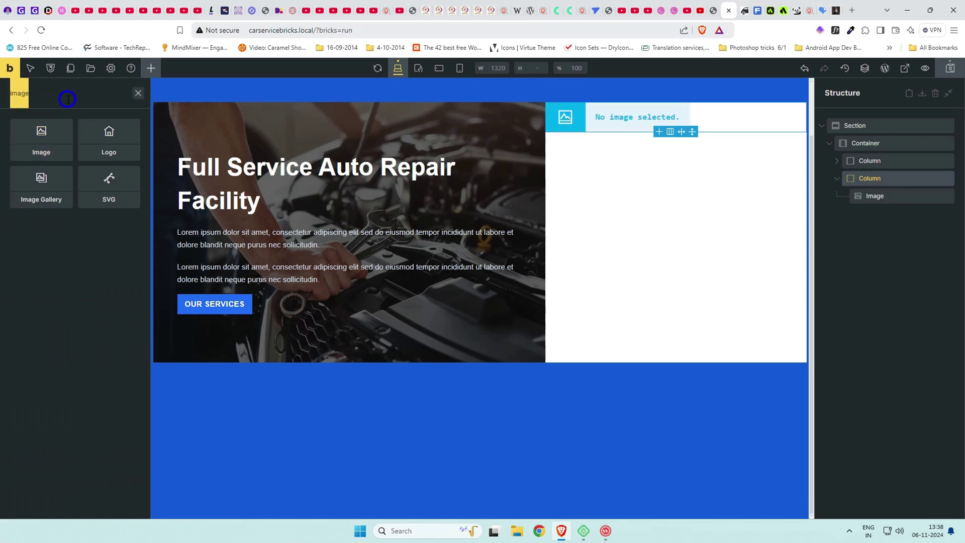
text(heading)
click(66, 126)
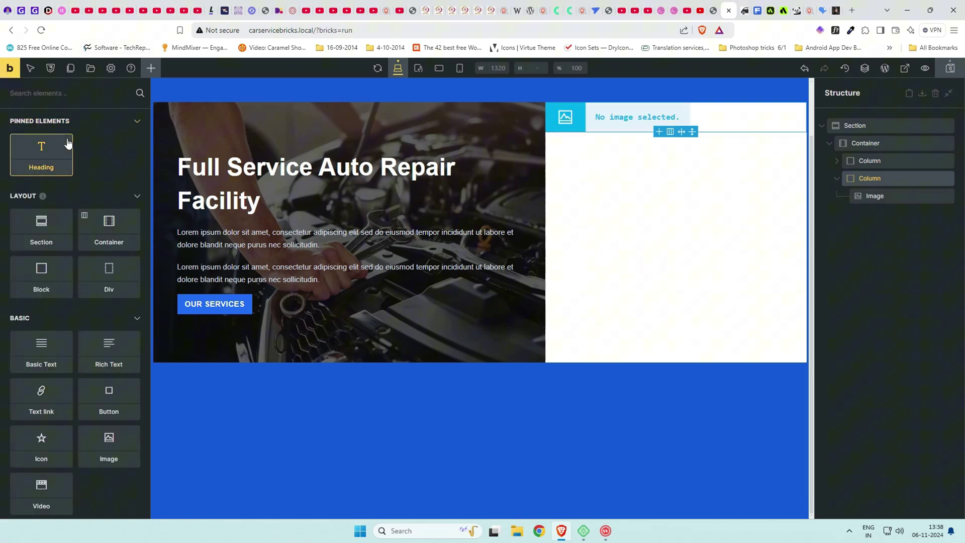
drag(41, 151, 424, 207)
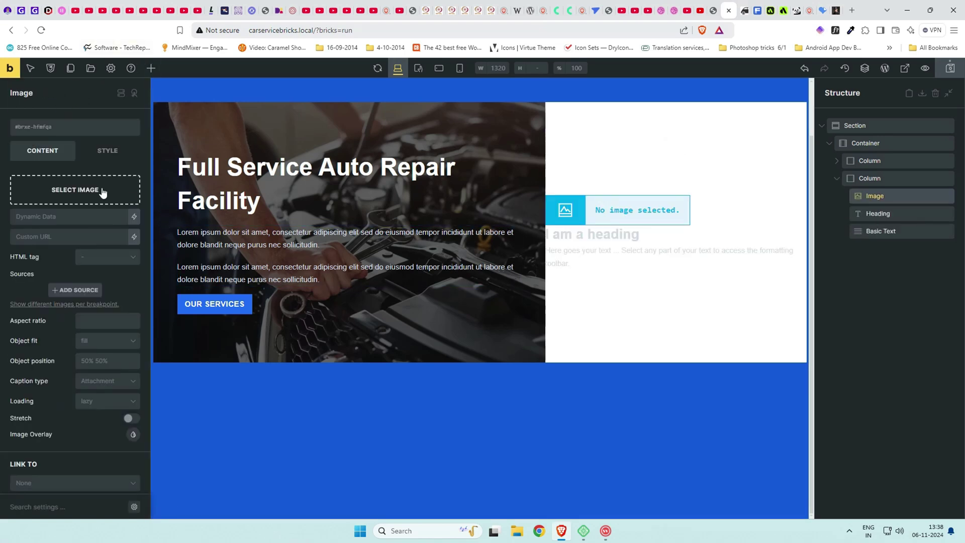
Insert the human-face-1.jpg portrait into the image at full size.
click(75, 189)
click(57, 191)
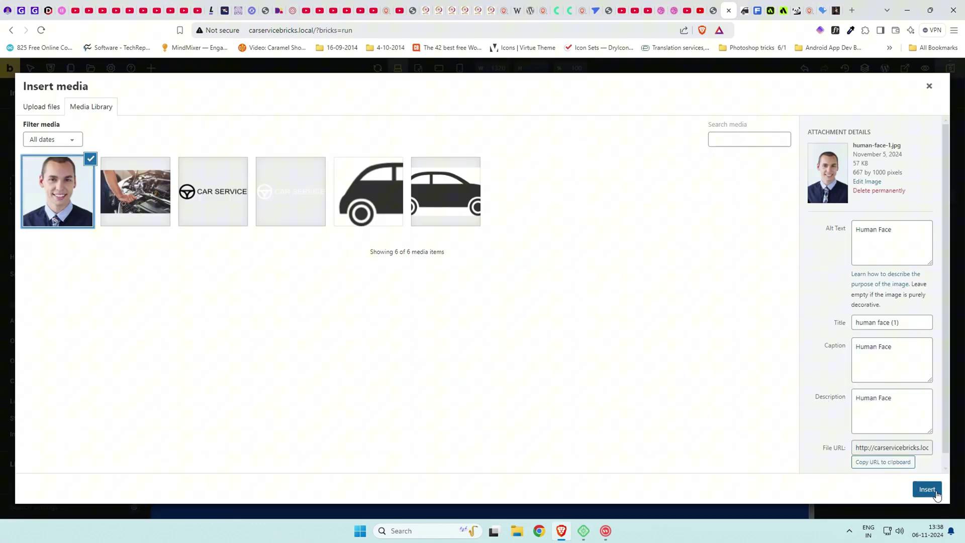
click(927, 489)
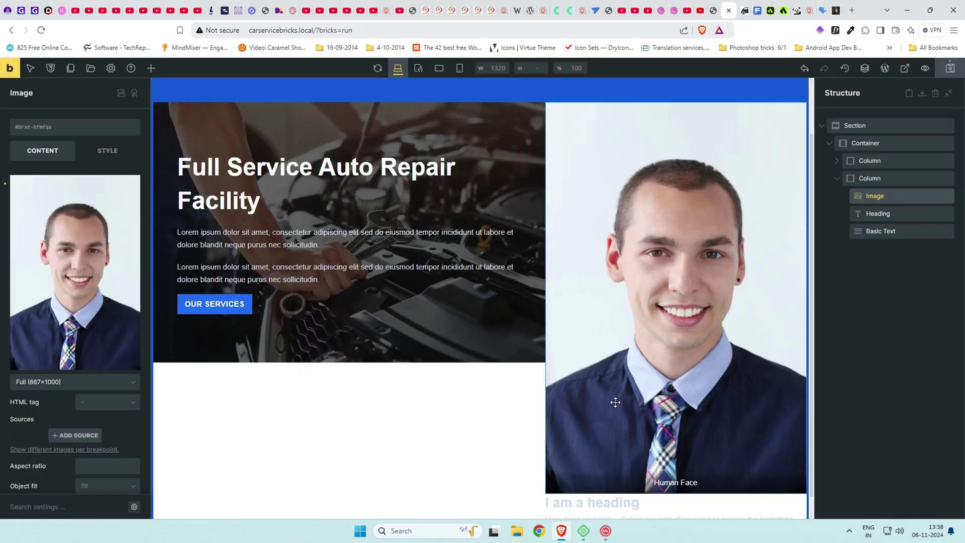
scroll(82, 327, down, 3)
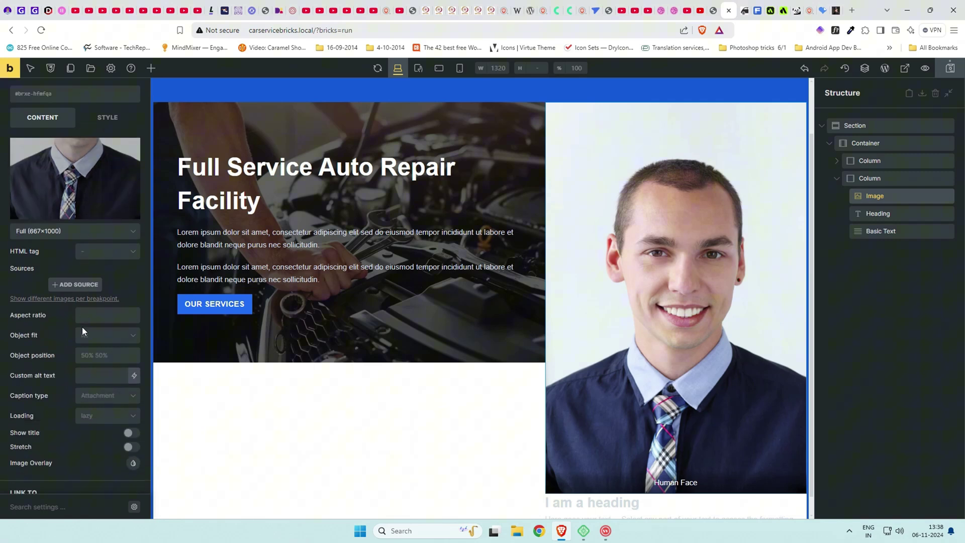
click(79, 232)
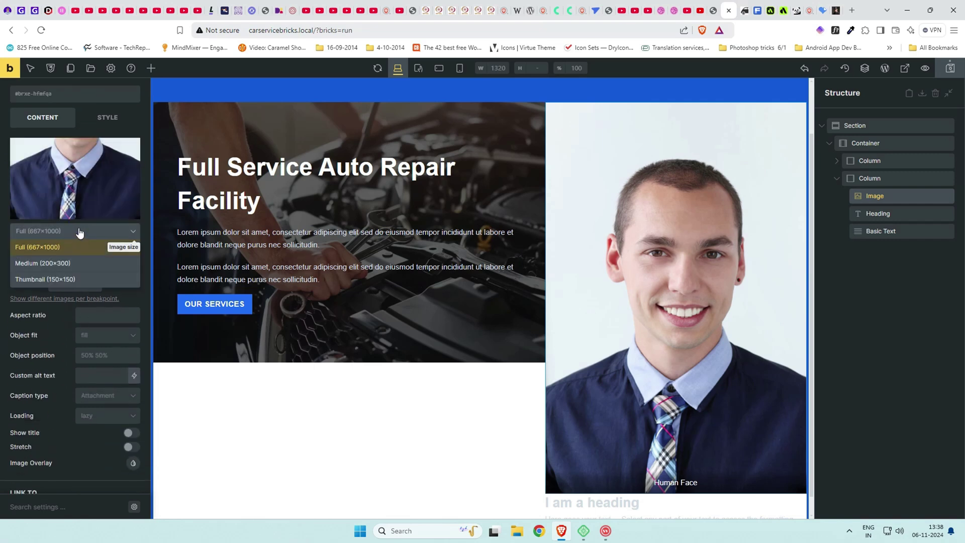
click(79, 232)
scroll(70, 277, down, 3)
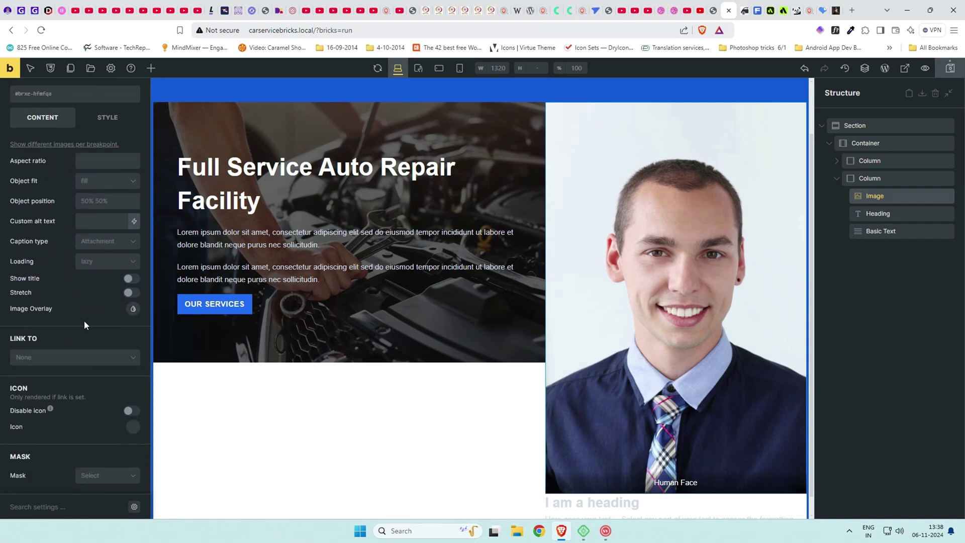
Set the image caption to No caption and apply a Circle mask sized Contain.
click(117, 236)
click(108, 255)
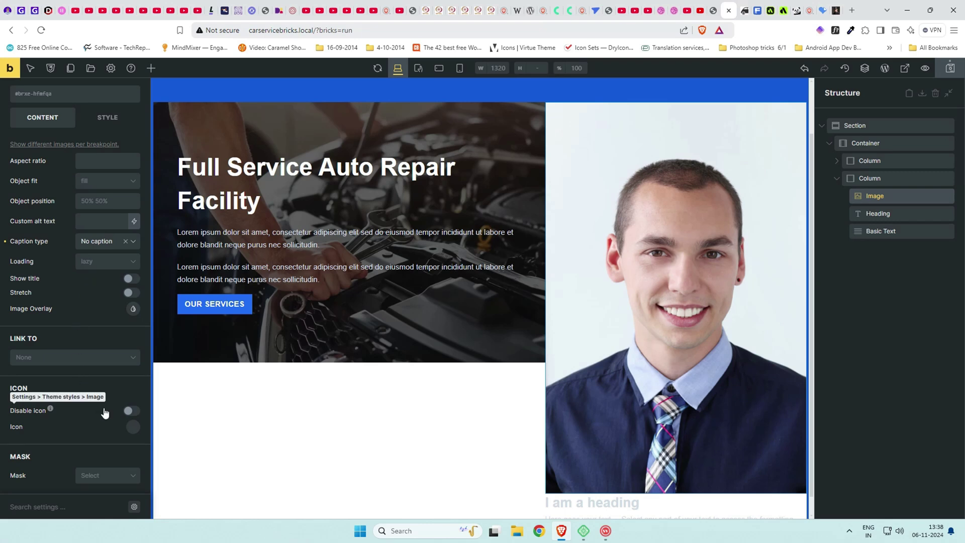
click(115, 475)
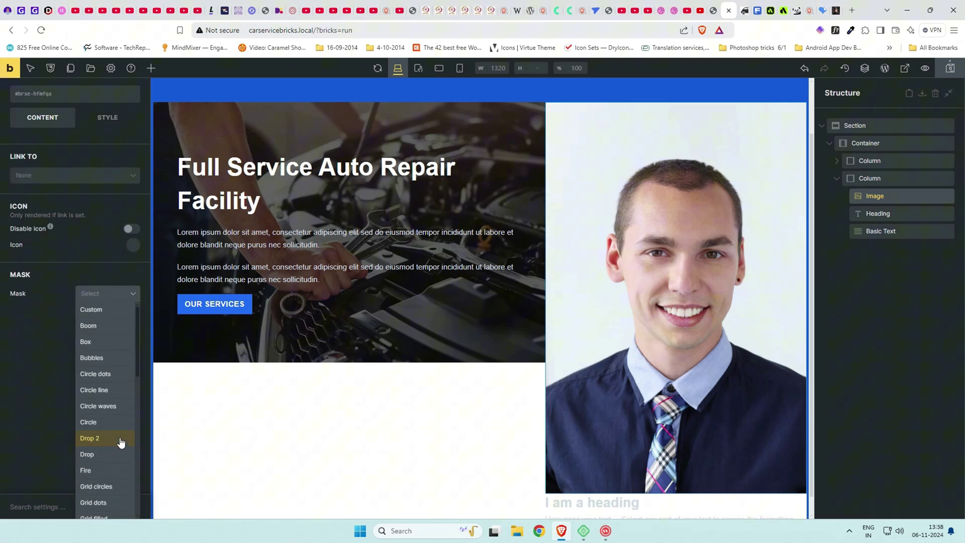
click(105, 422)
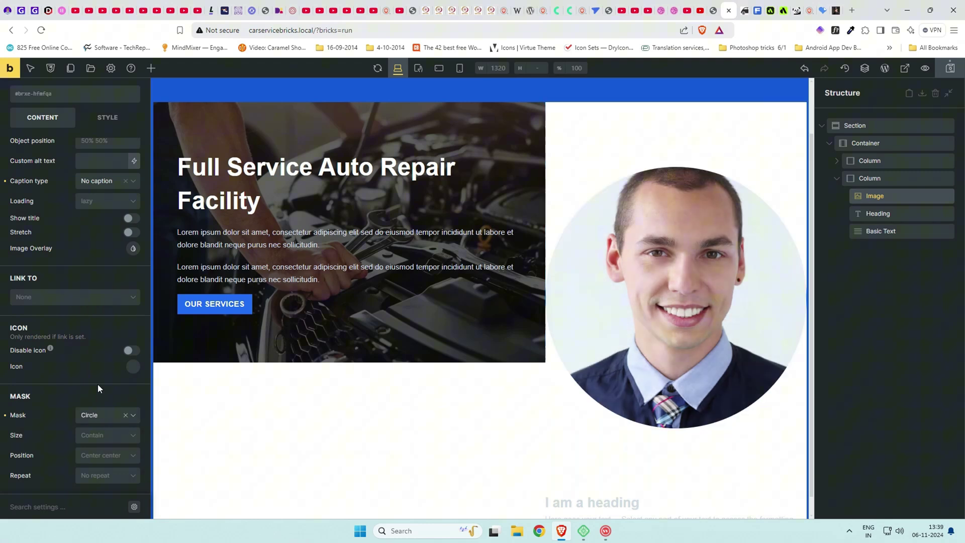
click(116, 437)
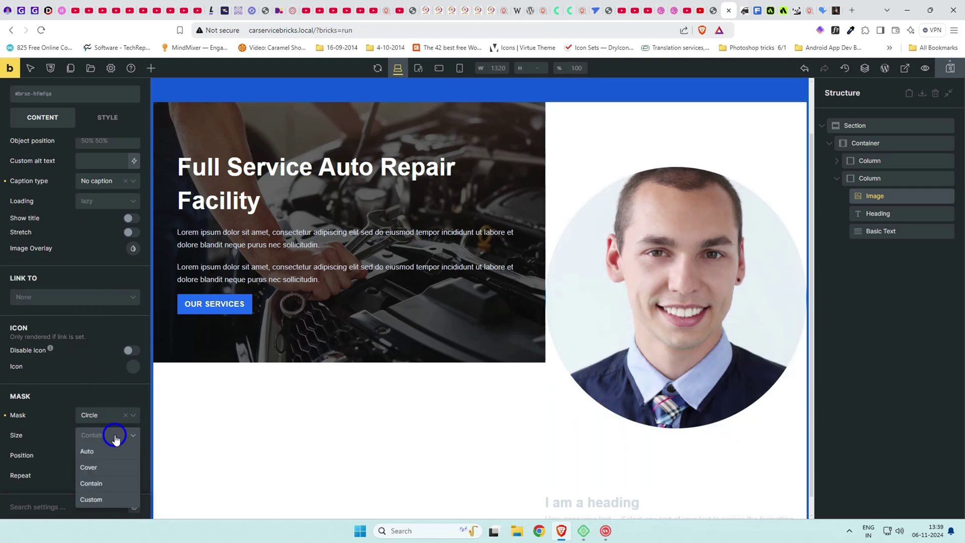
click(69, 448)
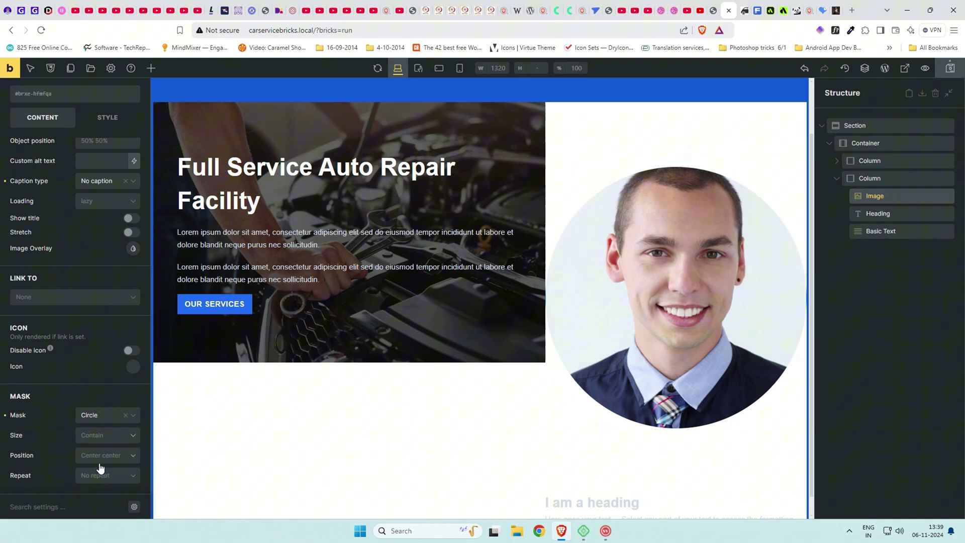
scroll(94, 343, up, 5)
Set the round portrait's width to 6rem.
click(108, 117)
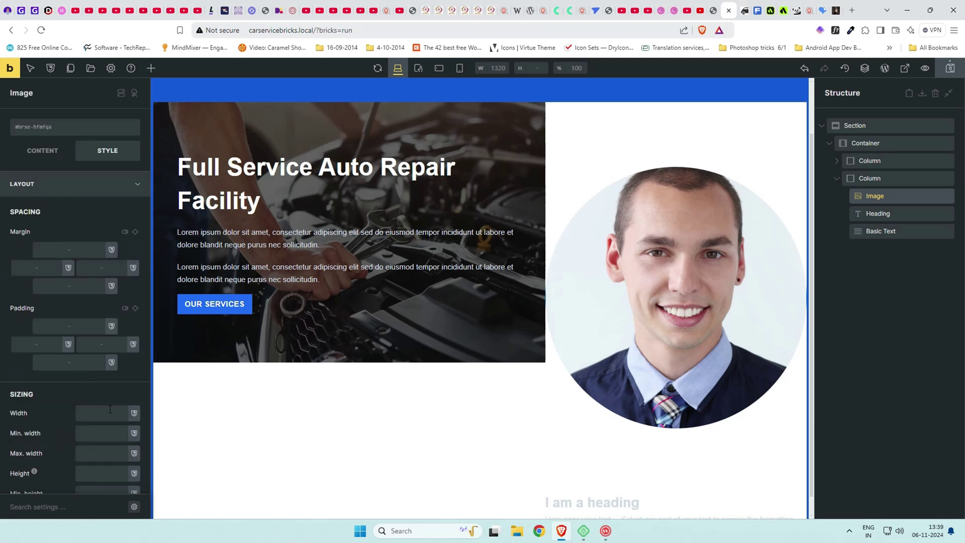
click(110, 409)
text(2rem)
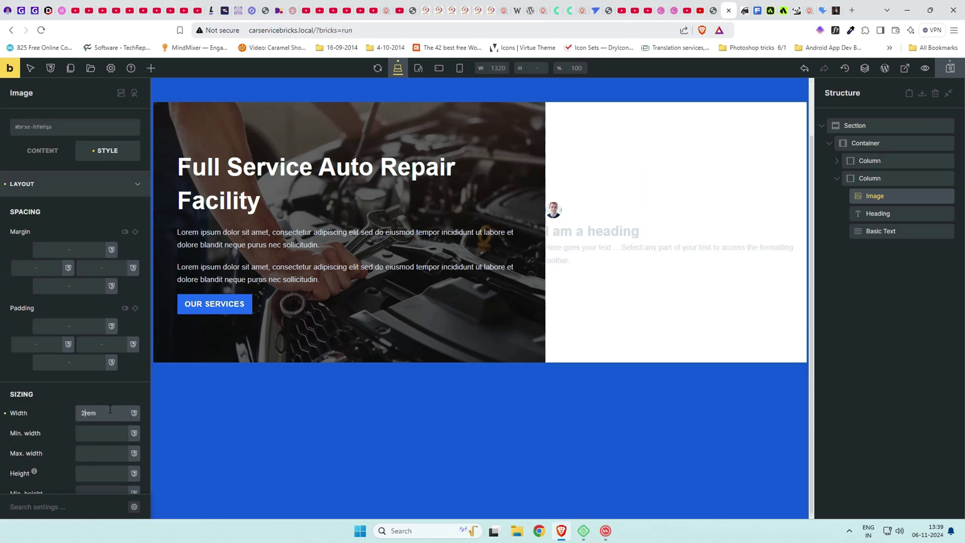
key(BackSpace)
text(4)
key(BackSpace)
text(5)
key(BackSpace)
text(6)
Set the right column's cross-axis alignment to Center.
click(80, 185)
click(573, 216)
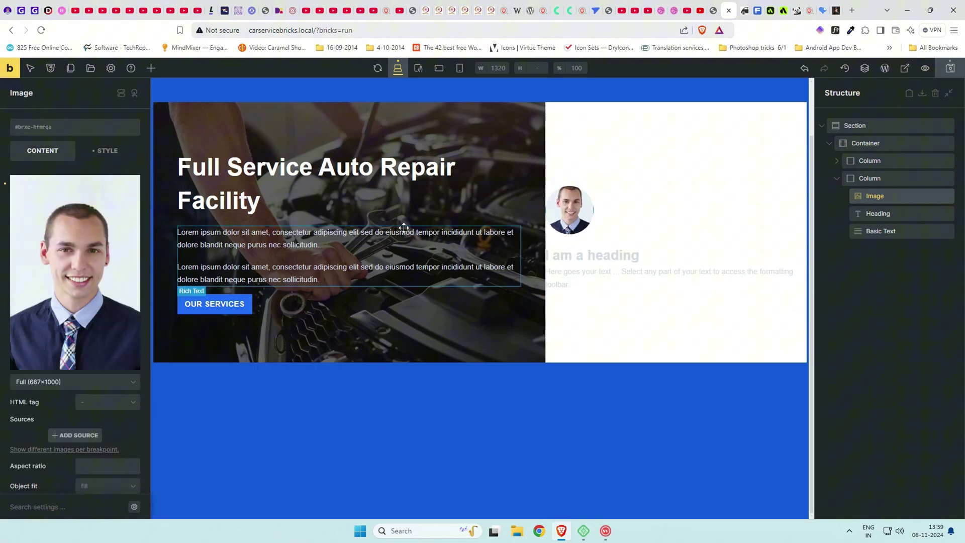
click(714, 10)
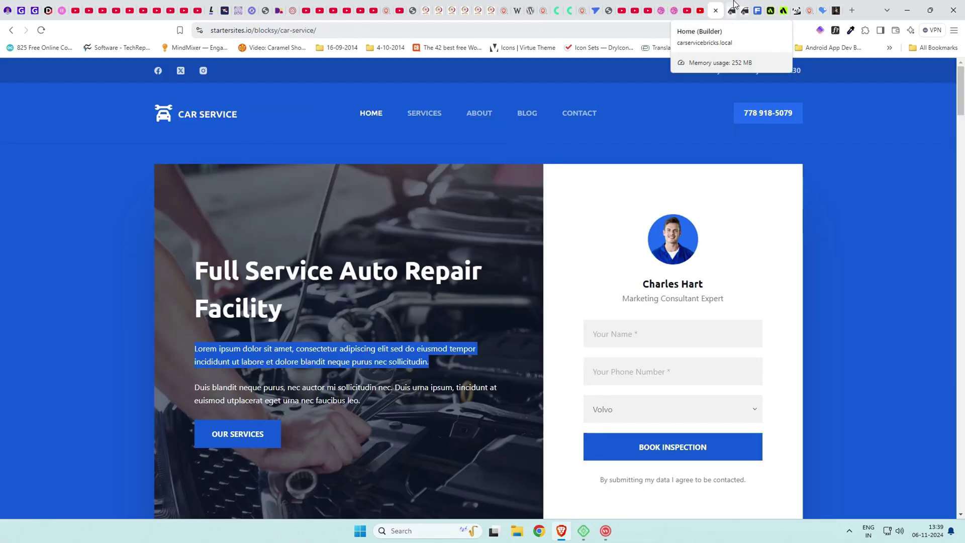
click(734, 4)
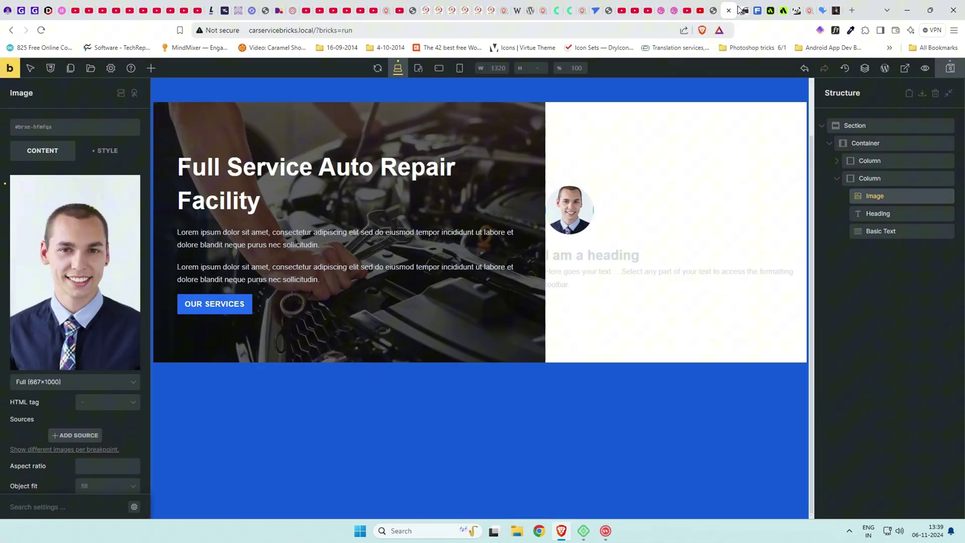
click(897, 180)
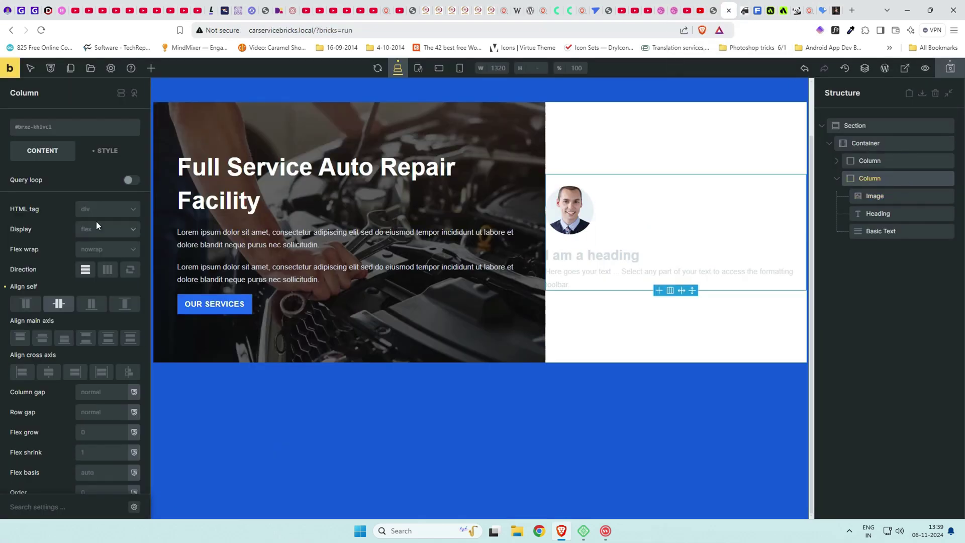
click(49, 372)
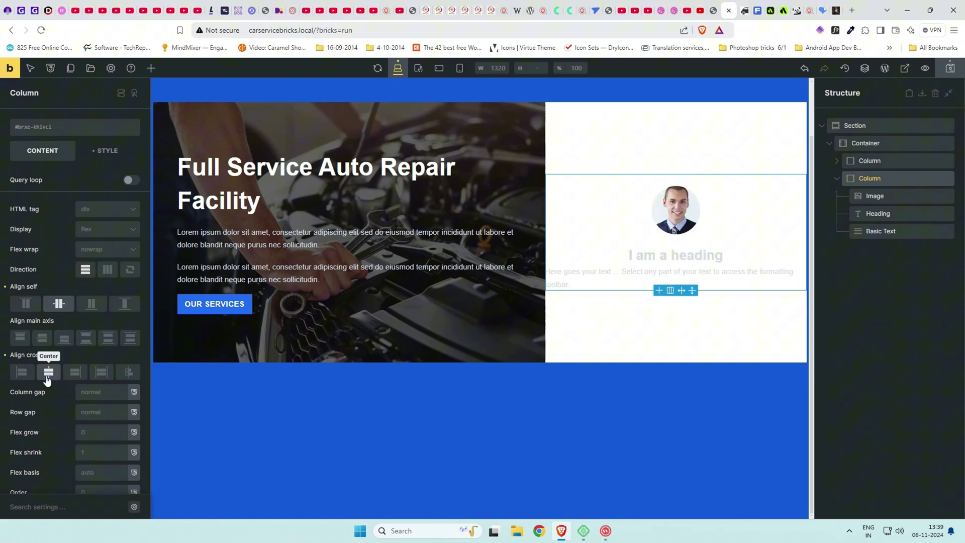
Replace the placeholder heading text with the person's name.
click(649, 255)
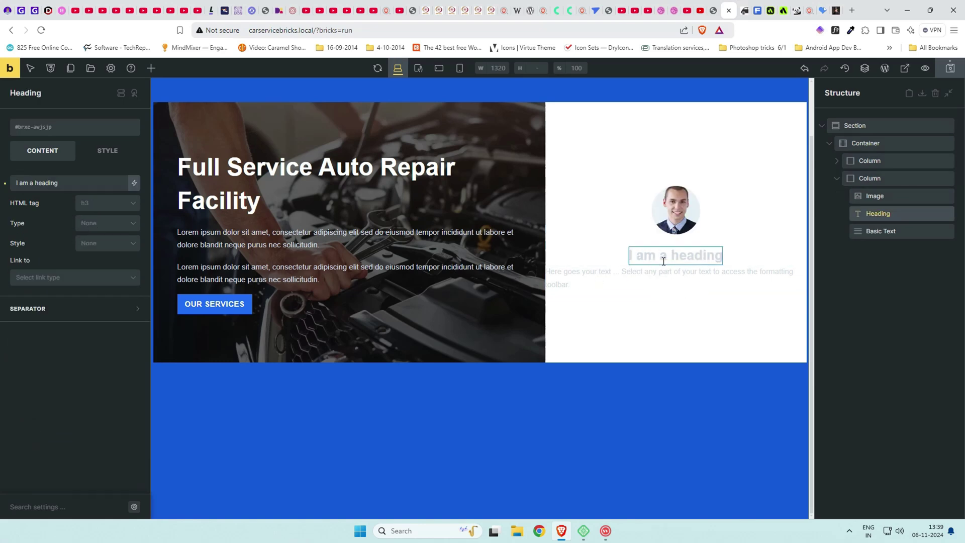
drag(59, 183, 13, 185)
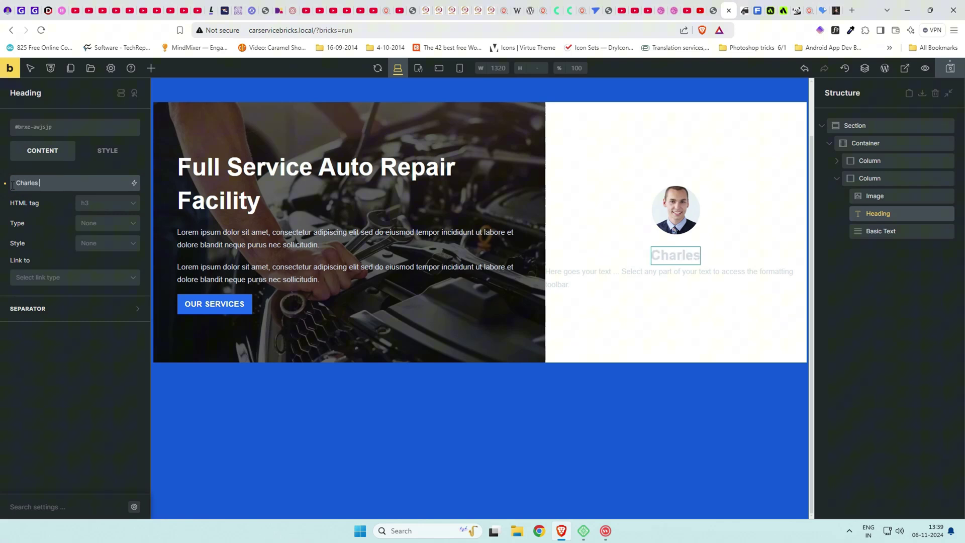
click(104, 204)
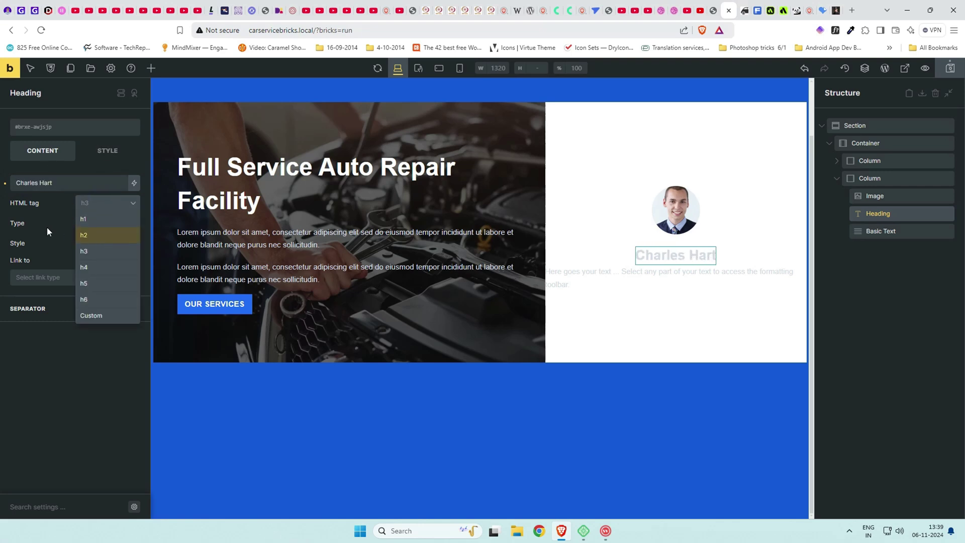
Make the heading black with a 1.5rem font size.
click(108, 151)
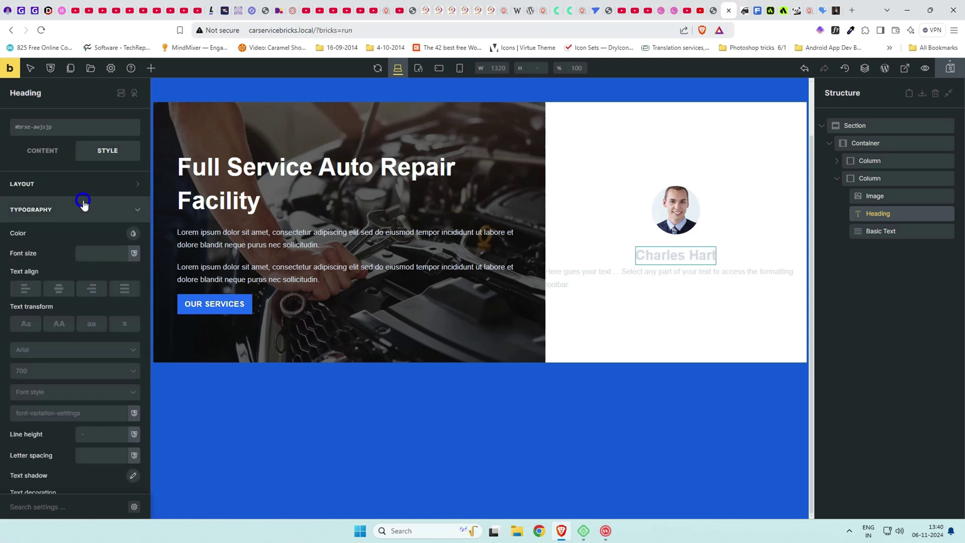
click(132, 232)
click(38, 254)
click(87, 253)
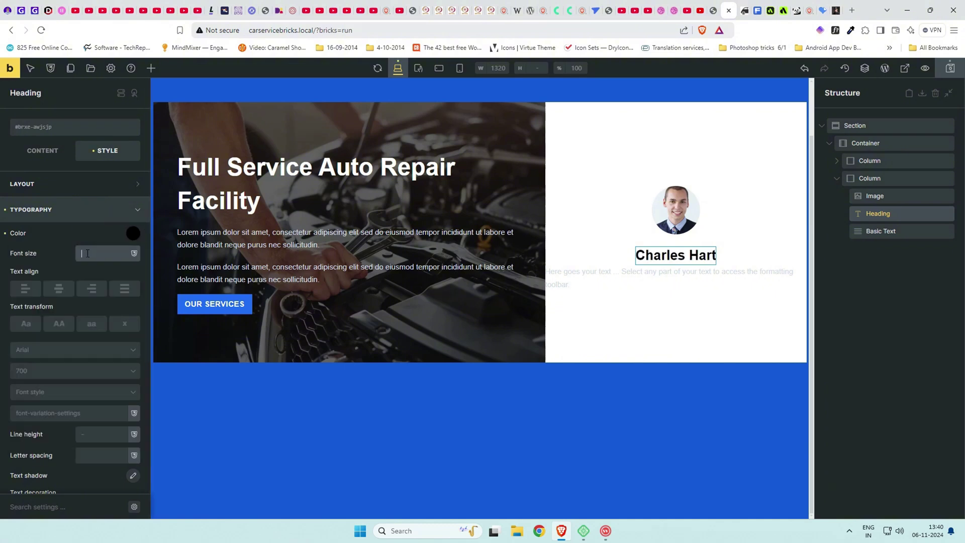
text(2rem)
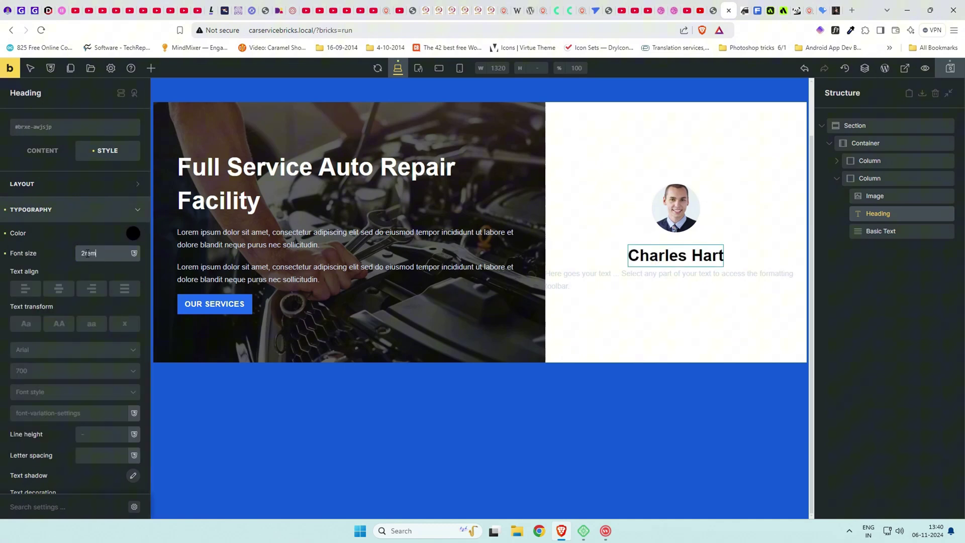
text(1.)
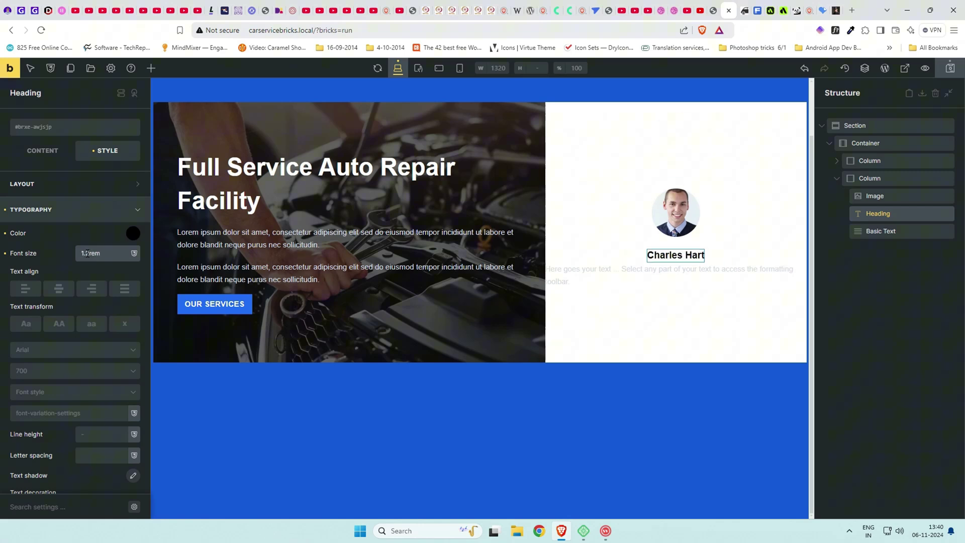
key(Delete)
text(5)
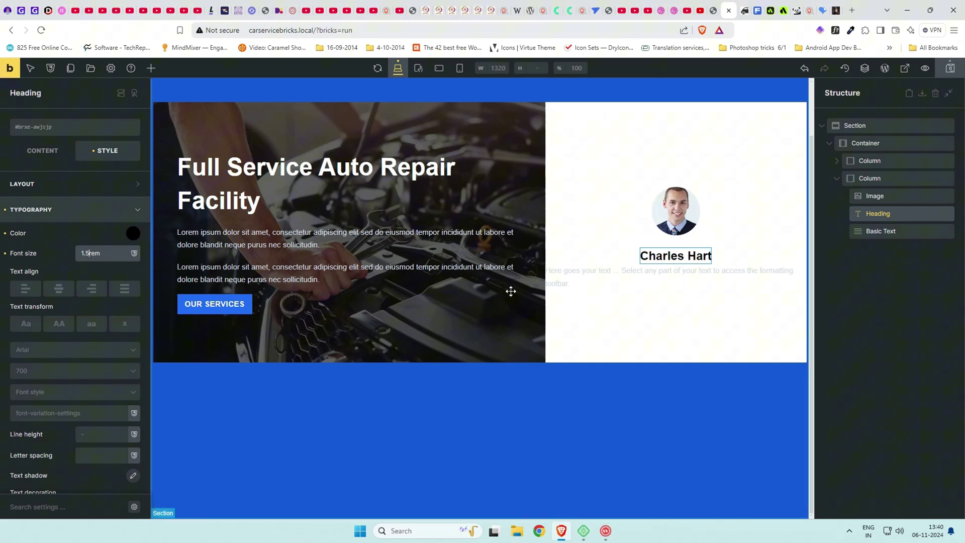
click(576, 275)
Replace the placeholder paragraph with the job title 'Chief Marketing Manager'.
click(42, 150)
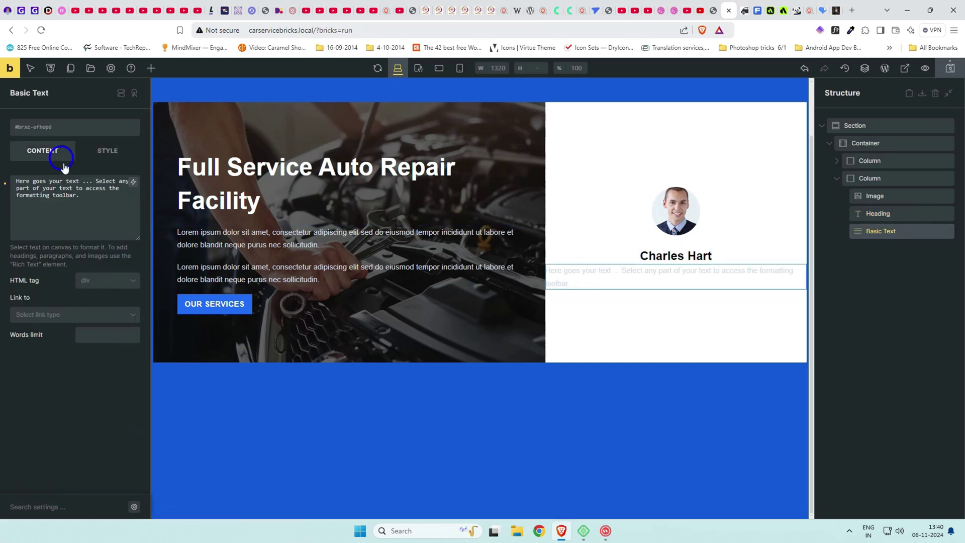
triple_click(19, 180)
key(BackSpace)
text(Markgting Manager)
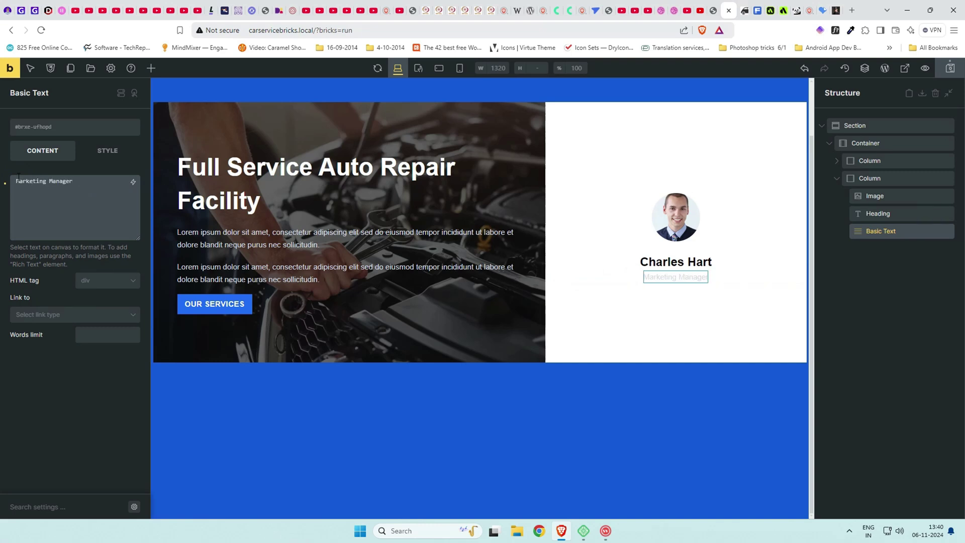
click(18, 180)
text(Chief)
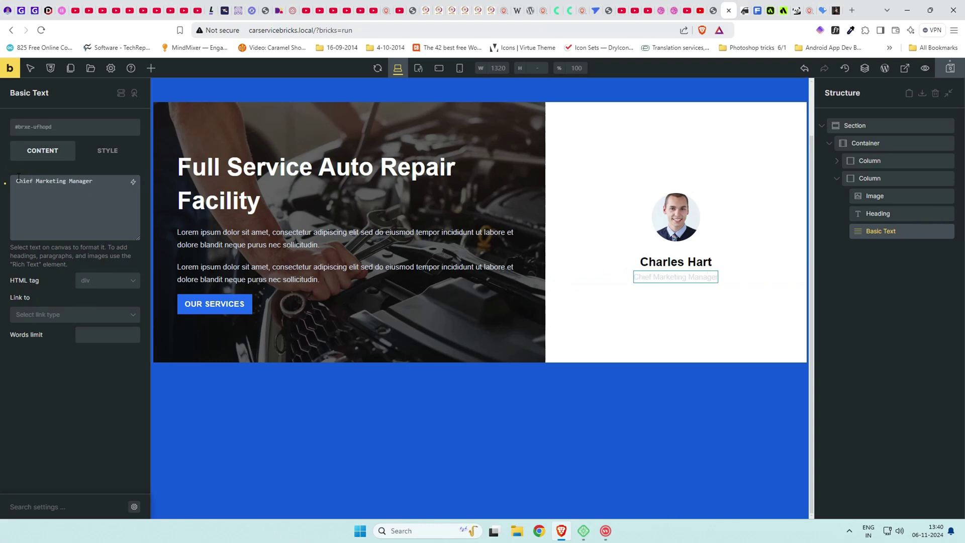
Colour the subtitle text dark grey #383838 at full opacity.
click(106, 151)
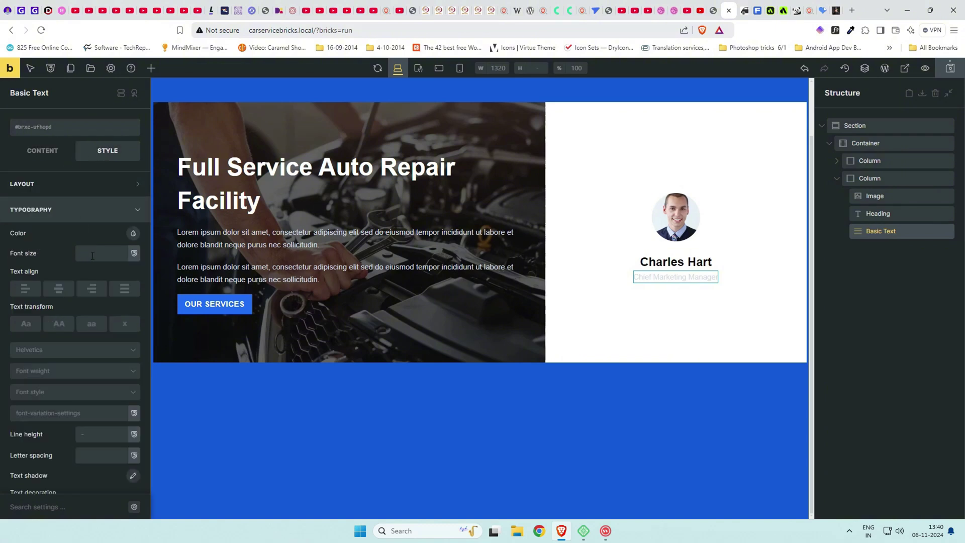
click(71, 247)
click(52, 257)
mouse_move(129, 350)
mouse_down()
mouse_move(101, 350)
mouse_move(129, 350)
mouse_up()
drag(41, 332, 77, 334)
click(86, 193)
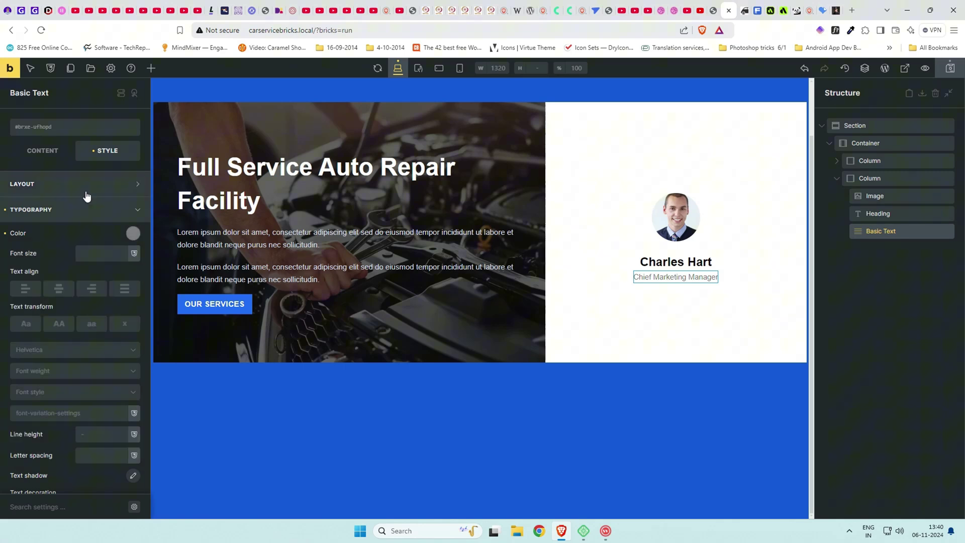
click(84, 185)
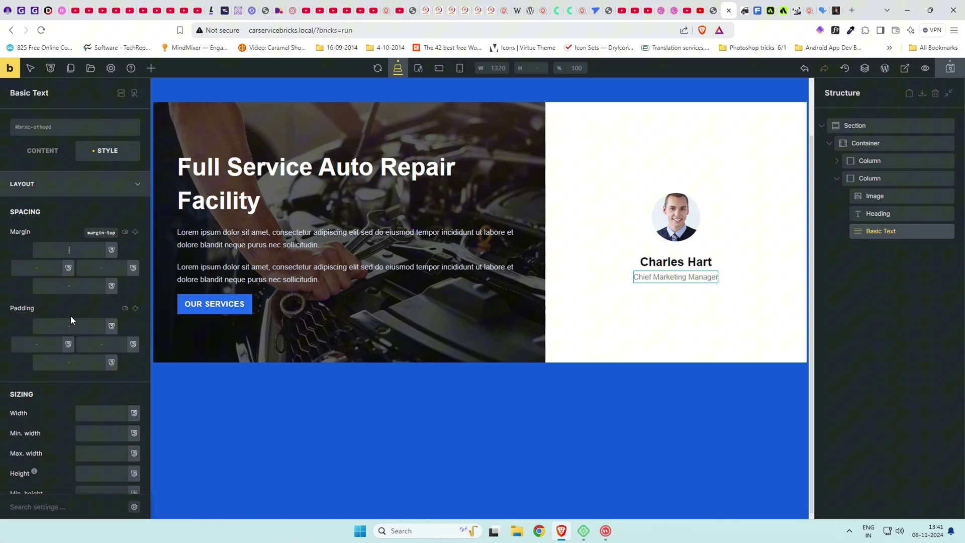
Add a Form element with Name, Email and Message fields below the subtitle.
click(150, 68)
text(form)
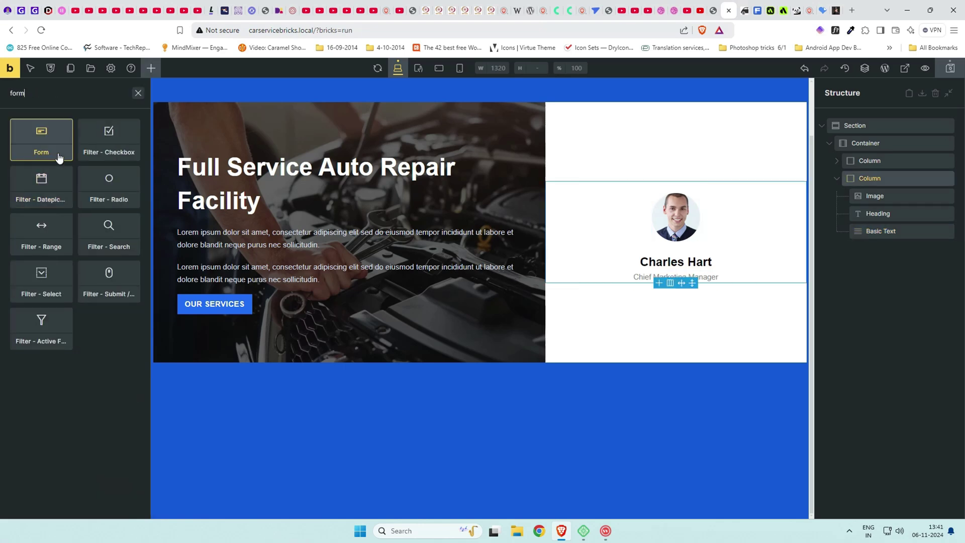
click(41, 140)
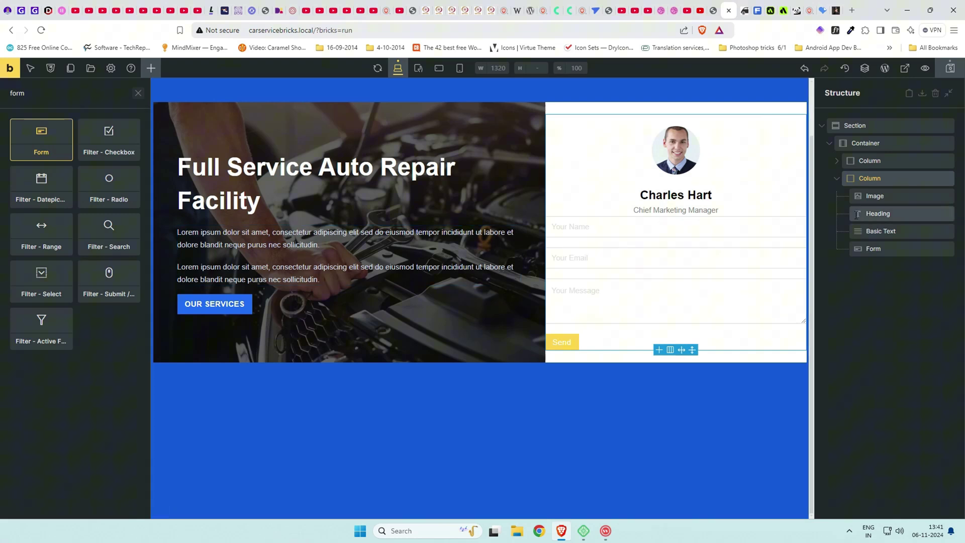
Give the right column 3rem padding on the left and right.
click(905, 178)
click(108, 150)
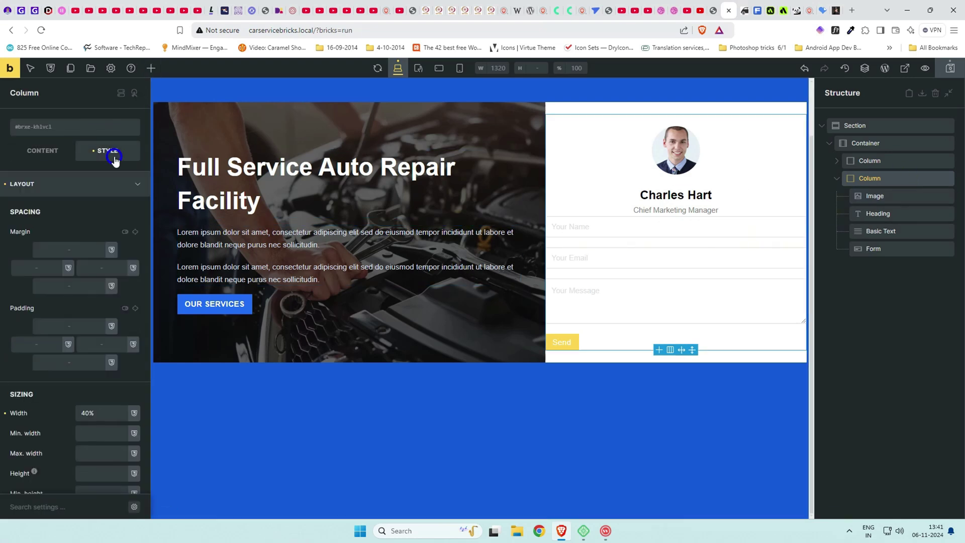
click(59, 326)
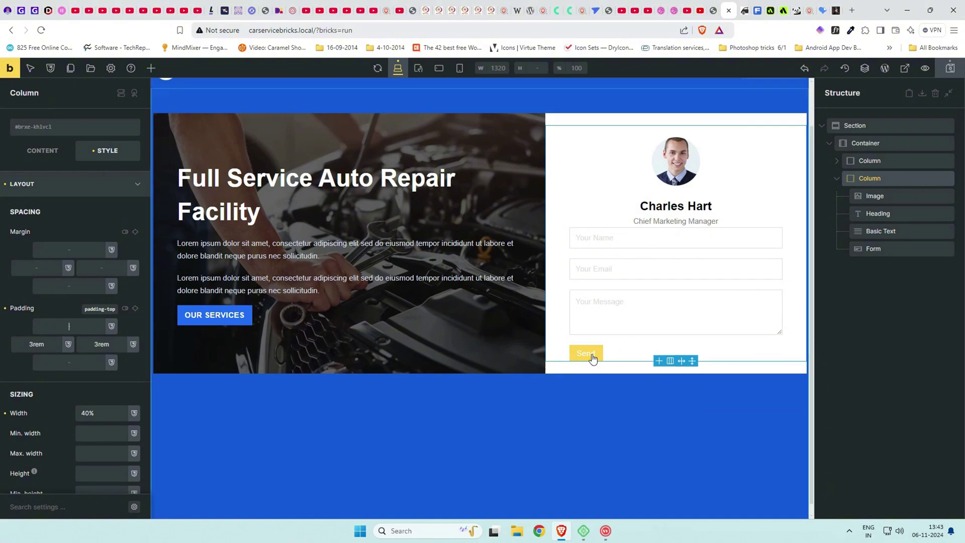
click(592, 355)
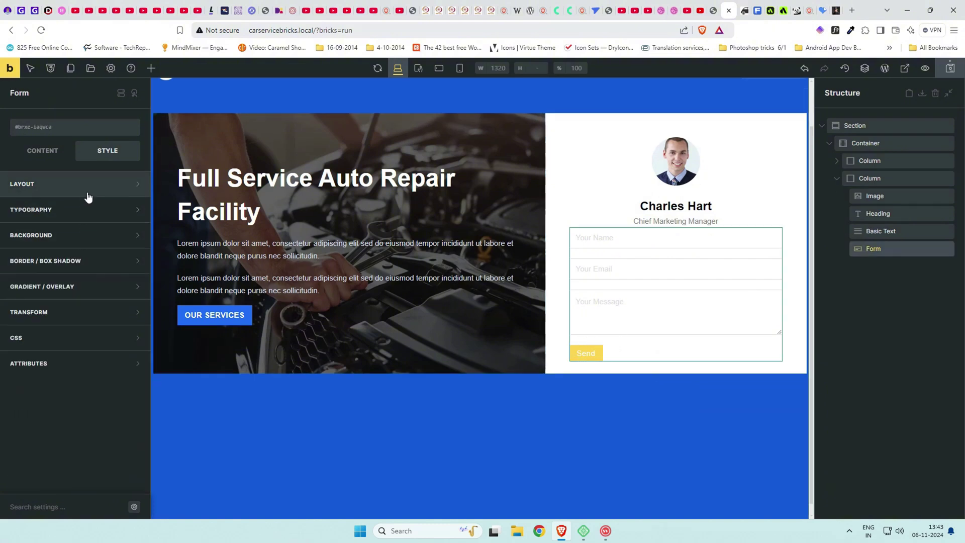
Set the submit button's width to 100 and clear its preset style.
click(44, 152)
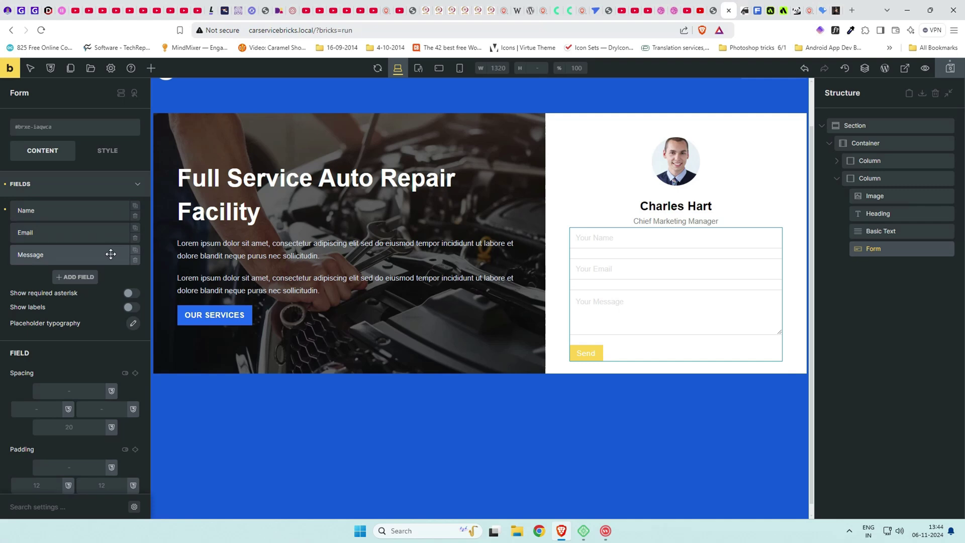
scroll(110, 294, down, 4)
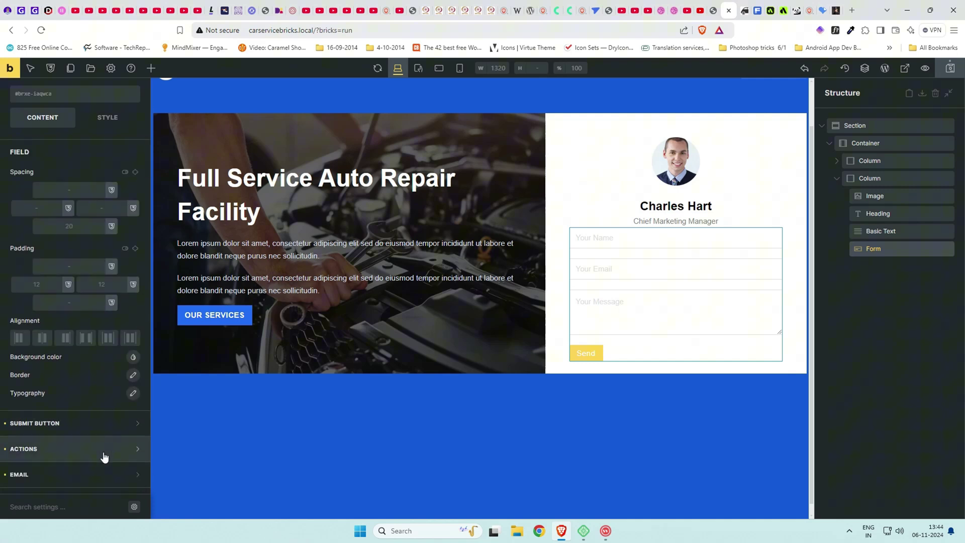
click(107, 422)
scroll(109, 374, down, 2)
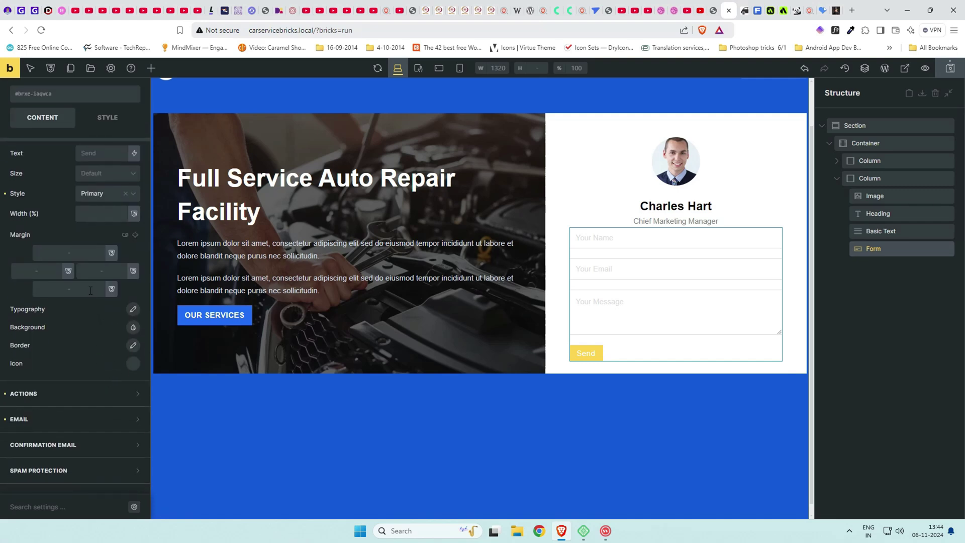
click(117, 216)
text(100)
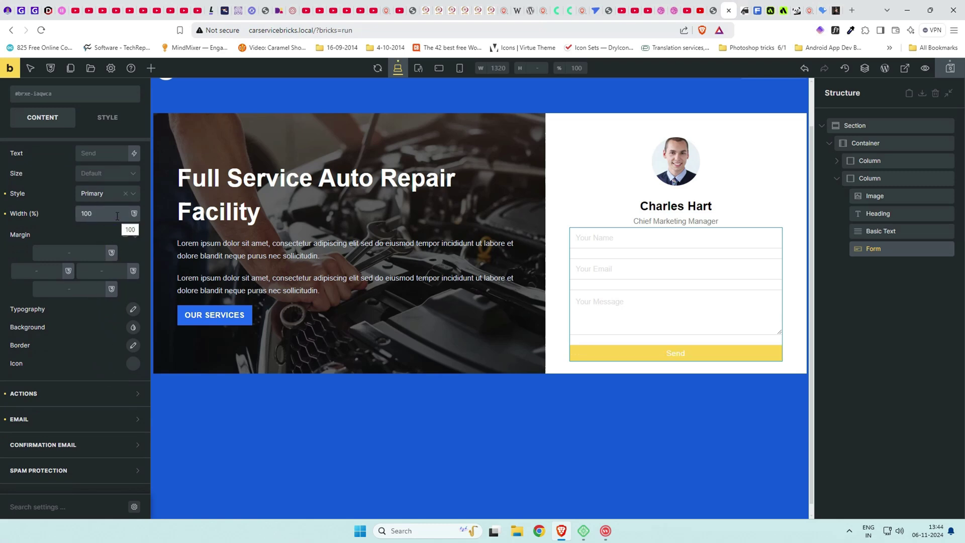
click(126, 194)
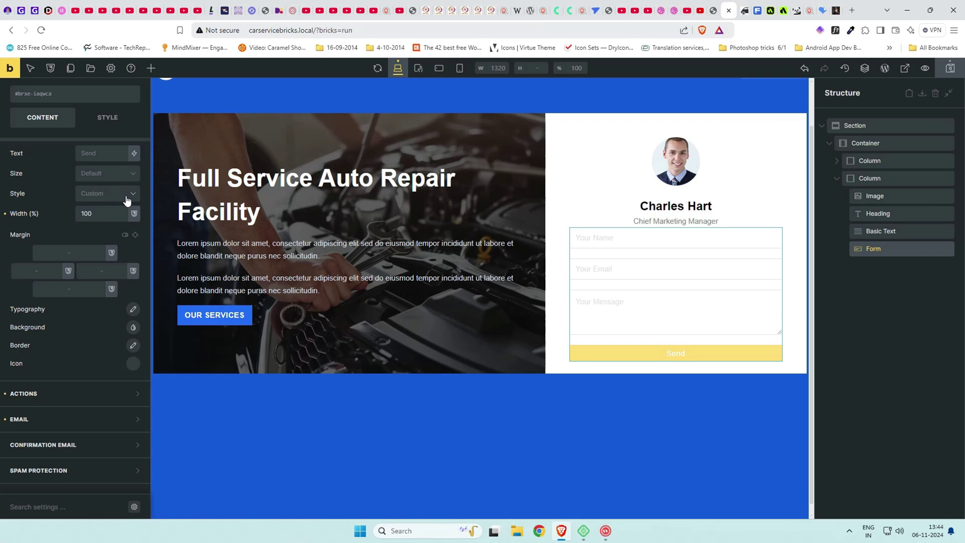
Make the submit button label uppercase with font weight 700.
click(133, 309)
click(61, 423)
click(57, 467)
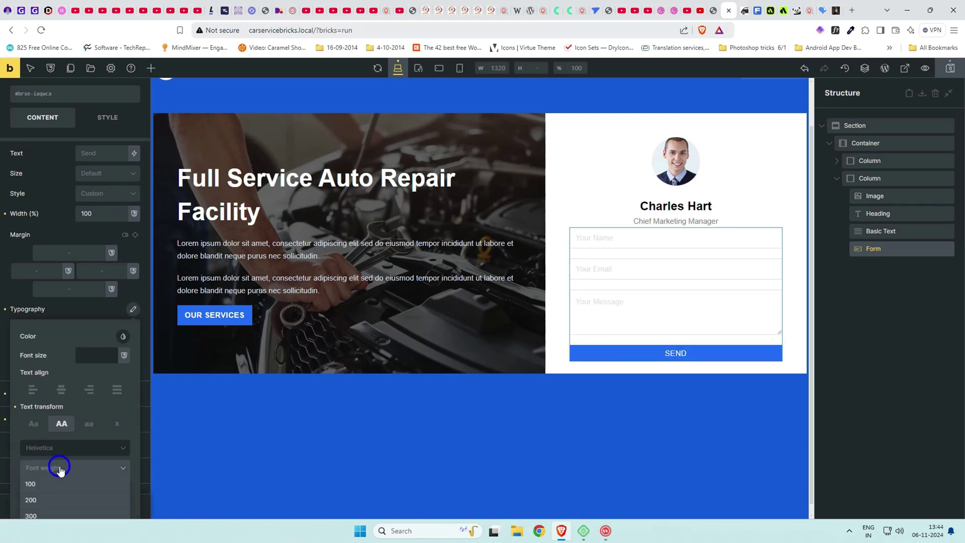
scroll(56, 463, down, 2)
click(47, 479)
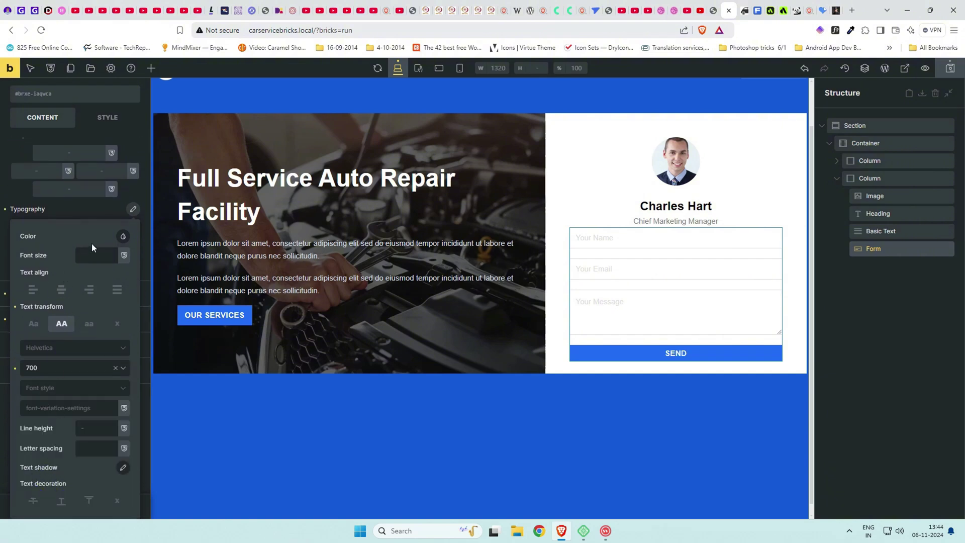
click(83, 210)
scroll(86, 211, up, 2)
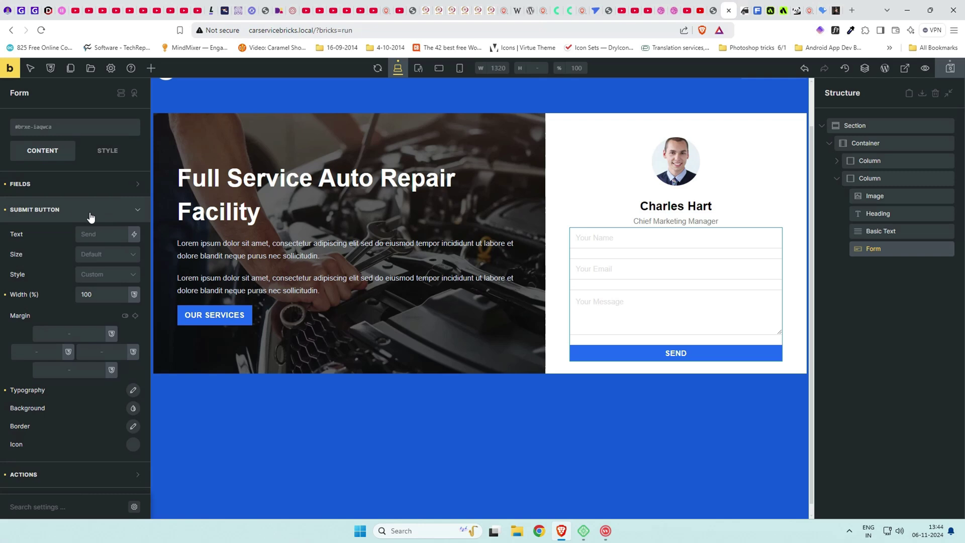
Label the button 'Book Inspection' and set its size to Large.
click(94, 233)
text(Book )
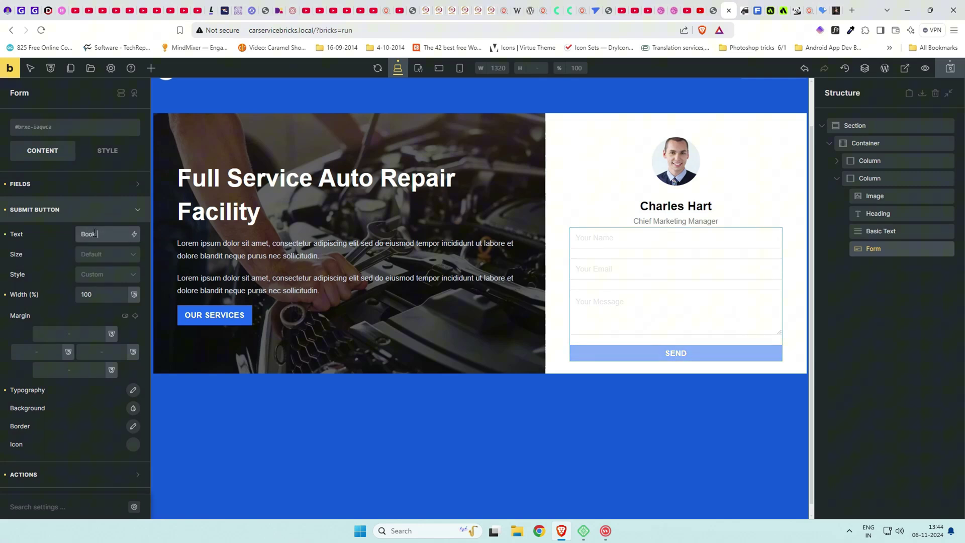
text(Inspection)
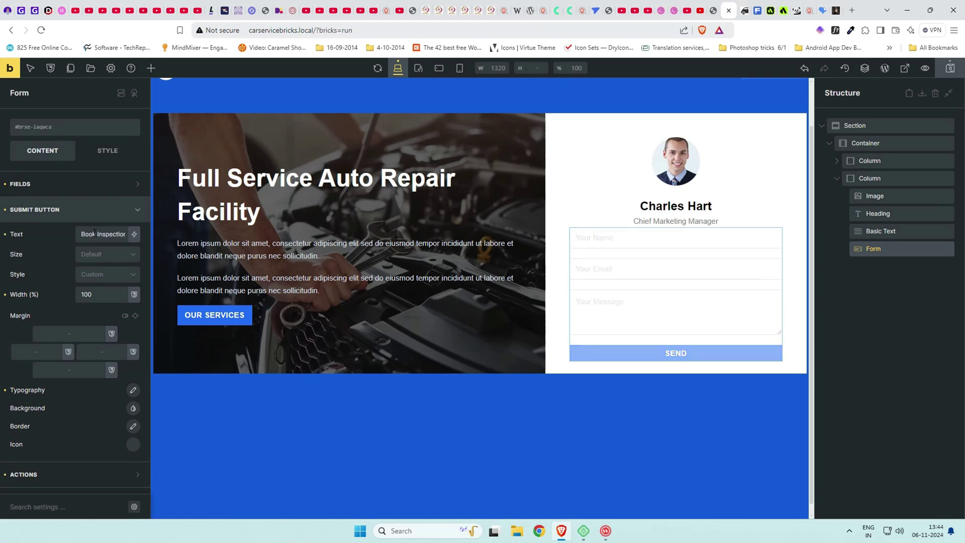
click(115, 260)
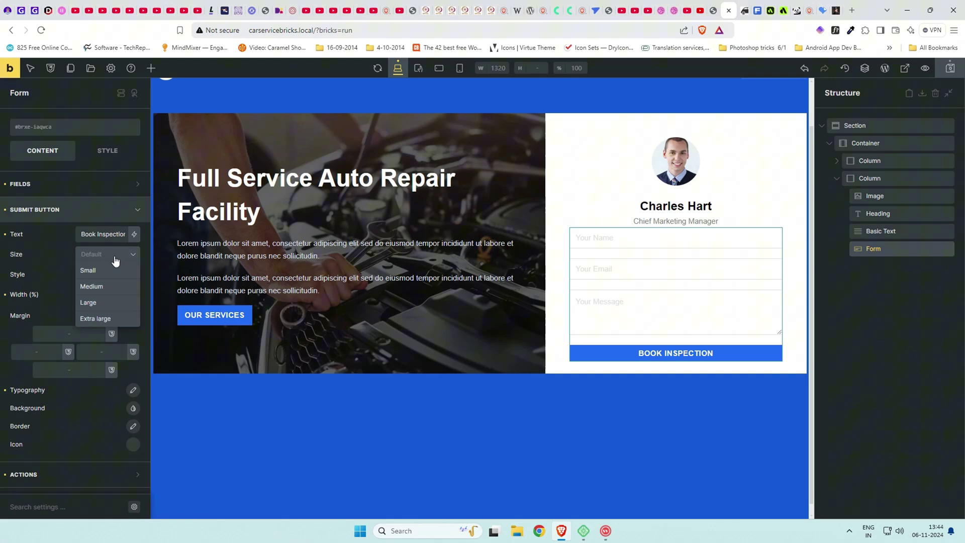
click(110, 286)
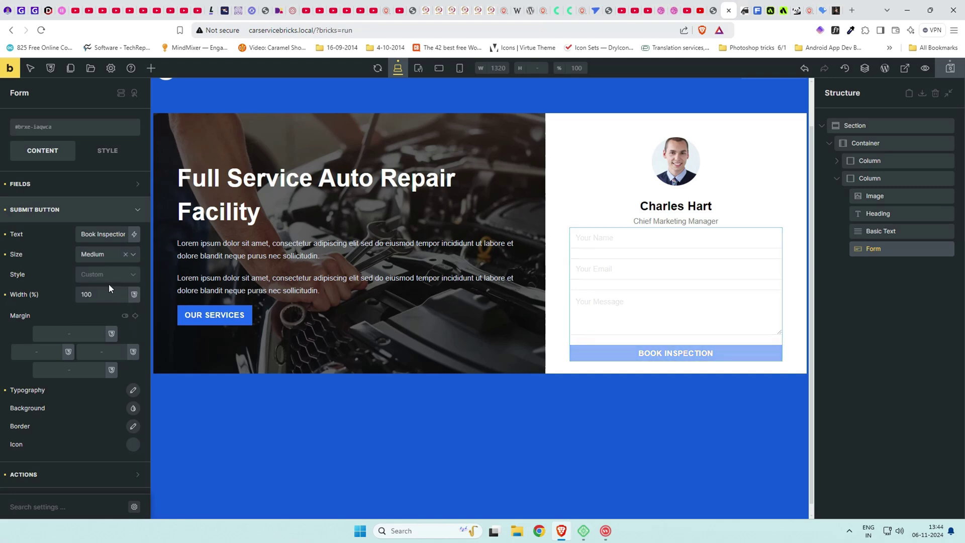
click(112, 255)
click(111, 309)
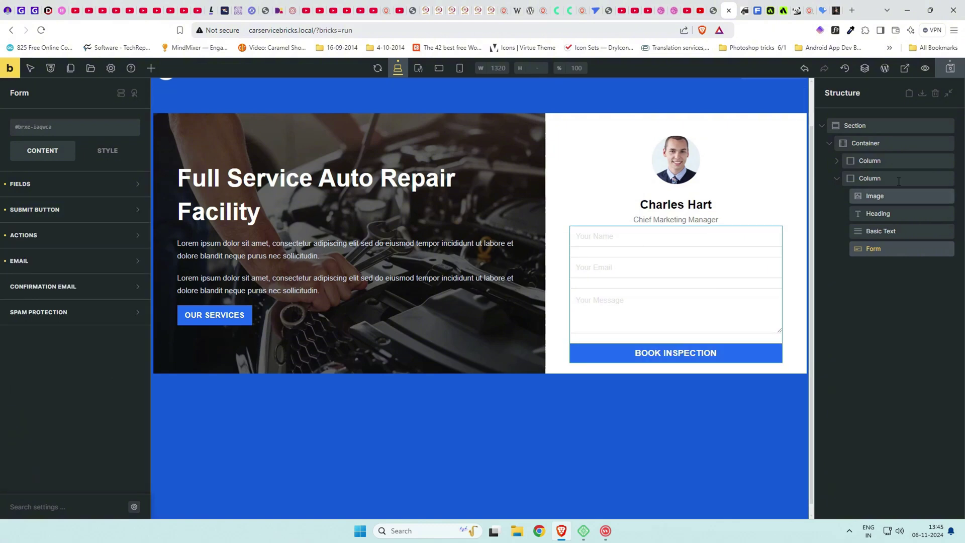
Set the hero text column's left and right padding to 4rem.
click(881, 143)
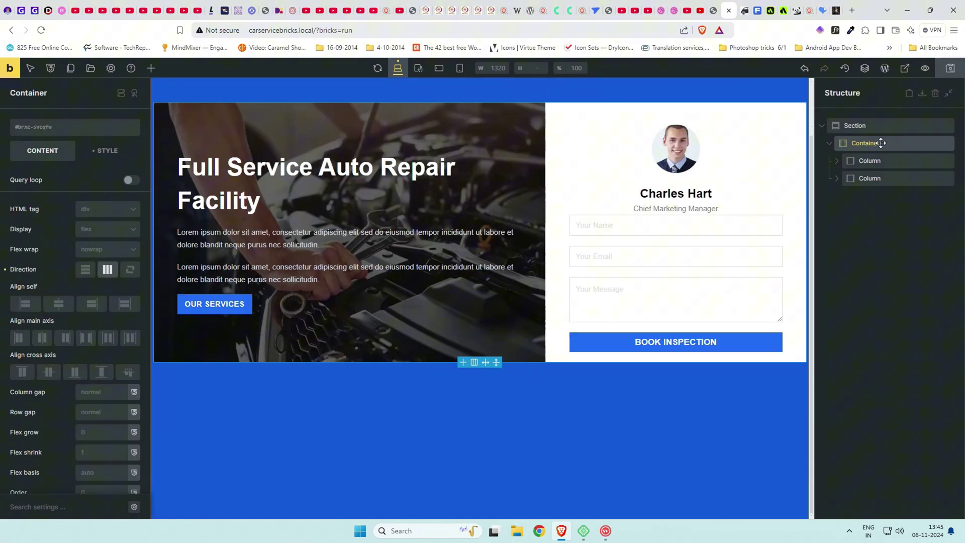
click(117, 150)
click(72, 187)
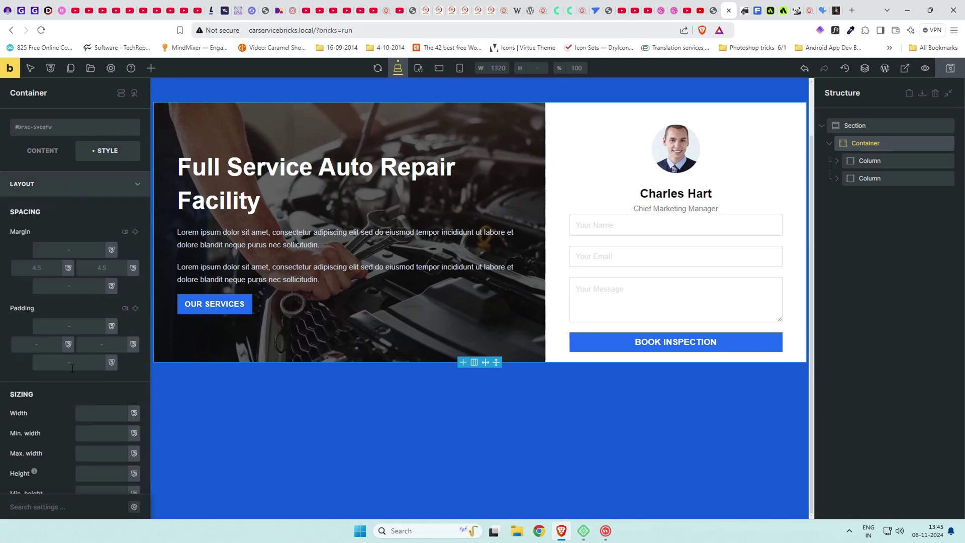
click(72, 367)
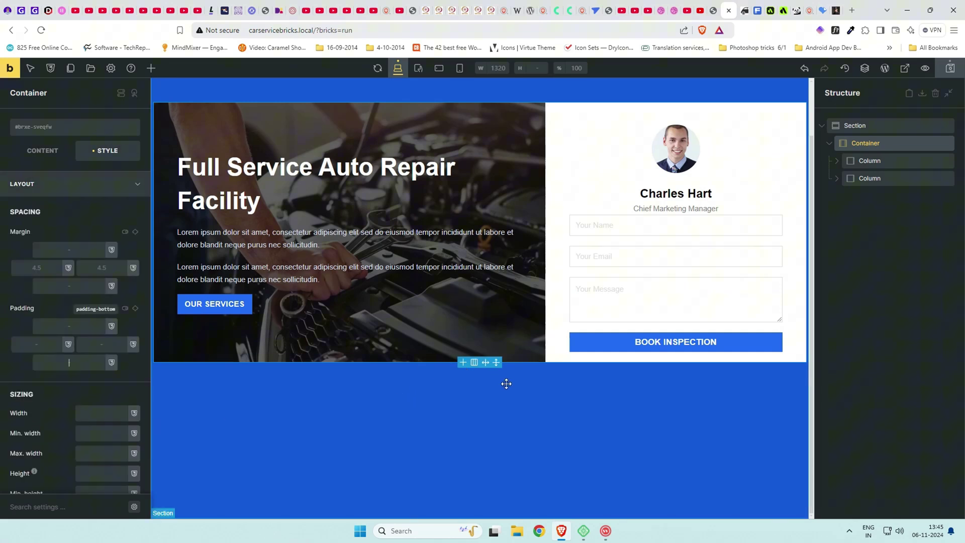
click(884, 160)
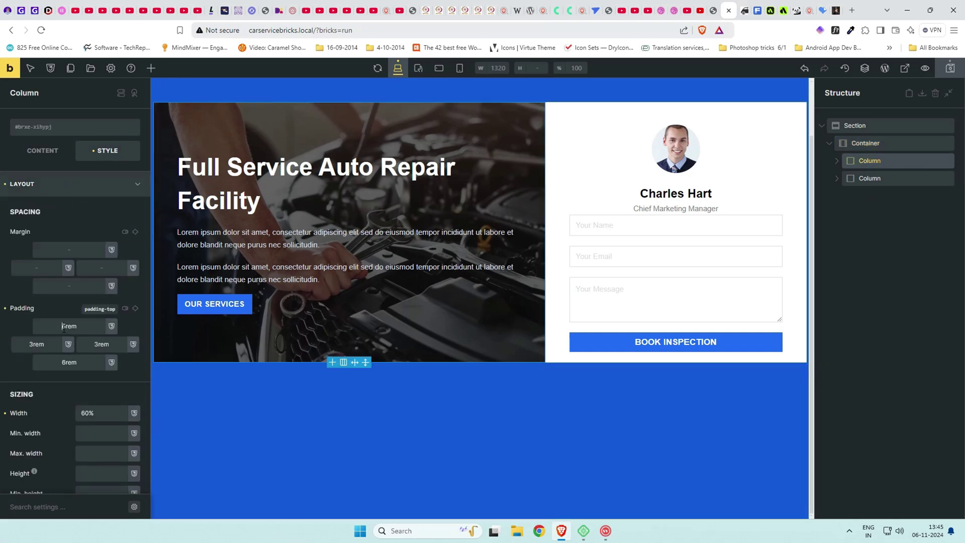
double_click(36, 344)
text(4rem)
double_click(102, 343)
text(4rem)
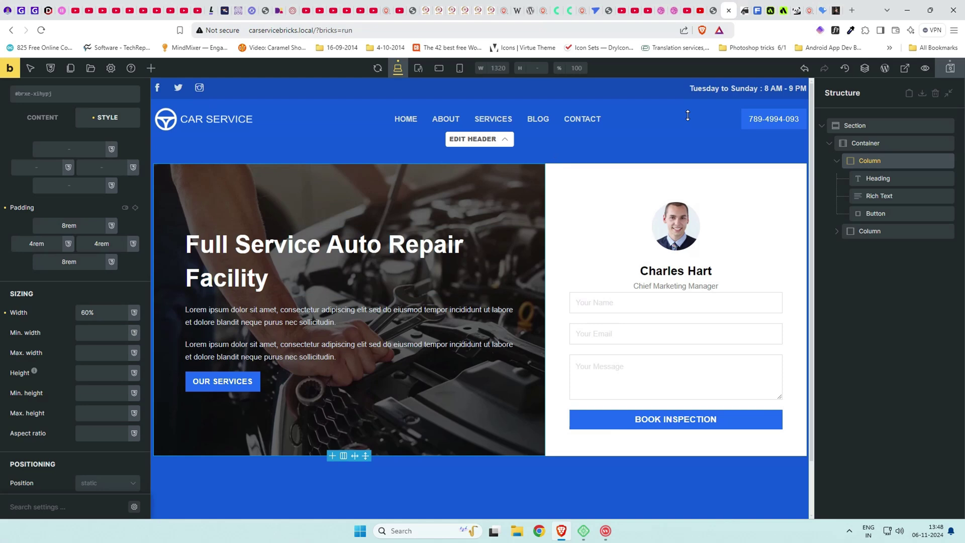
click(713, 10)
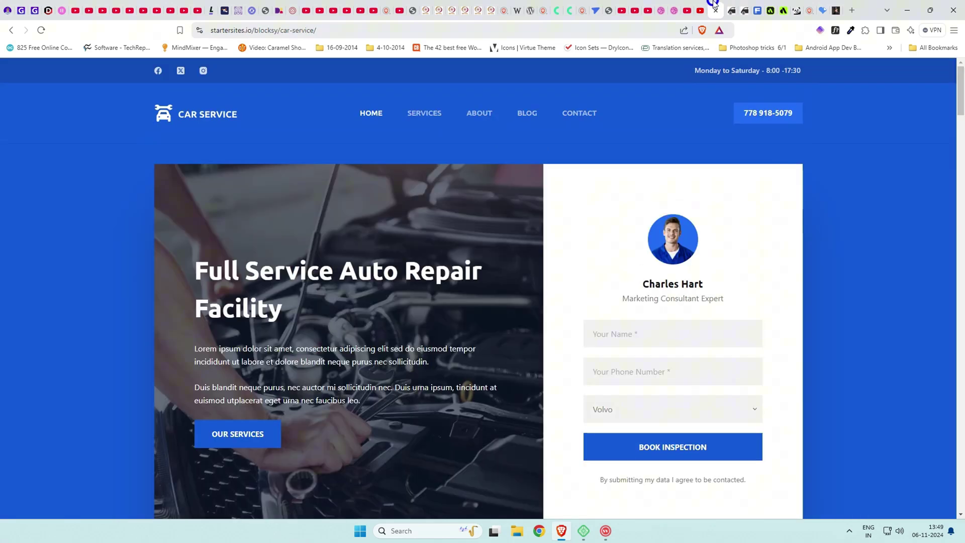
scroll(515, 240, down, 2)
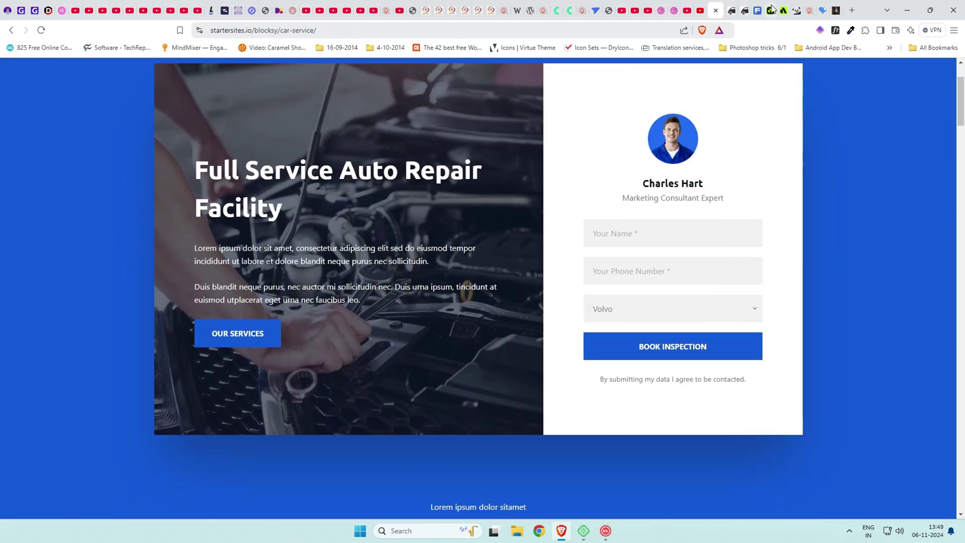
click(745, 11)
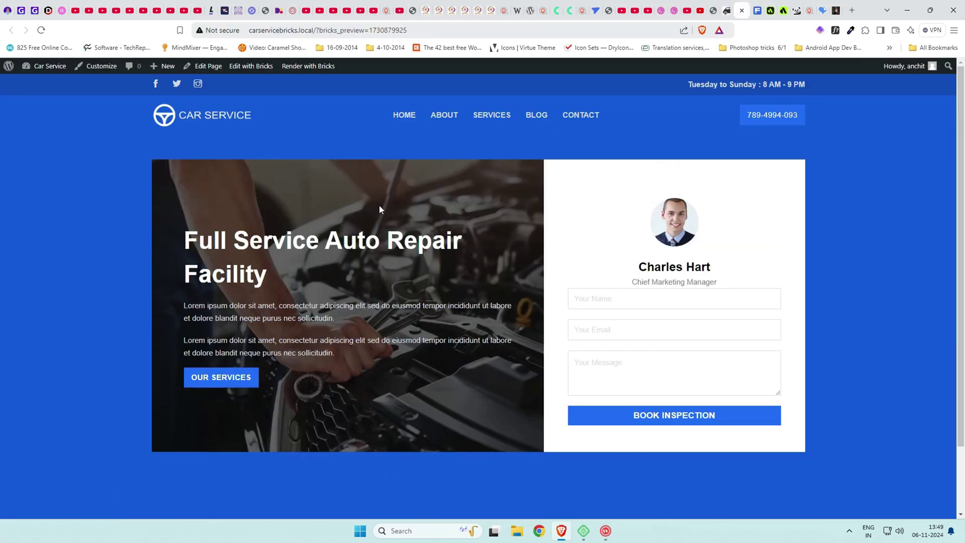
click(728, 5)
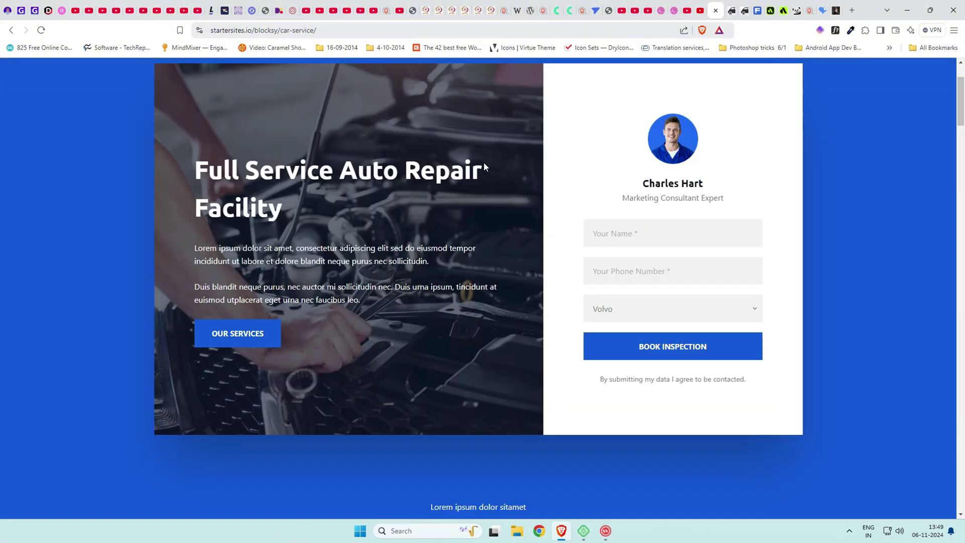
click(729, 5)
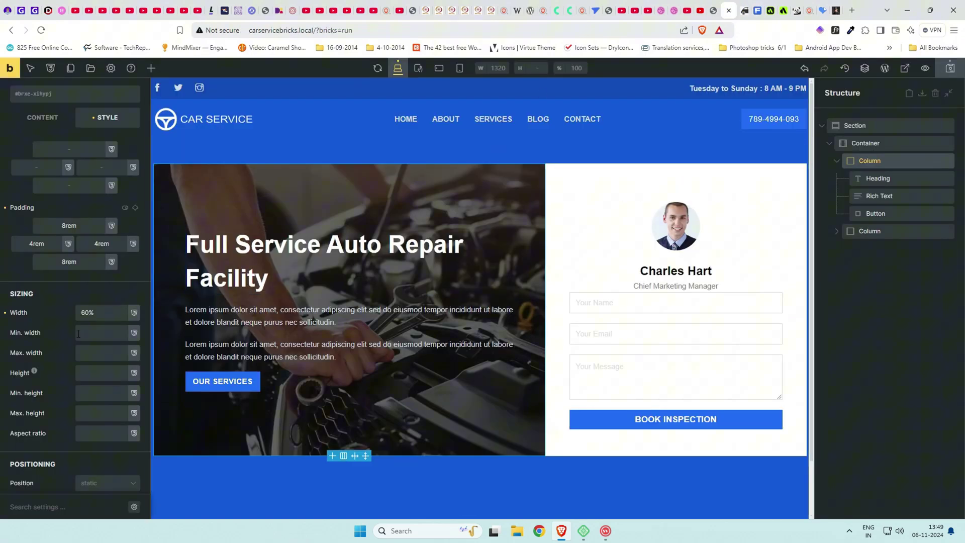
Set the hero column's height to 80vh.
click(87, 377)
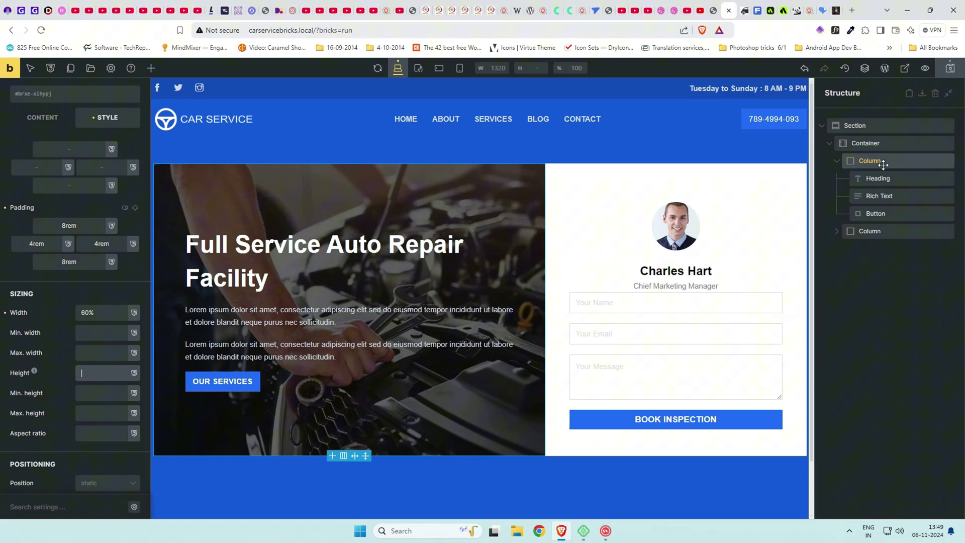
click(88, 369)
text(80vh)
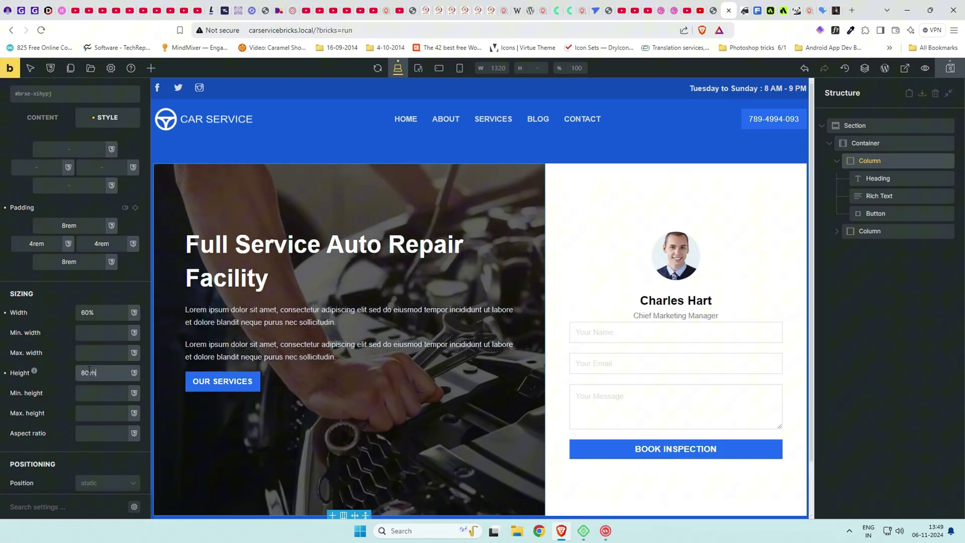
scroll(535, 296, down, 1)
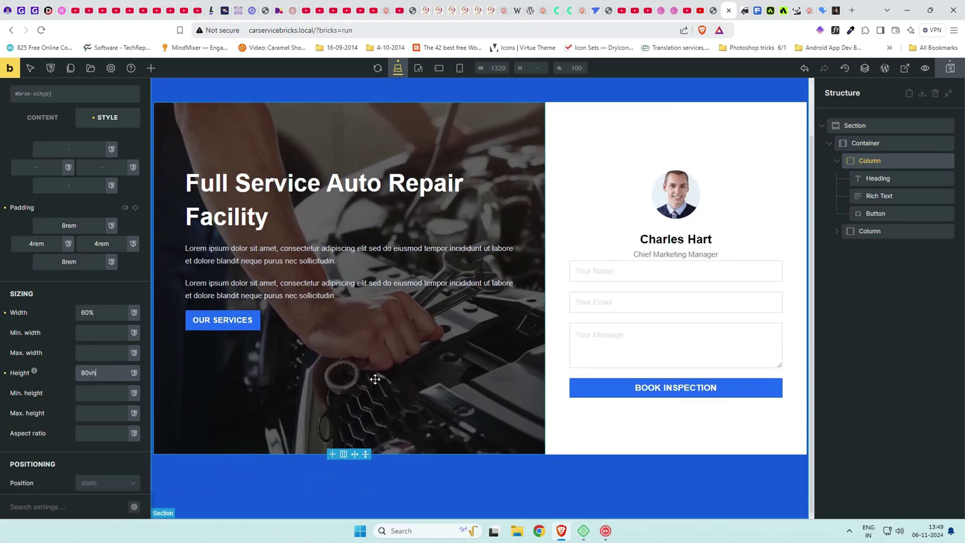
scroll(295, 308, up, 1)
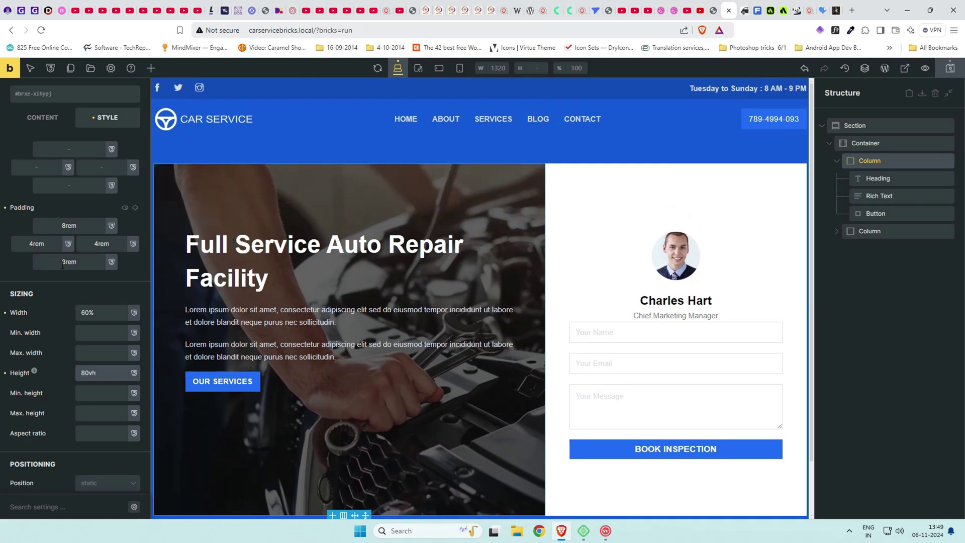
scroll(62, 265, down, 3)
scroll(55, 201, up, 6)
Centre the column in its row and centre its contents vertically.
click(46, 152)
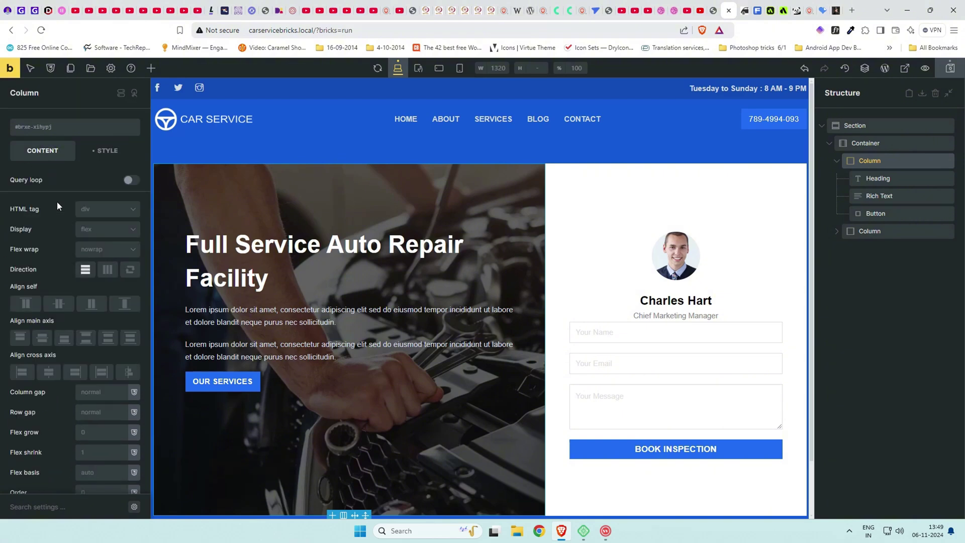
click(60, 305)
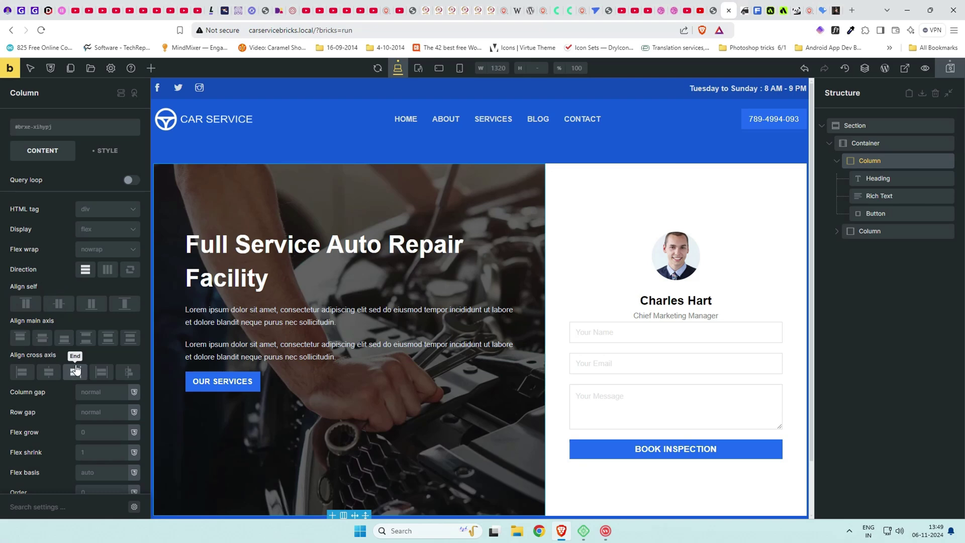
click(43, 338)
scroll(446, 344, down, 2)
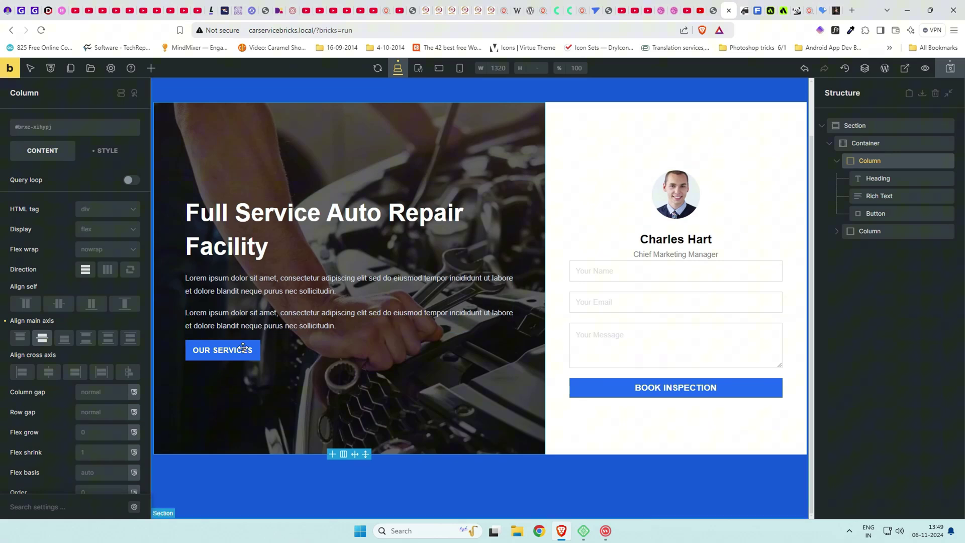
Set the OUR SERVICES button's top margin to 1rem.
click(888, 195)
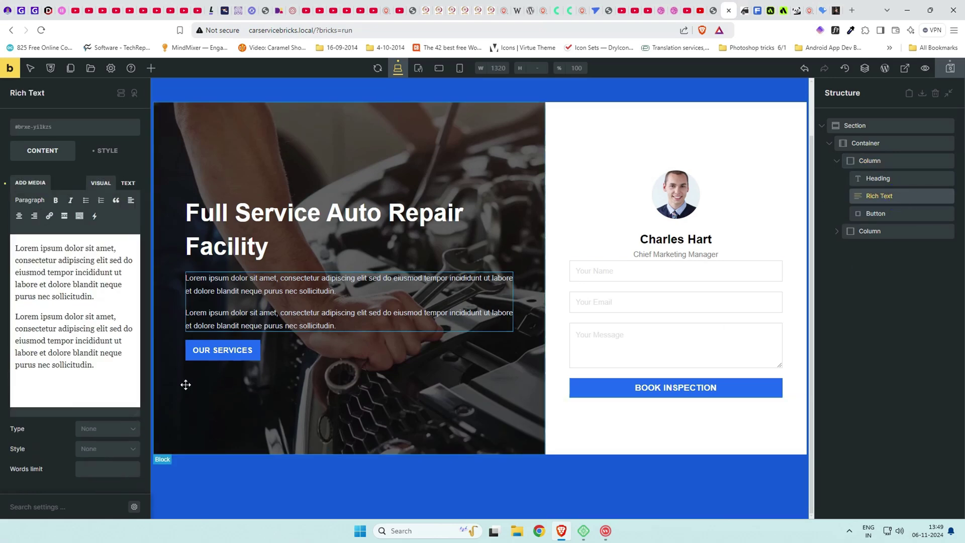
click(899, 213)
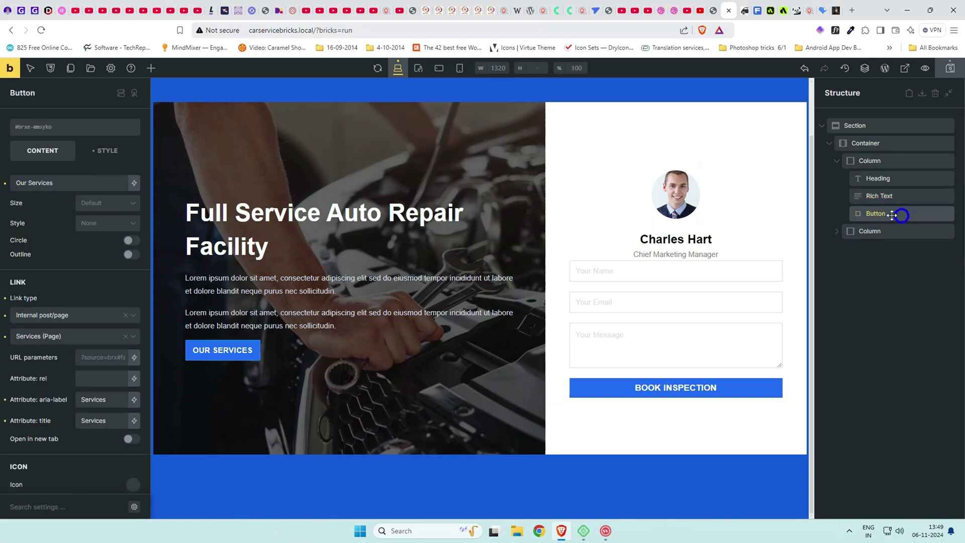
click(106, 150)
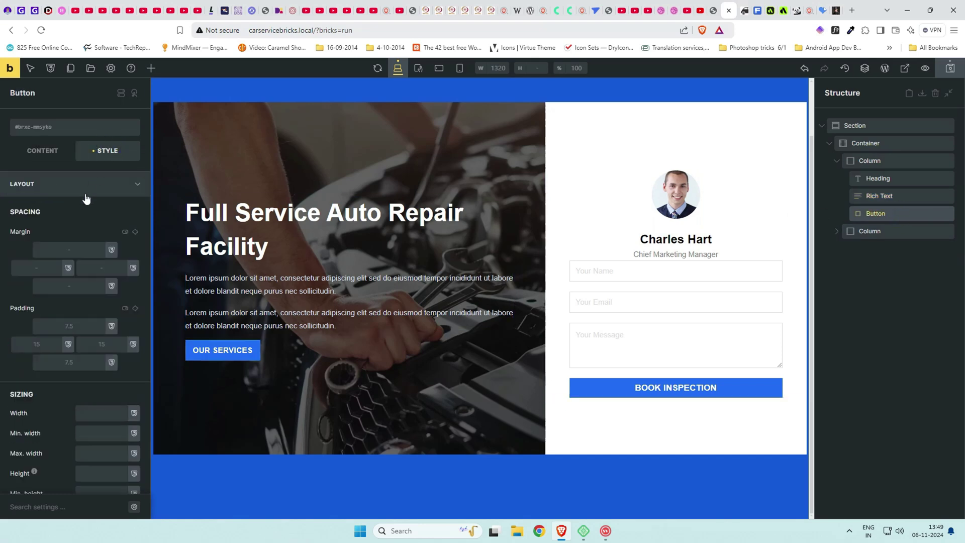
click(66, 250)
text(1rem)
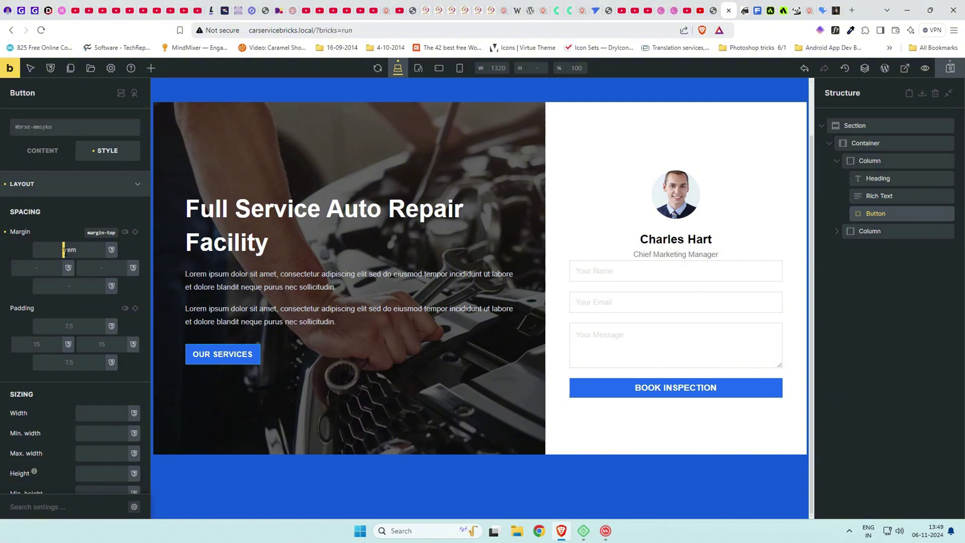
text(2)
key(BackSpace)
text(1)
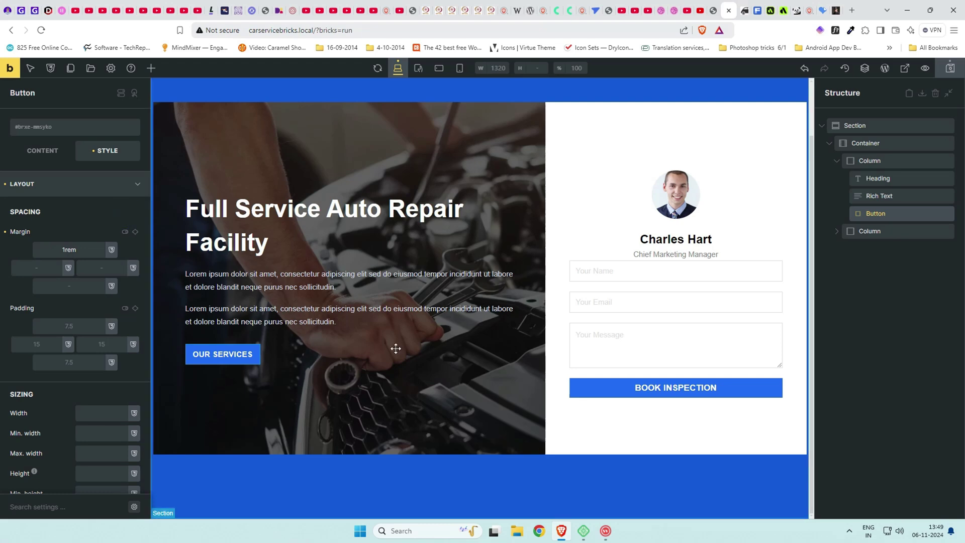
scroll(495, 337, up, 1)
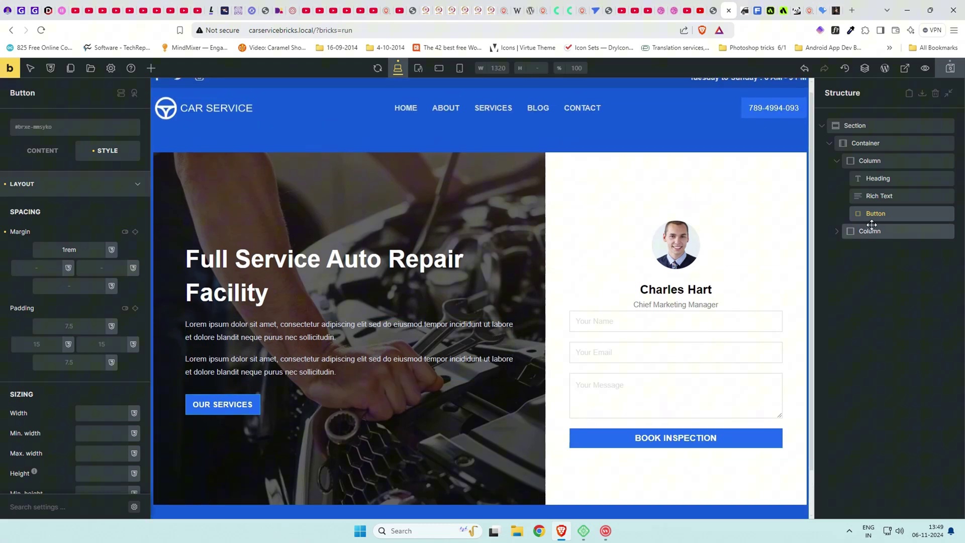
Duplicate the subtitle text and move the copy below the form.
click(837, 232)
click(930, 231)
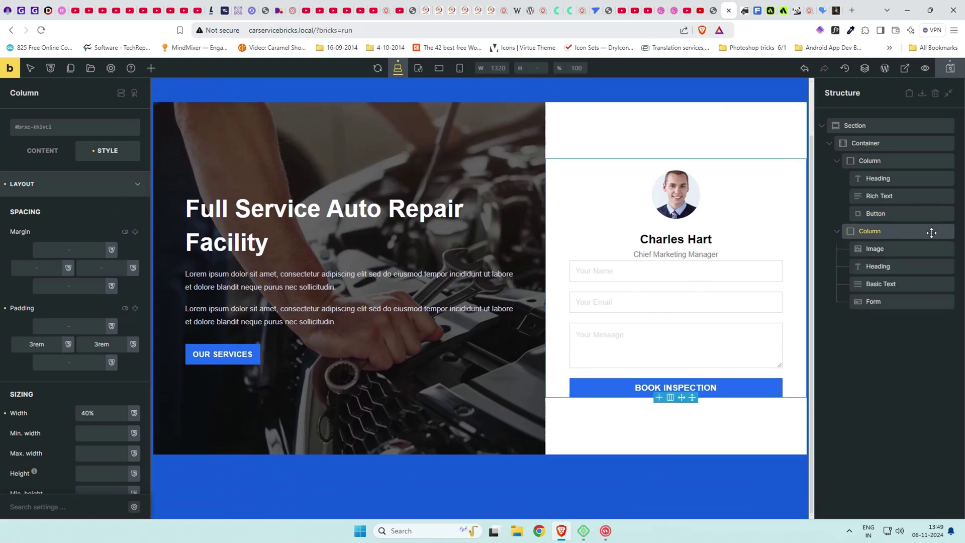
click(914, 286)
right_click(914, 286)
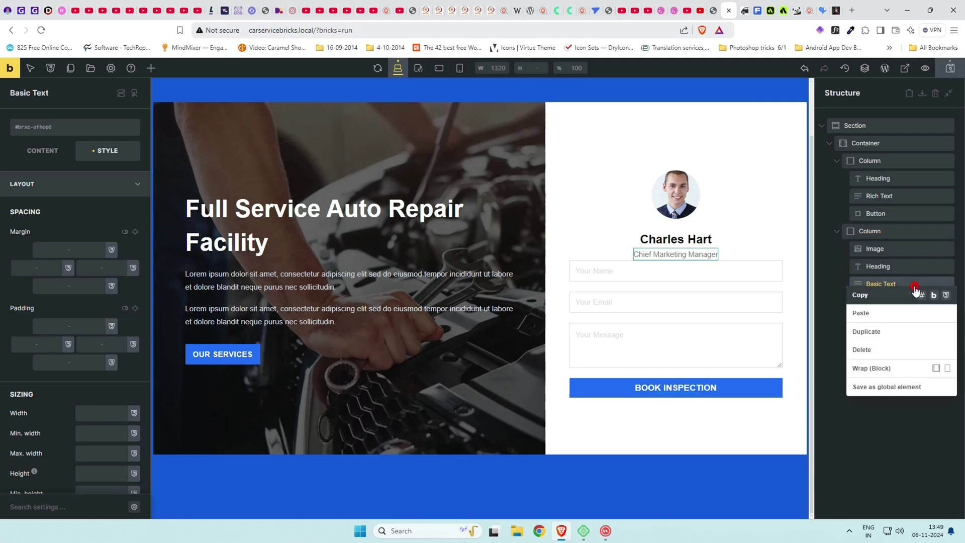
click(890, 328)
drag(904, 302, 903, 326)
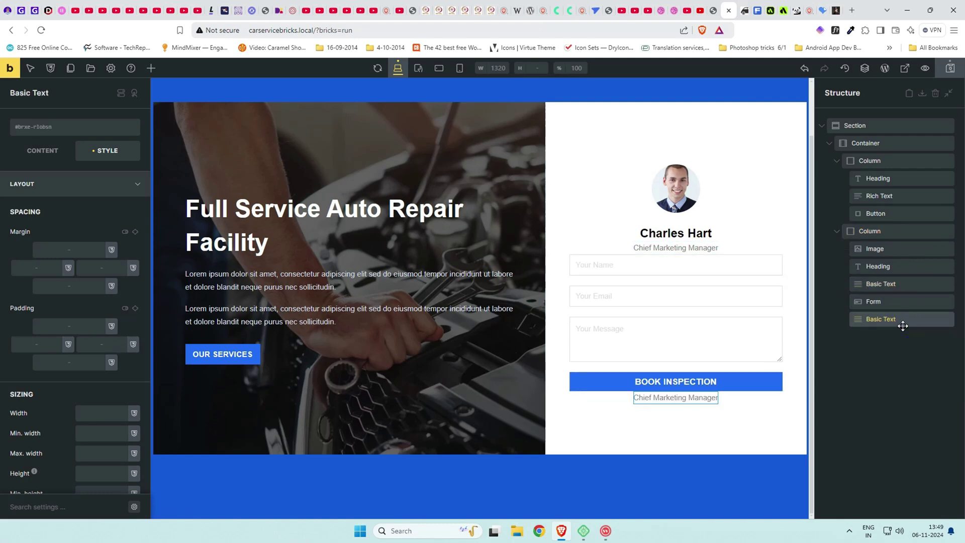
Change the copy to 'By Submitting the form, you accept the terms and privacy policy.'.
click(41, 150)
triple_click(69, 180)
text(B)
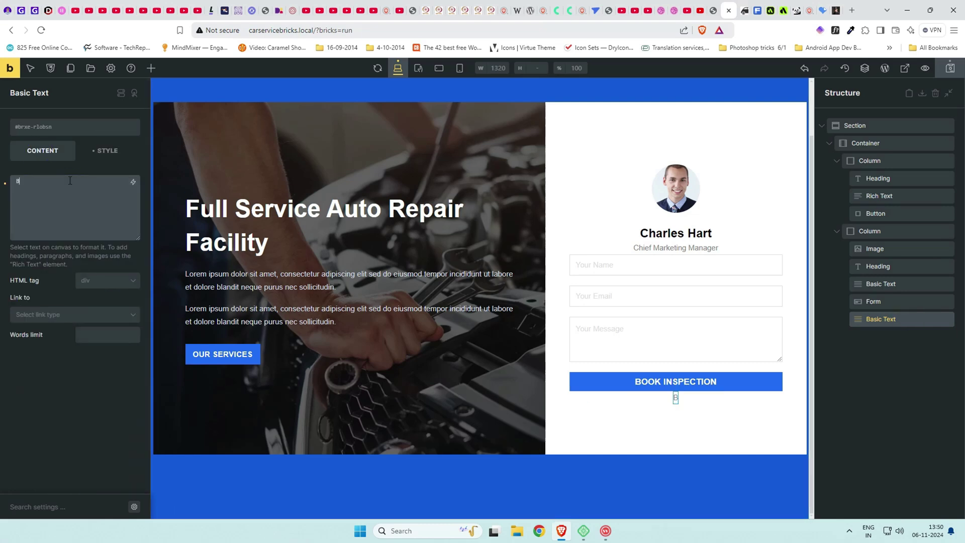
text(y Submitting the form, you accept the terms and privacy policy.)
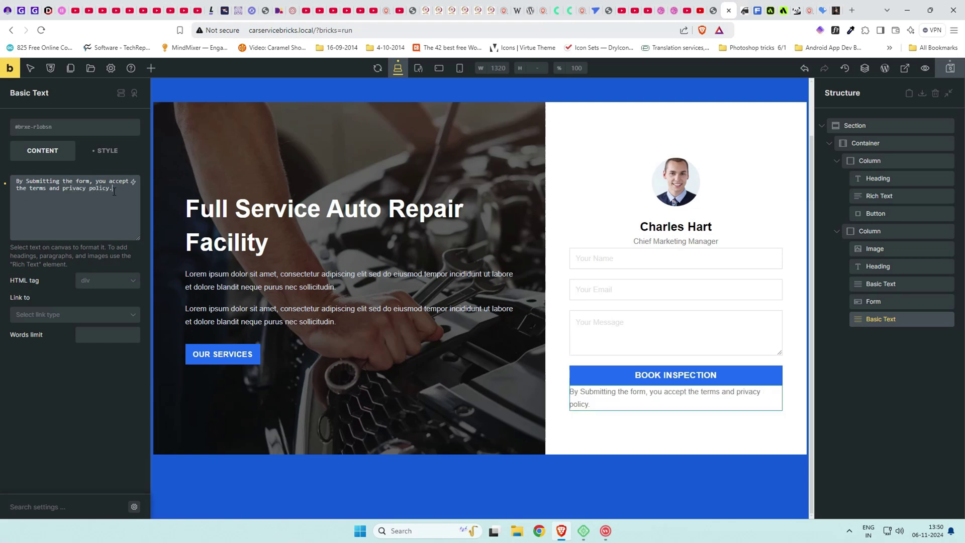
Set the disclaimer's font size to .8rem.
click(102, 157)
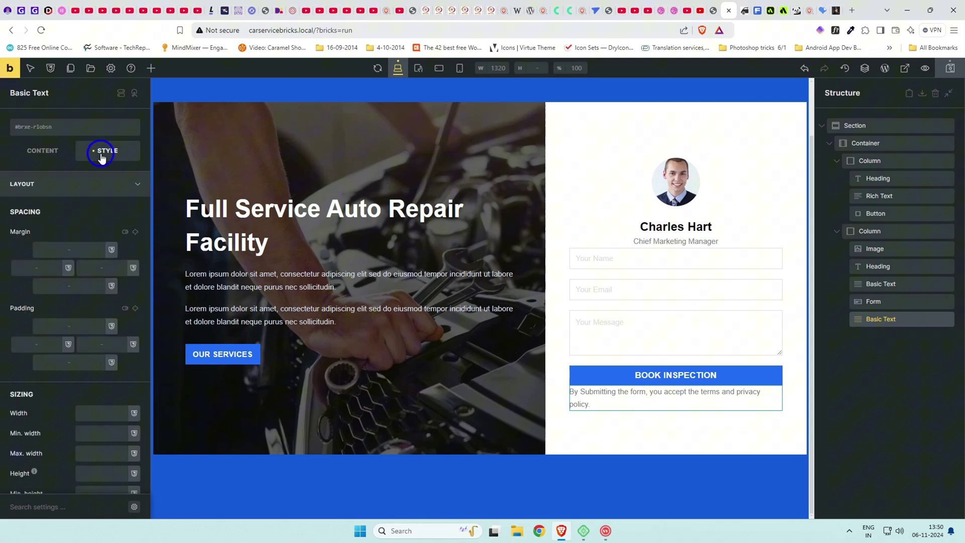
click(43, 154)
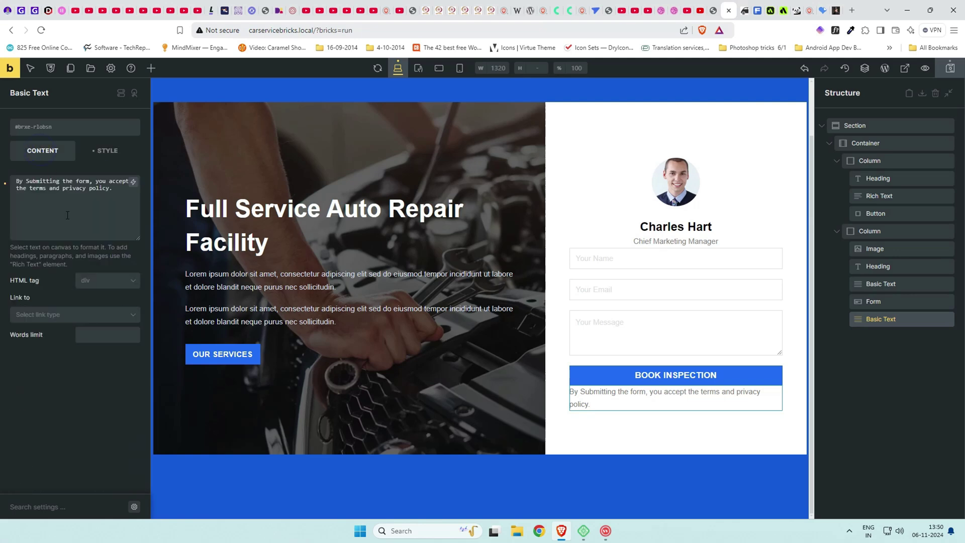
click(106, 151)
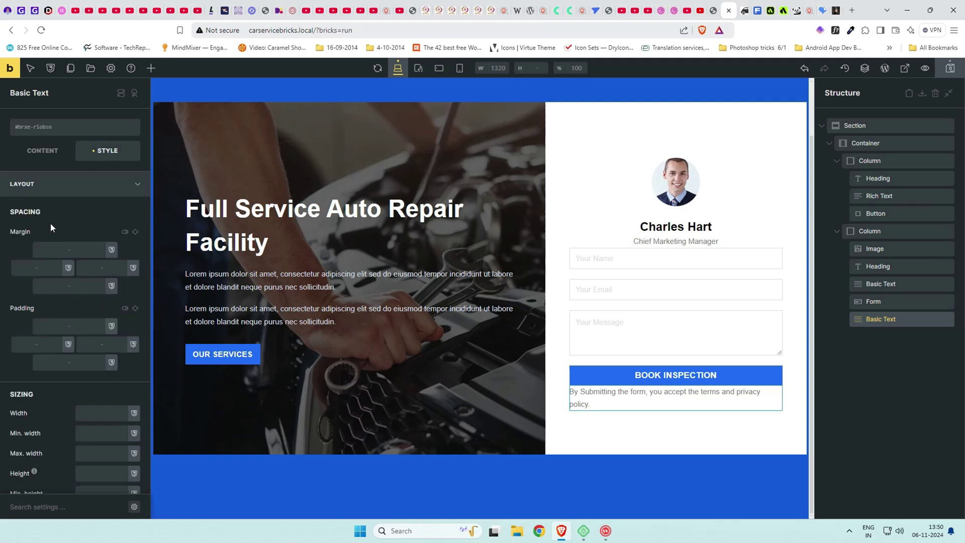
click(79, 184)
click(77, 211)
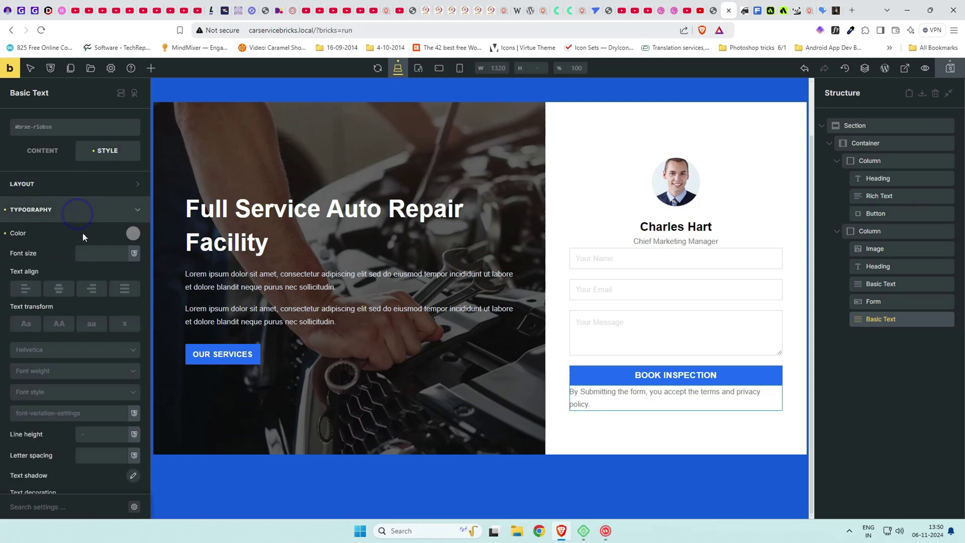
click(88, 259)
text(1rem)
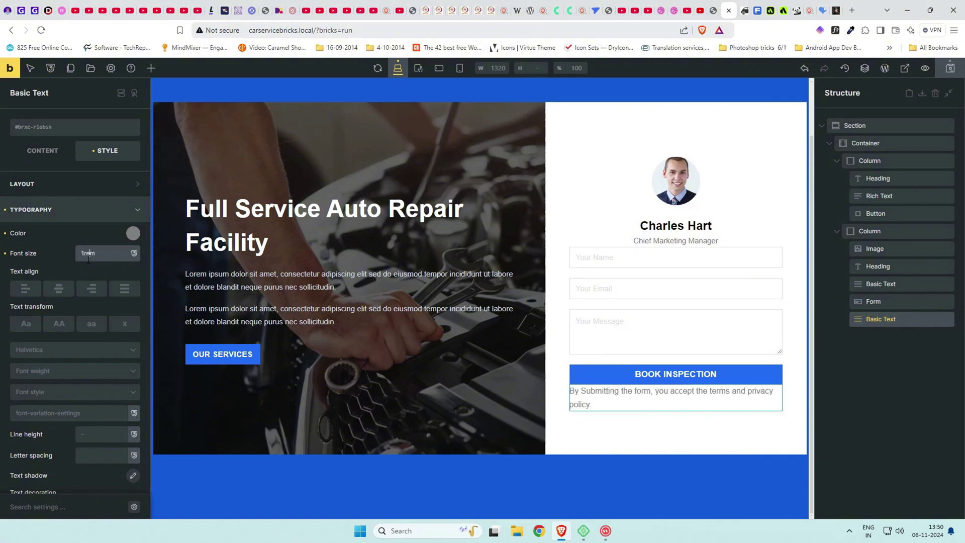
text(.5)
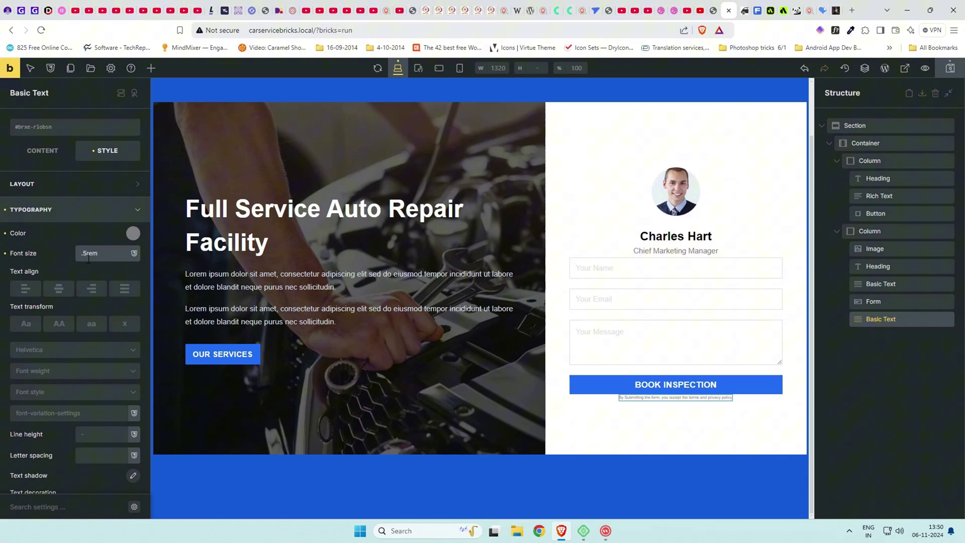
key(BackSpace)
text(8)
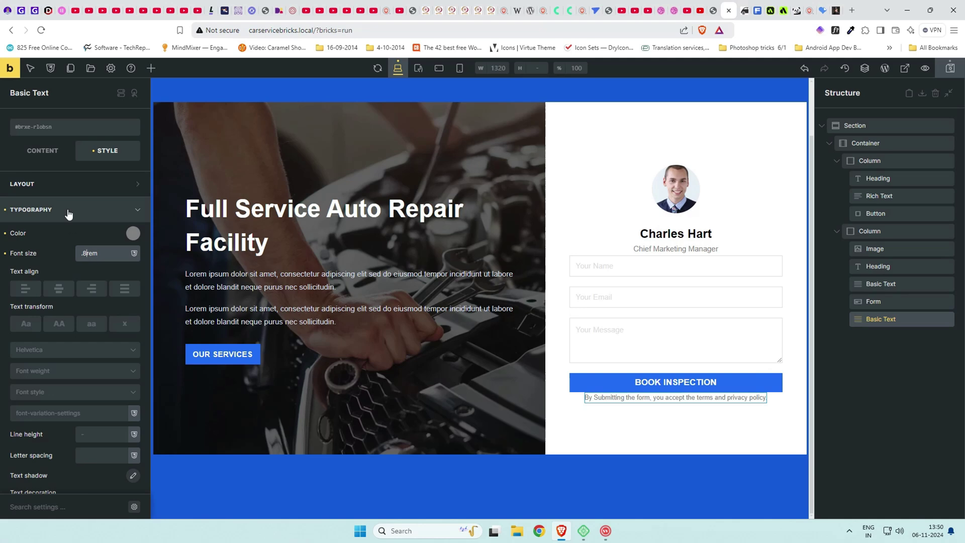
Give the disclaimer a .5rem top margin and preview the page.
click(68, 184)
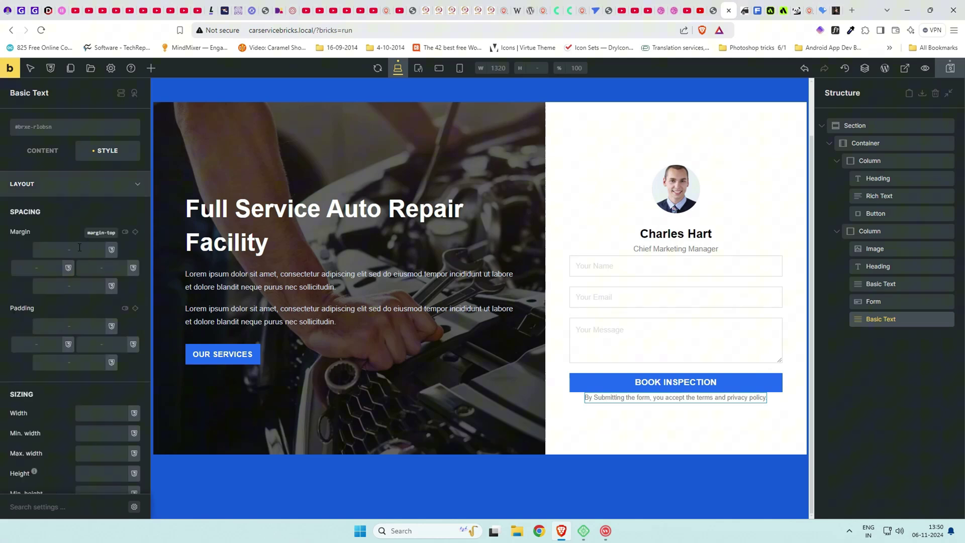
click(79, 247)
text(1rem)
double_click(62, 250)
text(.5rem)
click(925, 67)
scroll(753, 188, up, 1)
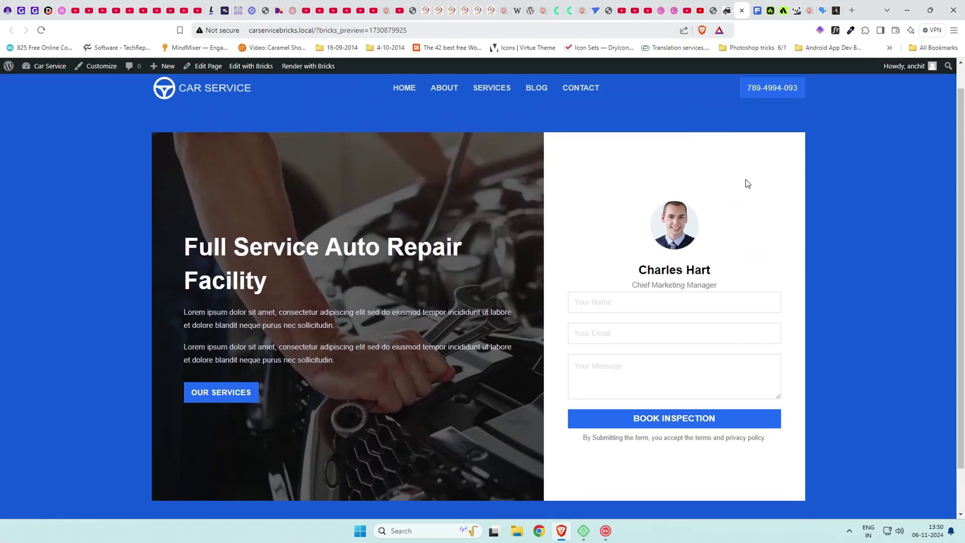
click(713, 10)
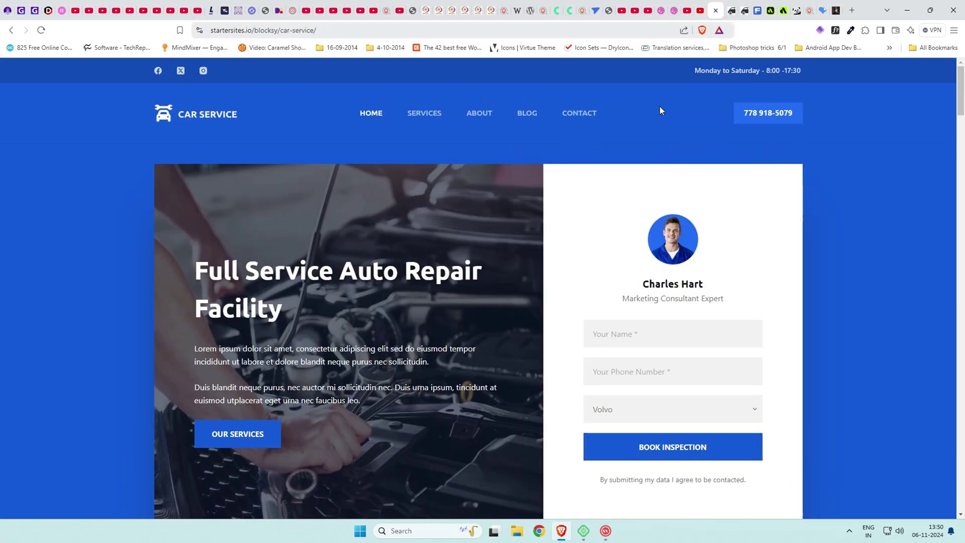
scroll(659, 106, down, 1)
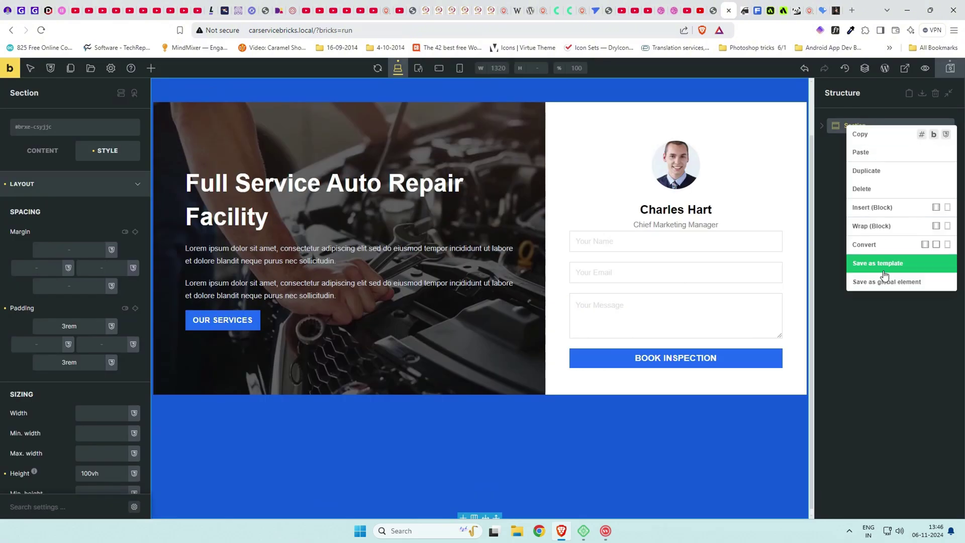
Check the Car Service demo page for reference, then return to the builder.
click(831, 227)
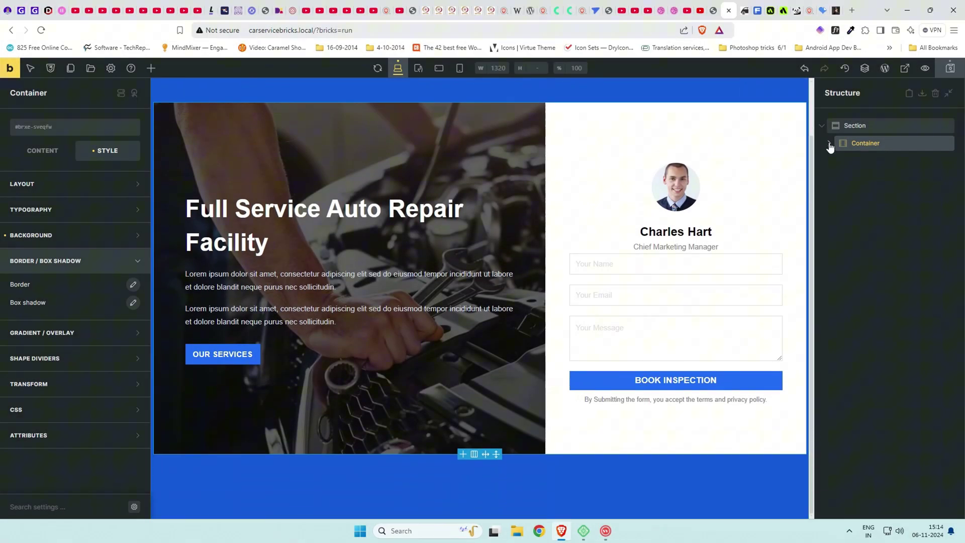
click(714, 10)
scroll(695, 254, down, 3)
scroll(647, 304, up, 2)
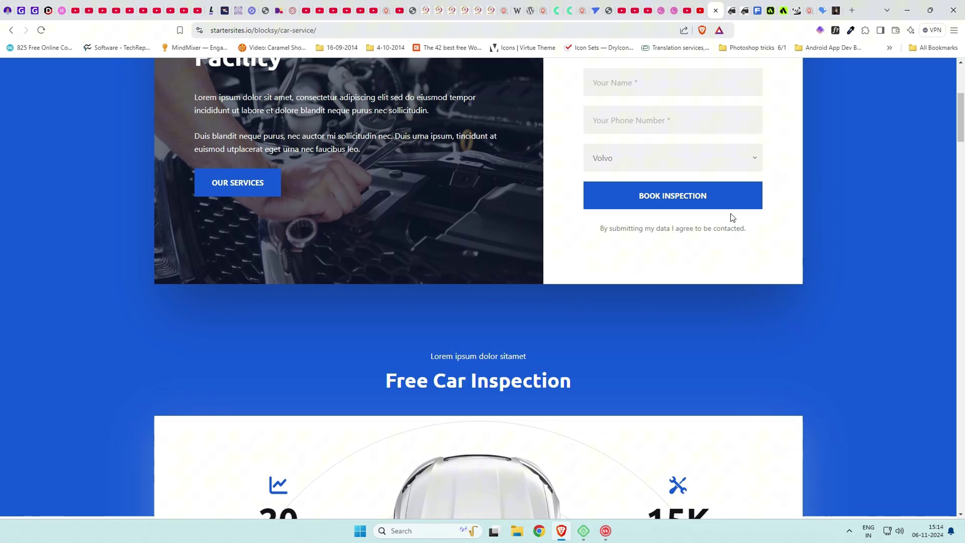
click(737, 8)
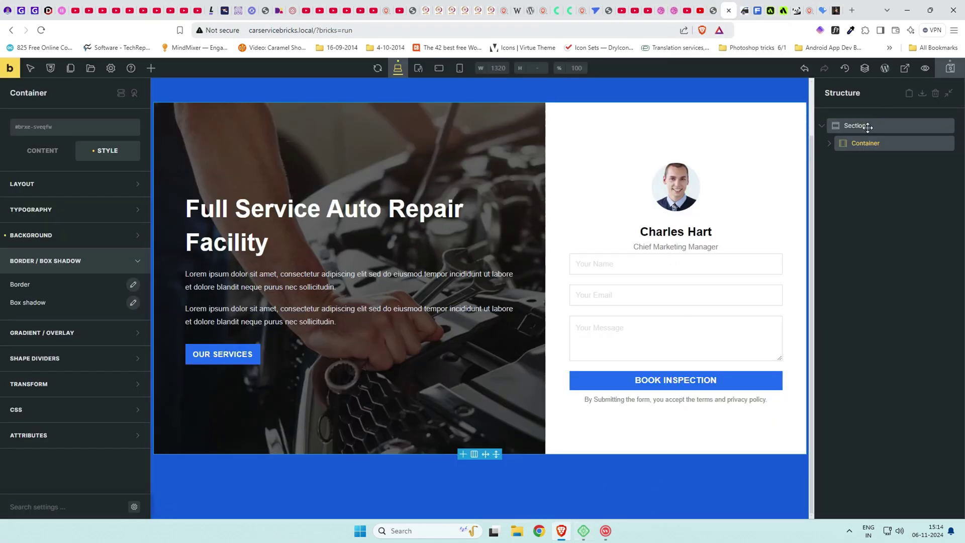
Make the container's box shadow colour semi-transparent black.
click(133, 303)
click(123, 418)
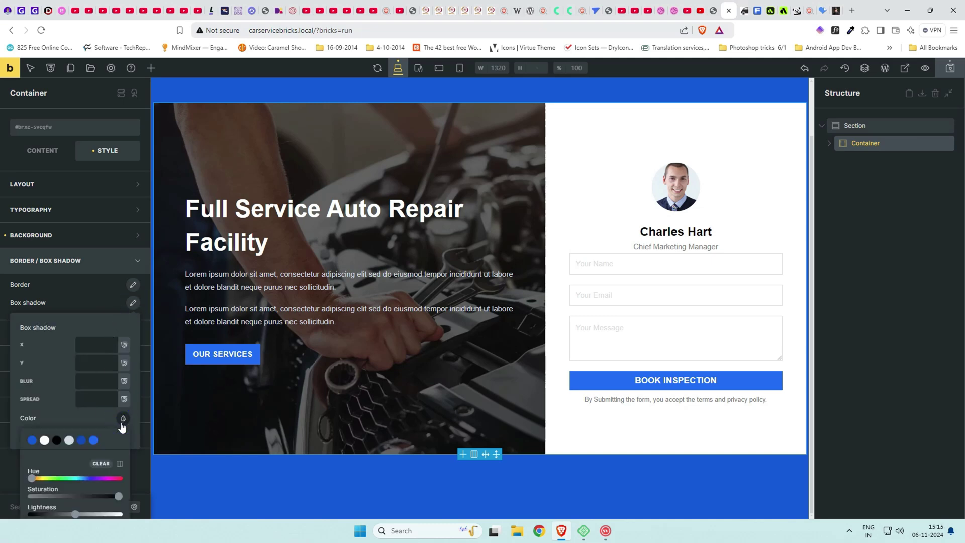
click(57, 440)
scroll(68, 451, down, 2)
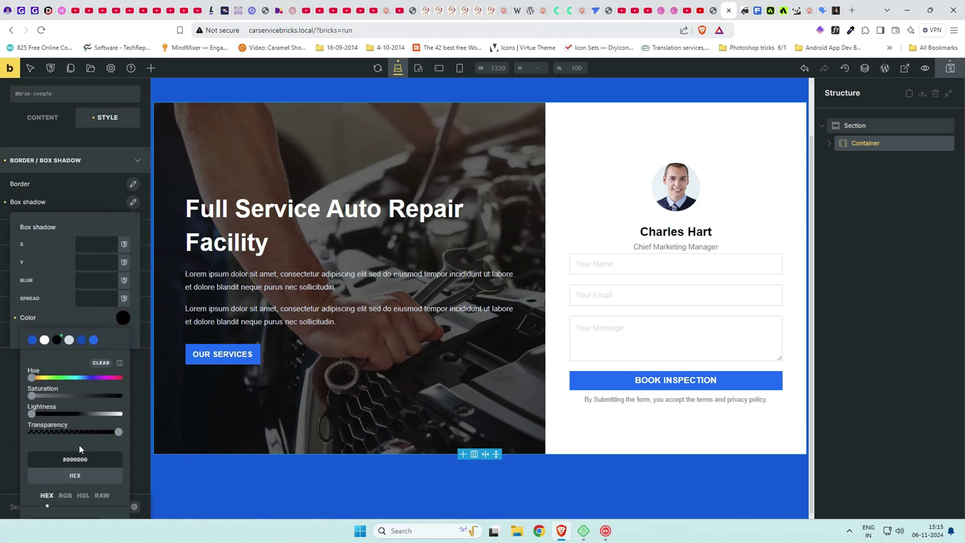
drag(118, 434, 70, 433)
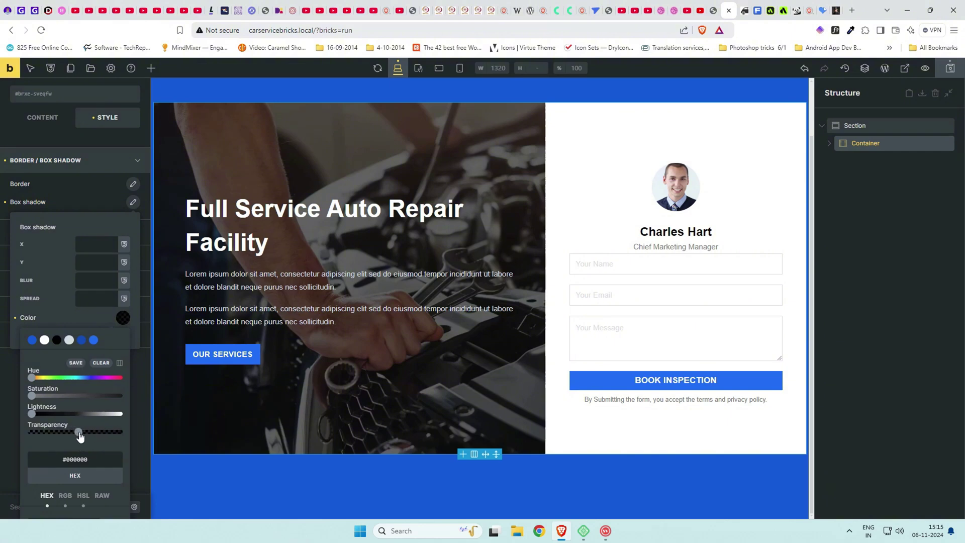
click(95, 309)
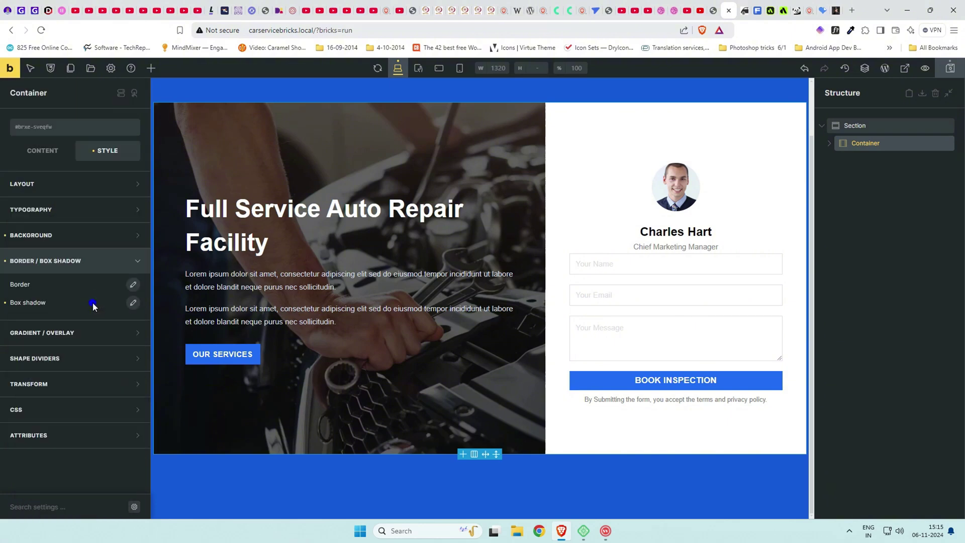
Set the box shadow's spread, blur and vertical offset to 1rem.
click(141, 304)
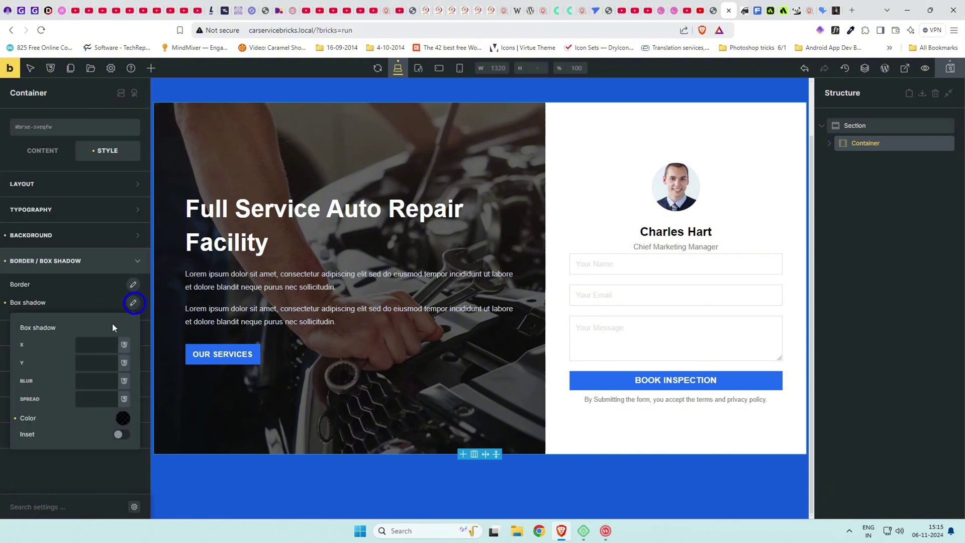
click(85, 401)
text(1rem)
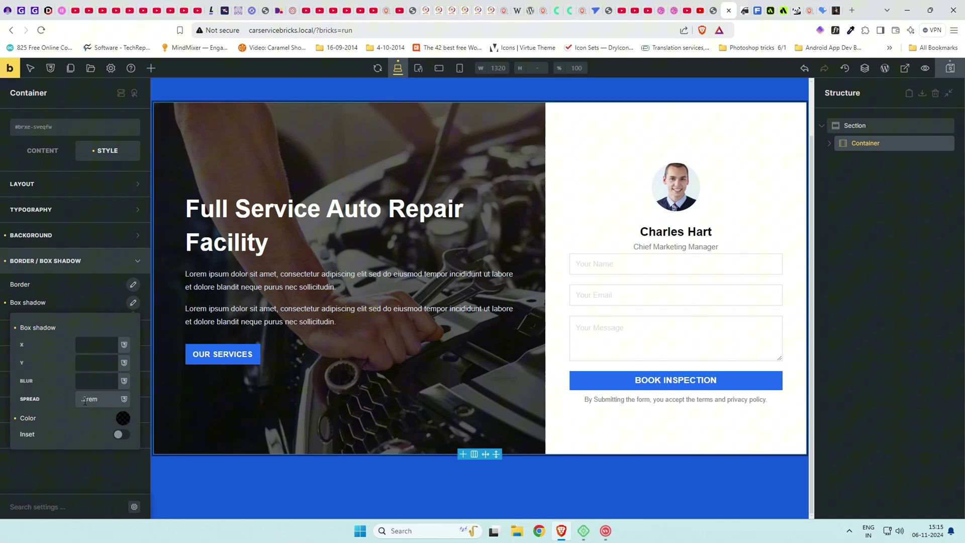
click(93, 381)
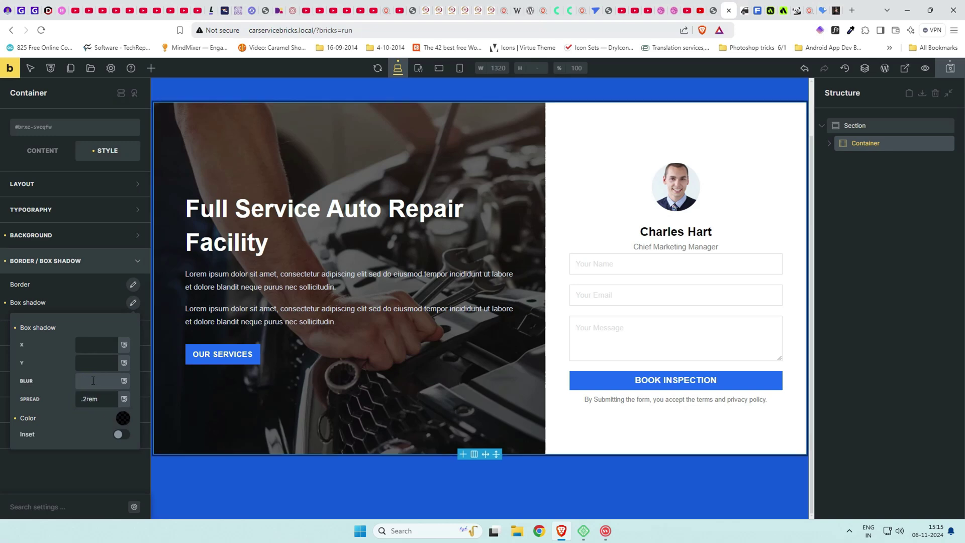
text(1rem)
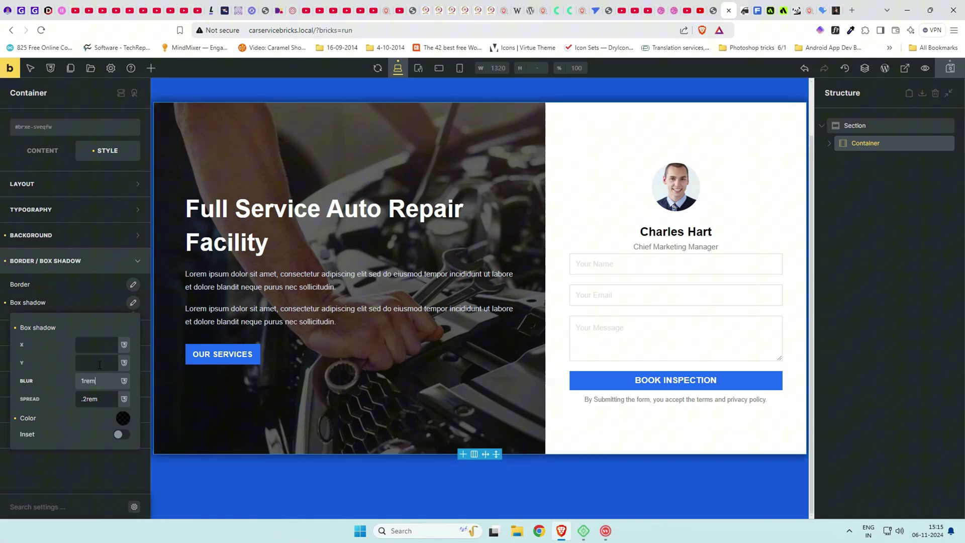
click(98, 361)
text(1rem)
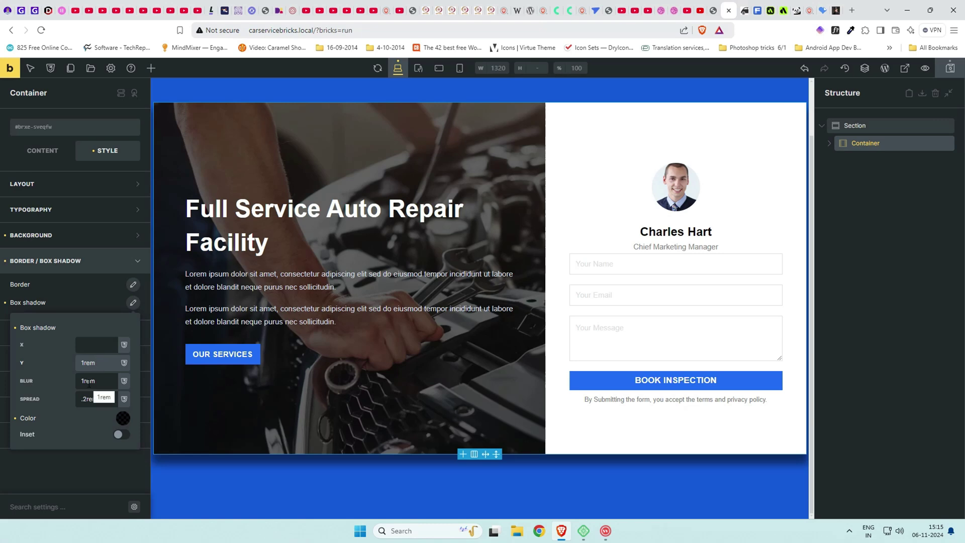
Lower the shadow colour's opacity to 0.32.
click(123, 419)
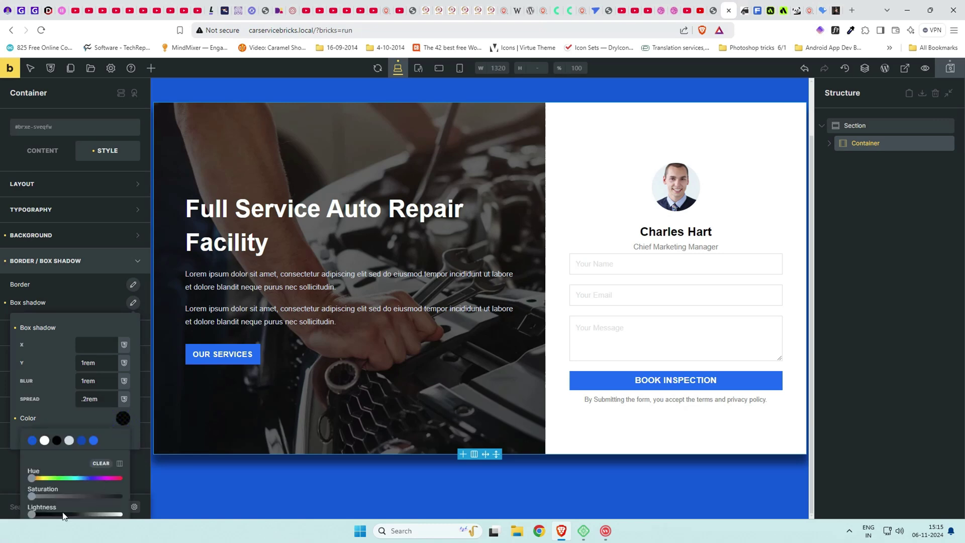
scroll(76, 477, down, 1)
mouse_move(76, 484)
mouse_down()
mouse_move(52, 485)
mouse_move(60, 489)
mouse_up()
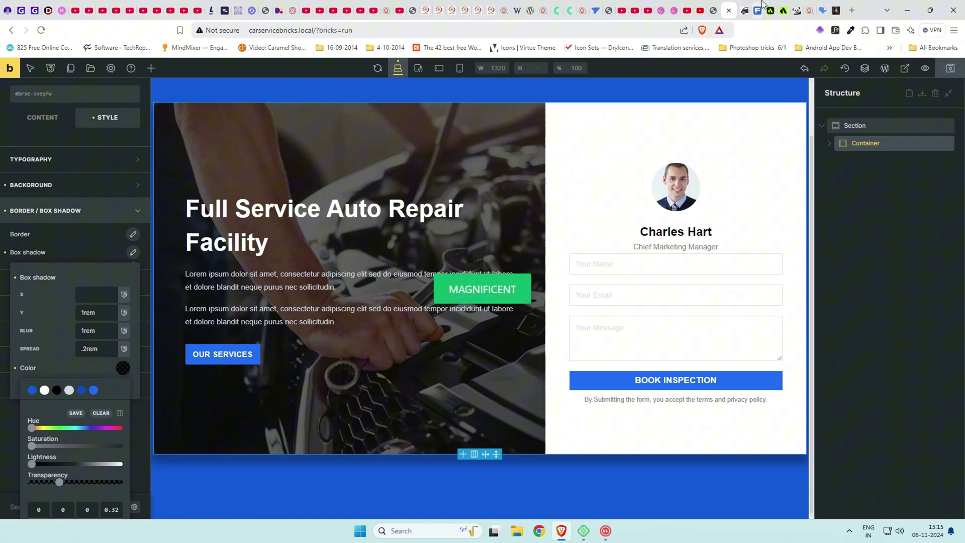
click(746, 10)
scroll(634, 290, down, 2)
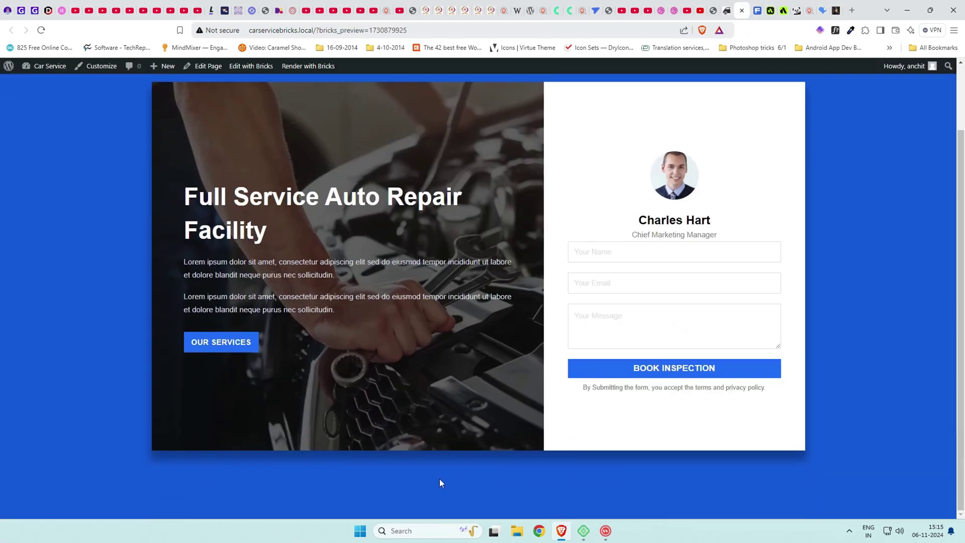
scroll(565, 457, up, 2)
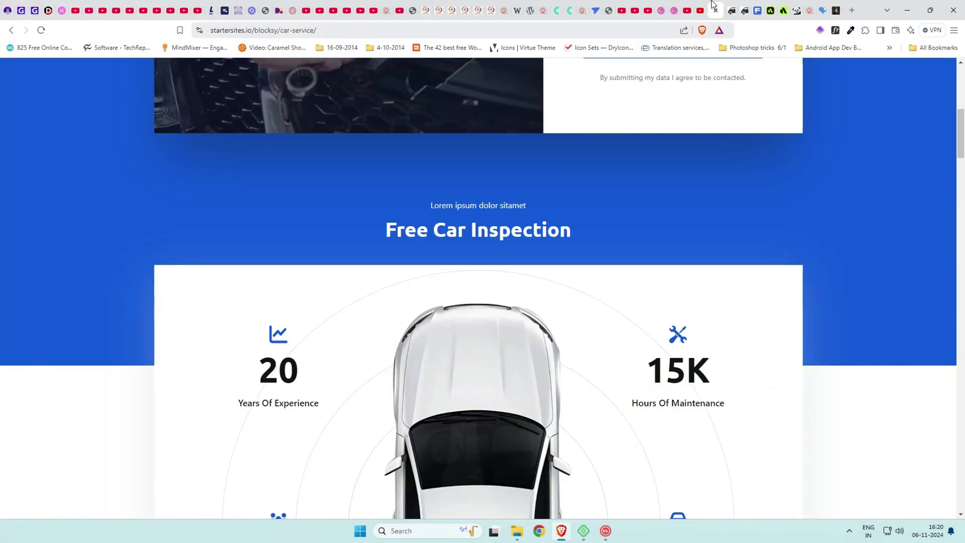
scroll(577, 315, down, 3)
scroll(577, 315, up, 8)
scroll(577, 315, down, 3)
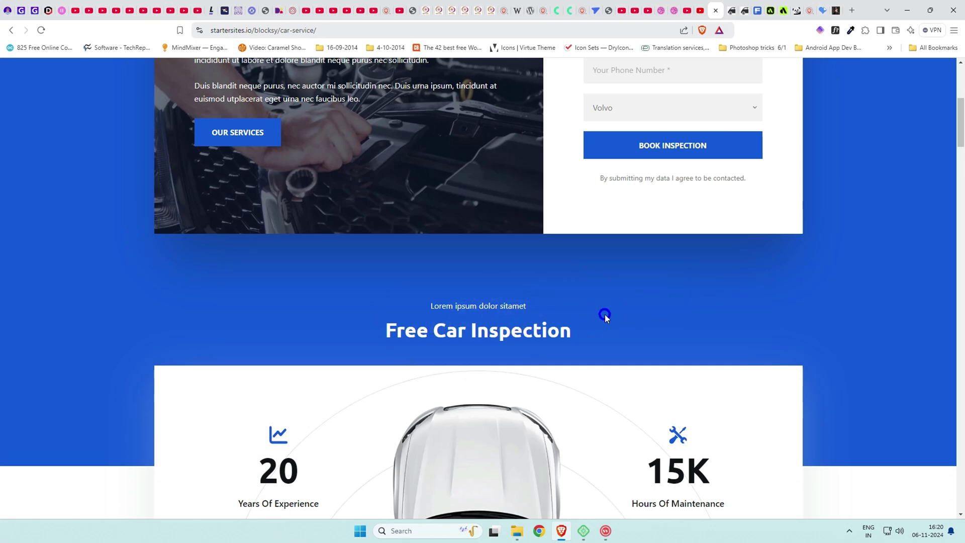
scroll(557, 316, down, 8)
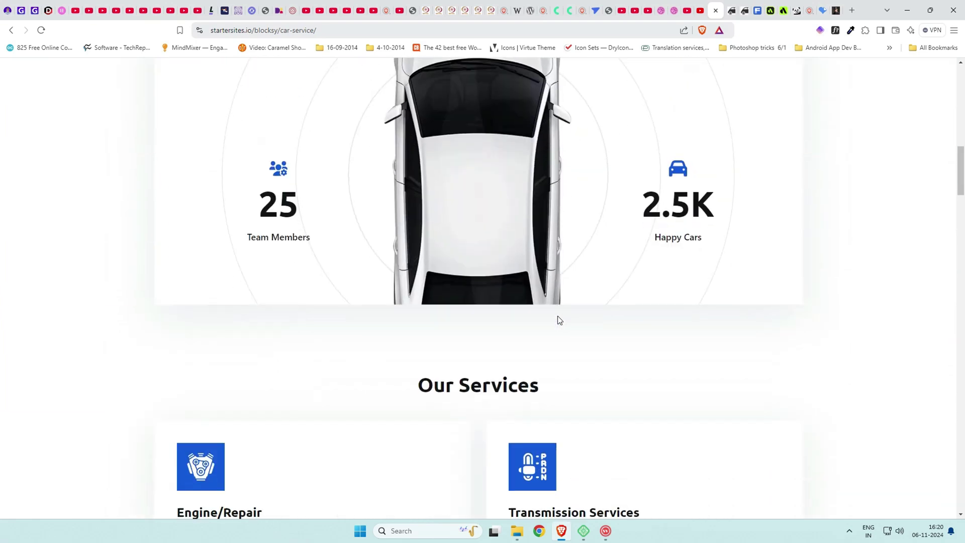
scroll(557, 316, up, 4)
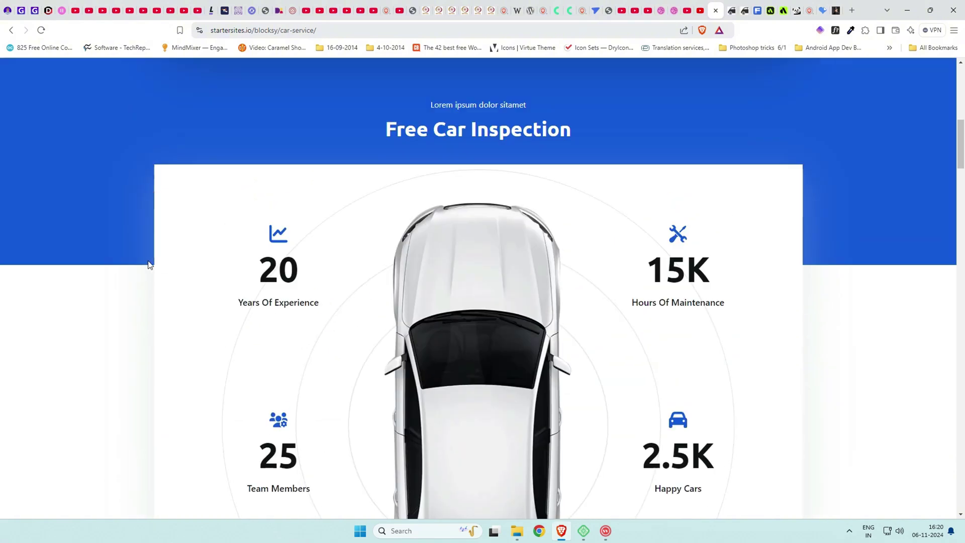
scroll(794, 337, down, 7)
scroll(794, 337, up, 6)
scroll(779, 326, up, 5)
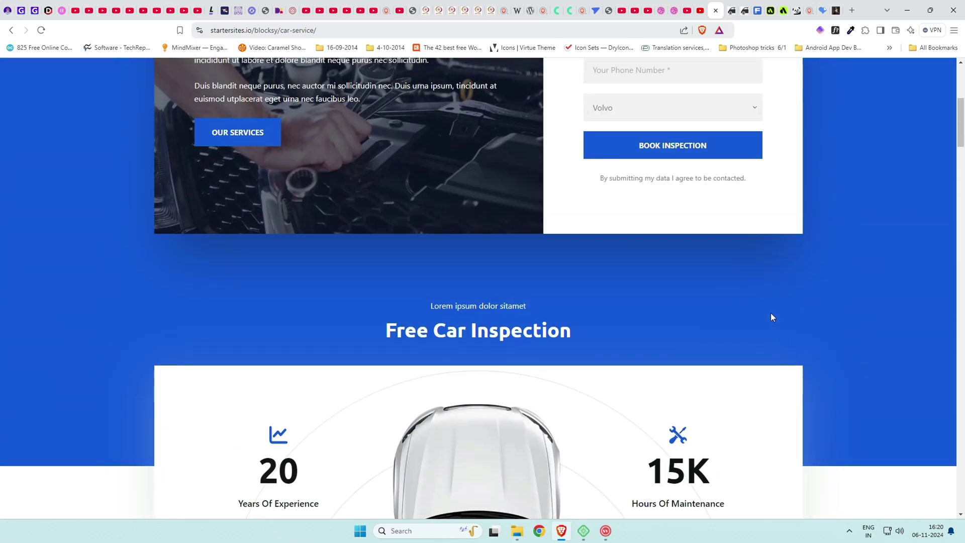
scroll(765, 310, down, 1)
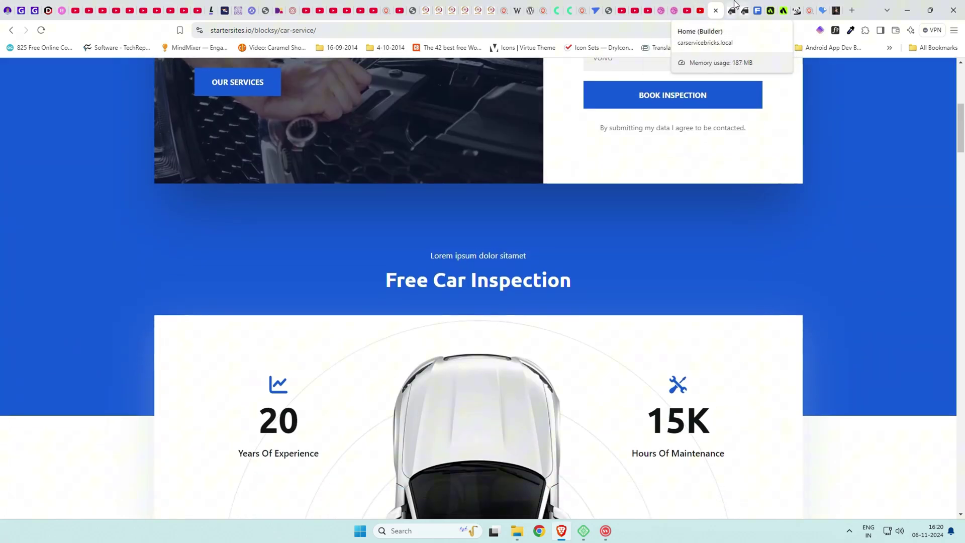
click(735, 4)
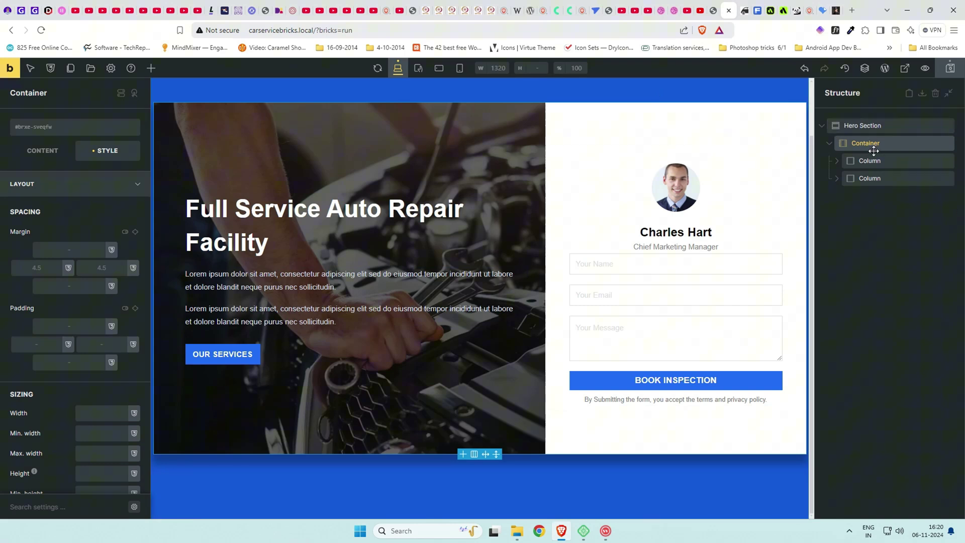
Add a Block to the Hero Section below the container.
click(868, 131)
click(154, 75)
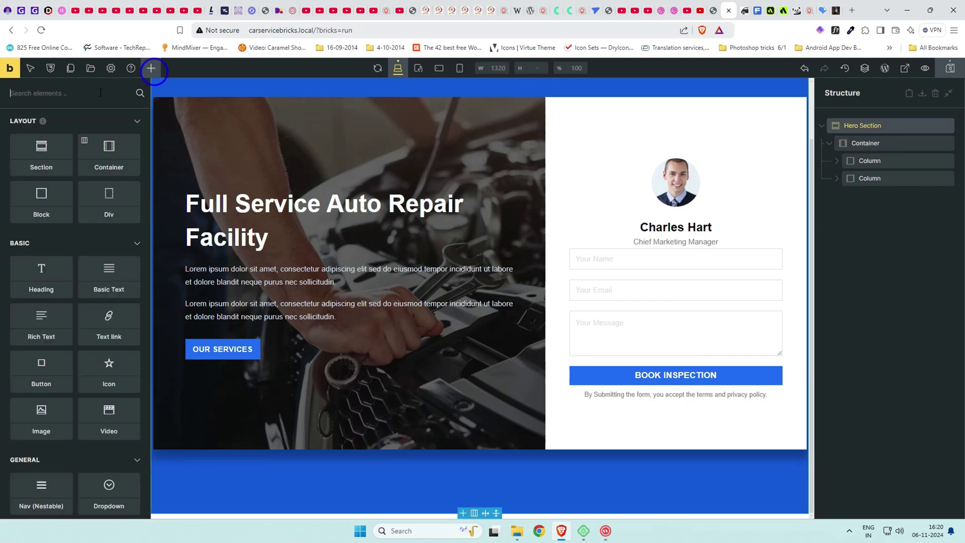
click(73, 99)
text(block)
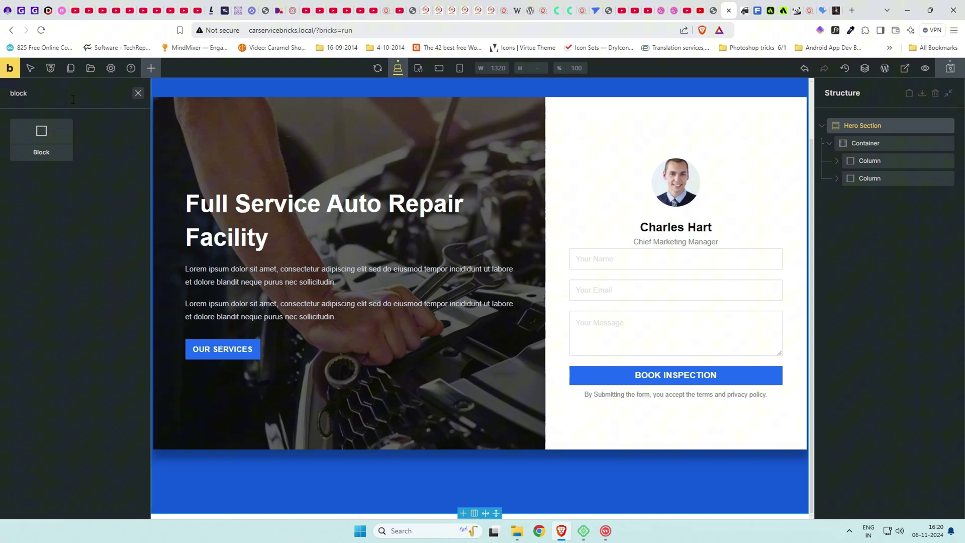
click(59, 142)
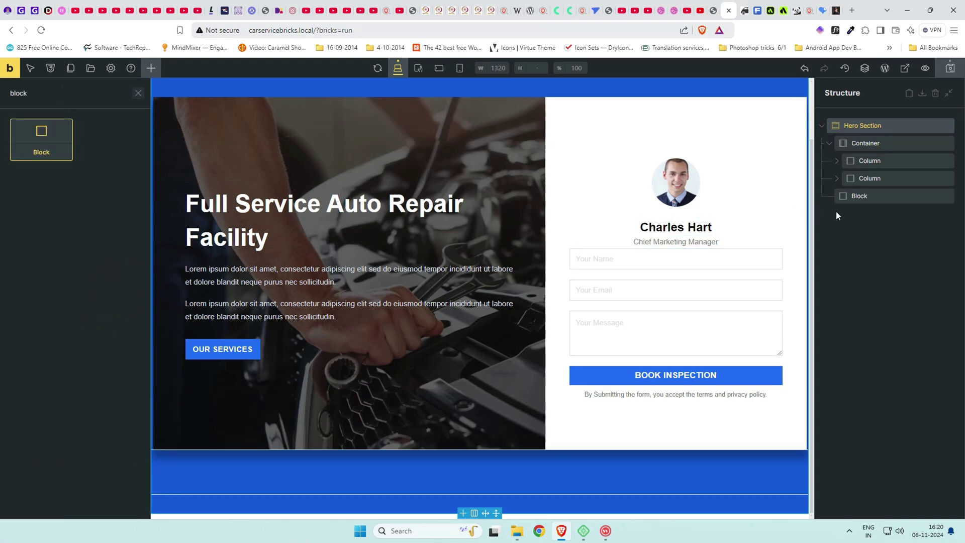
click(873, 201)
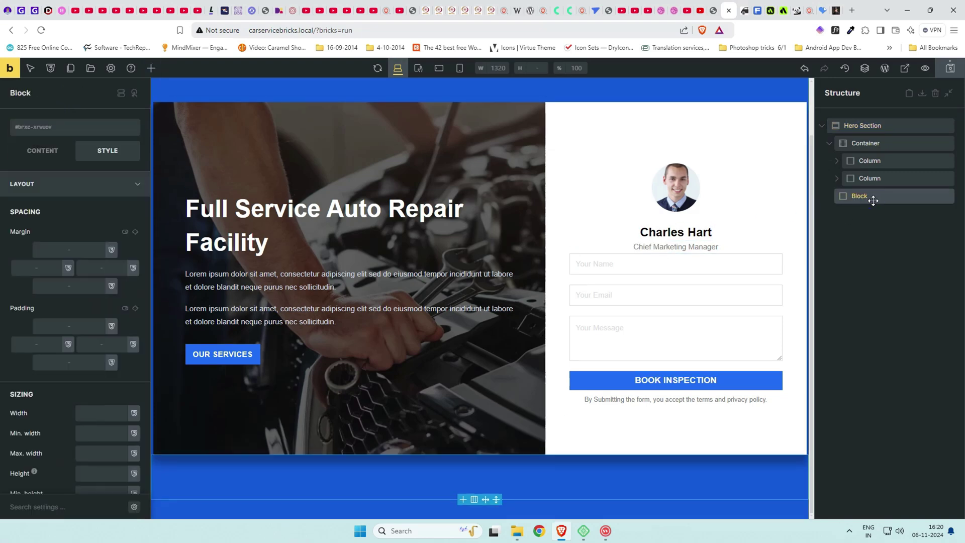
Rename the Container to 'Hero container'.
click(861, 144)
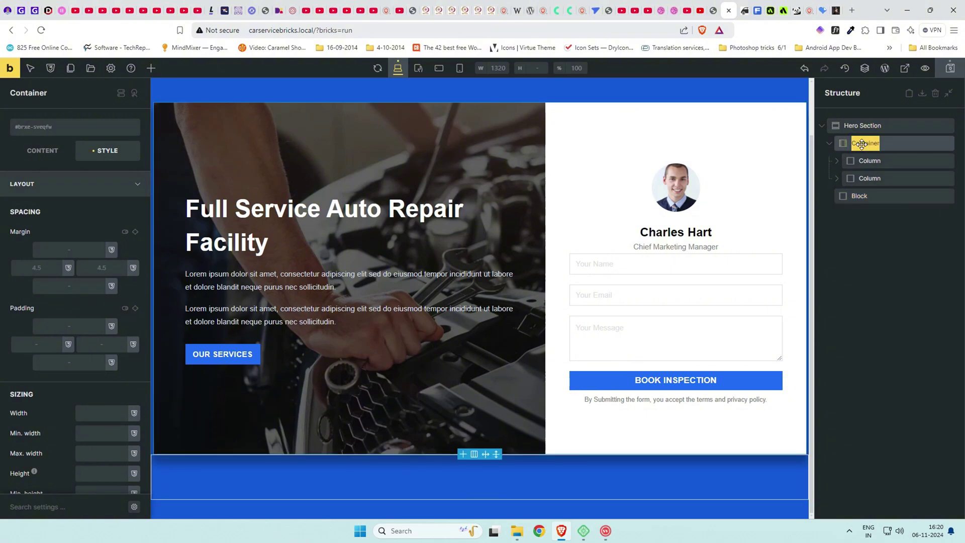
text(Hero ontainer)
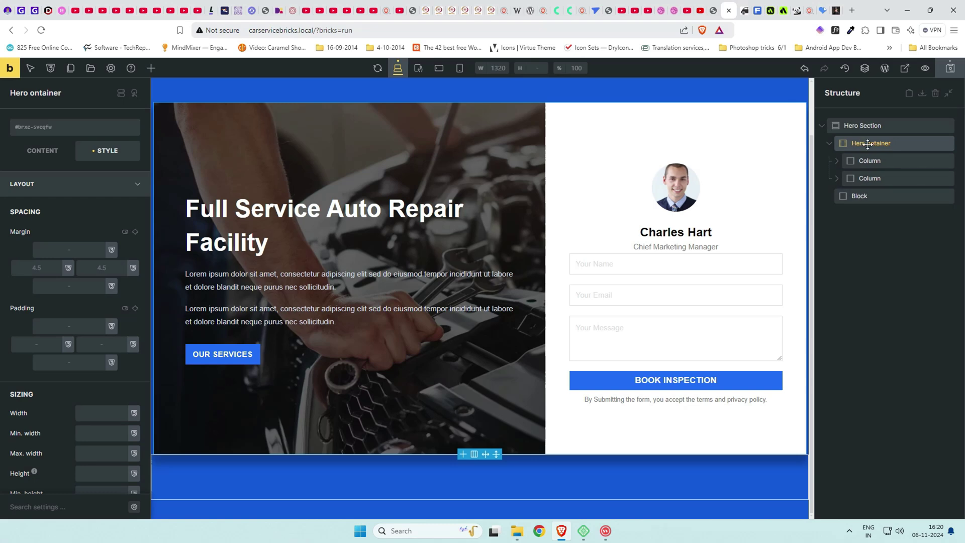
click(869, 143)
text(c)
Add a Basic Text and a Heading inside the new Block.
click(857, 196)
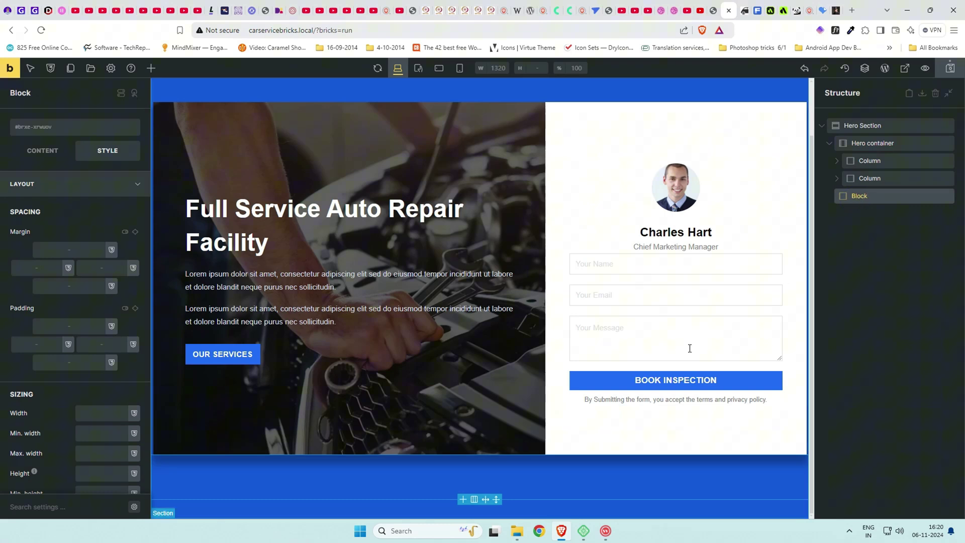
click(150, 70)
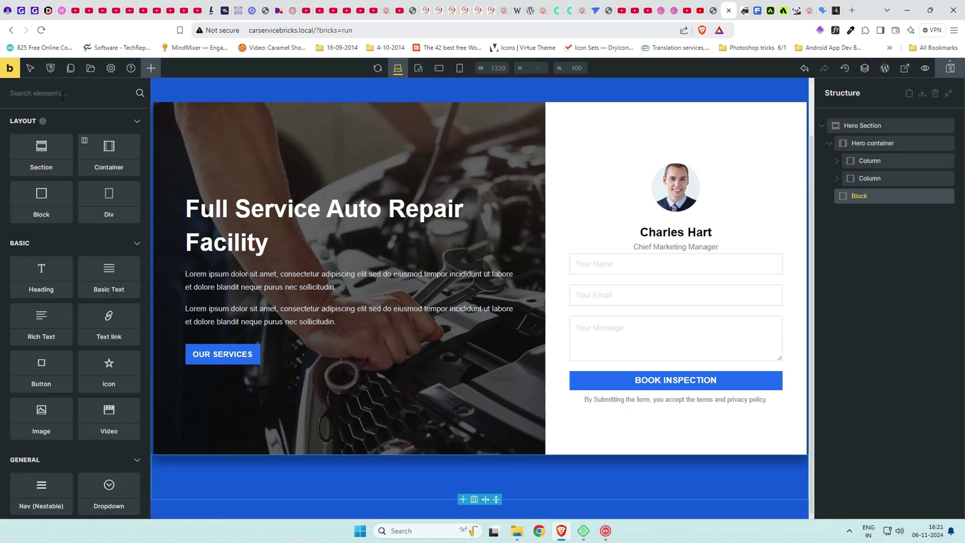
text(basic)
click(43, 146)
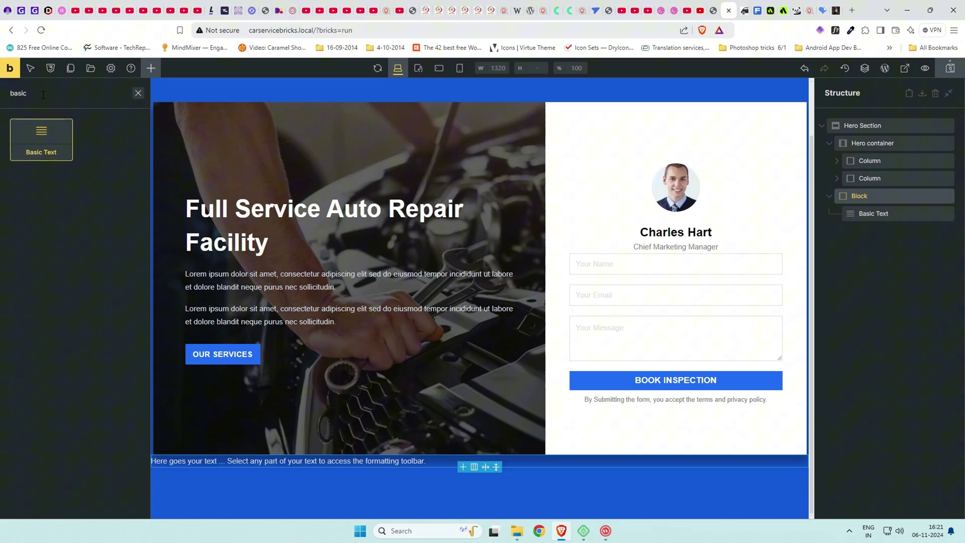
text(heading)
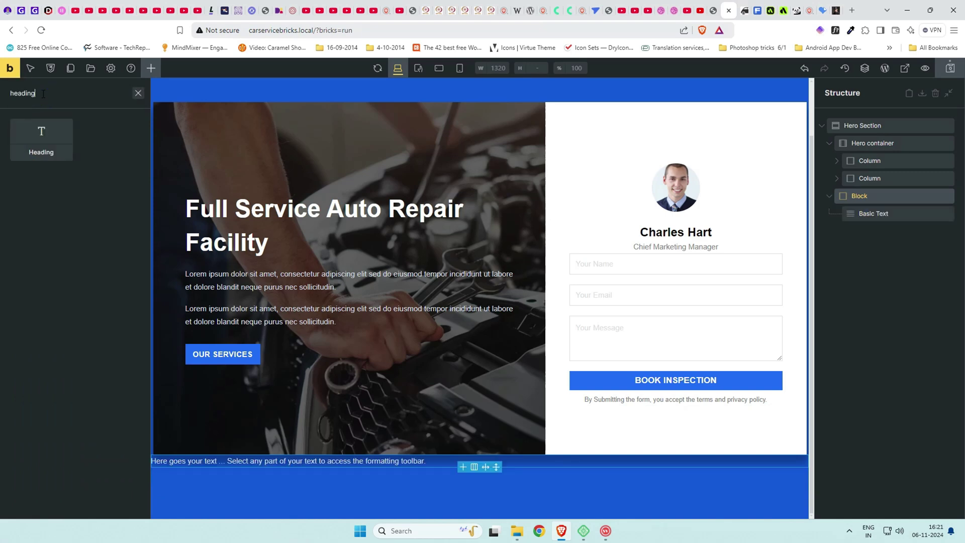
click(45, 143)
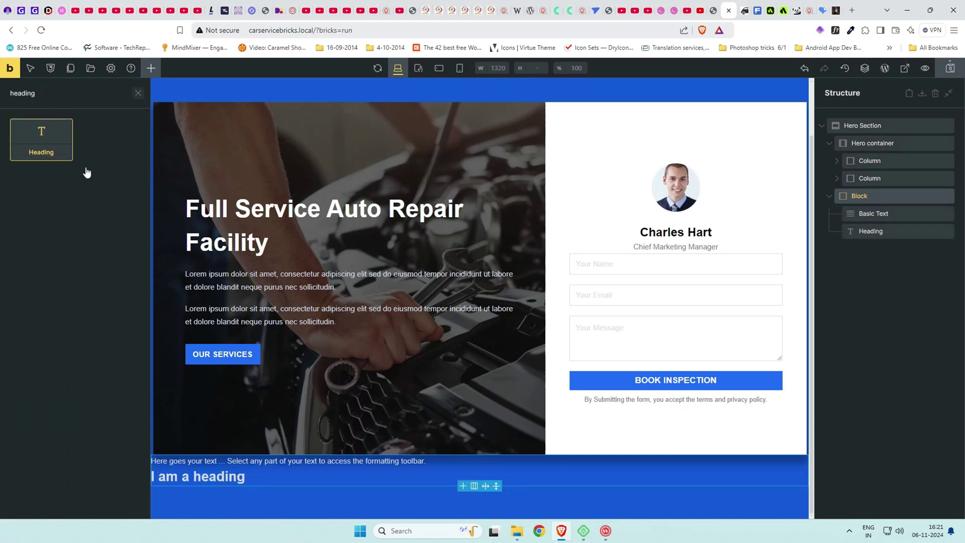
click(874, 213)
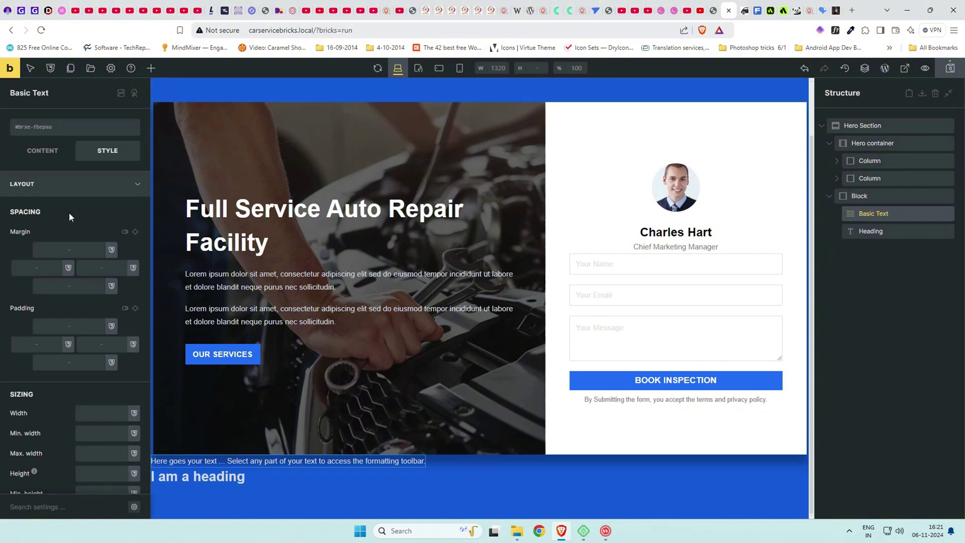
Replace the Basic Text placeholder with 'Lorem ipsum dolor sit amet'.
click(43, 150)
drag(79, 195, 16, 172)
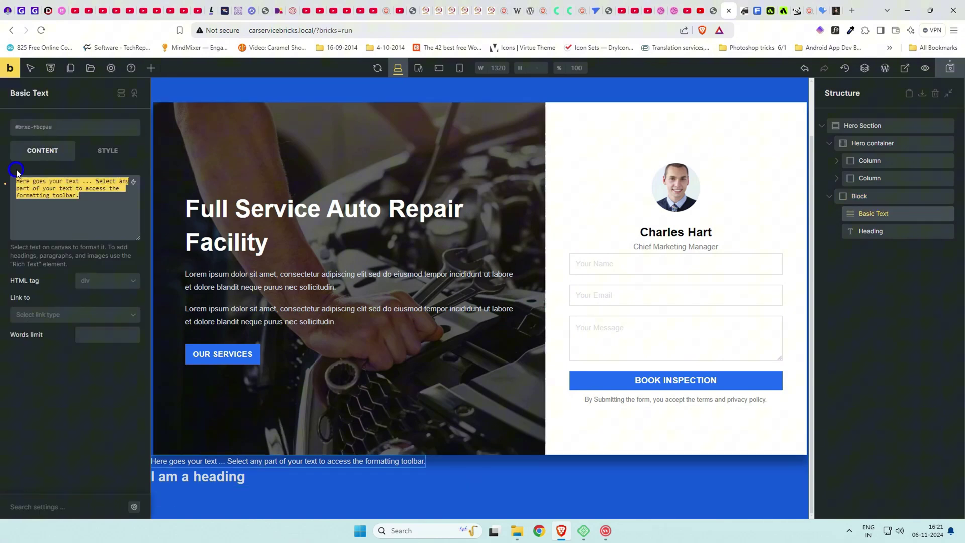
text(Lorem ipsum dolor sit amet)
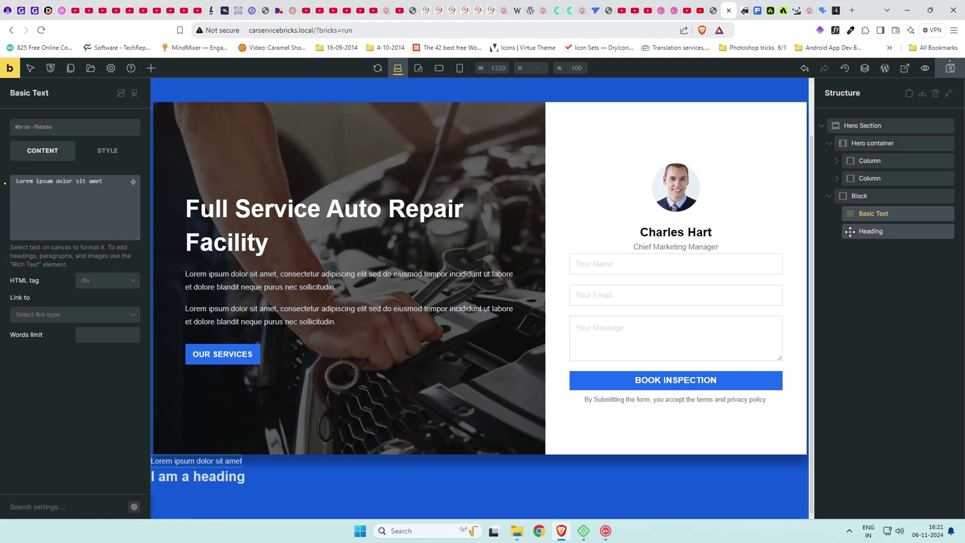
Change the heading to 'Free Car Inspection' and set its text transform to uppercase.
click(875, 230)
drag(77, 193, 16, 183)
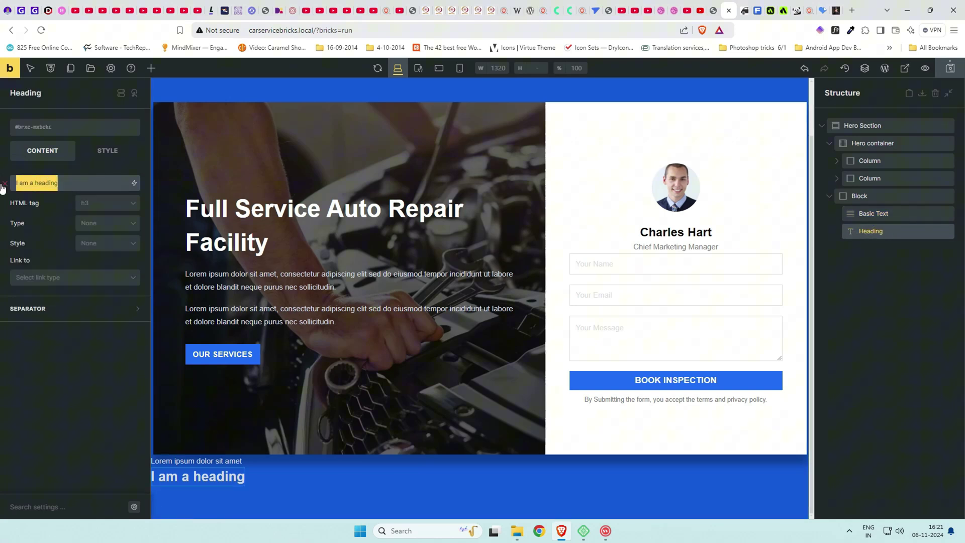
click(714, 9)
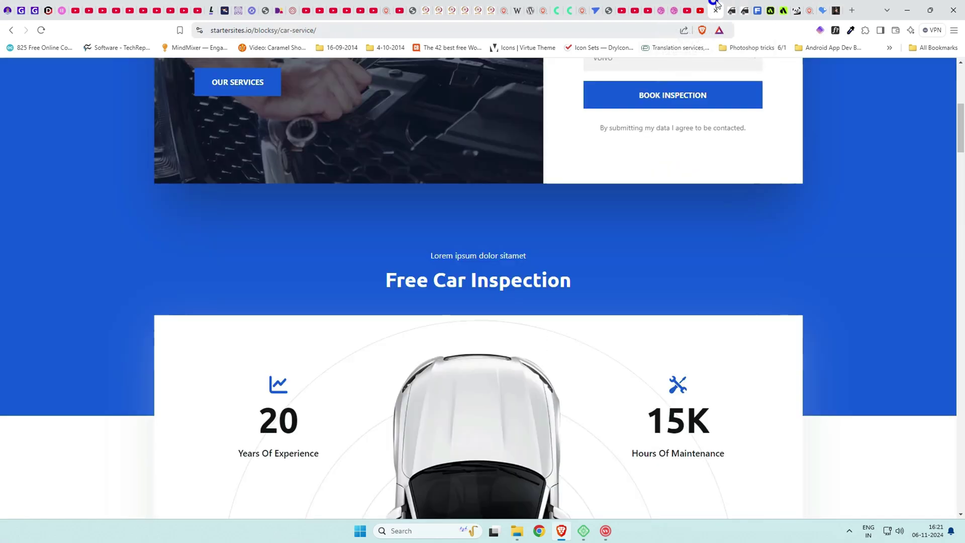
click(728, 10)
text(Free Car Inspection)
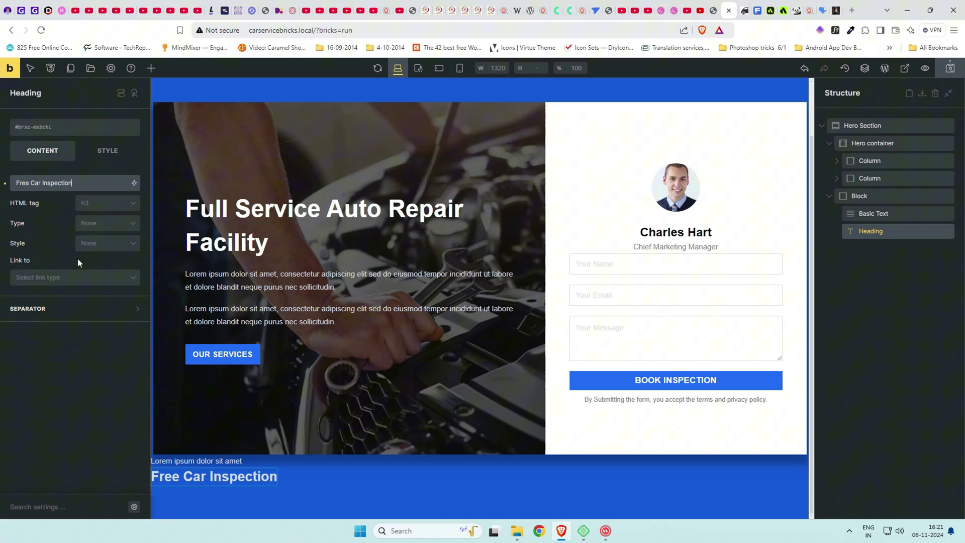
click(110, 153)
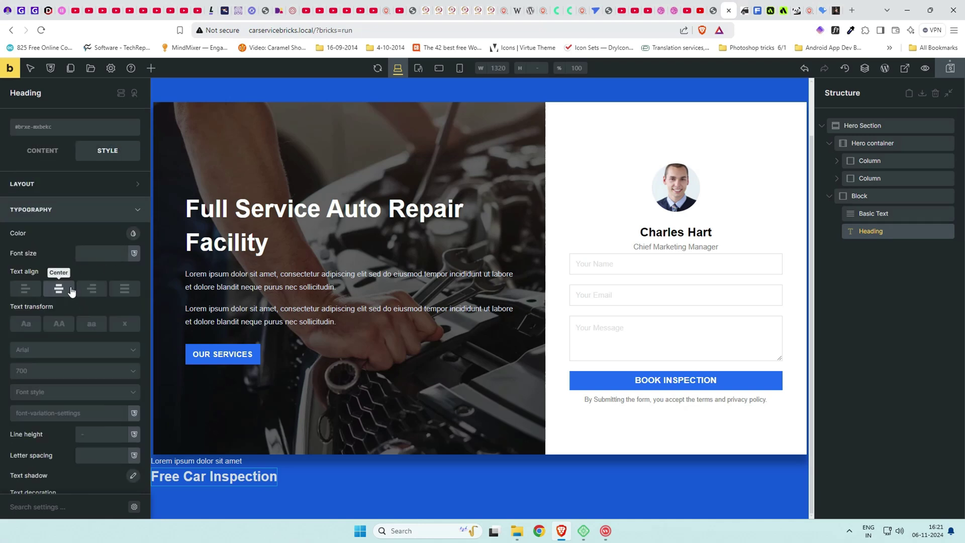
click(59, 322)
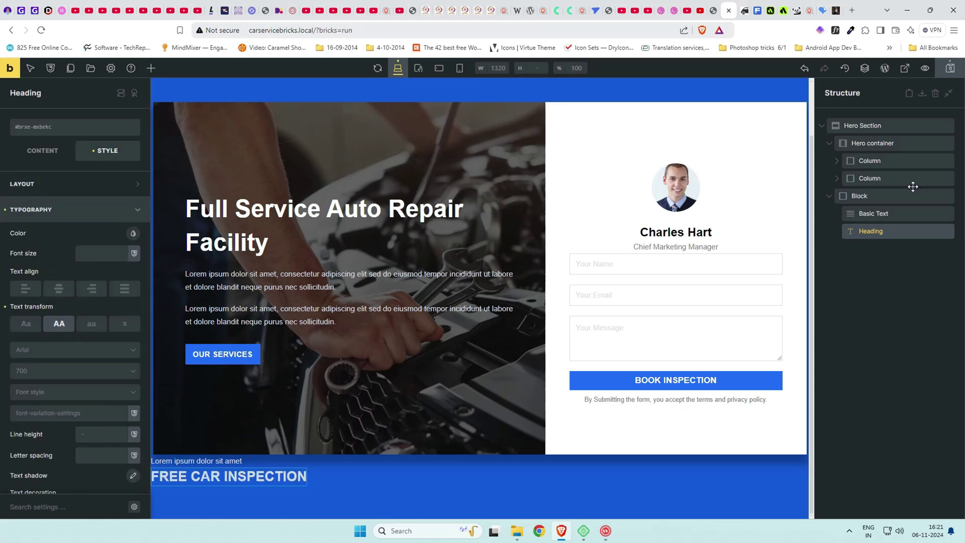
click(894, 195)
Center the block's content on the cross axis and pad it 3rem top, 8rem bottom.
click(43, 150)
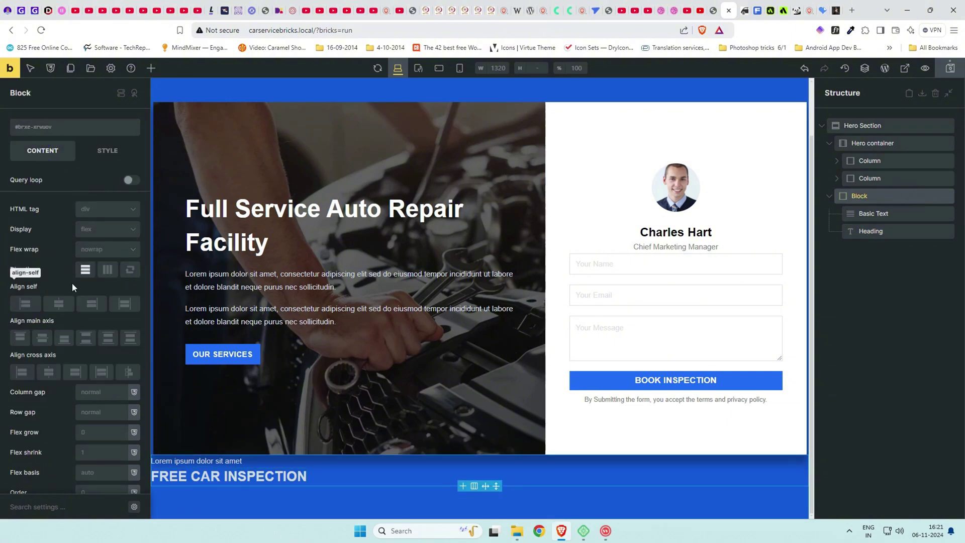
click(51, 371)
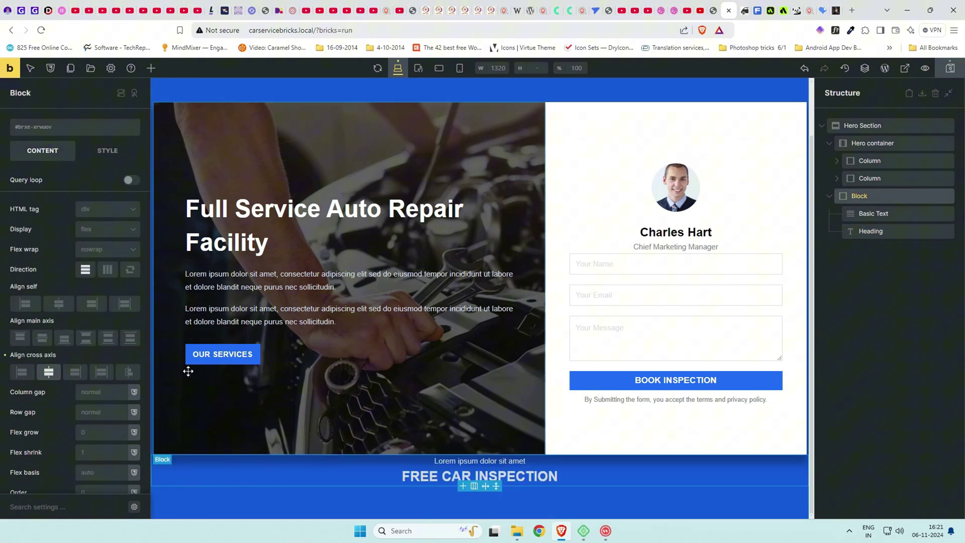
click(109, 154)
click(83, 186)
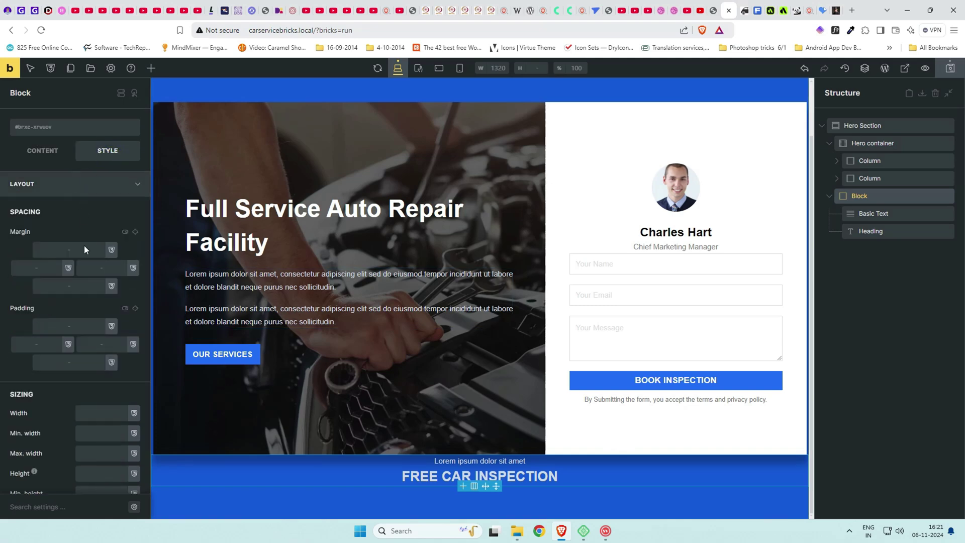
click(77, 328)
text(3rem)
key(Tab)
text(8rem)
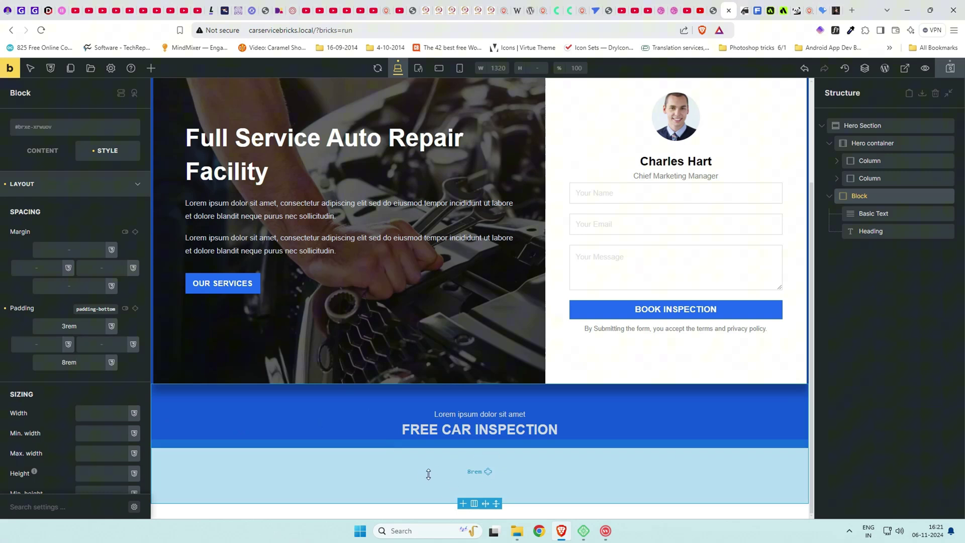
Give the block the blue #145ae2 background swatch.
click(113, 182)
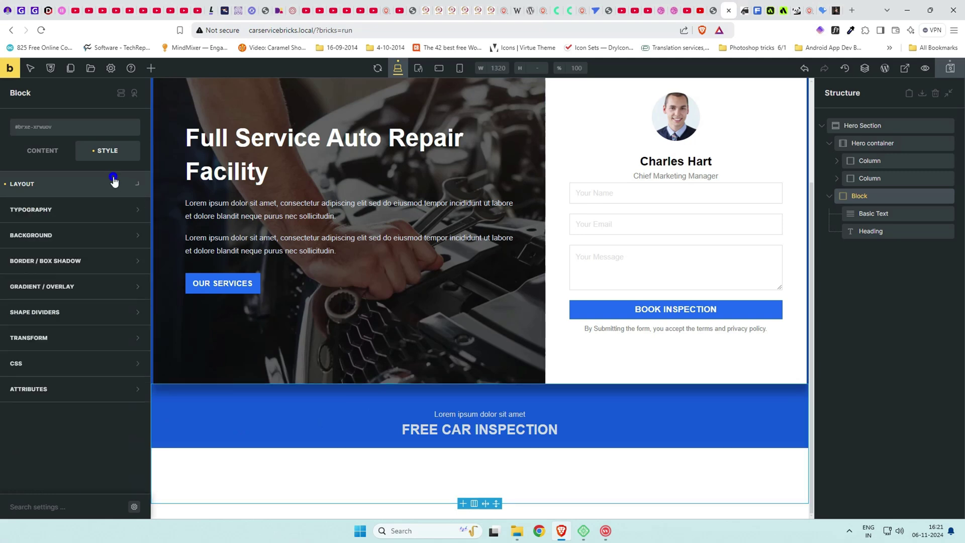
click(87, 235)
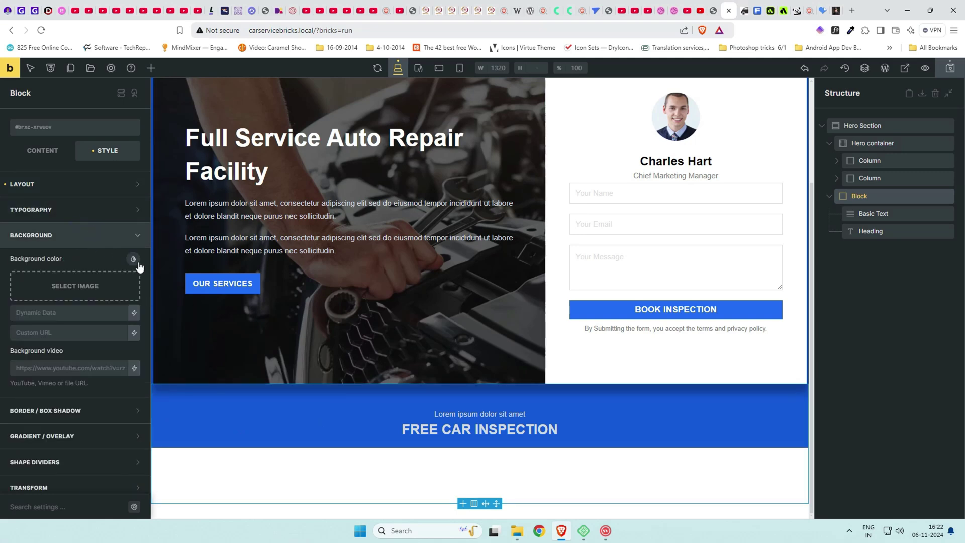
click(133, 259)
click(24, 282)
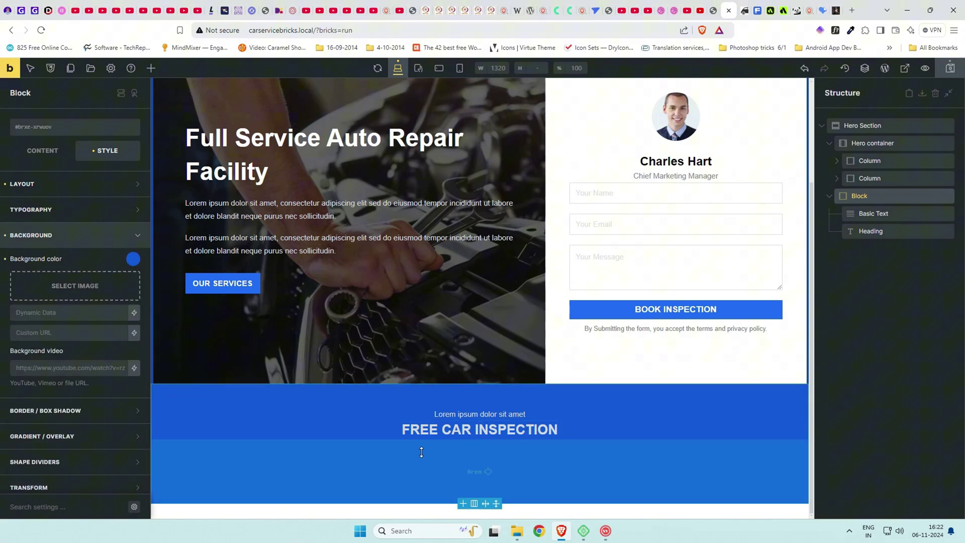
click(392, 446)
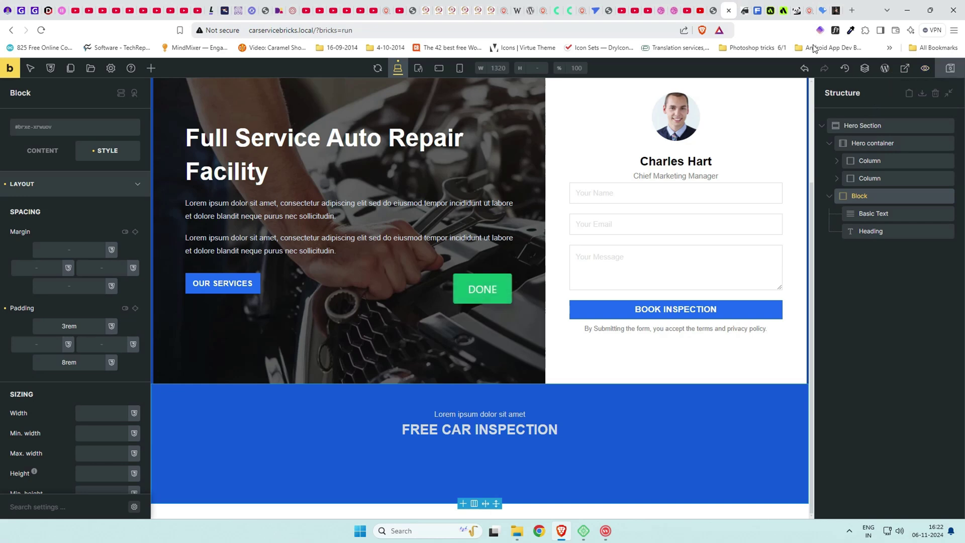
Scroll through the page preview to check how the sections stack.
click(743, 9)
scroll(659, 194, down, 3)
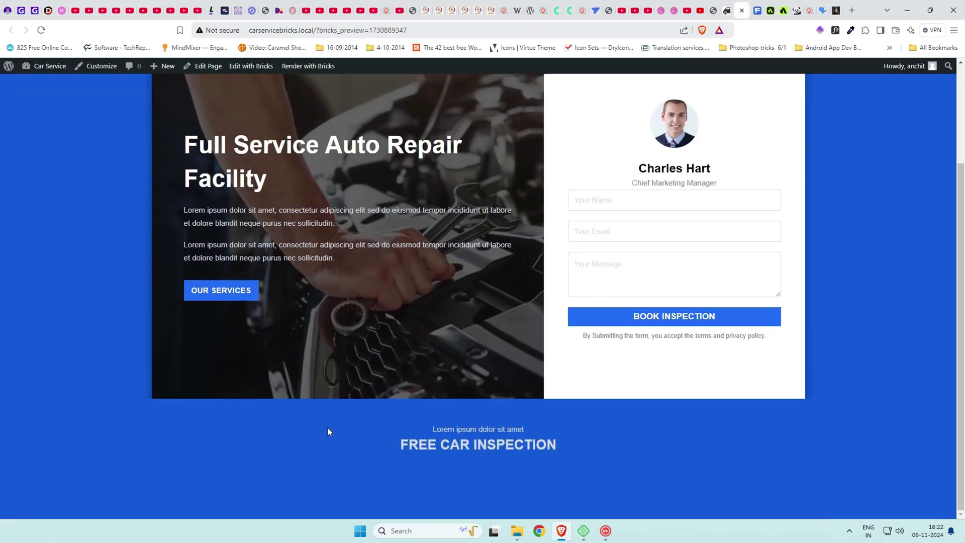
scroll(597, 475, up, 2)
scroll(596, 475, down, 2)
click(727, 8)
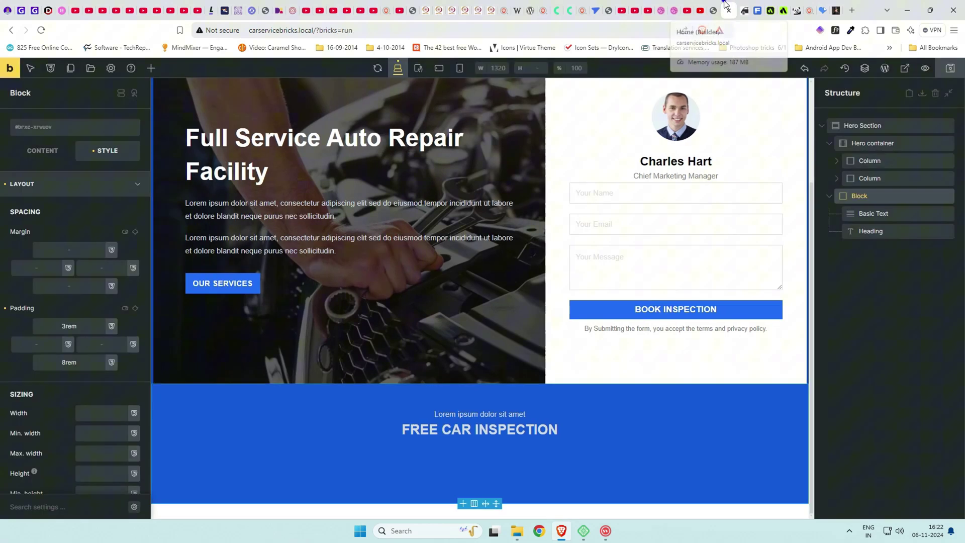
Add custom CSS %root% { z-index: 990; } to the Hero container and save the page.
click(873, 142)
click(73, 194)
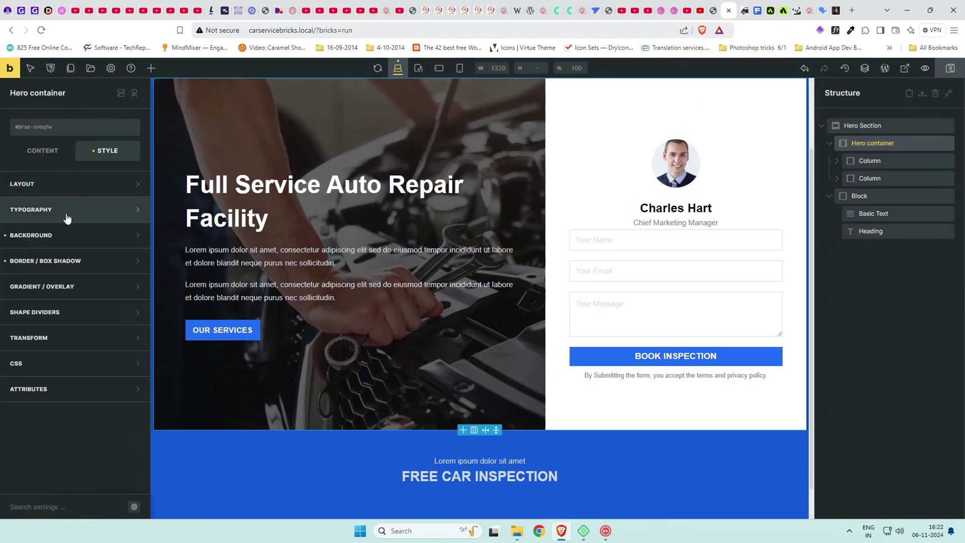
click(82, 361)
scroll(82, 375, down, 3)
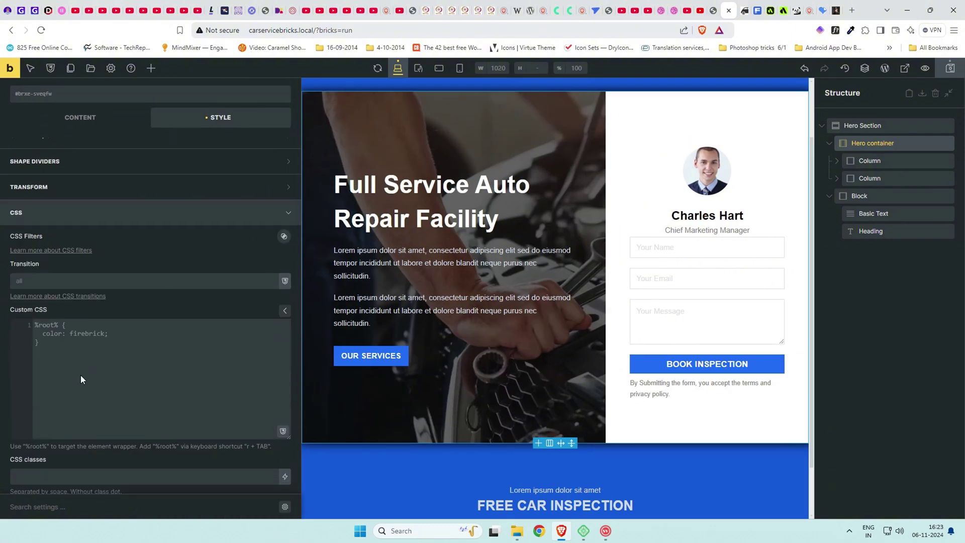
text(%)
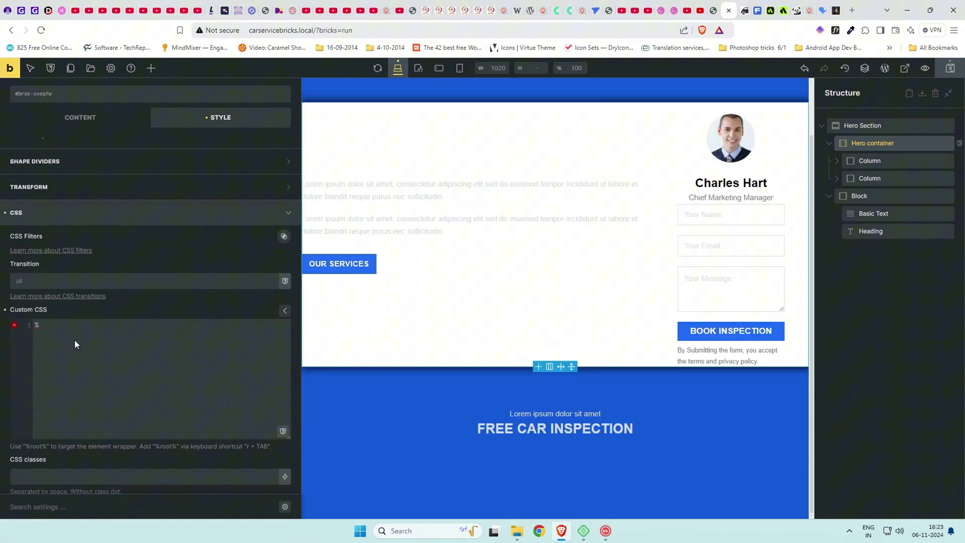
text(root% {   )
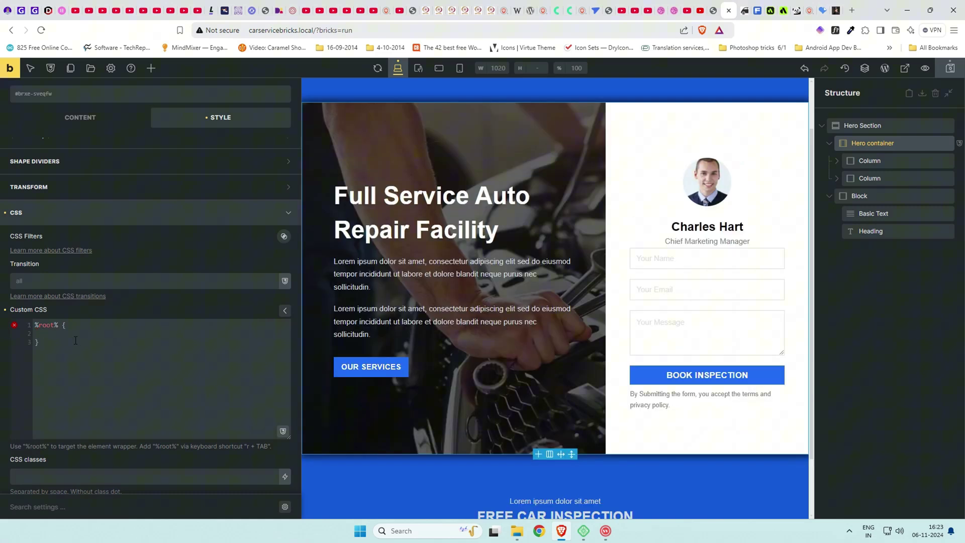
text(z)
key(Return)
key(BackSpace)
click(76, 342)
scroll(191, 308, up, 3)
scroll(515, 402, down, 2)
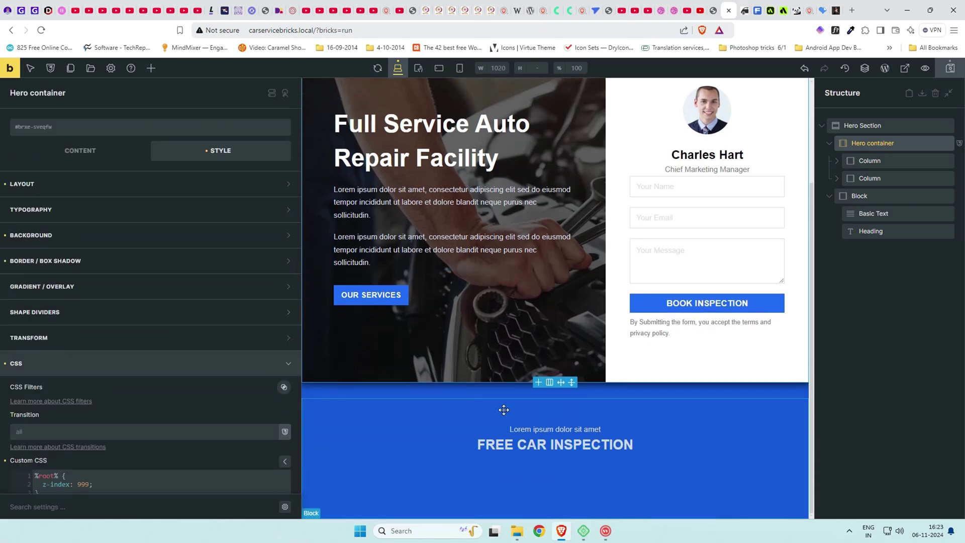
click(951, 68)
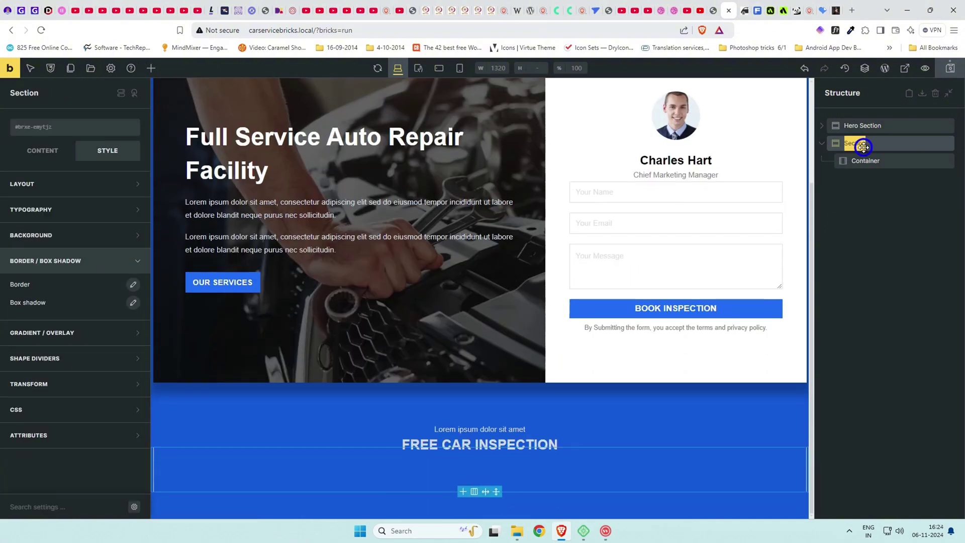
Rename the new section 'Car Image Section', compare with the reference, and select its Container.
text(Car)
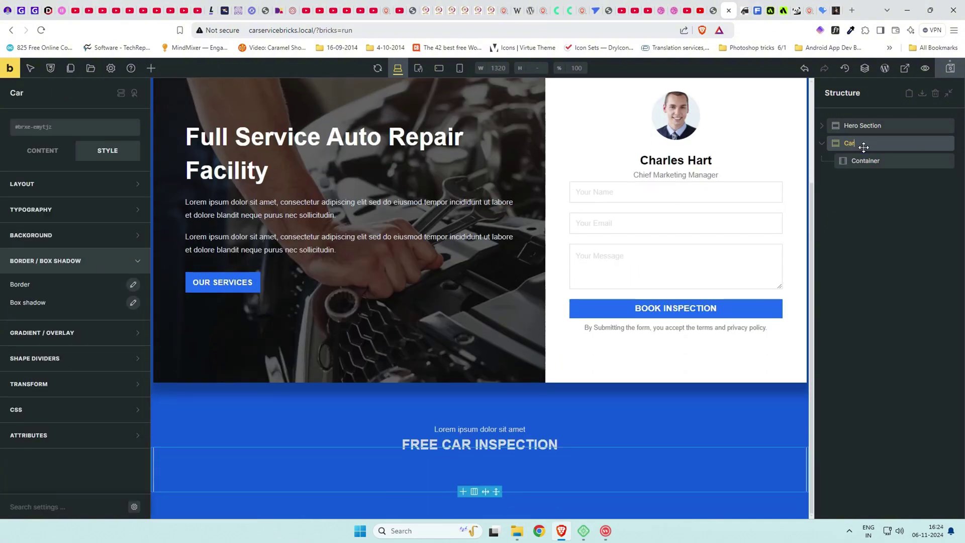
text( Image Section)
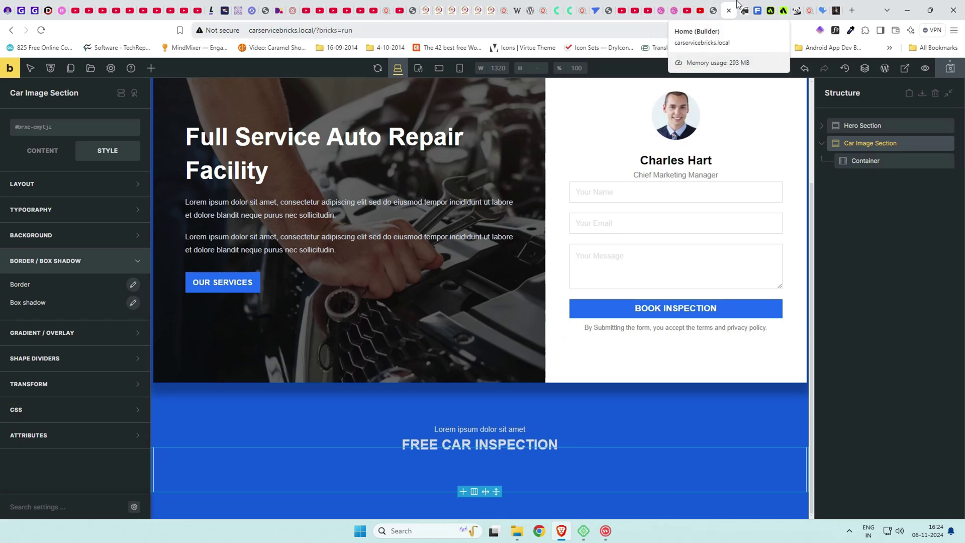
click(718, 6)
scroll(635, 140, down, 3)
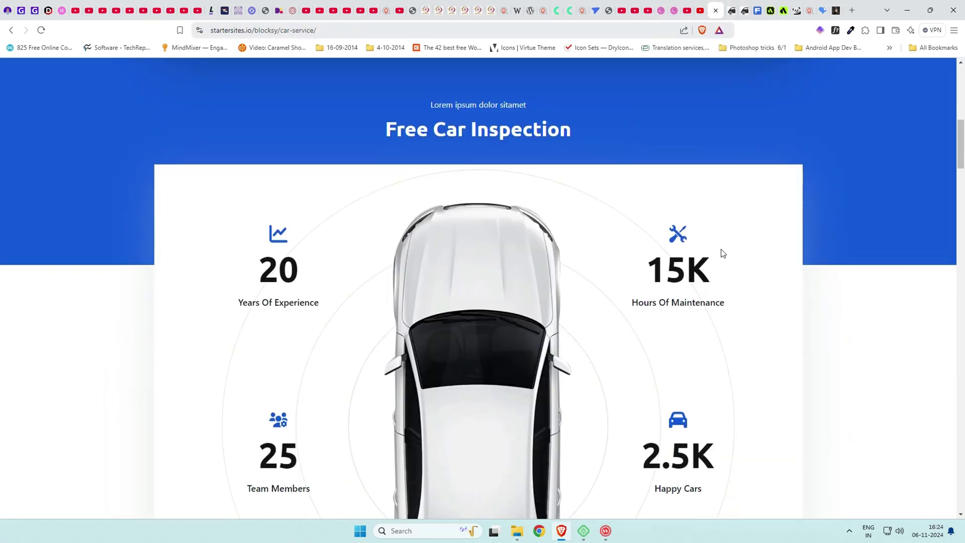
click(735, 7)
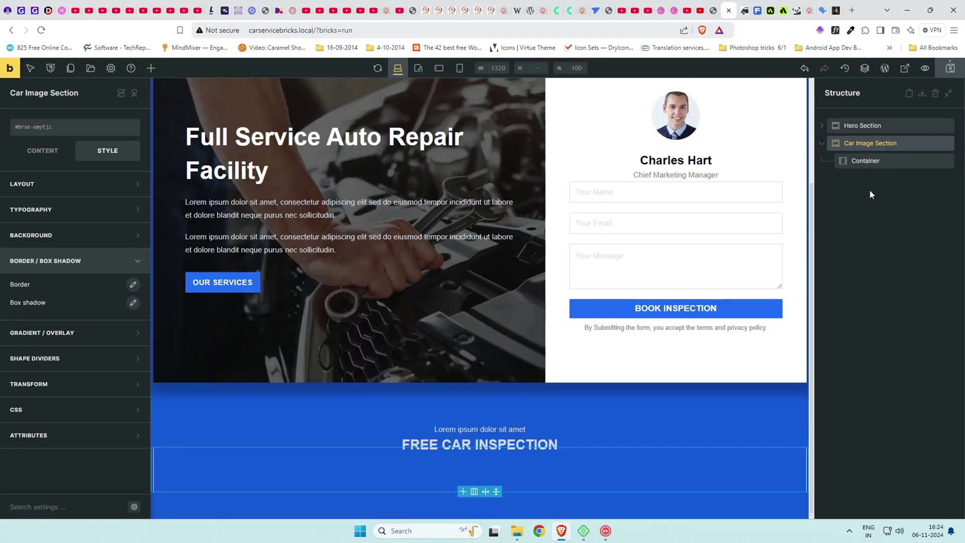
click(872, 161)
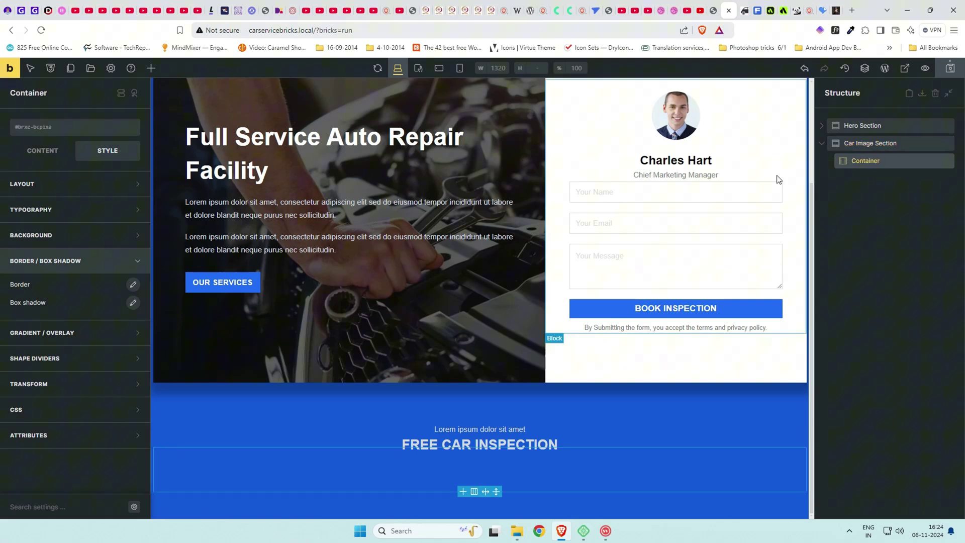
Choose the 3-column layout for the container and pick the white #ffffff background swatch.
click(474, 491)
click(504, 452)
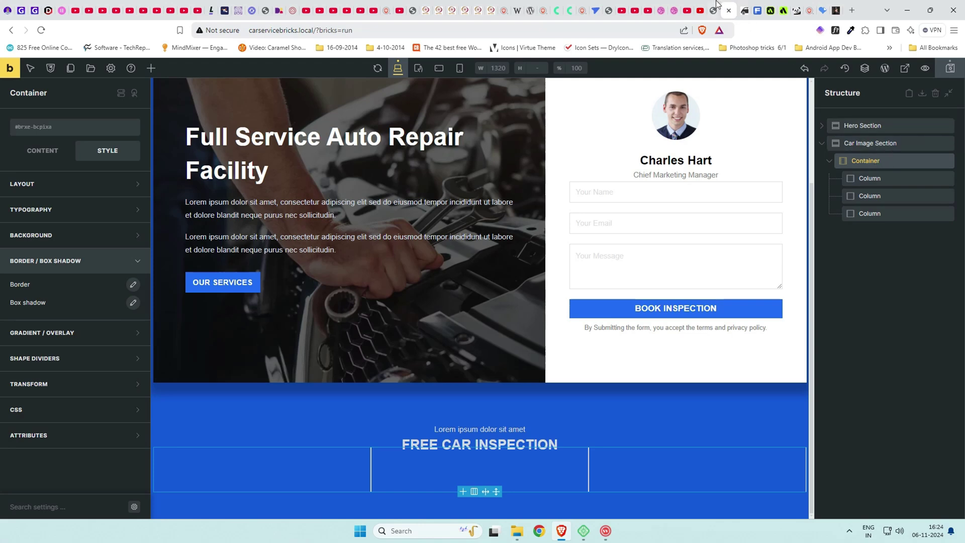
click(881, 165)
click(69, 233)
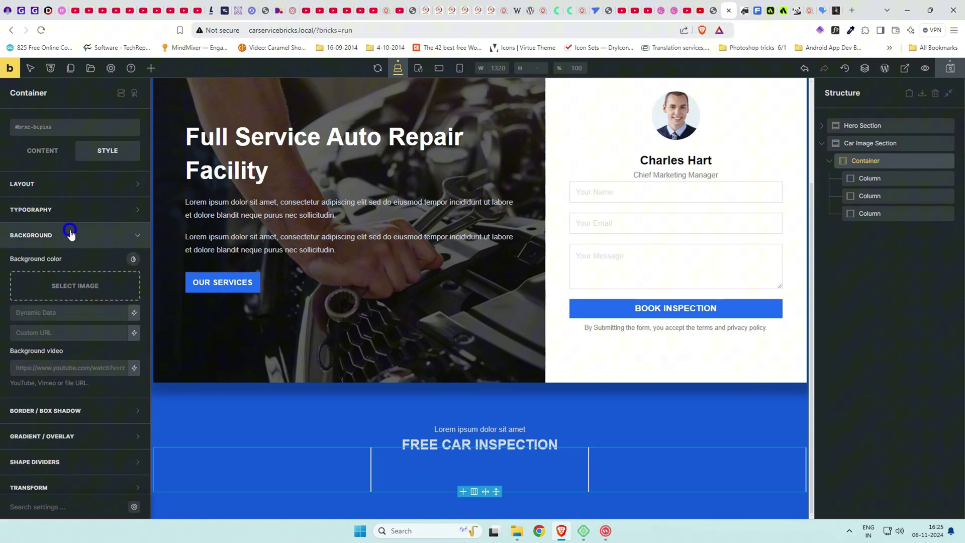
click(133, 259)
click(38, 282)
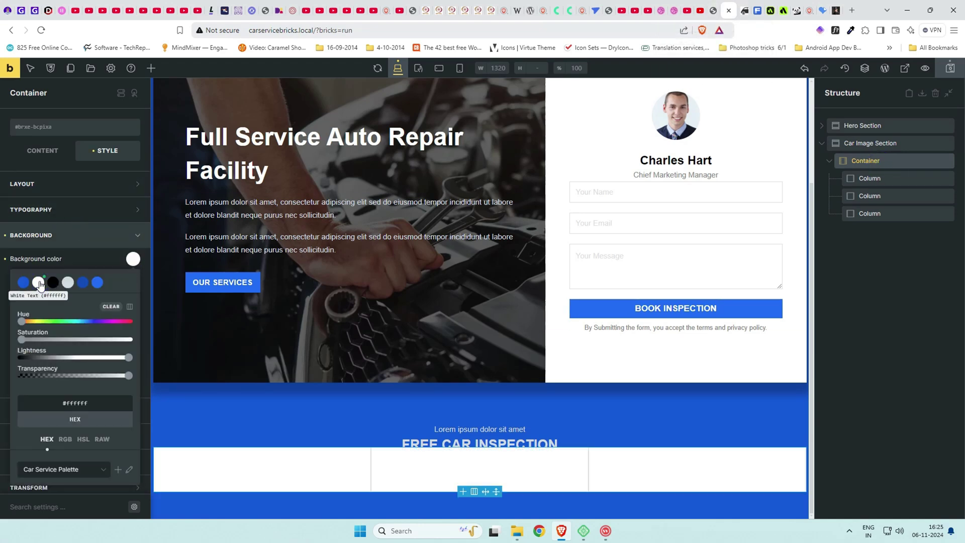
click(132, 259)
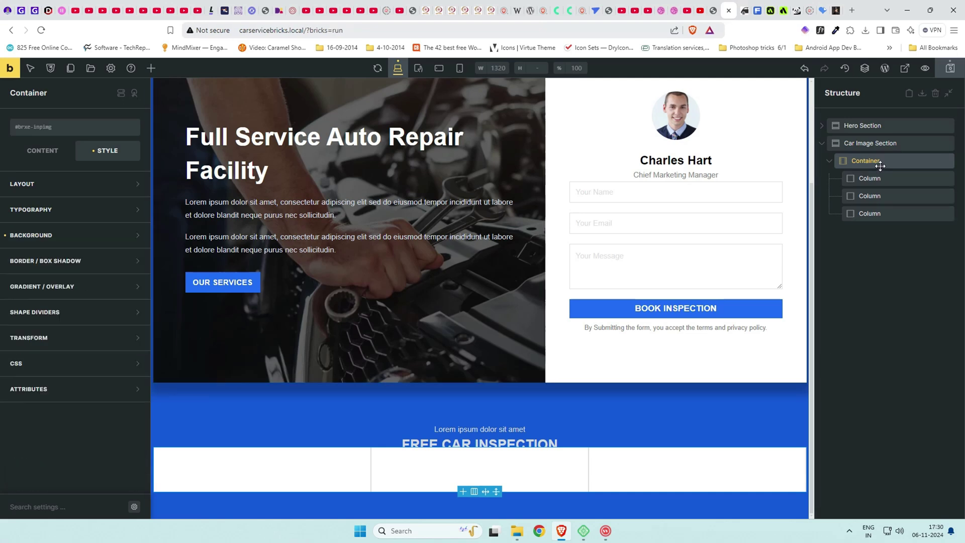
Add Counter, Icon and Basic Text elements to the first column.
click(870, 179)
click(151, 68)
click(108, 135)
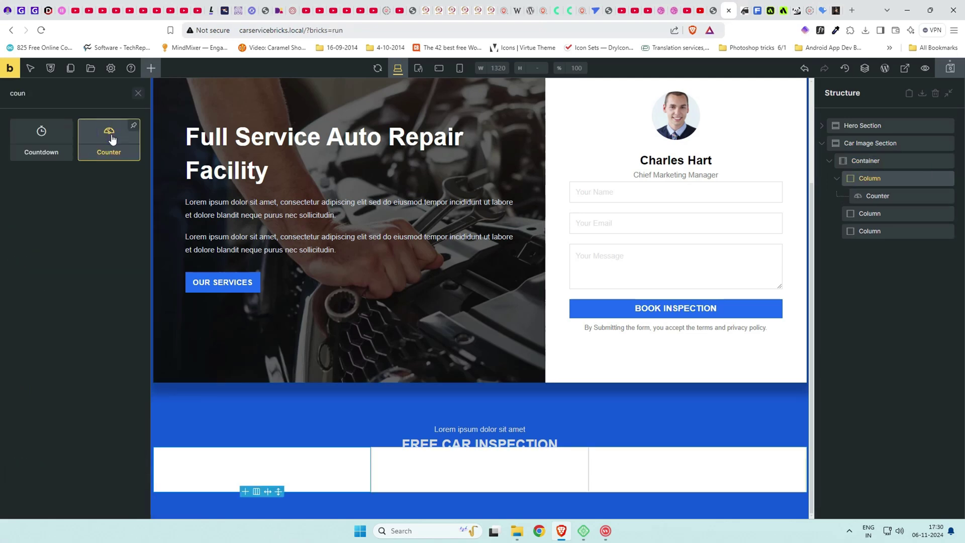
double_click(46, 91)
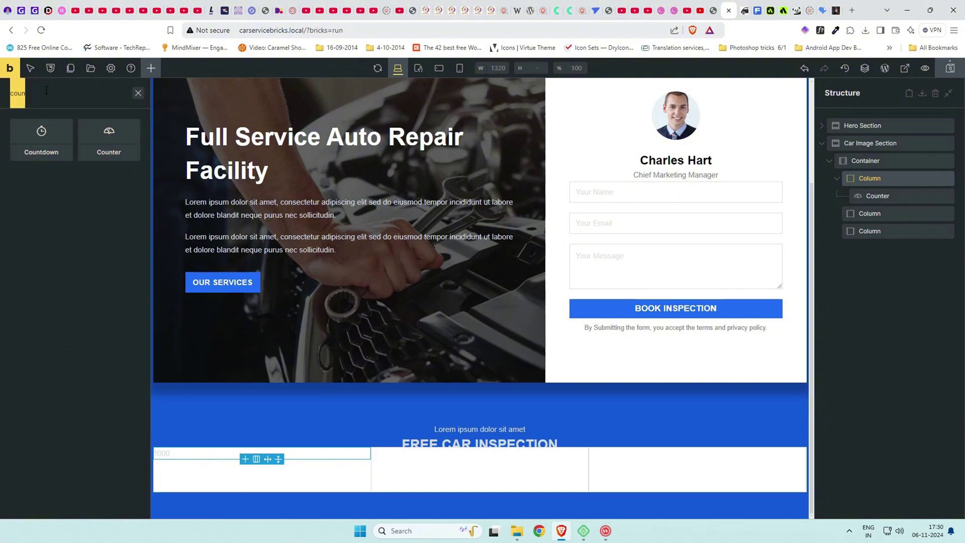
text(icon)
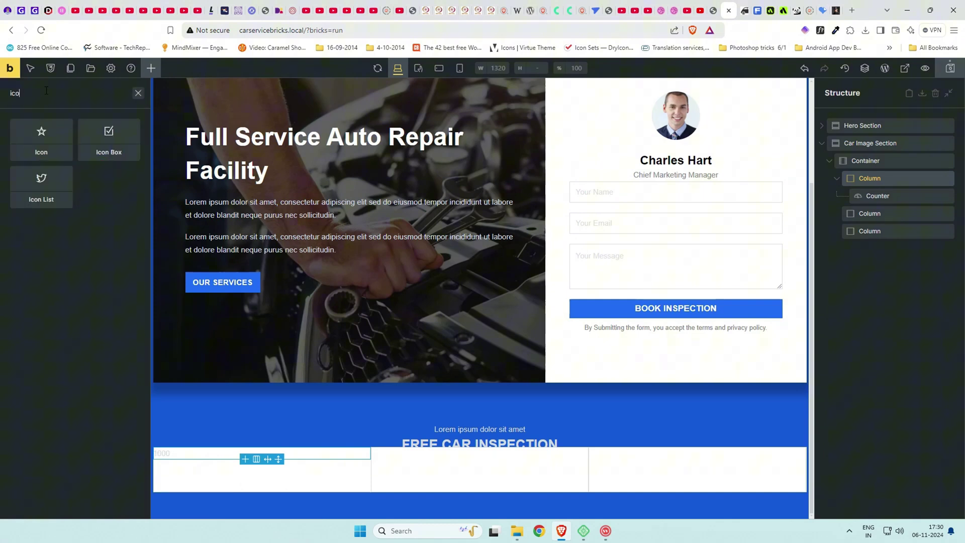
click(45, 135)
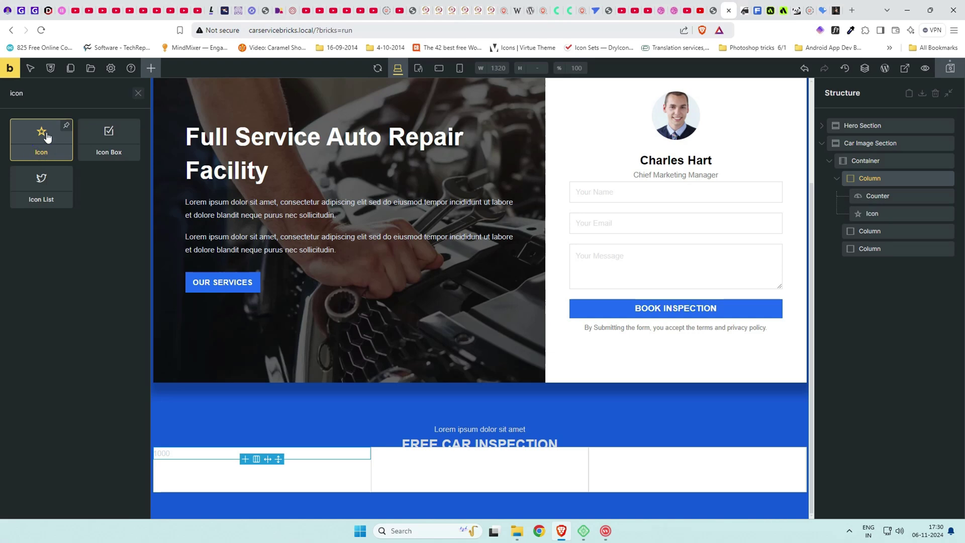
double_click(45, 96)
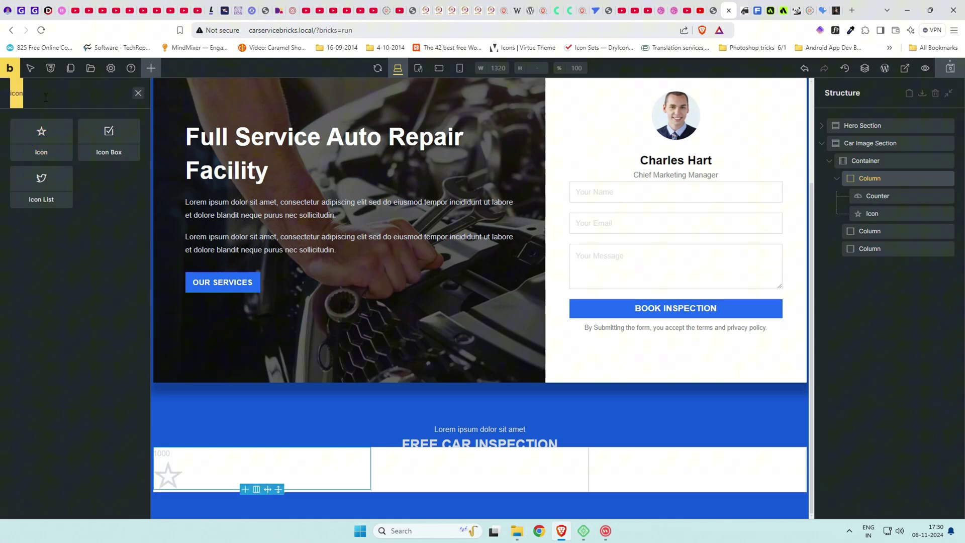
text(basi)
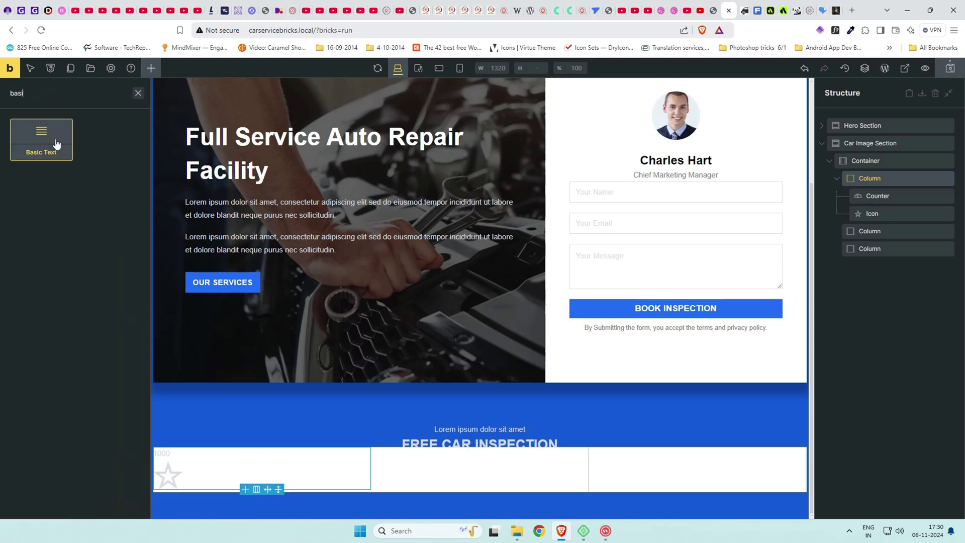
click(57, 148)
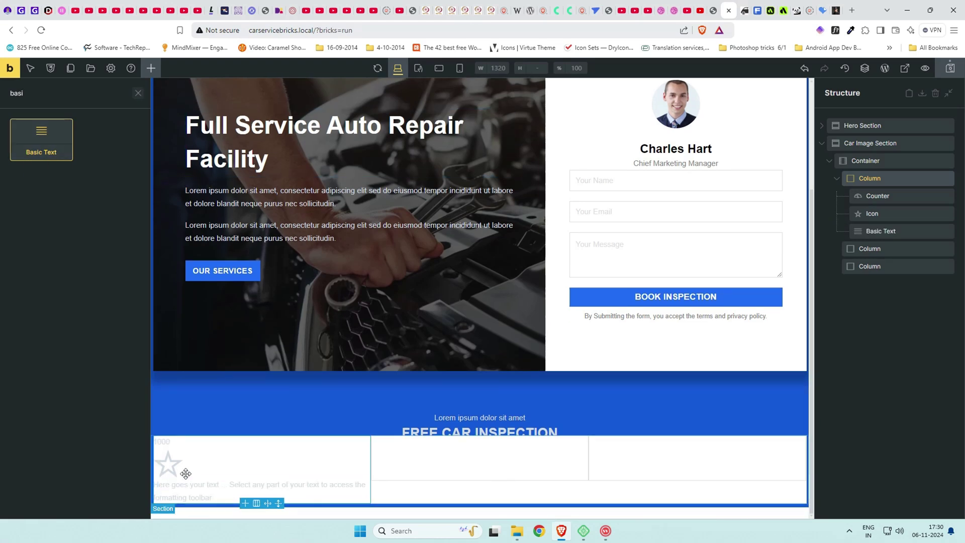
Drag a Block into the column and nest the Icon, Counter and Basic Text under it.
click(139, 94)
text(block)
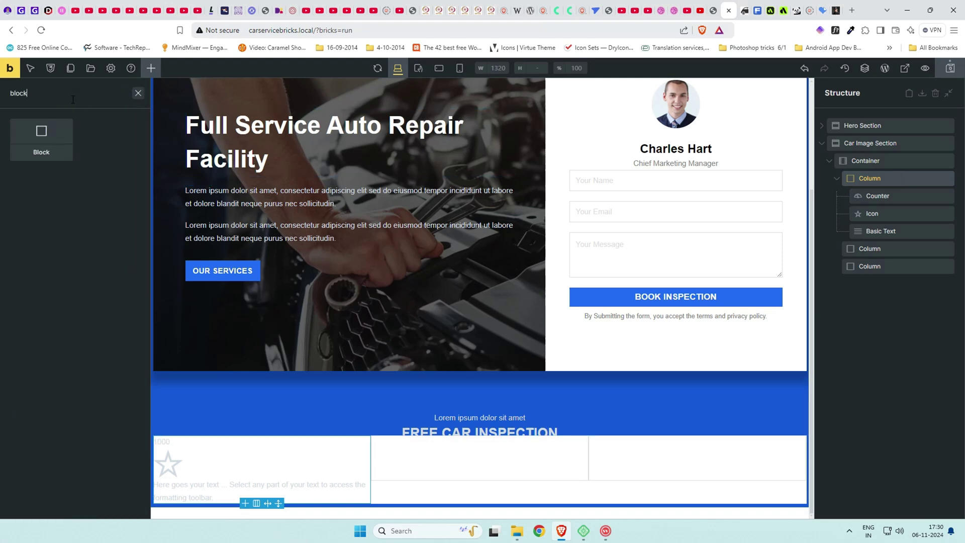
drag(40, 135, 891, 196)
click(888, 214)
drag(885, 230, 903, 241)
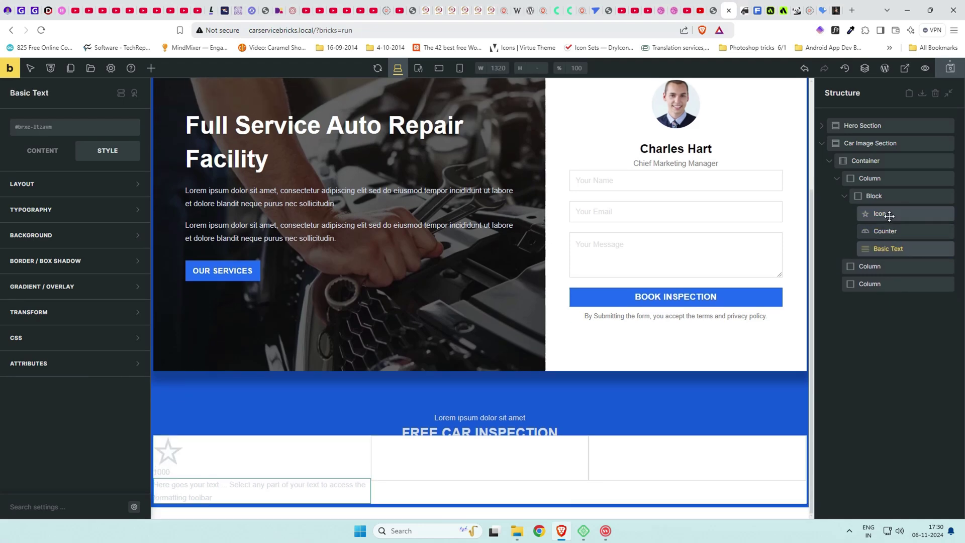
Set the Block's Align cross axis to Center.
click(889, 215)
click(891, 195)
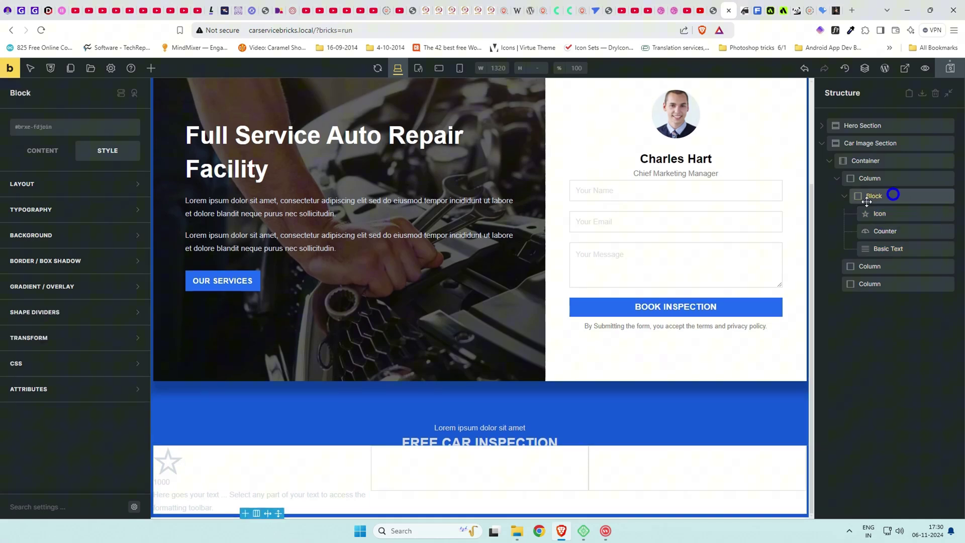
click(51, 153)
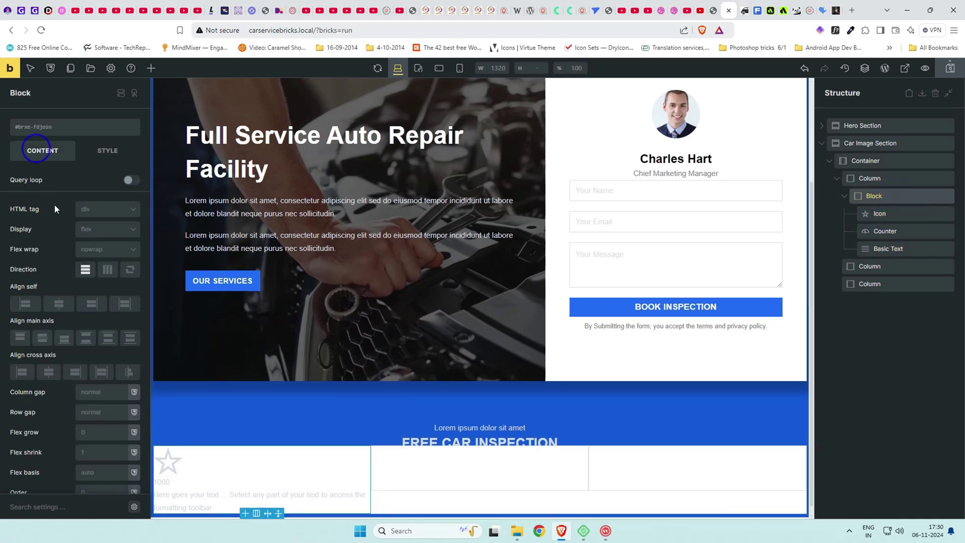
click(59, 304)
click(48, 372)
click(59, 303)
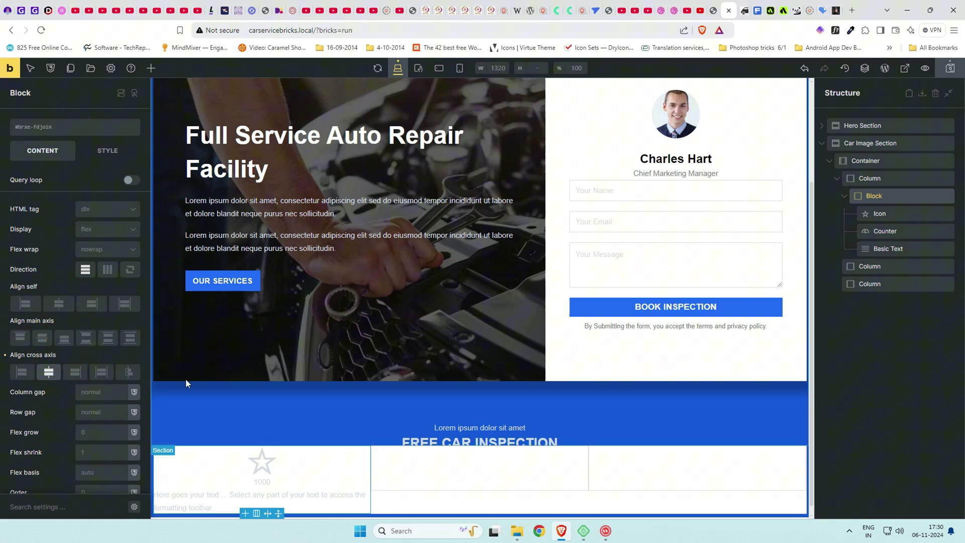
Swap the icon for the Fontawesome Solid trending-up arrow and color it blue.
click(890, 215)
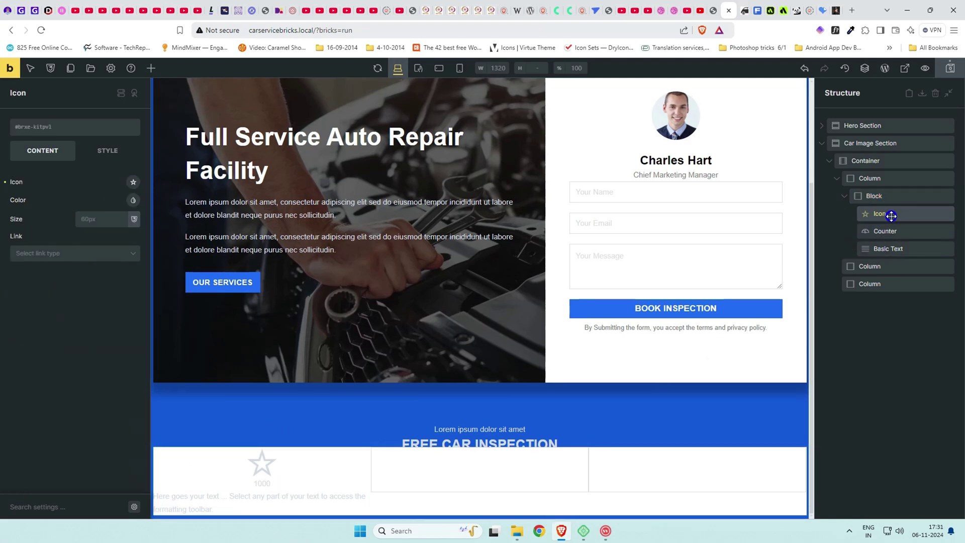
click(134, 184)
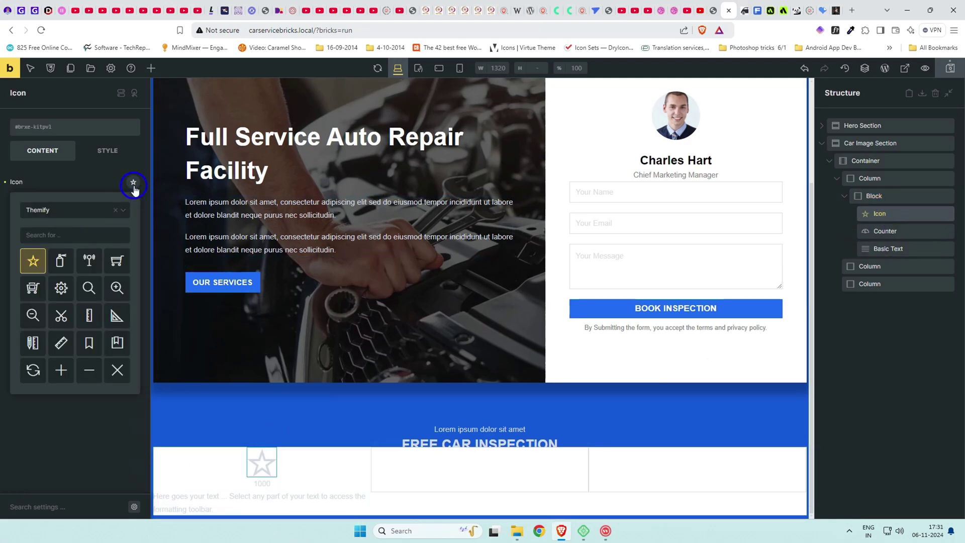
click(82, 209)
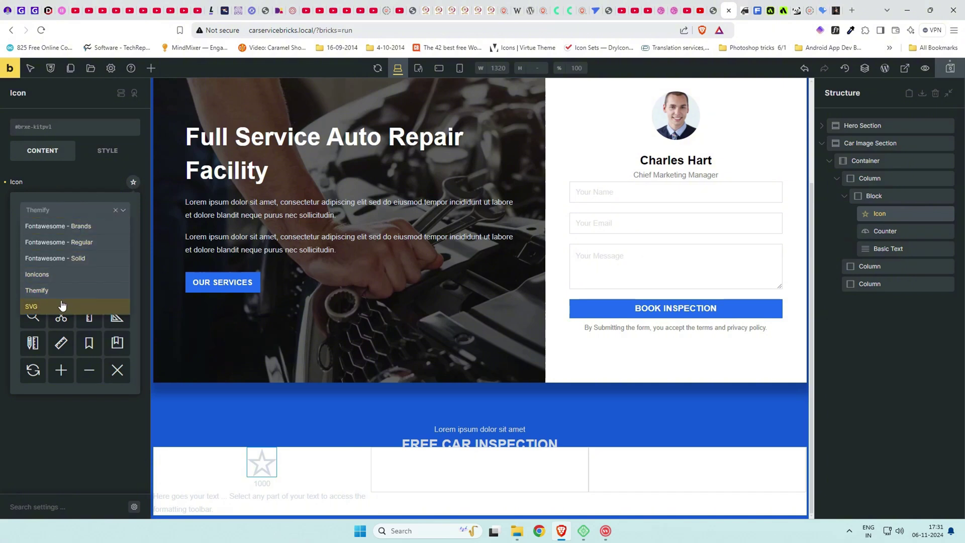
click(77, 258)
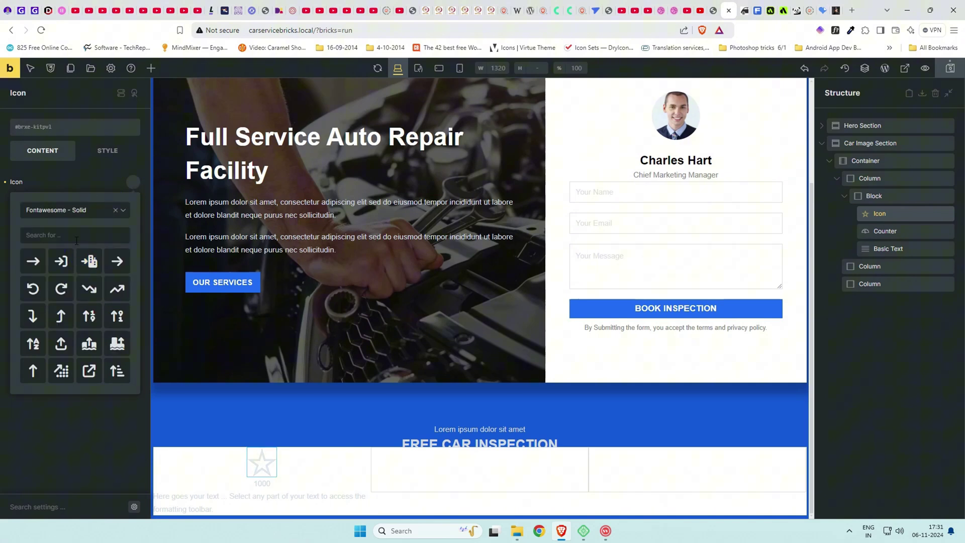
click(117, 288)
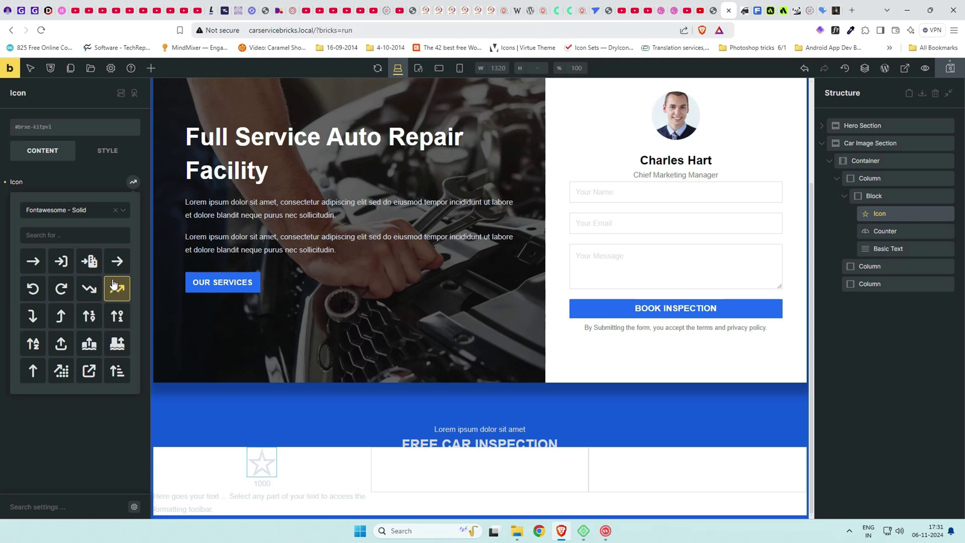
click(91, 187)
click(133, 200)
click(88, 192)
click(92, 219)
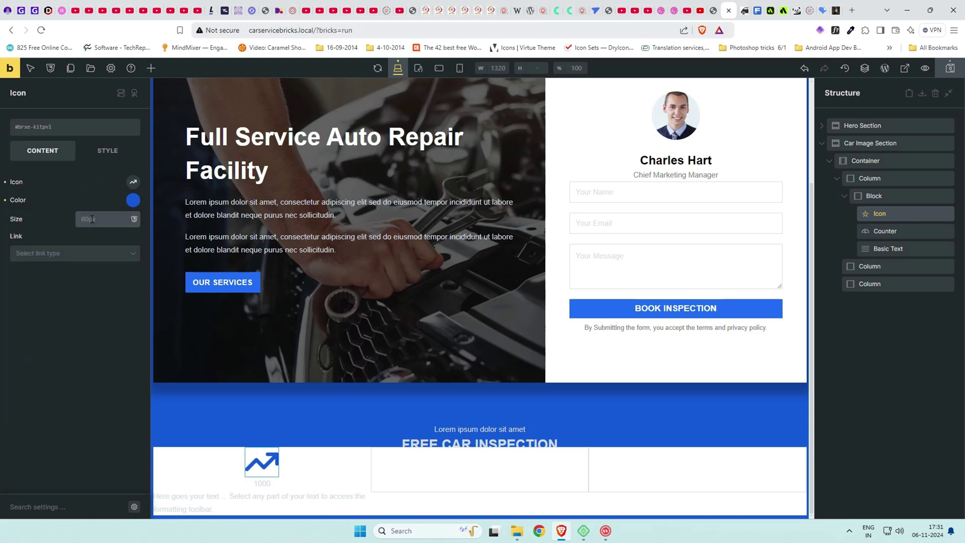
Set the icon size to 4rem and the Counter's count to 20.
text(2rem)
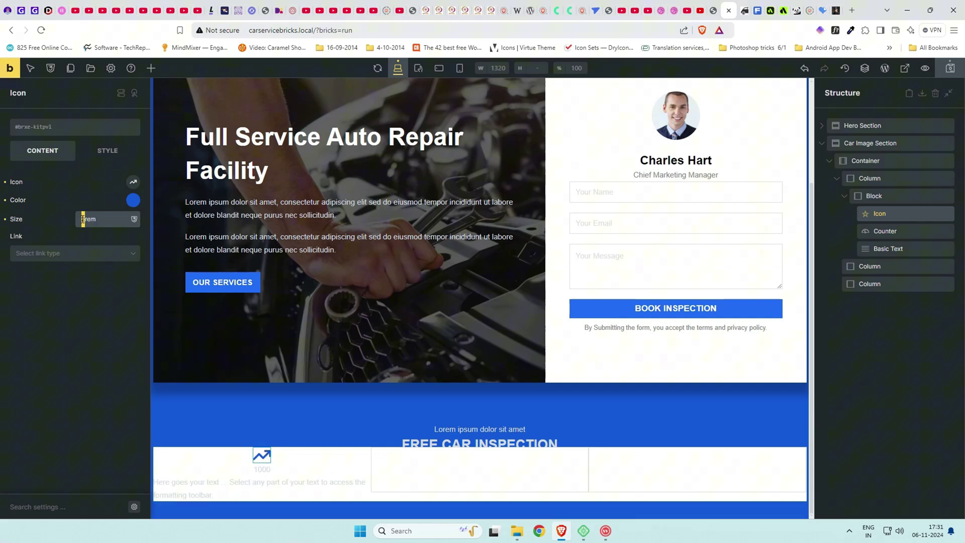
key(Up)
key(Up)
click(898, 233)
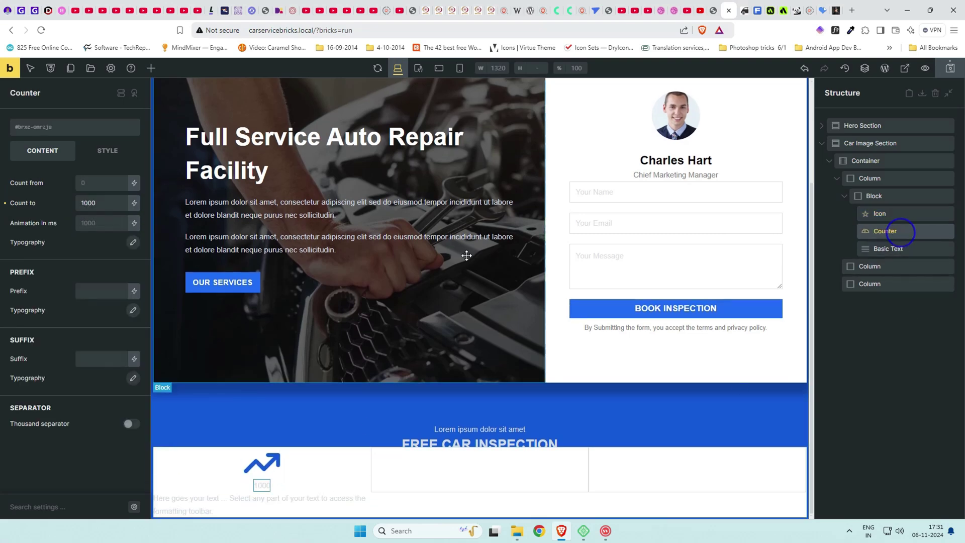
double_click(91, 203)
text(20)
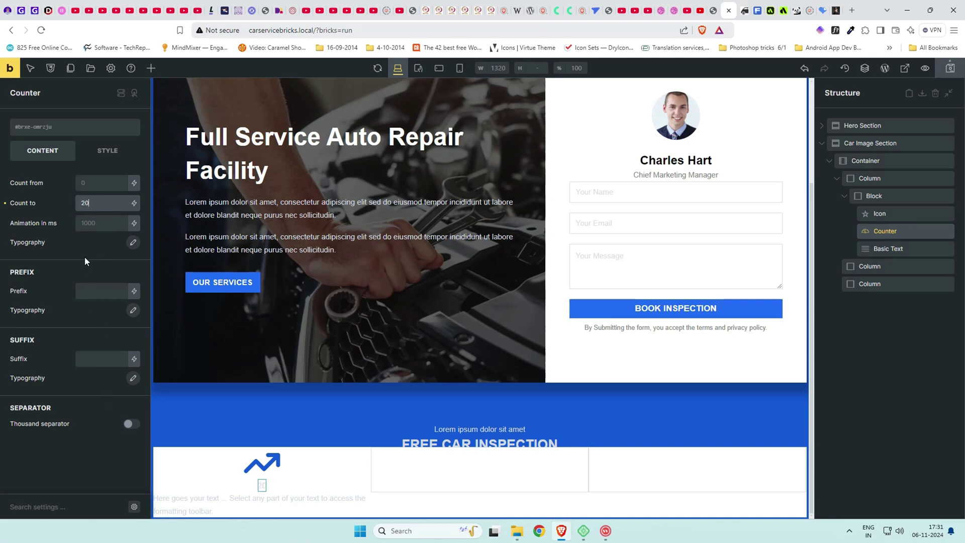
Style the counter number black at 3rem font size and weight 700.
click(132, 242)
click(124, 270)
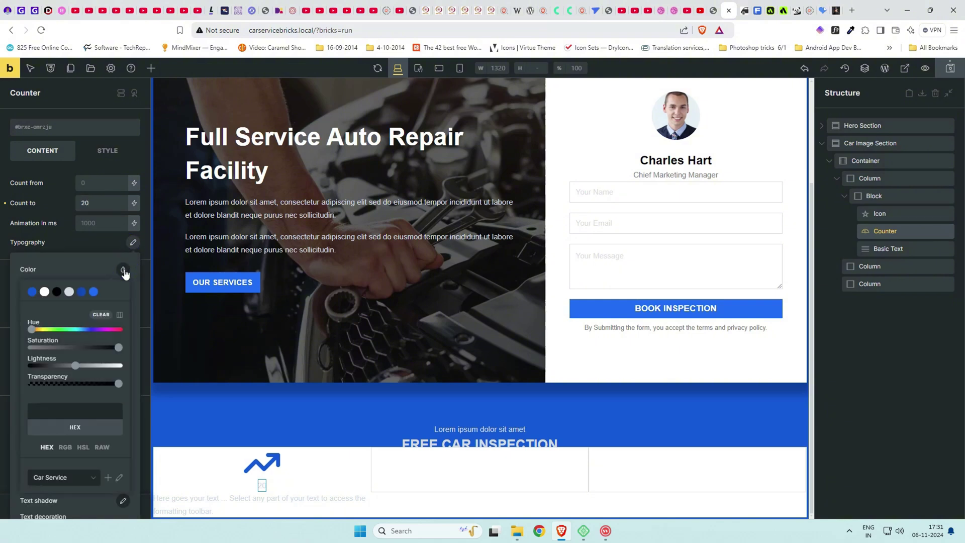
click(56, 292)
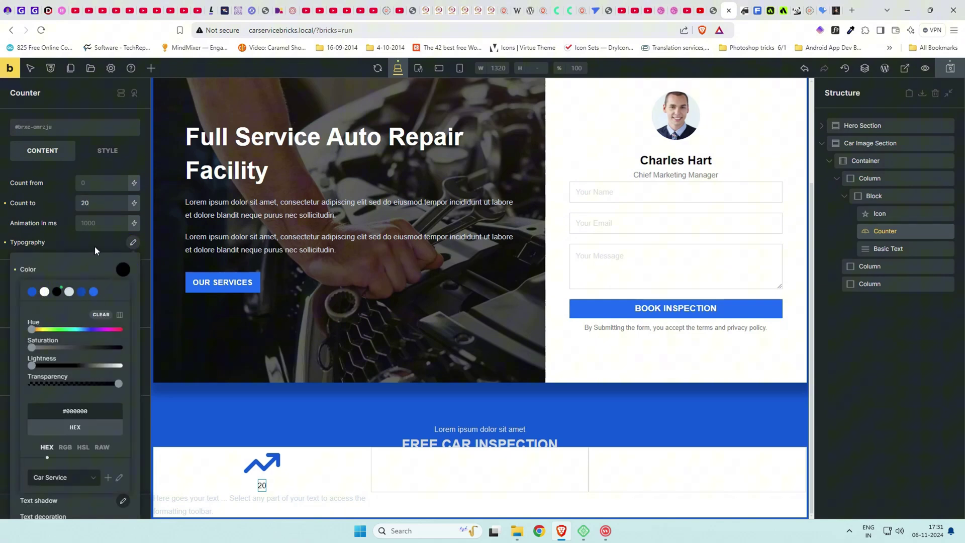
click(94, 245)
click(95, 246)
click(92, 256)
text(2rem)
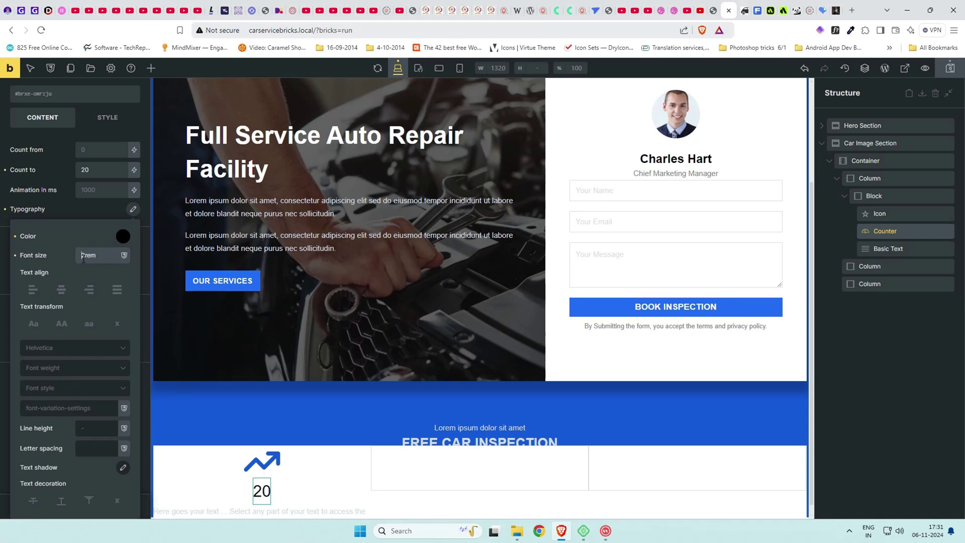
key(Up)
click(75, 367)
click(57, 510)
Replace the Basic Text content with 'Years of Service'.
click(912, 248)
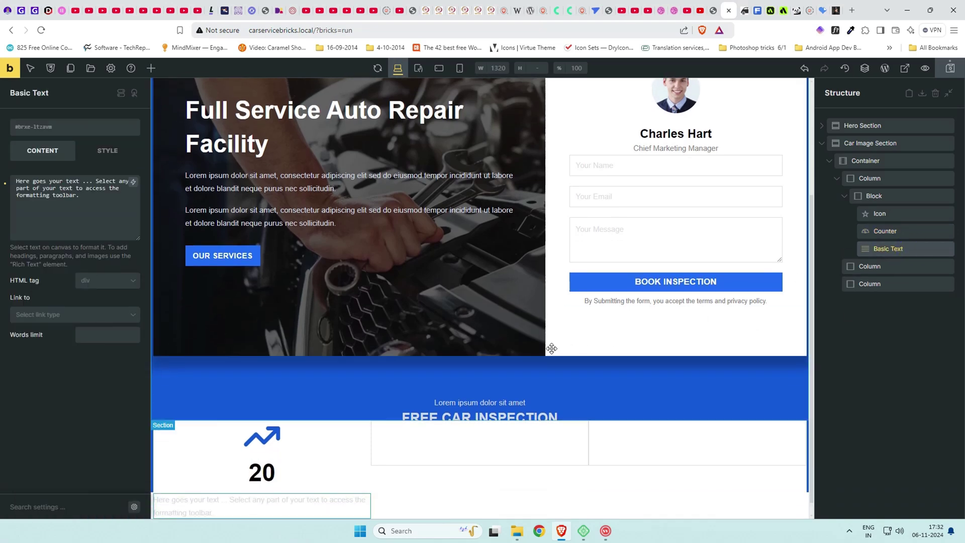
click(713, 10)
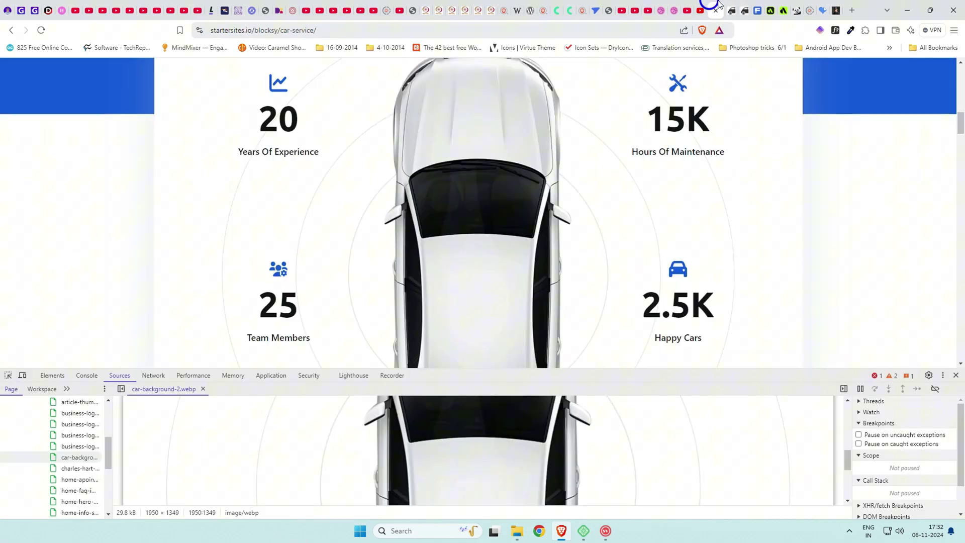
click(729, 11)
drag(78, 195, 4, 183)
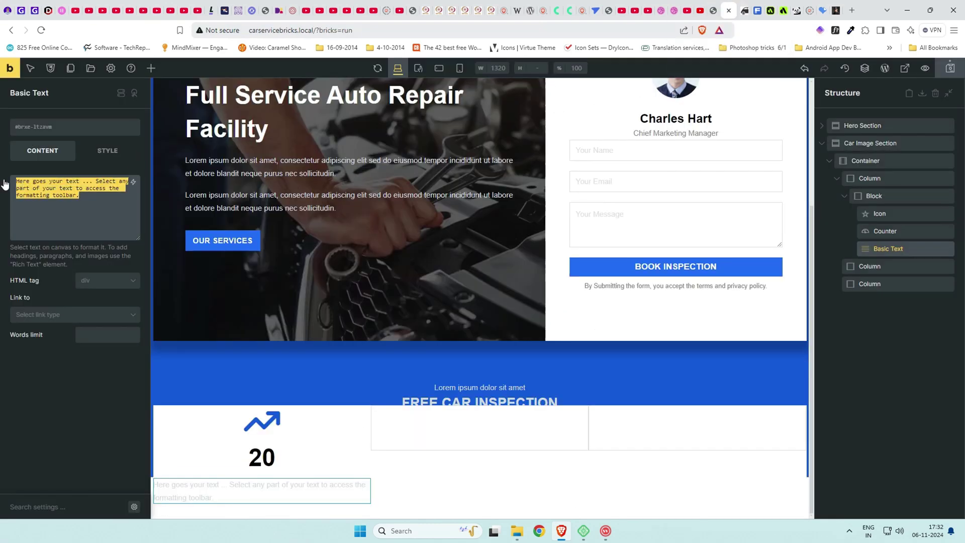
text(Years of Service)
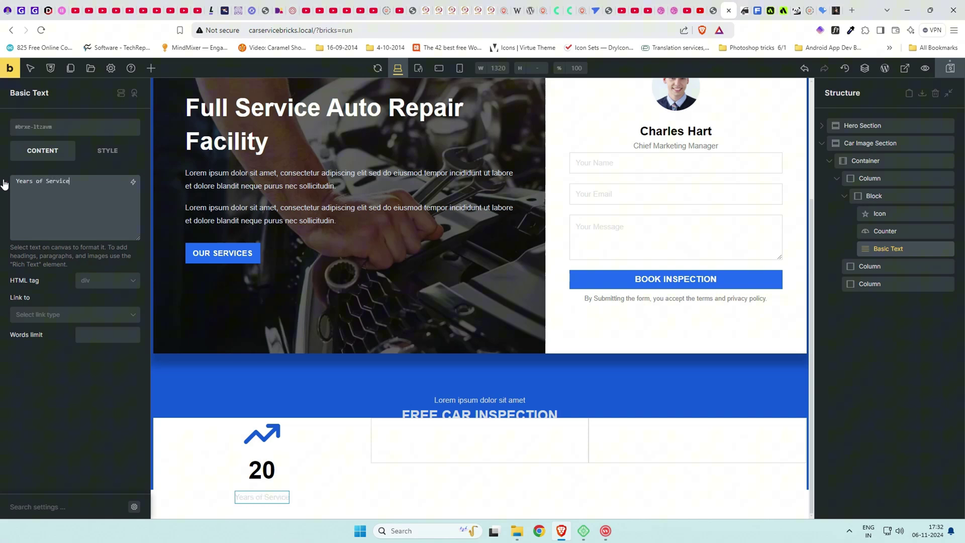
Set the label's typography color to black (#000000).
click(107, 150)
click(95, 209)
click(133, 234)
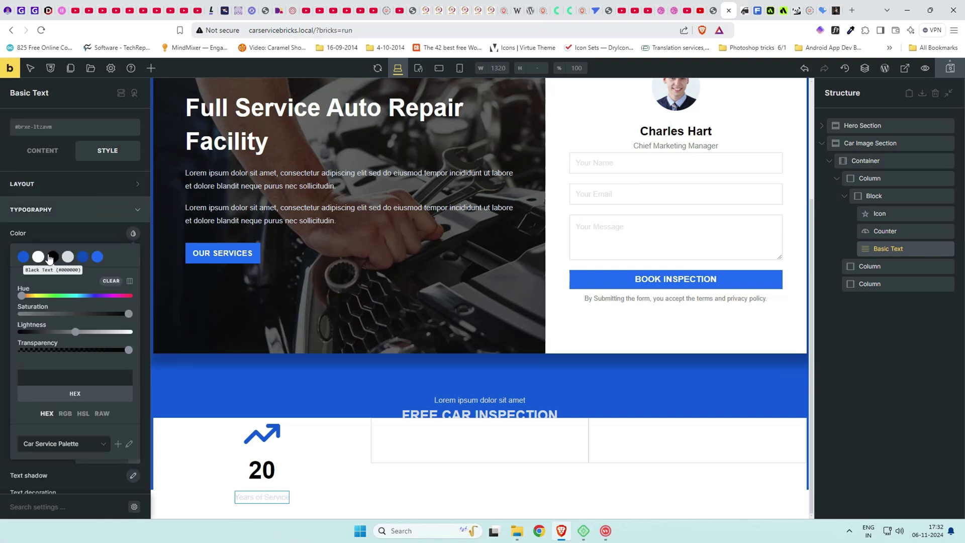
click(133, 233)
click(85, 253)
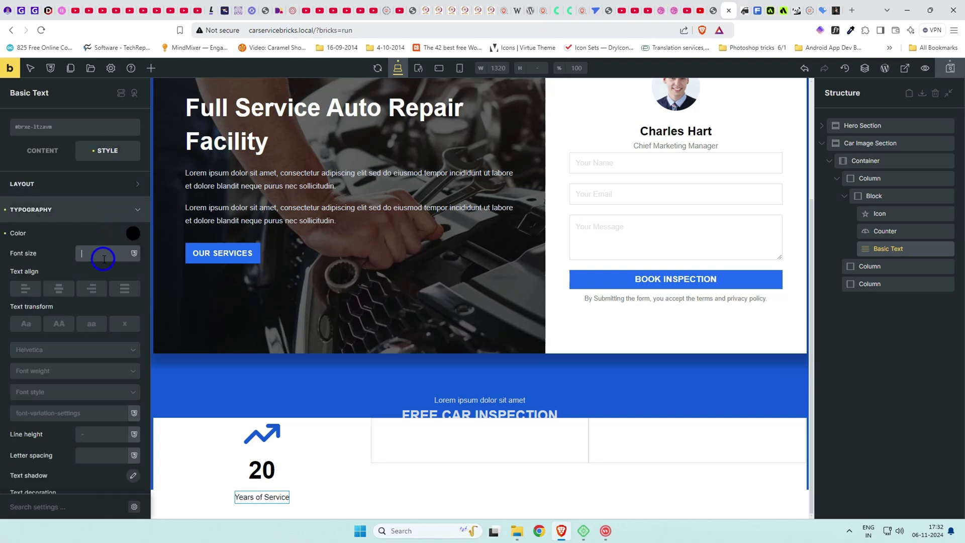
text(1rem)
key(BackSpace)
key(BackSpace)
key(BackSpace)
key(BackSpace)
click(133, 233)
click(133, 233)
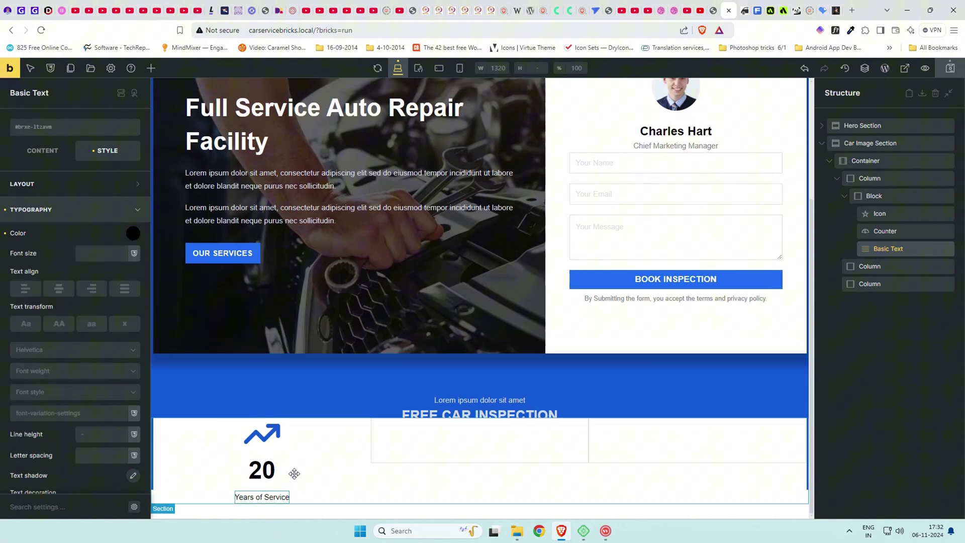
Enlarge the counter's 20 to 4rem font size with weight 900.
click(714, 7)
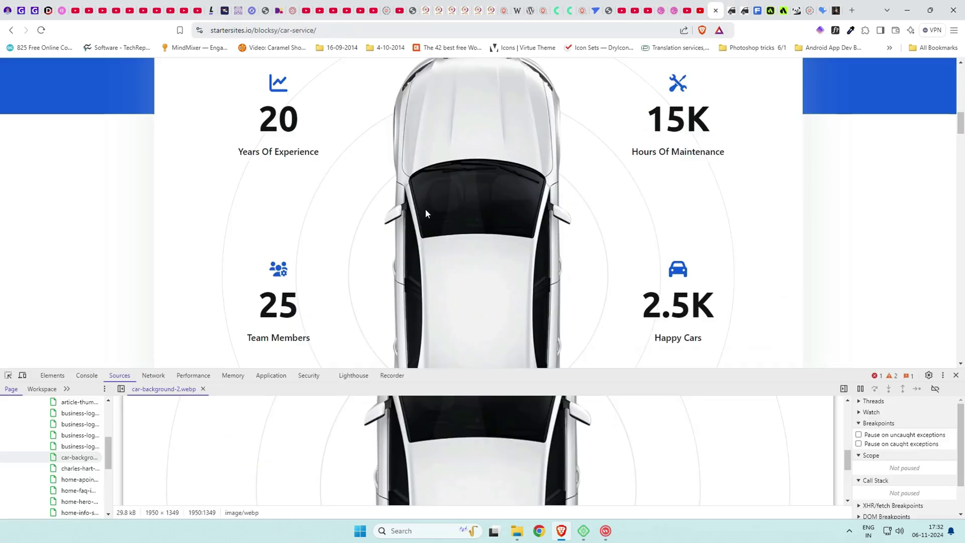
scroll(285, 177, up, 2)
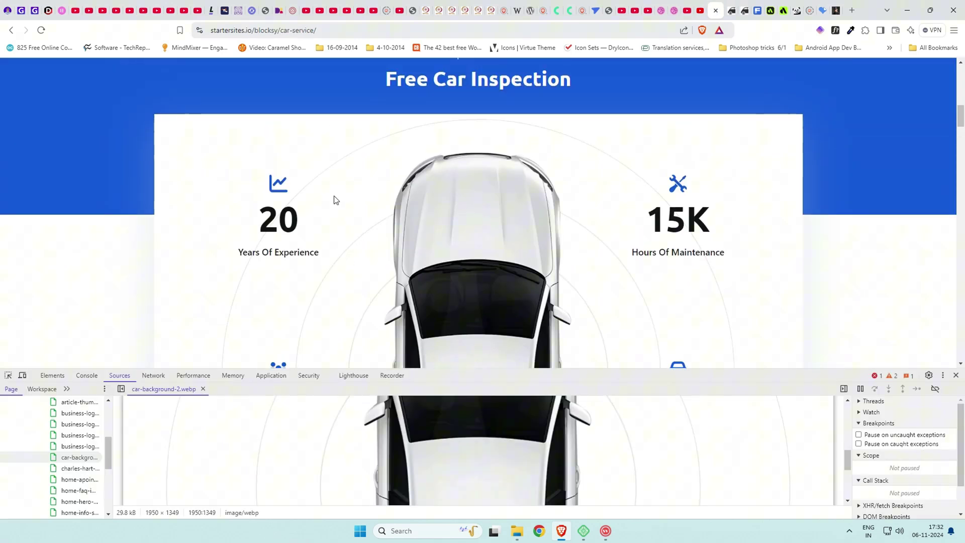
click(731, 7)
click(262, 469)
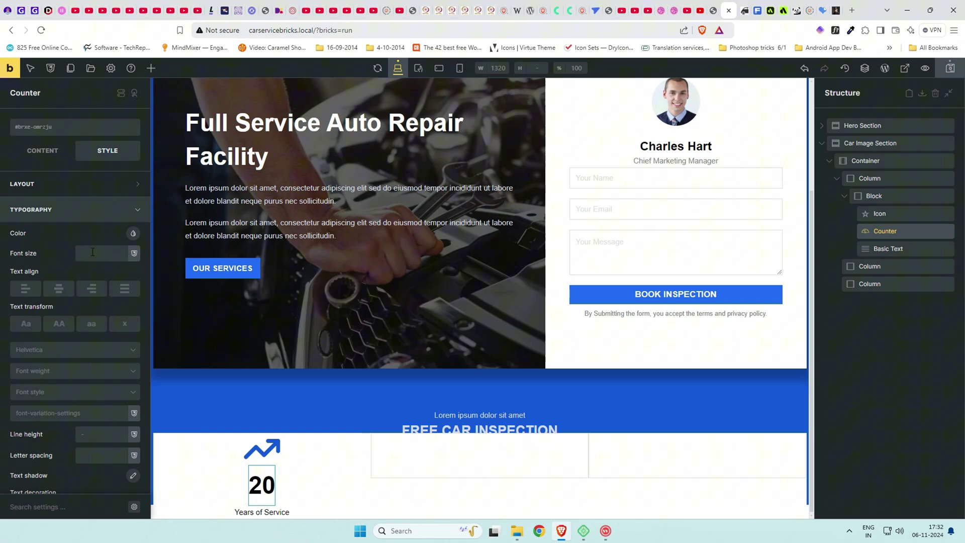
click(43, 150)
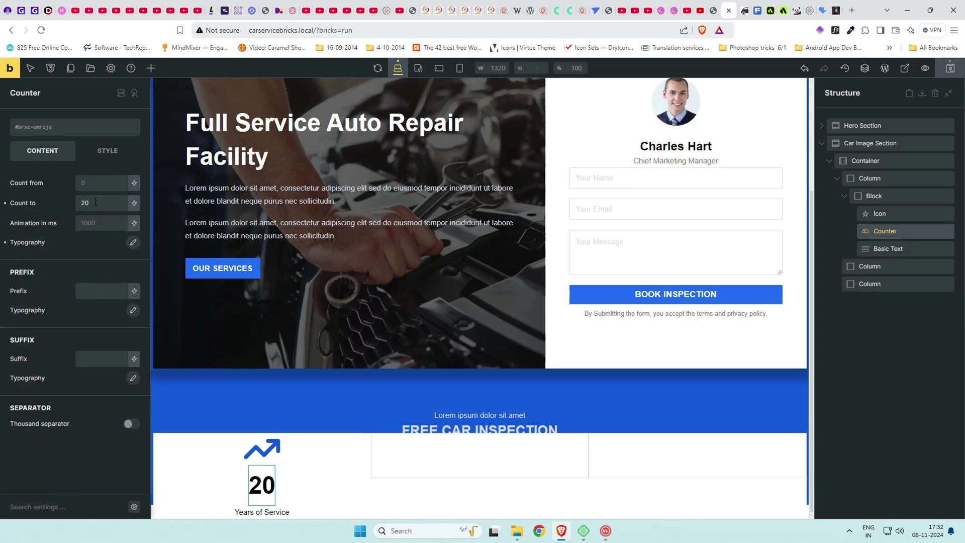
click(132, 243)
click(82, 289)
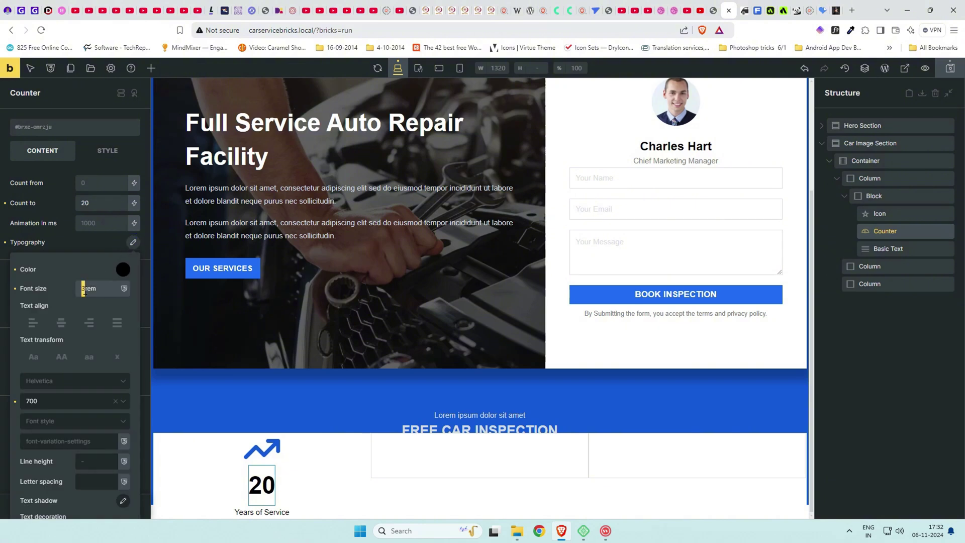
text(4)
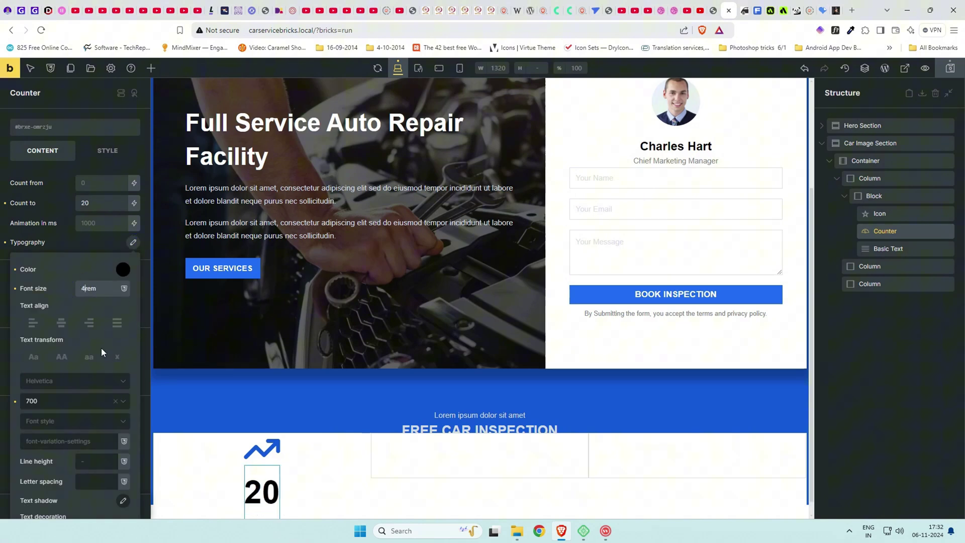
scroll(53, 337, down, 1)
click(66, 368)
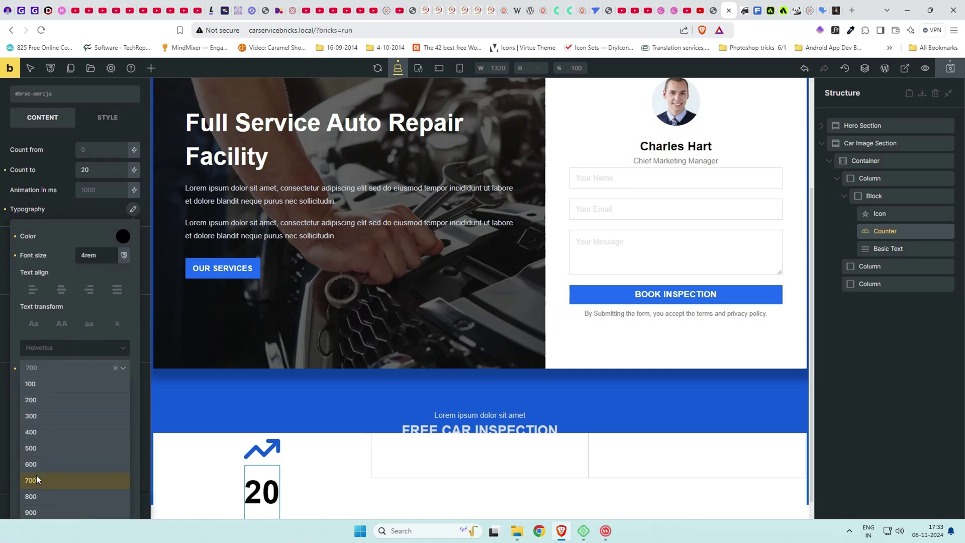
click(44, 518)
Compare with the reference page, then select the Years of Service text and the stats block.
scroll(242, 414, down, 1)
click(714, 7)
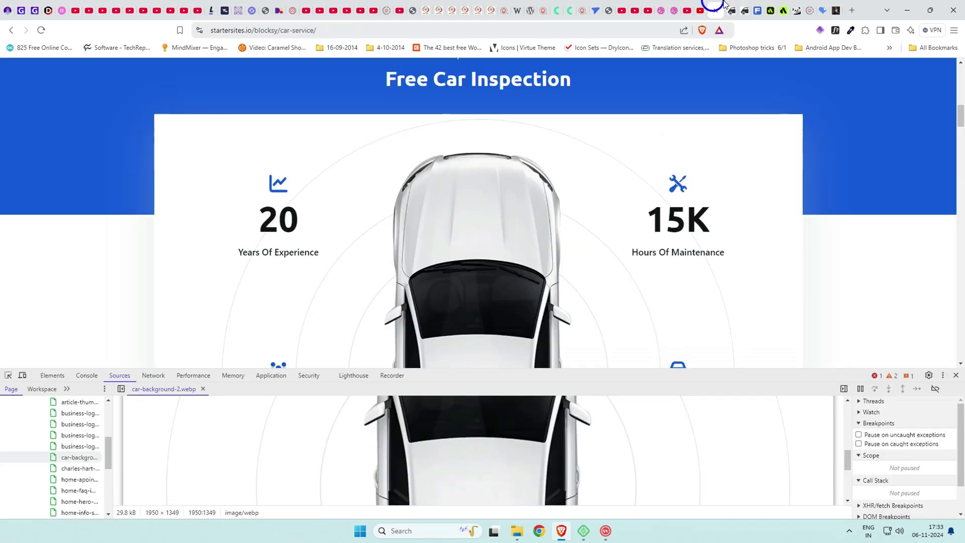
click(729, 8)
click(888, 248)
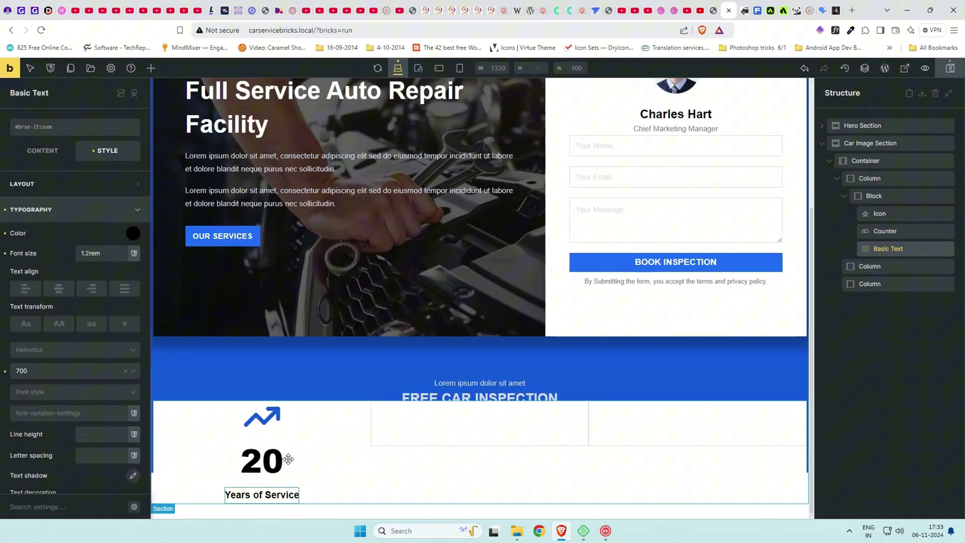
click(845, 196)
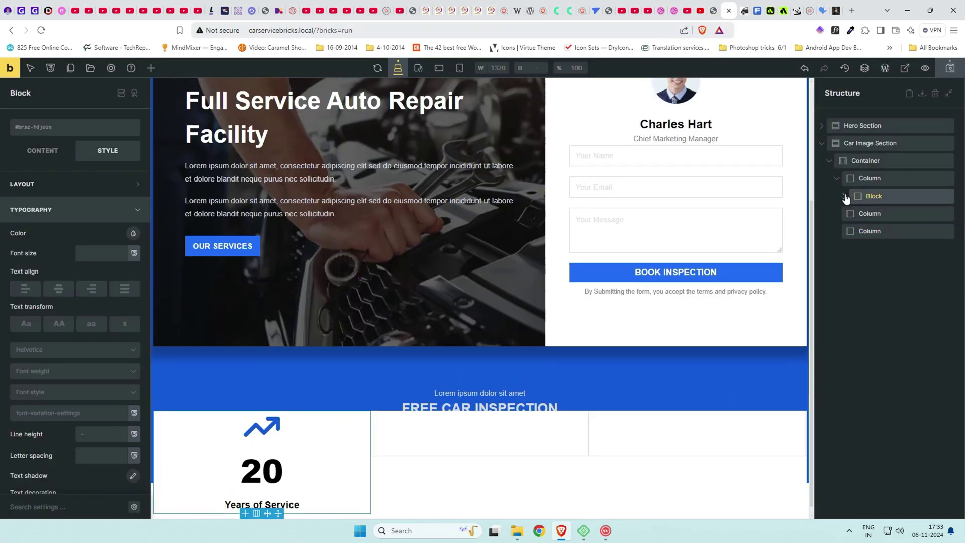
Duplicate the 20 / Years of Service stats block in the first column.
right_click(892, 199)
click(893, 243)
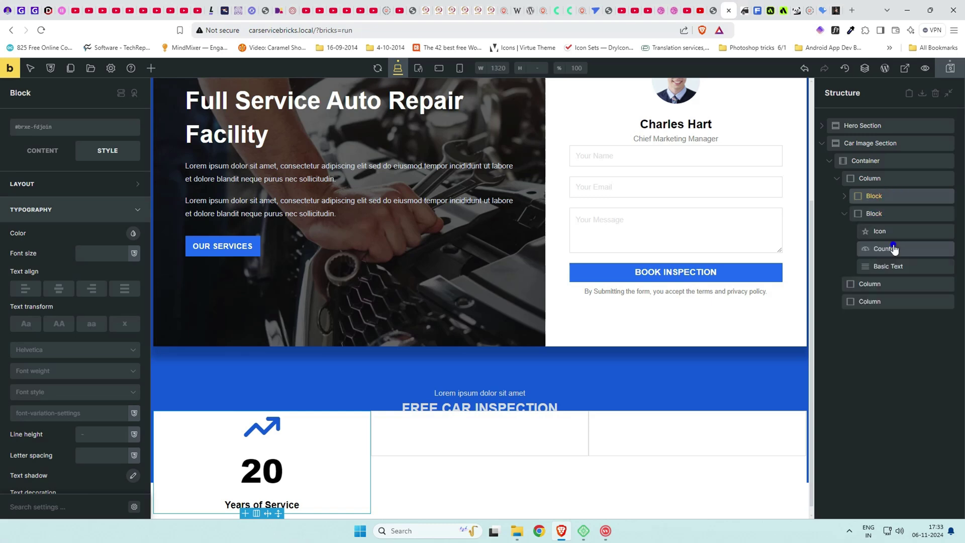
scroll(532, 351, down, 2)
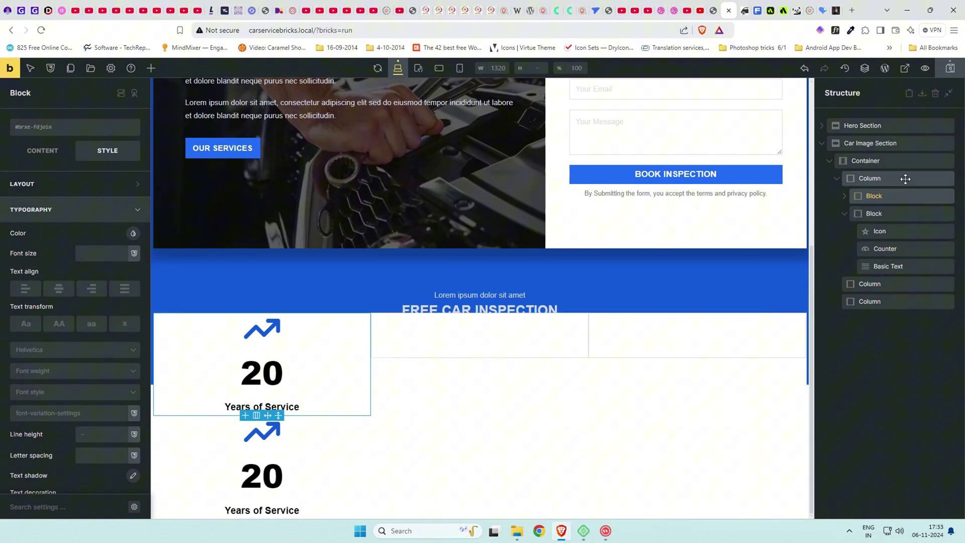
Set the first column's column gap and row gap to 20.
click(905, 179)
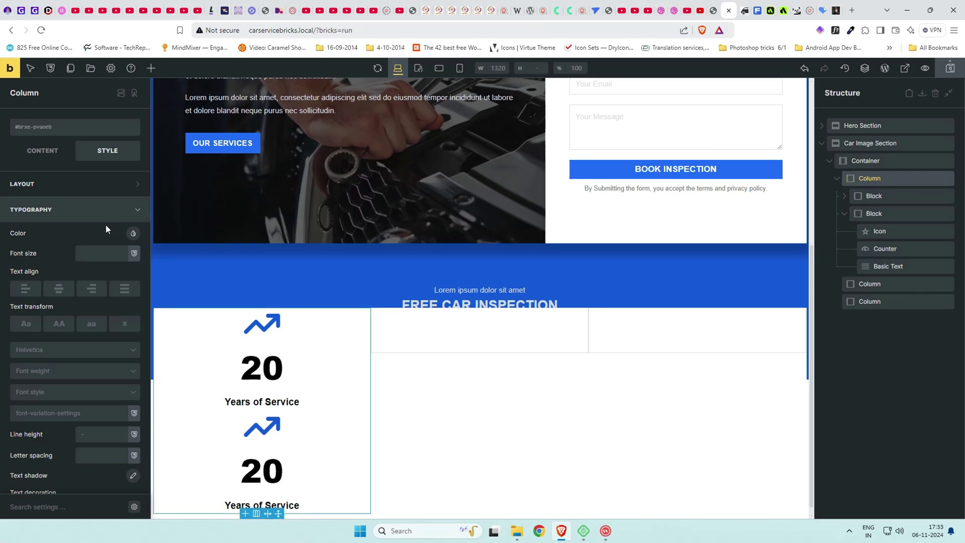
click(41, 152)
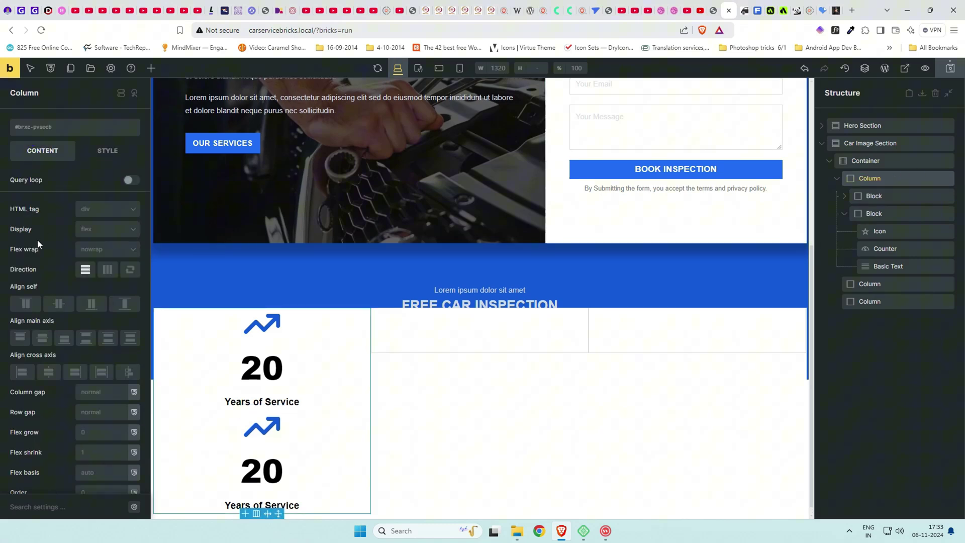
click(95, 389)
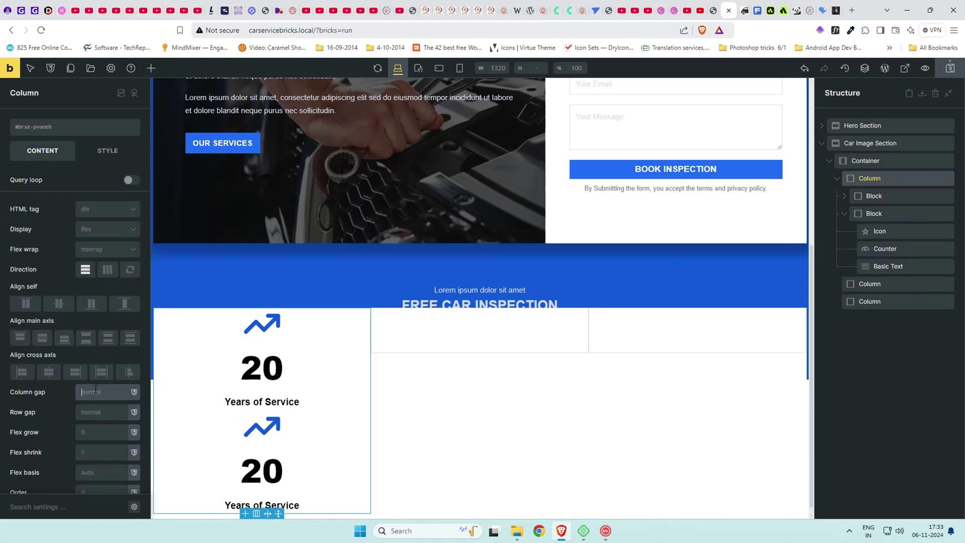
key(BackSpace)
key(BackSpace)
key(Tab)
text(20)
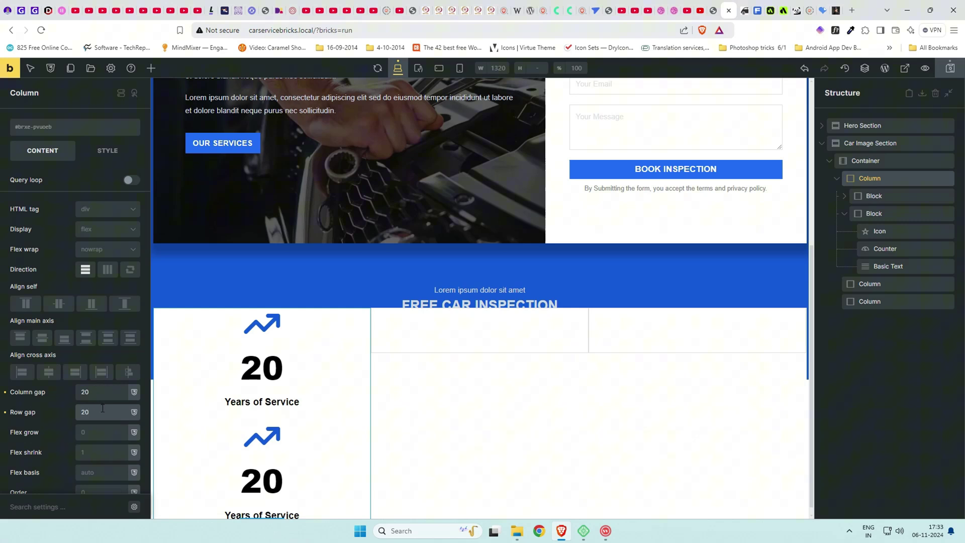
Give the first stats block a 2rem bottom margin and compare it with the reference page.
click(894, 196)
click(120, 153)
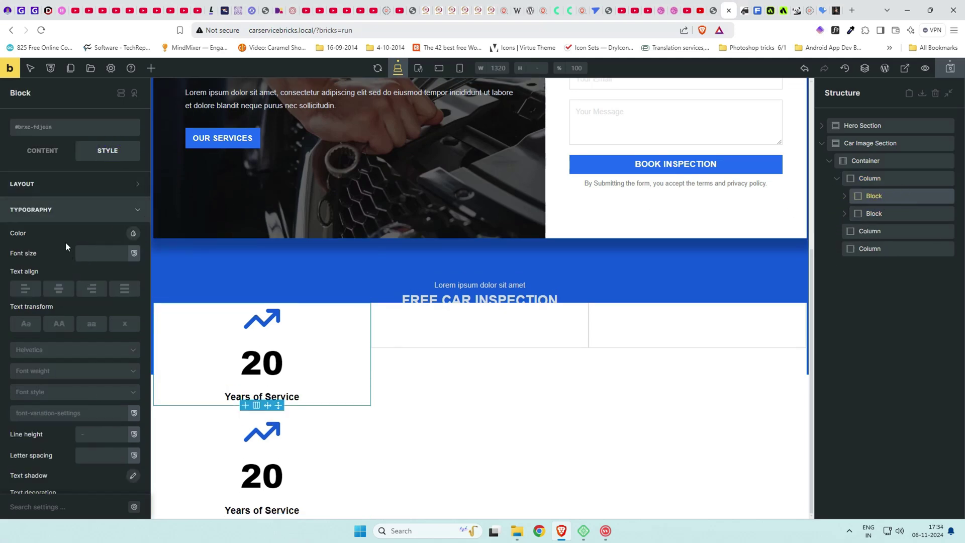
click(70, 185)
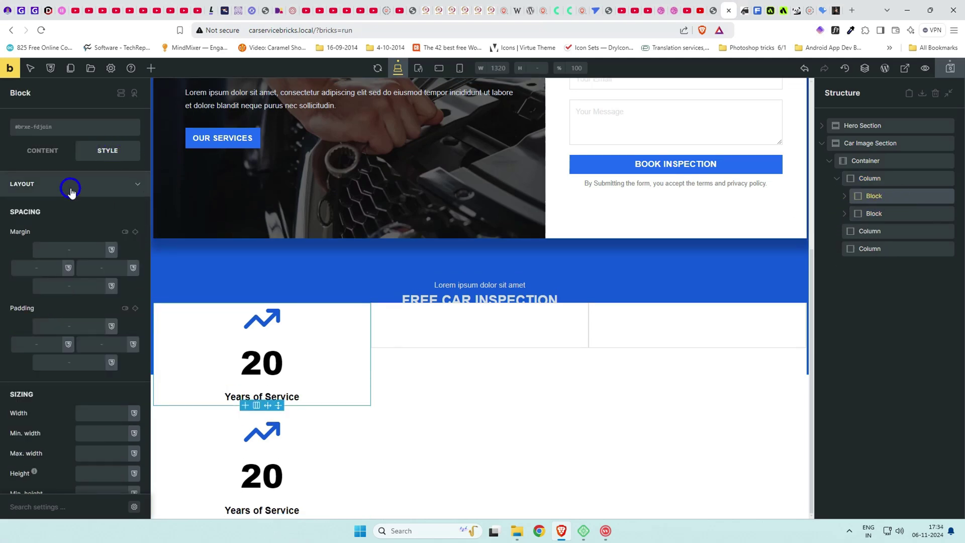
click(75, 285)
text(2rem)
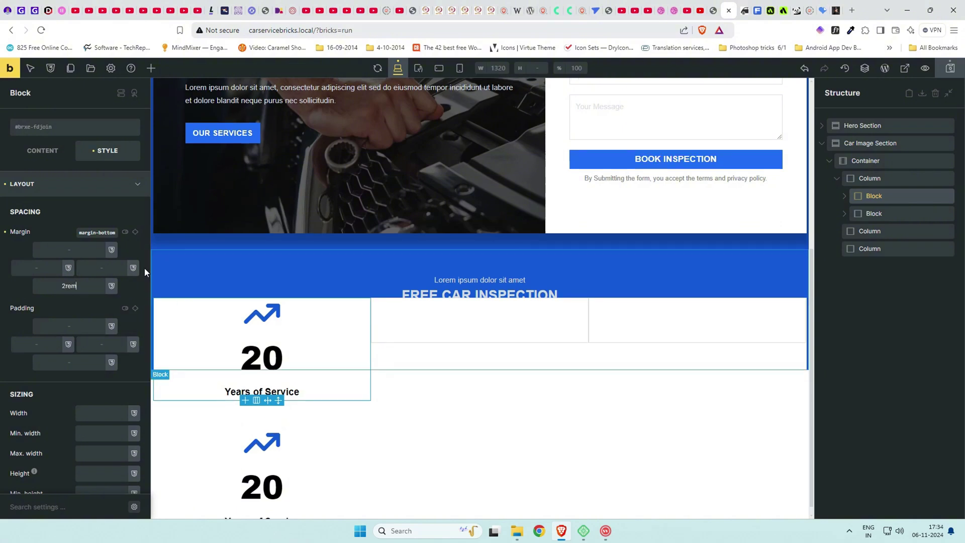
click(716, 10)
scroll(293, 268, down, 4)
scroll(299, 276, up, 3)
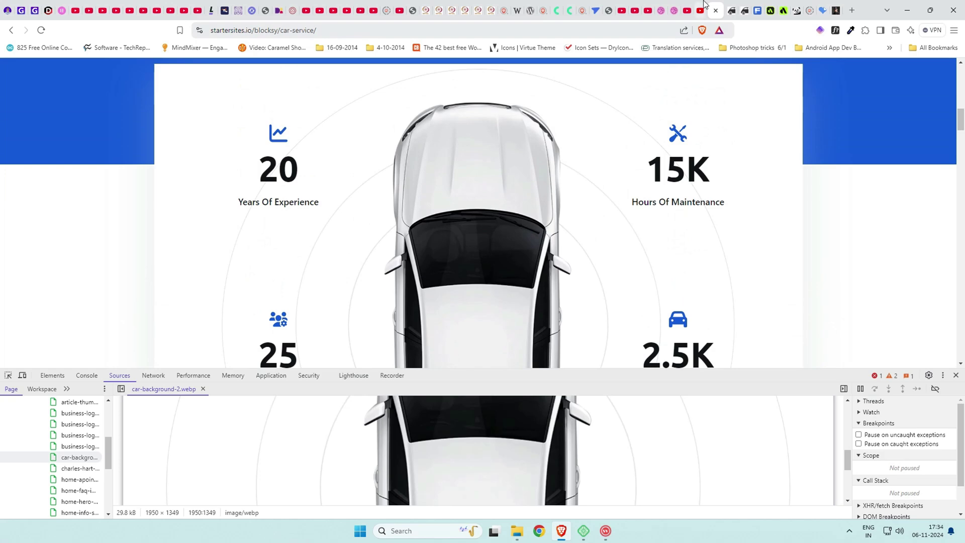
click(729, 10)
Raise the first block's bottom margin to 4rem and recheck the layout against the reference.
click(68, 291)
text(4rem)
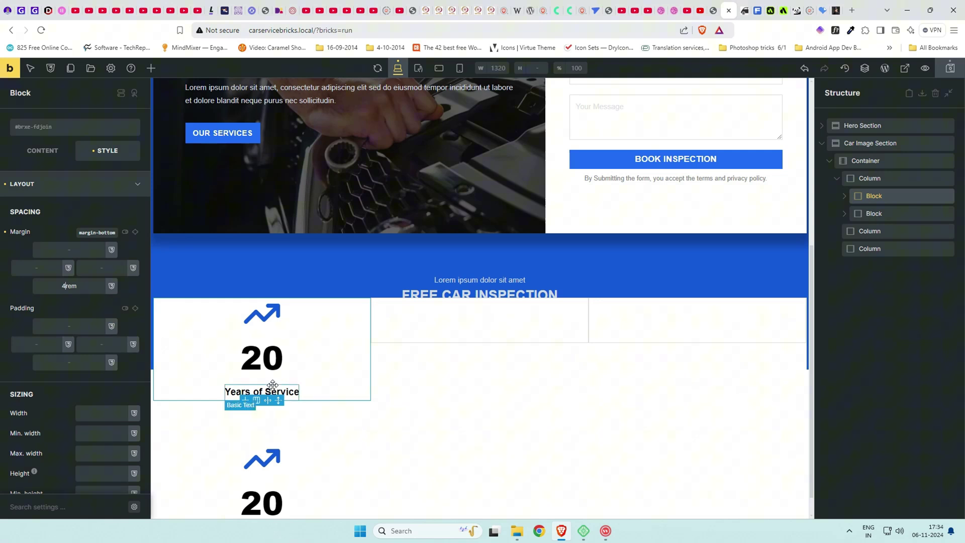
scroll(418, 432, down, 1)
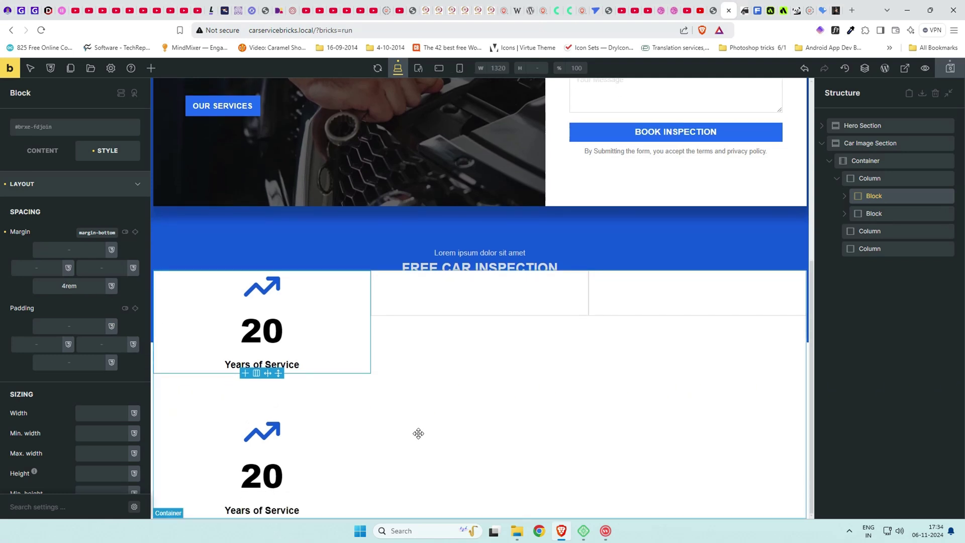
click(887, 212)
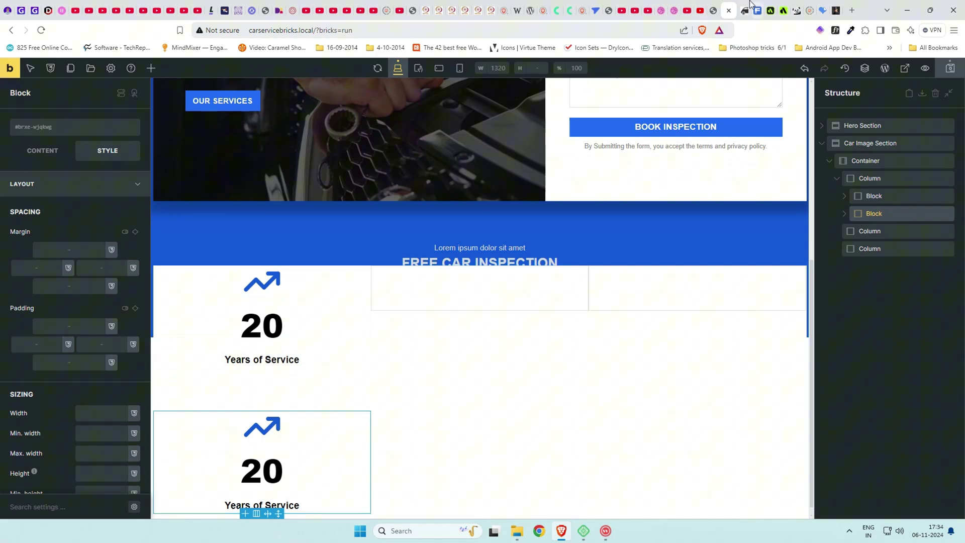
click(714, 10)
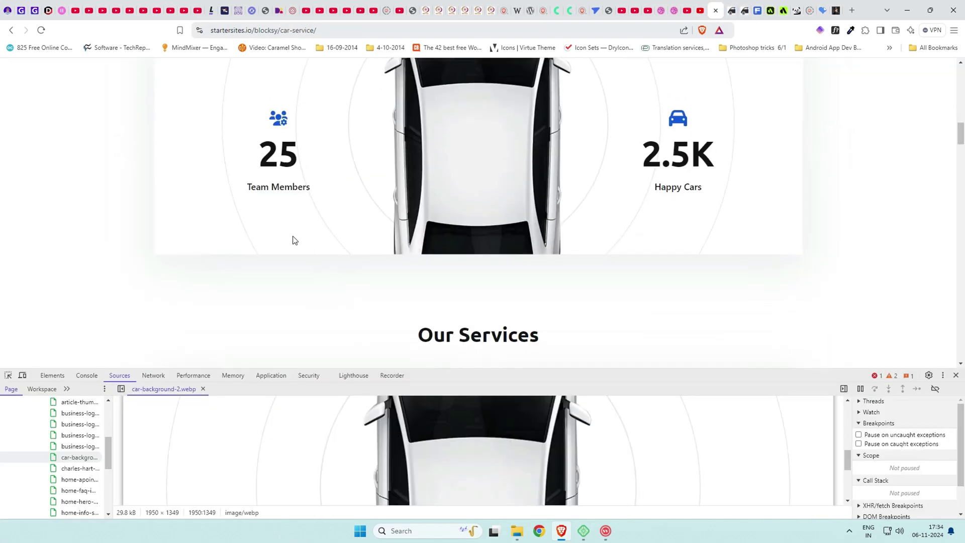
click(733, 7)
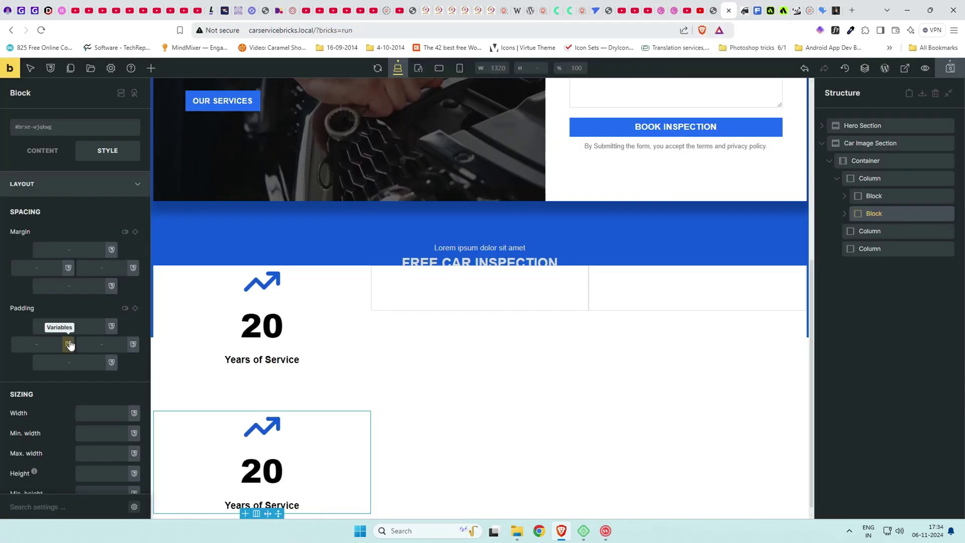
click(862, 161)
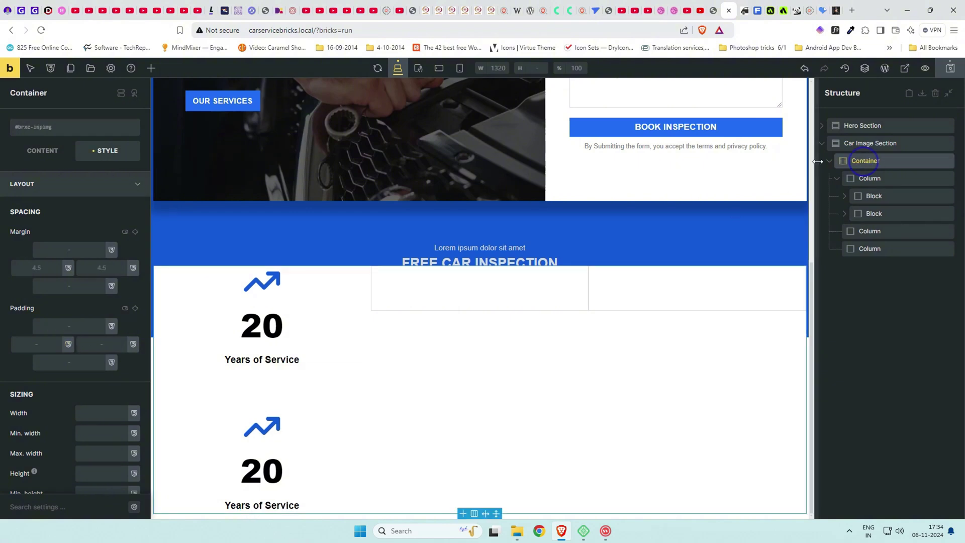
click(829, 162)
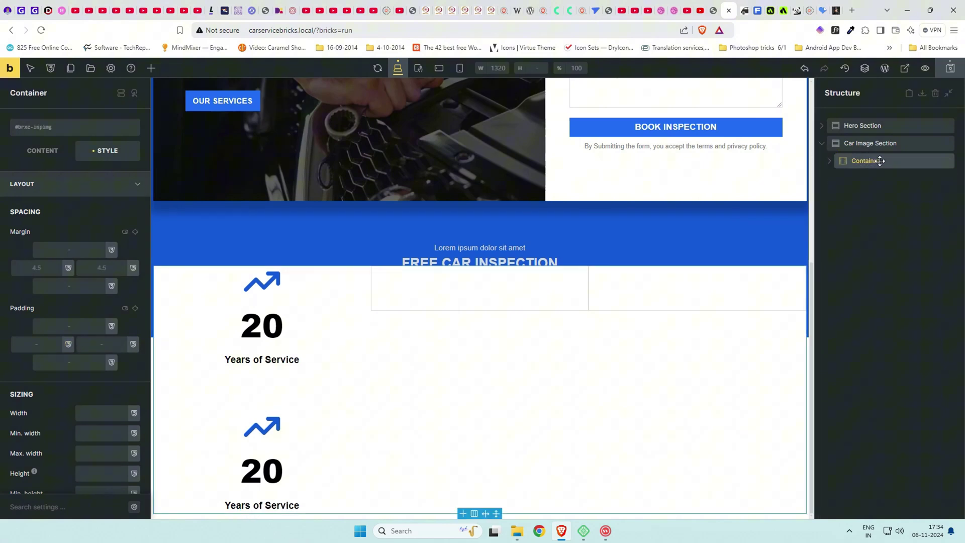
click(829, 162)
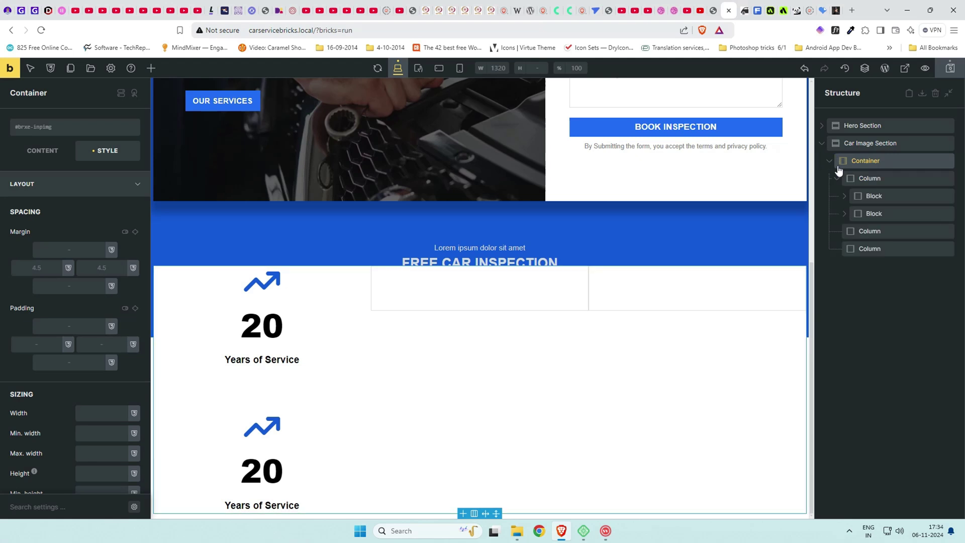
Set 2rem padding, linked on all four sides, for the first column.
click(882, 176)
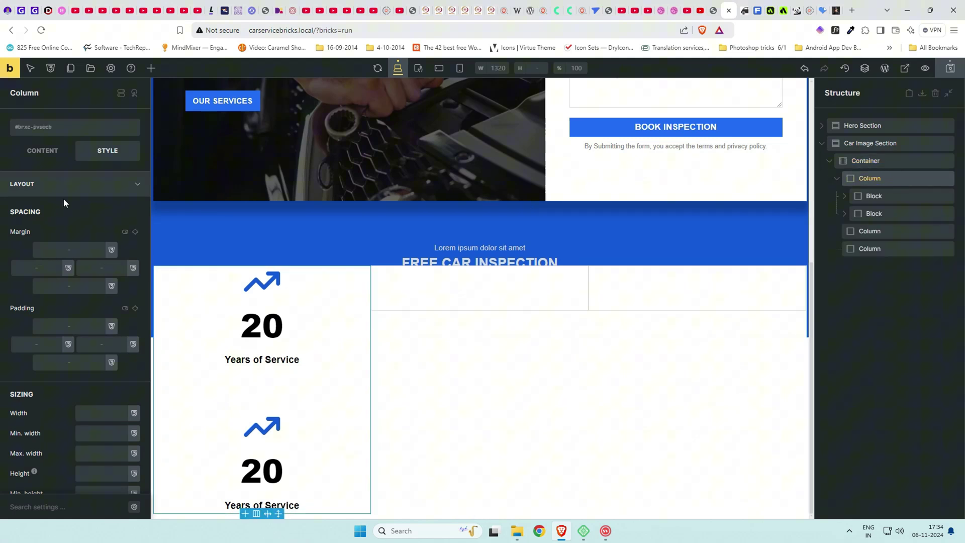
click(67, 326)
text(2rem)
key(Up)
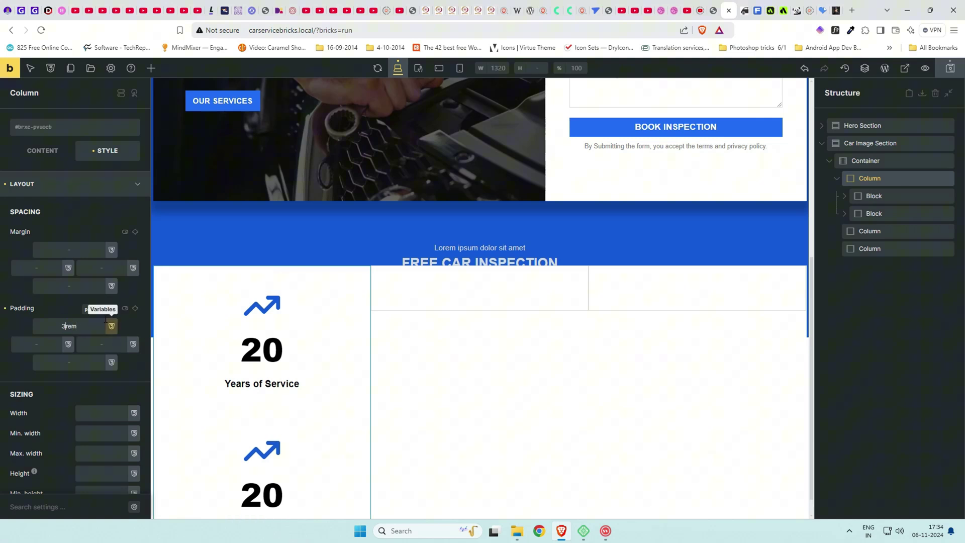
click(135, 309)
click(66, 325)
key(Down)
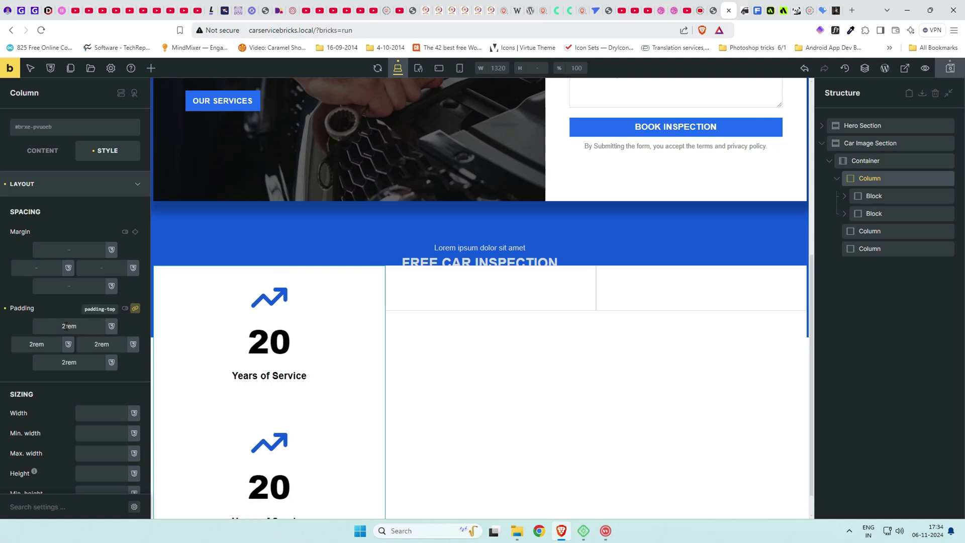
Give the first column 2rem top and bottom margins.
scroll(382, 467, down, 1)
click(72, 250)
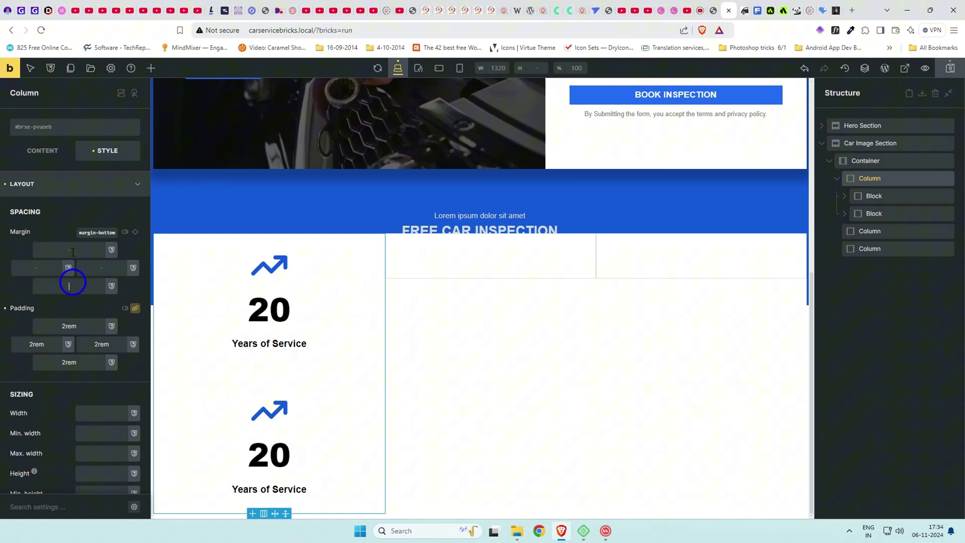
text(2rem)
click(81, 285)
text(2rem)
scroll(476, 401, down, 1)
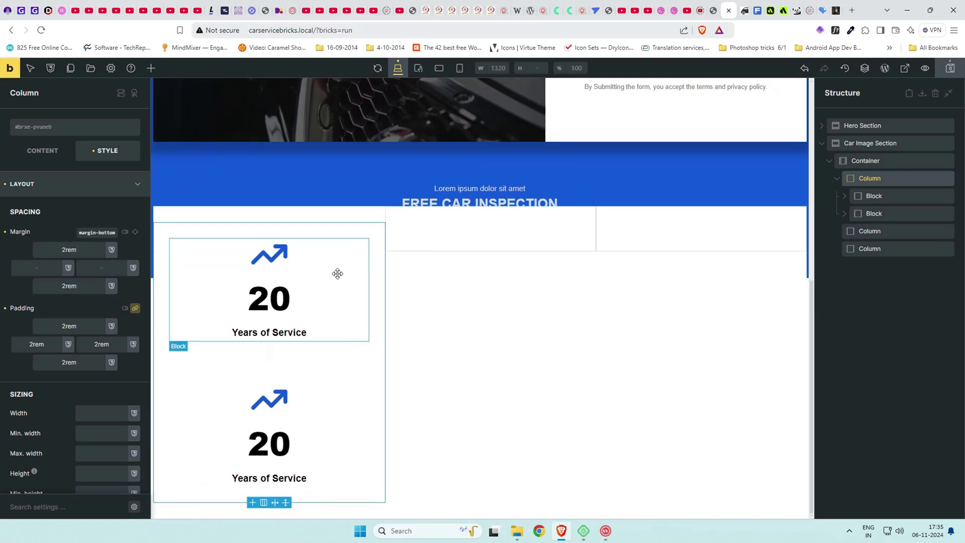
Duplicate the first stats column together with its stats blocks.
click(837, 179)
right_click(878, 180)
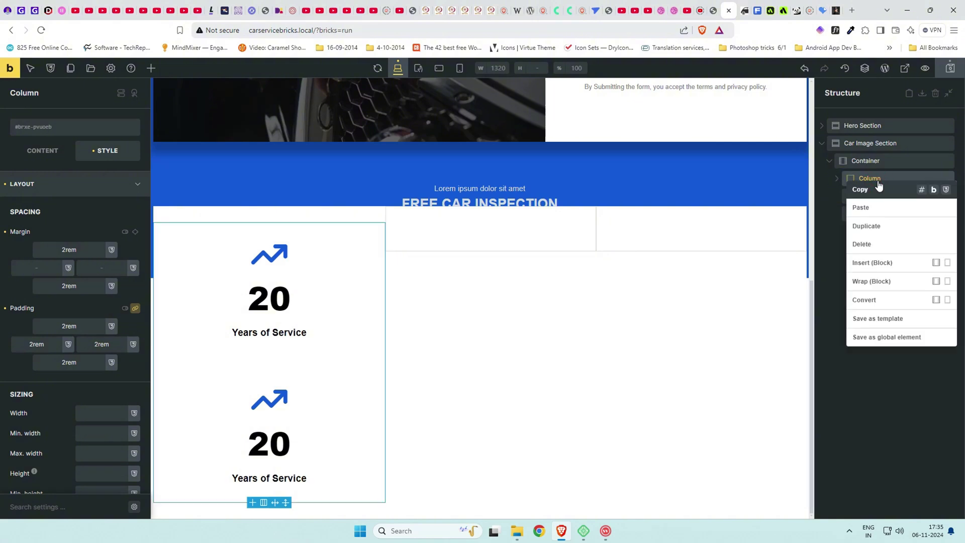
click(880, 224)
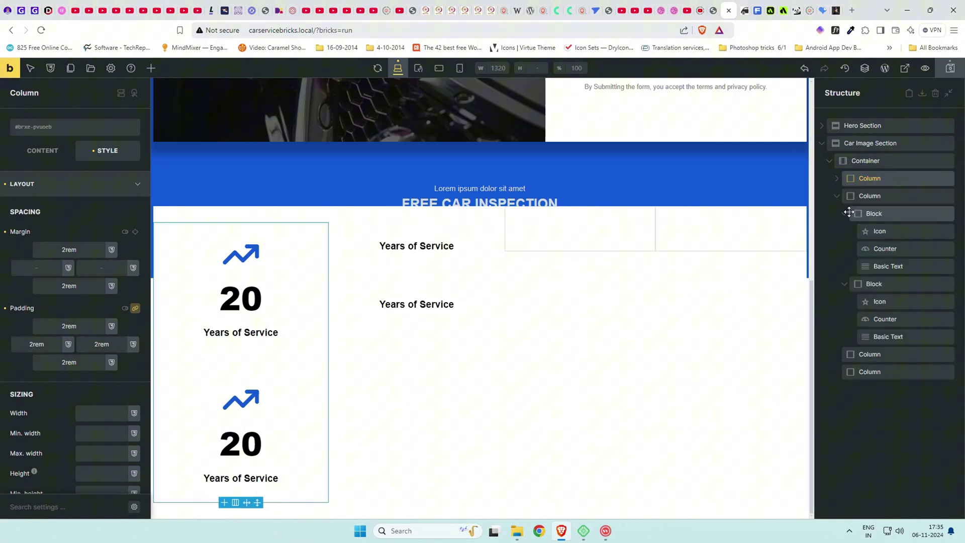
Delete the extra empty column and reorder so the empty column sits in the middle.
click(838, 196)
right_click(898, 214)
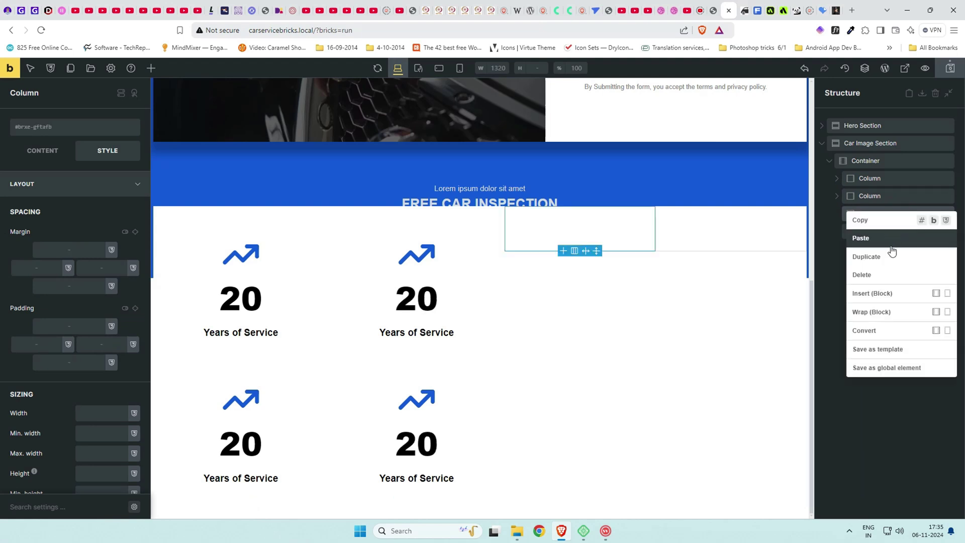
click(885, 275)
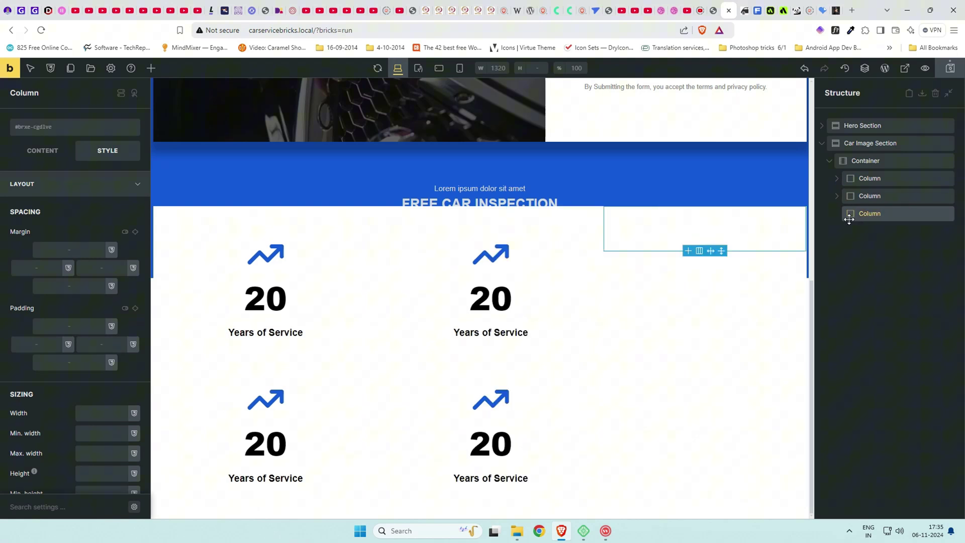
drag(867, 196, 879, 223)
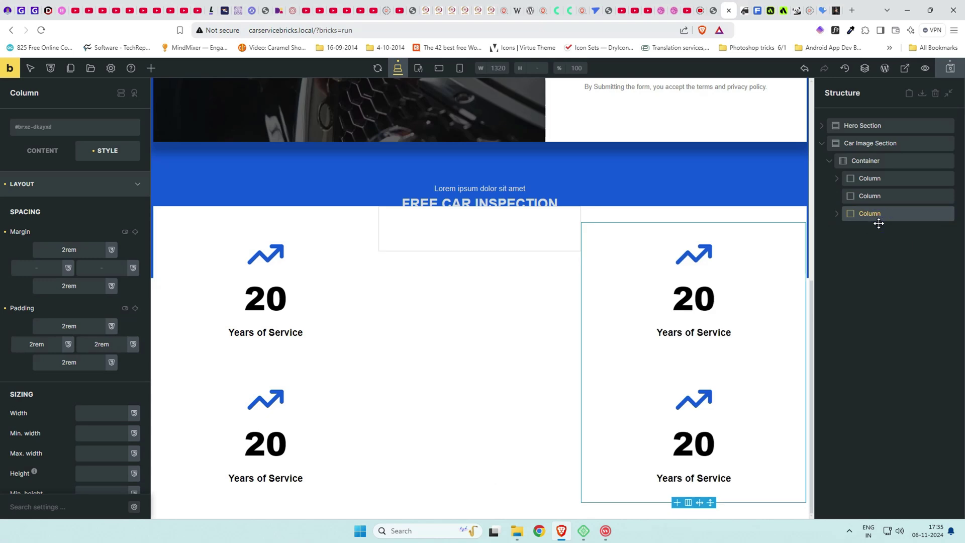
click(865, 161)
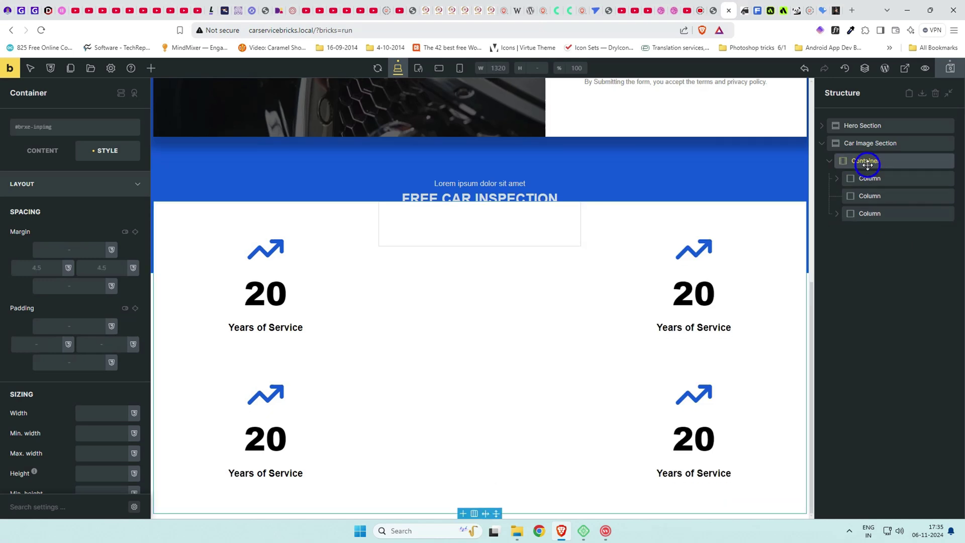
Set the white-car-bg image as the stats container's background.
click(68, 187)
click(80, 232)
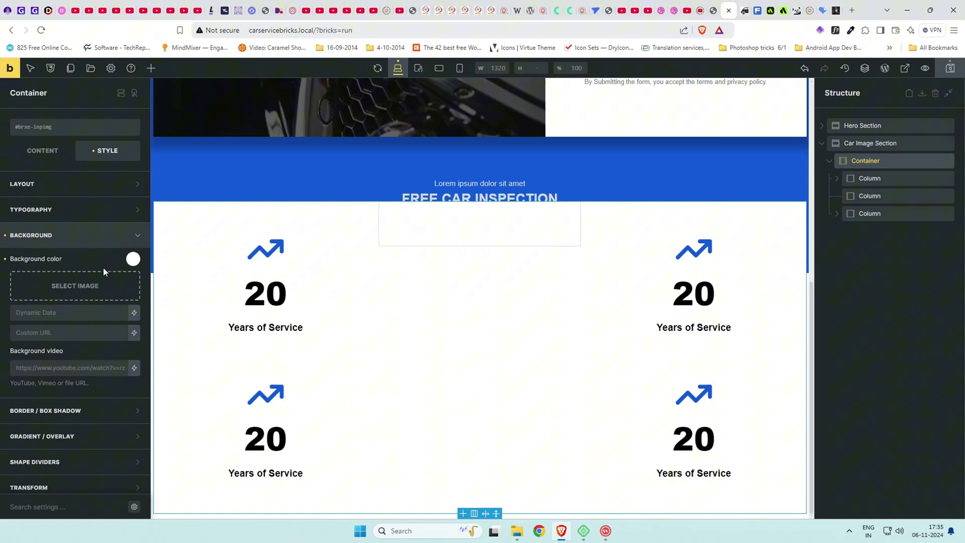
click(96, 274)
click(58, 189)
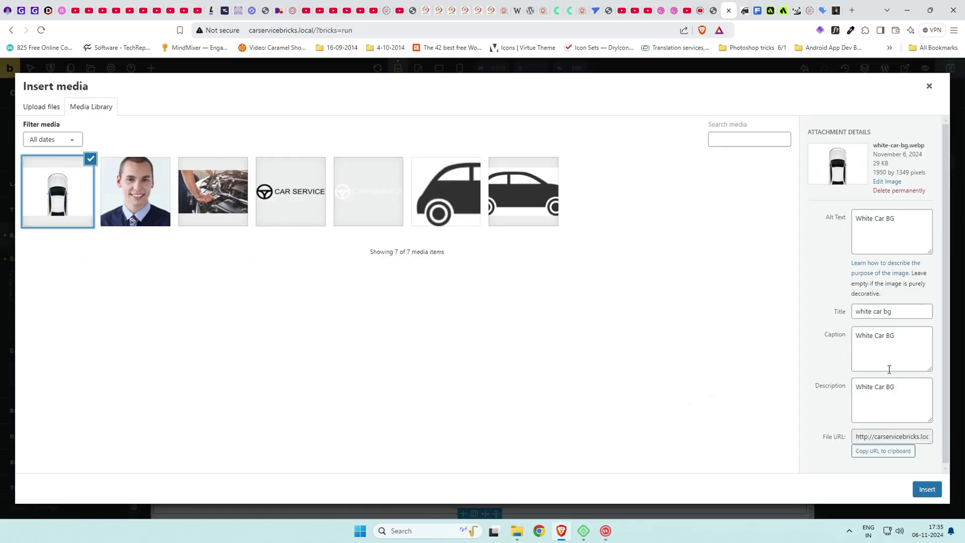
click(927, 489)
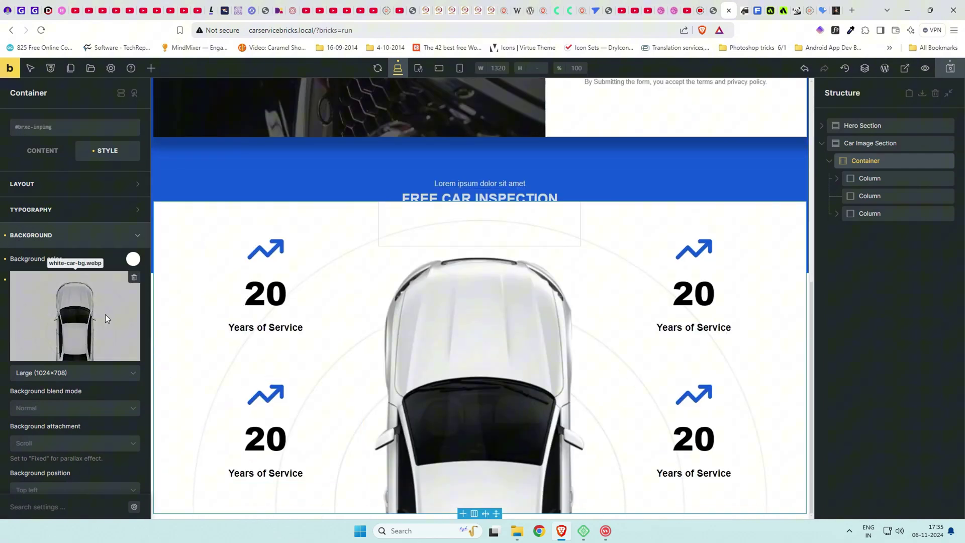
Use the Full image size for the car background.
click(94, 372)
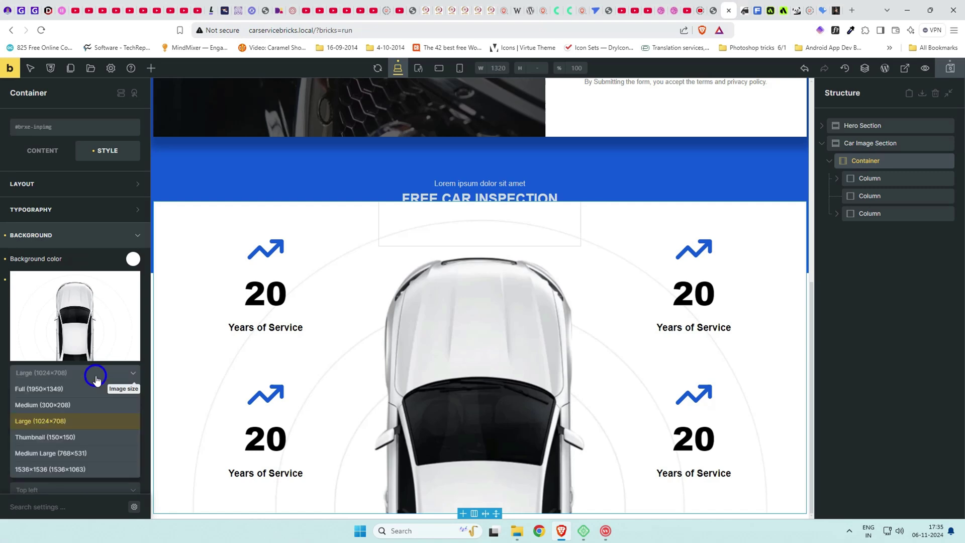
click(82, 405)
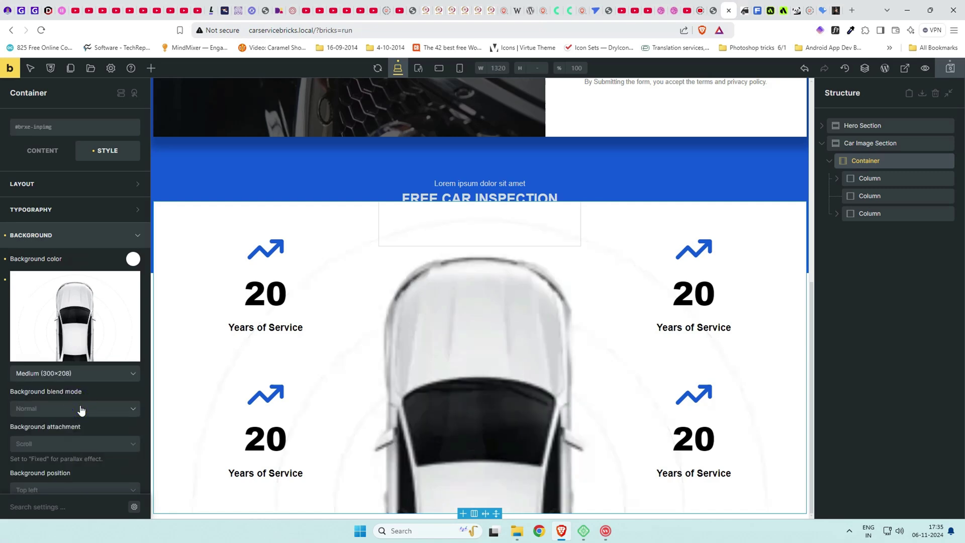
click(98, 378)
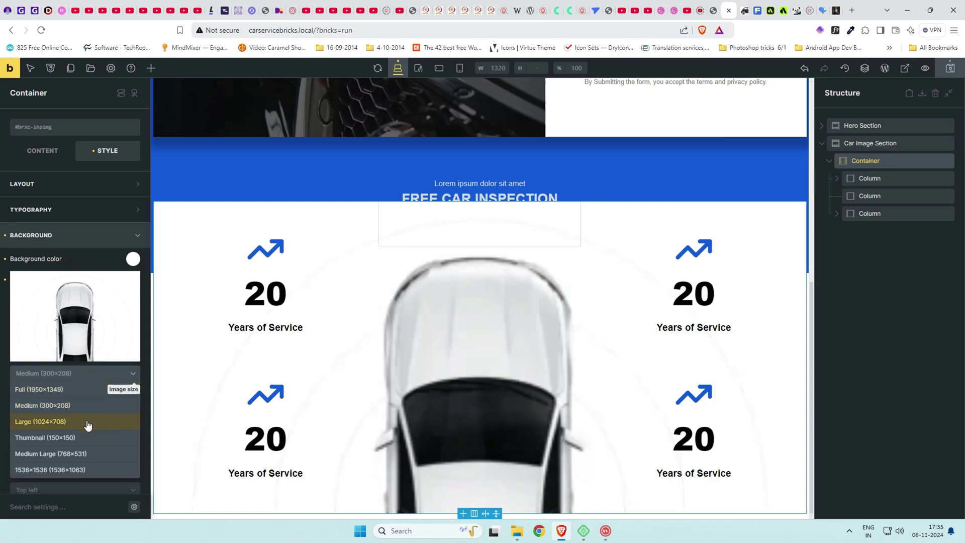
click(88, 395)
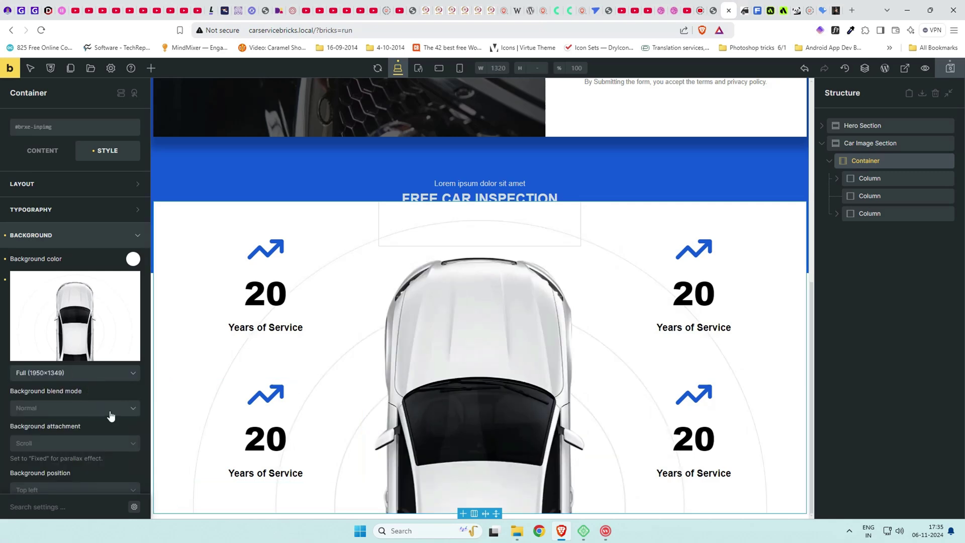
Make the car background No repeat, Contain and Center center, then save and preview.
scroll(108, 445, down, 3)
click(76, 374)
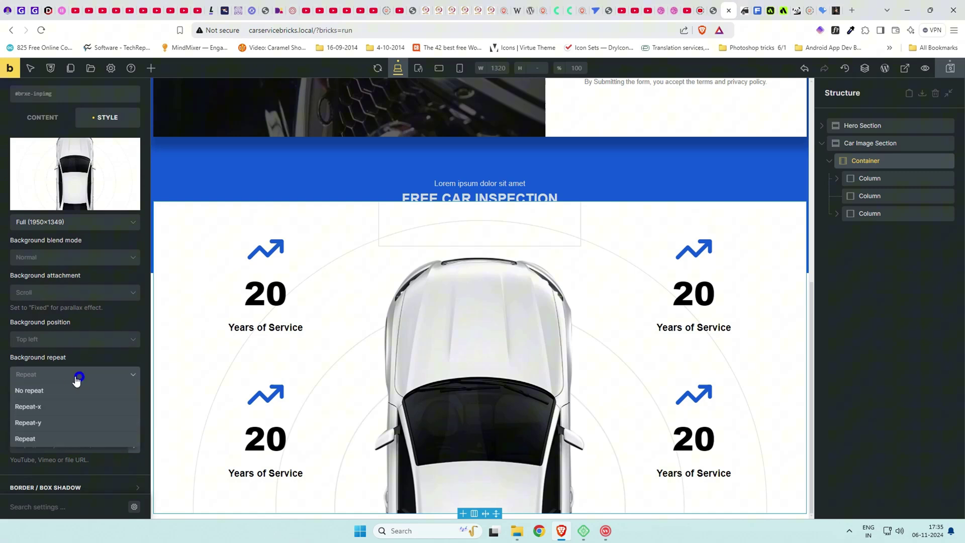
click(56, 390)
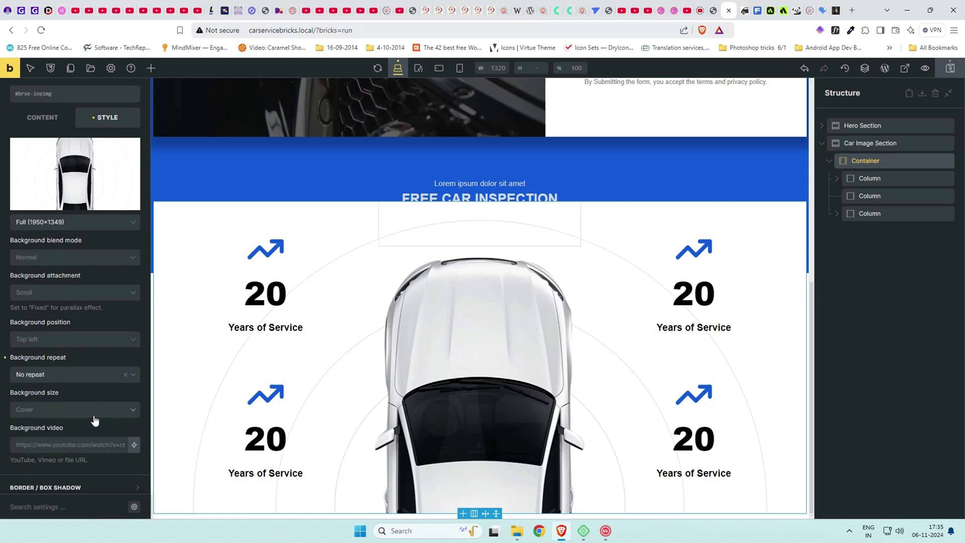
click(97, 409)
click(66, 455)
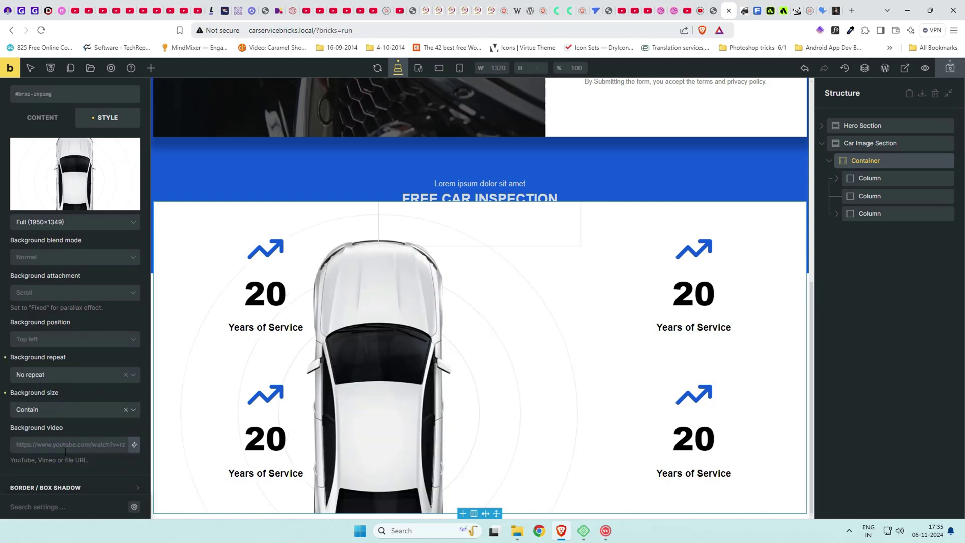
click(83, 342)
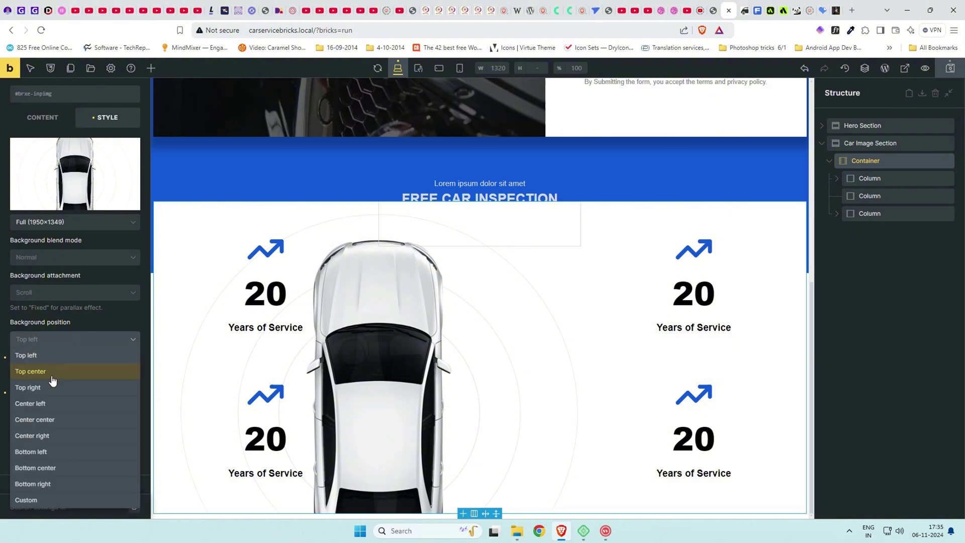
click(54, 418)
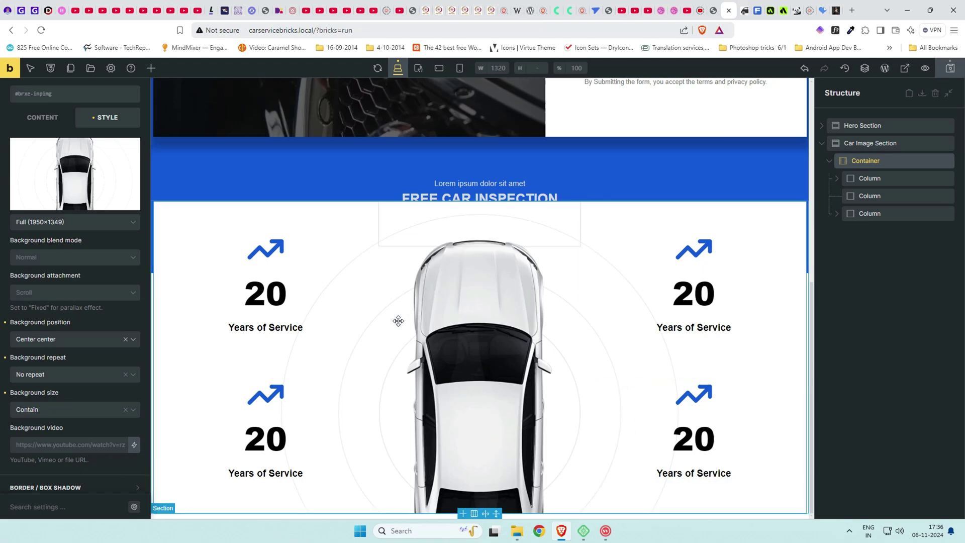
click(950, 68)
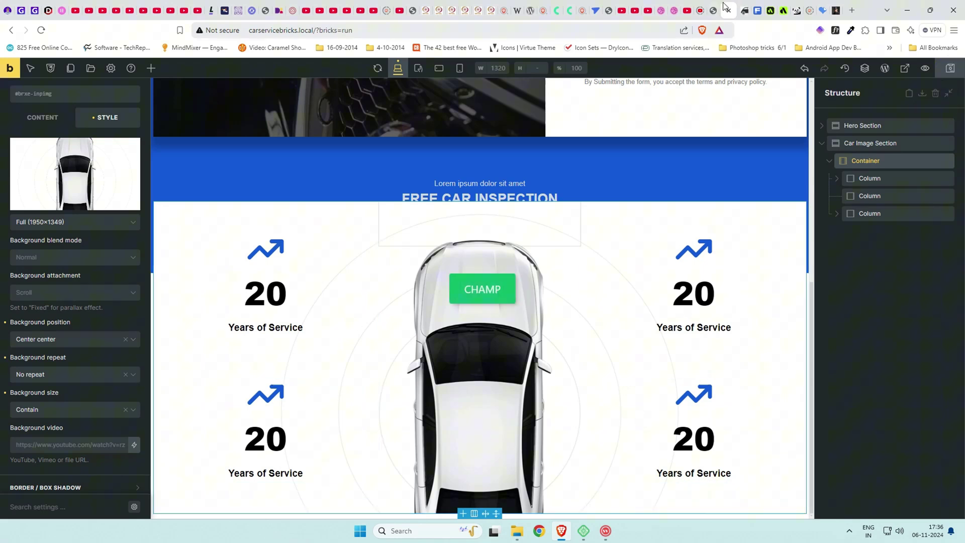
click(924, 68)
Set the Hero Section's height to 120vh in its layout settings.
scroll(611, 200, down, 8)
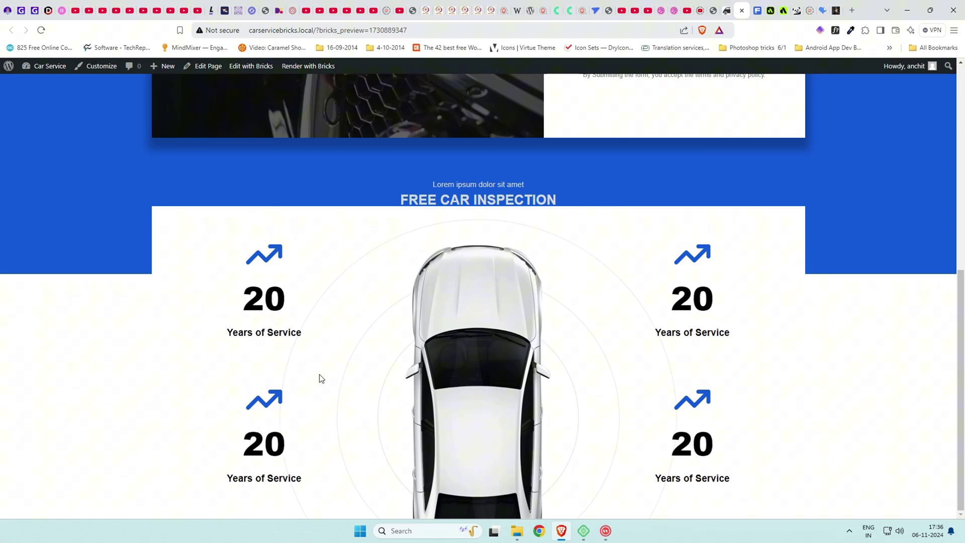
triple_click(484, 200)
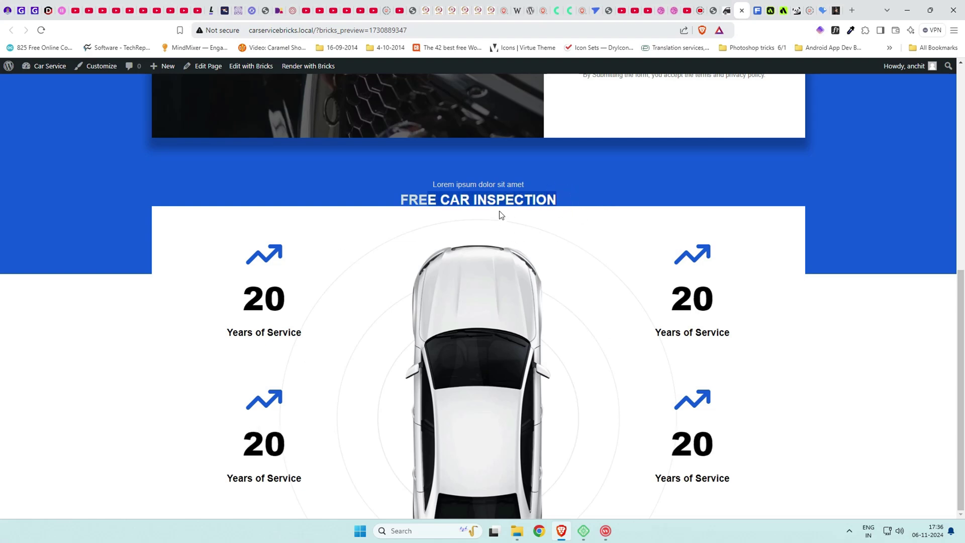
click(727, 10)
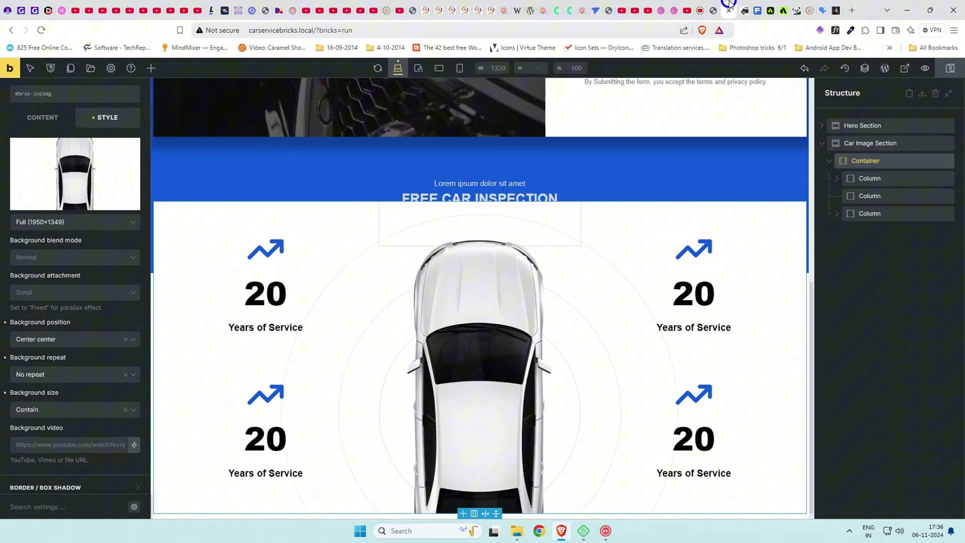
click(874, 125)
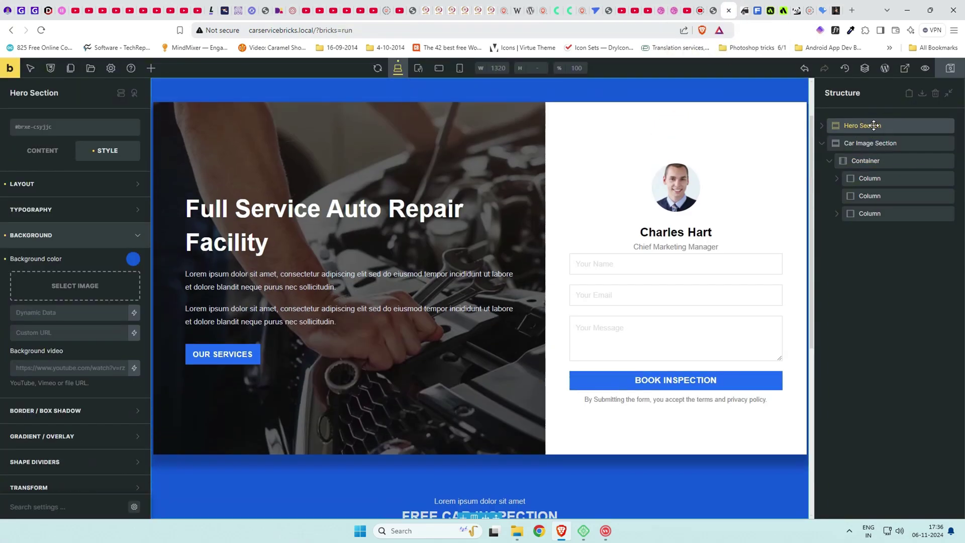
click(28, 235)
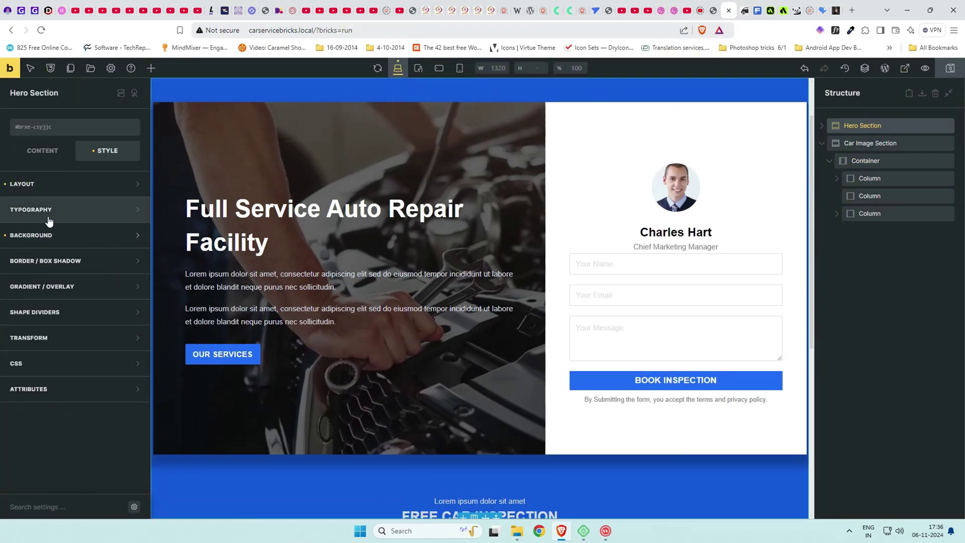
click(43, 186)
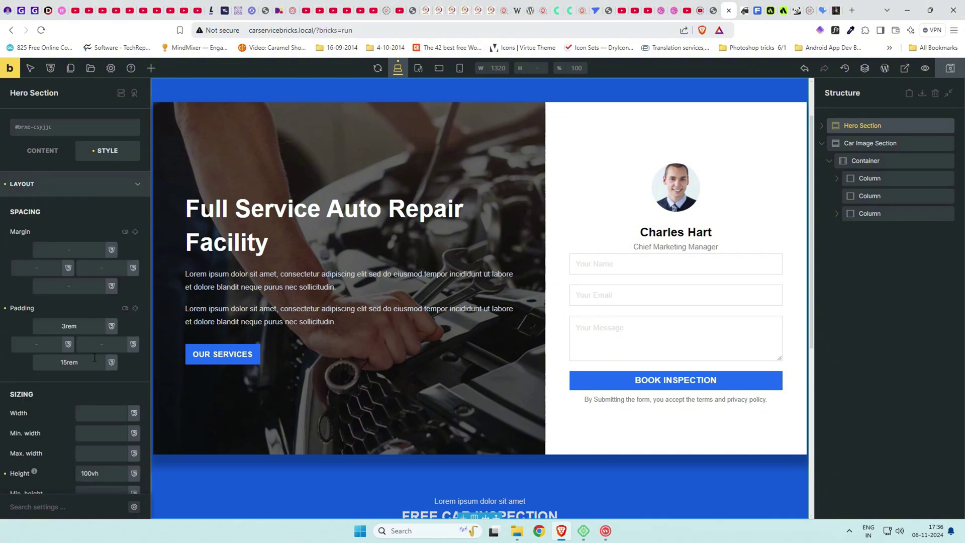
scroll(86, 370, down, 2)
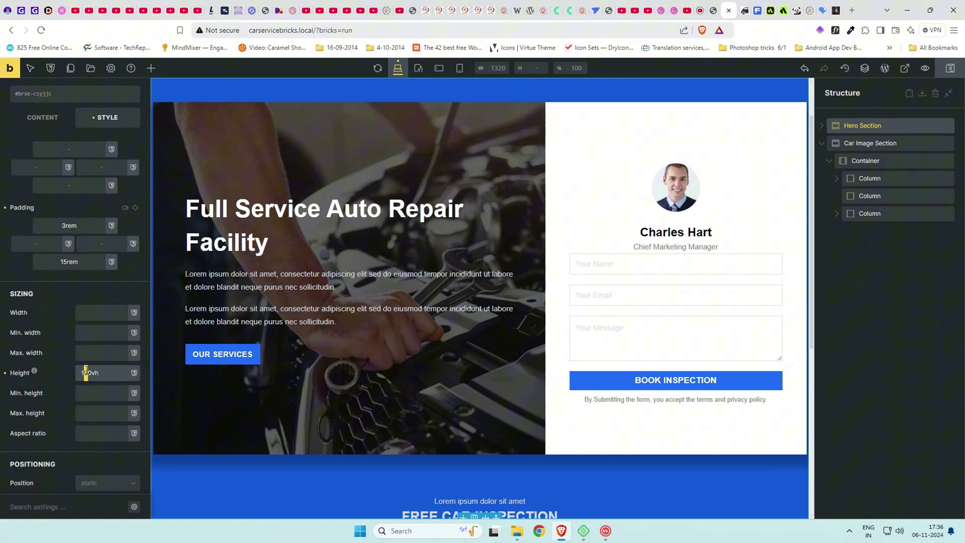
scroll(508, 437, down, 5)
Clear the blue background colour from the inspection heading block, save, and check the preview.
click(821, 125)
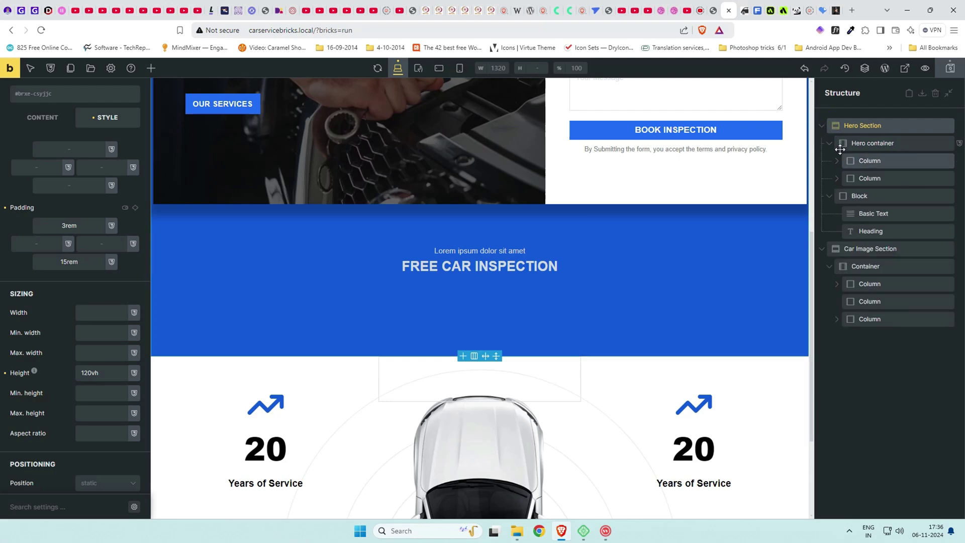
click(869, 197)
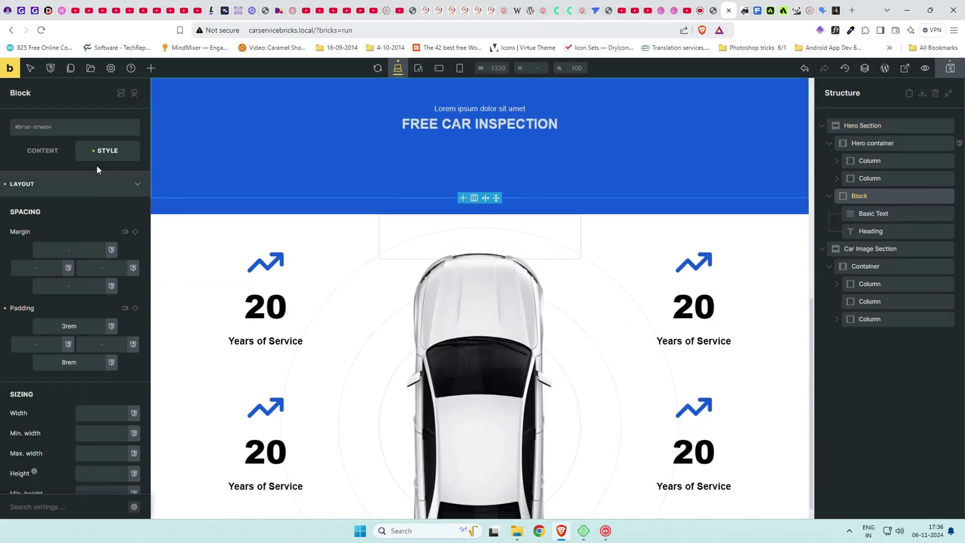
click(80, 183)
click(86, 234)
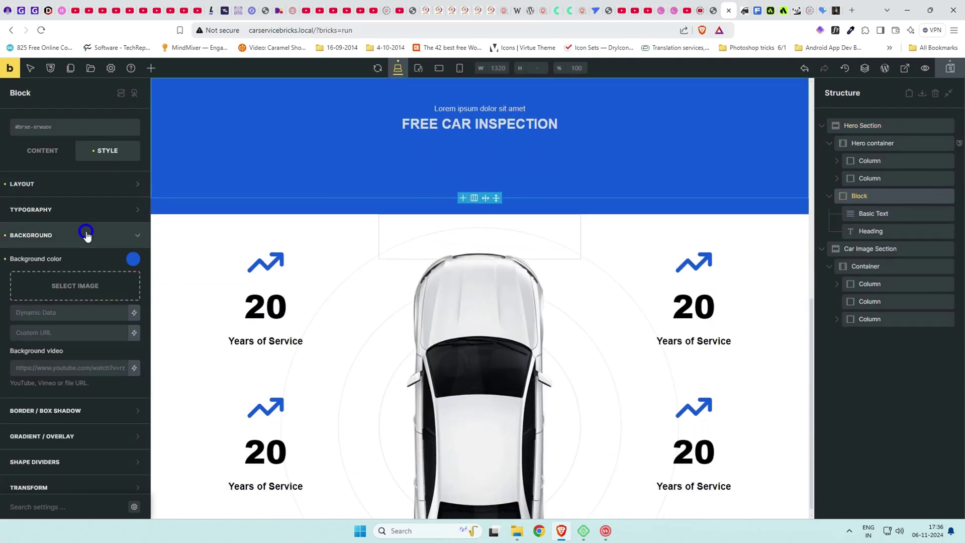
click(3, 259)
click(950, 68)
click(744, 9)
scroll(599, 248, down, 8)
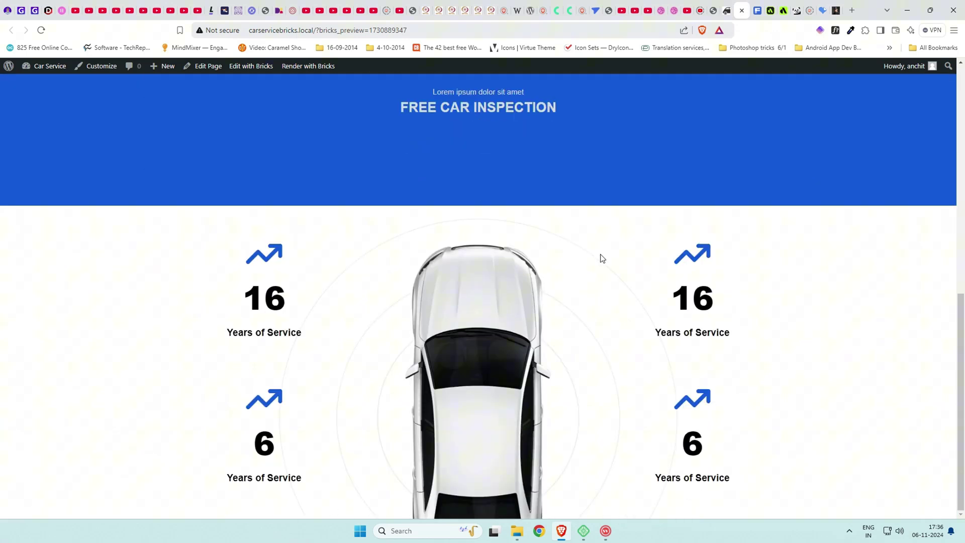
scroll(331, 432, down, 2)
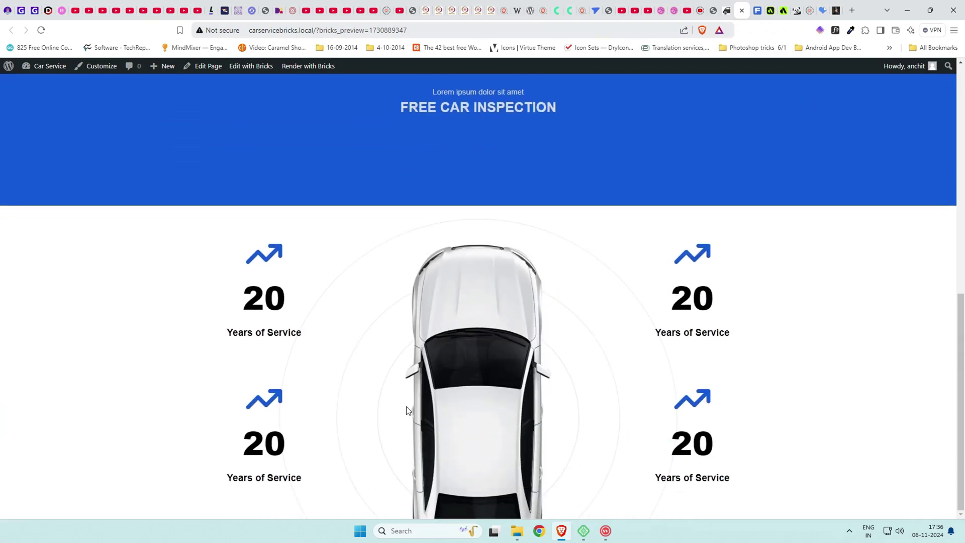
Give the Car Image Section a -2rem top margin, save, and check the live page.
click(732, 6)
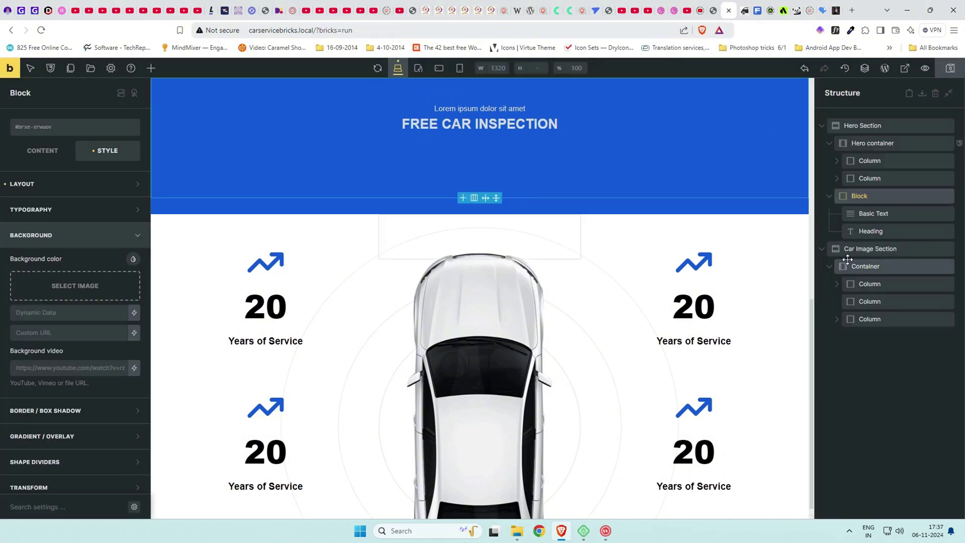
click(864, 247)
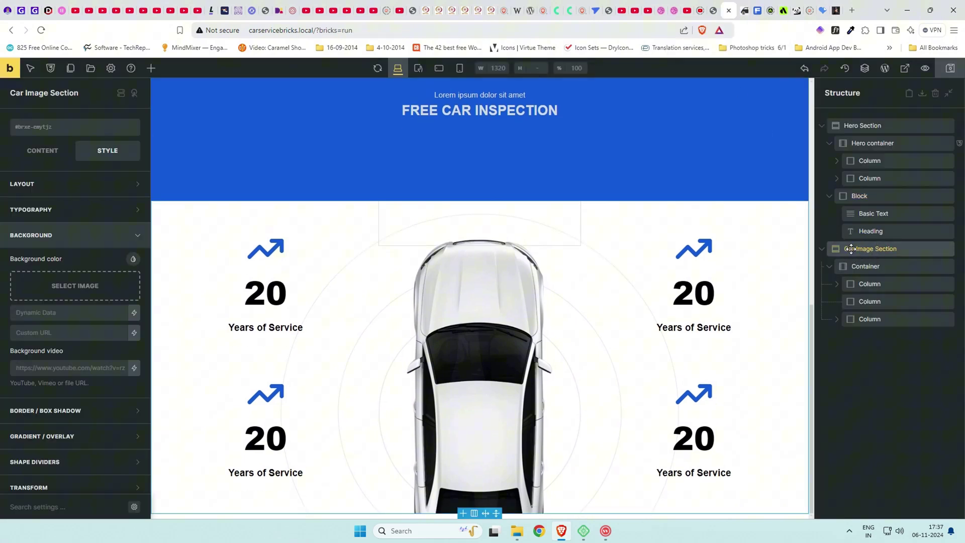
click(76, 190)
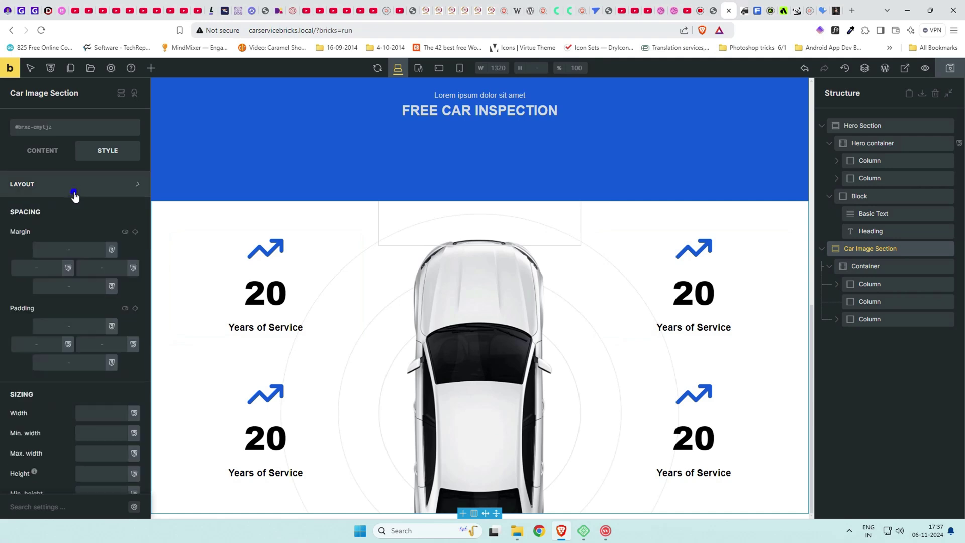
click(78, 251)
text(-2rem)
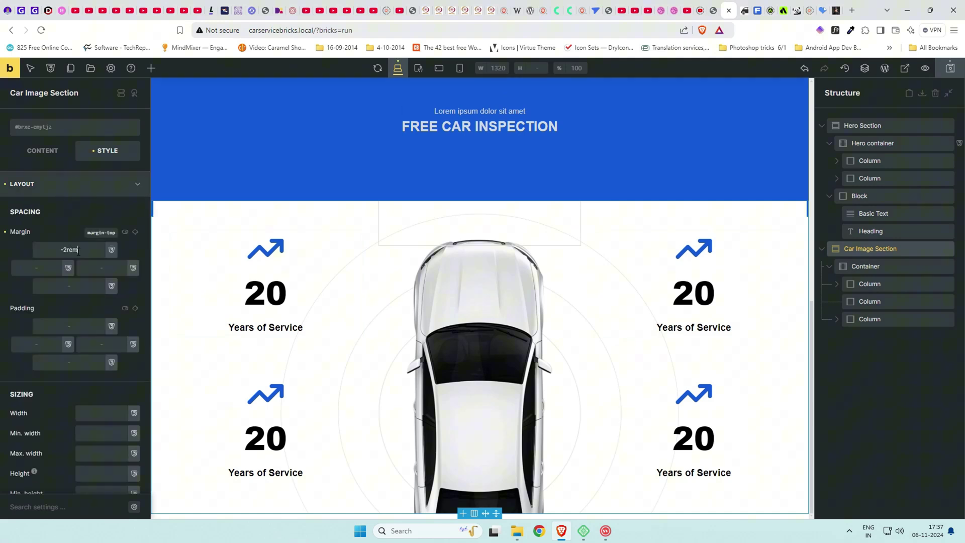
scroll(239, 297, up, 4)
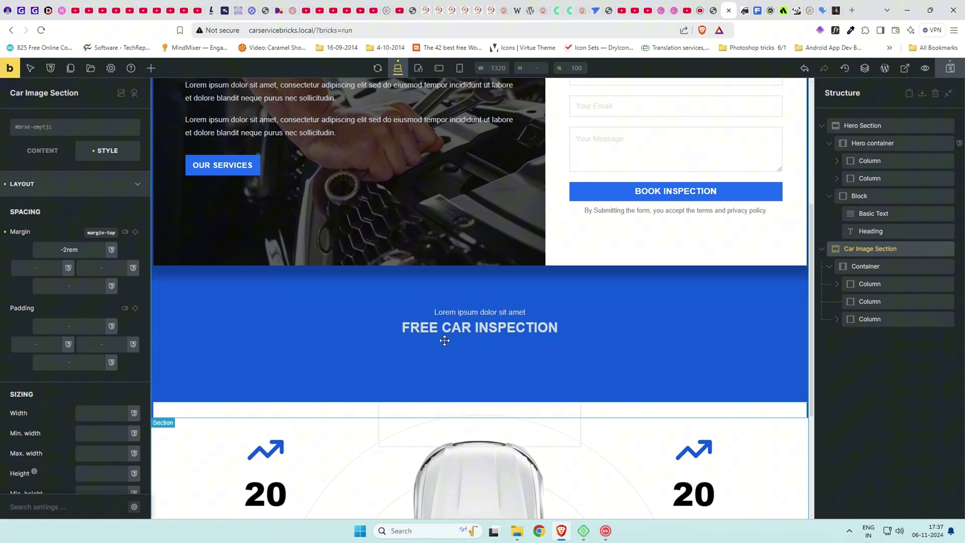
scroll(444, 341, down, 2)
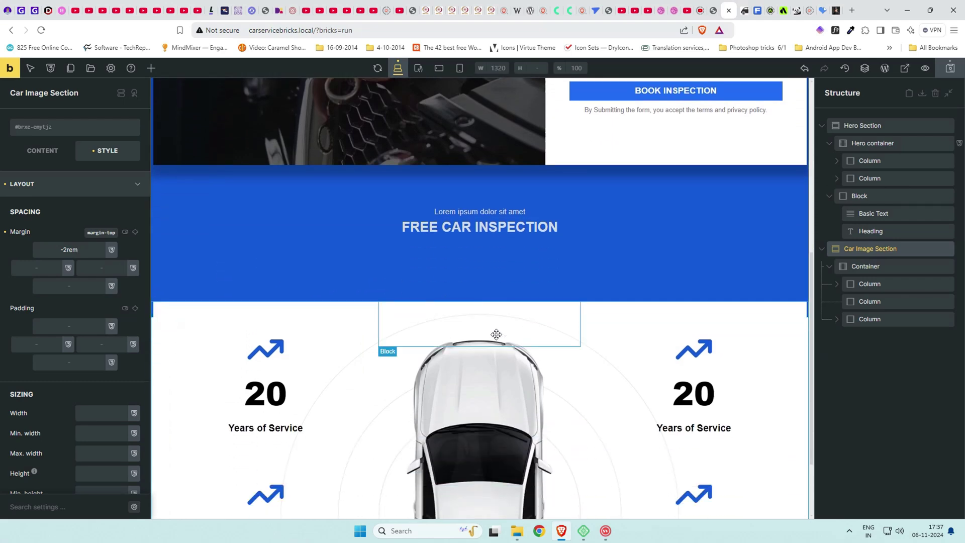
click(949, 68)
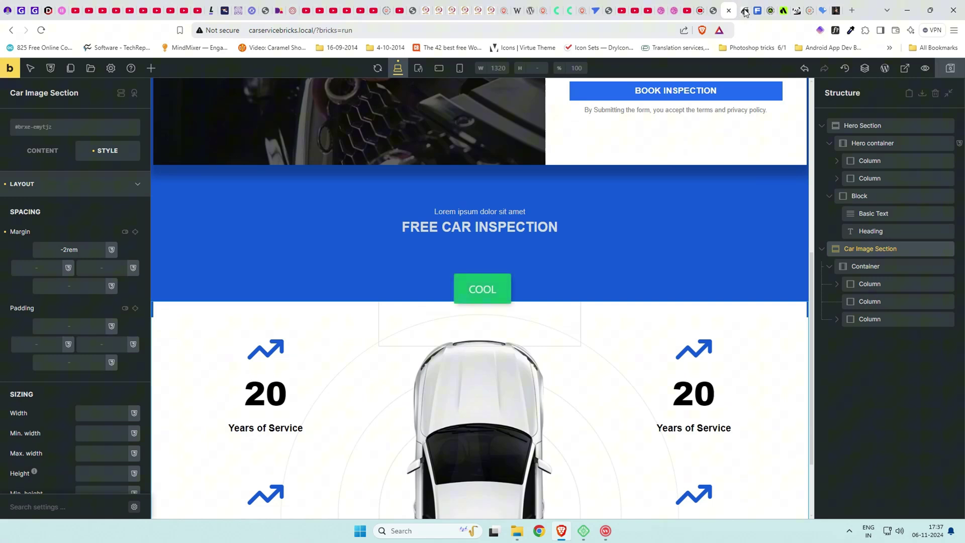
click(925, 68)
scroll(671, 247, down, 9)
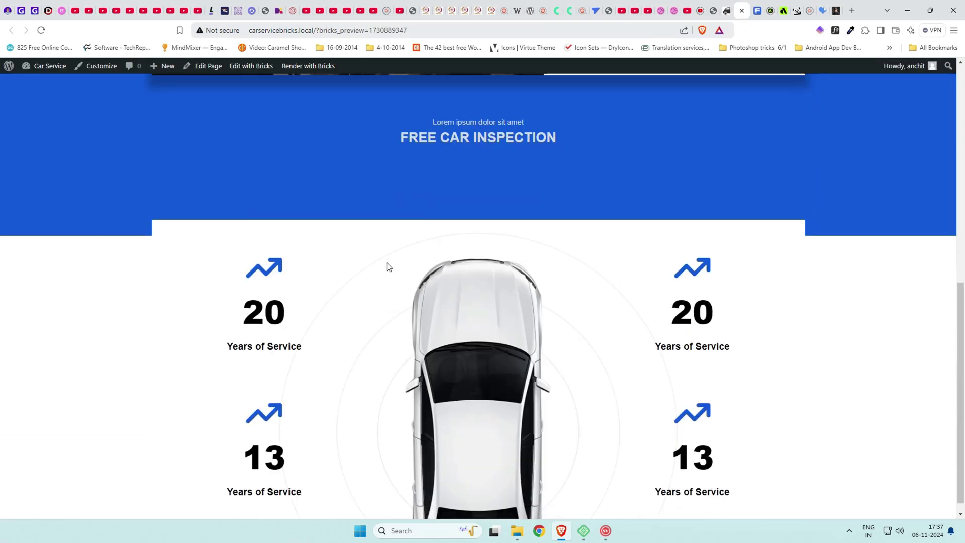
scroll(809, 226, up, 3)
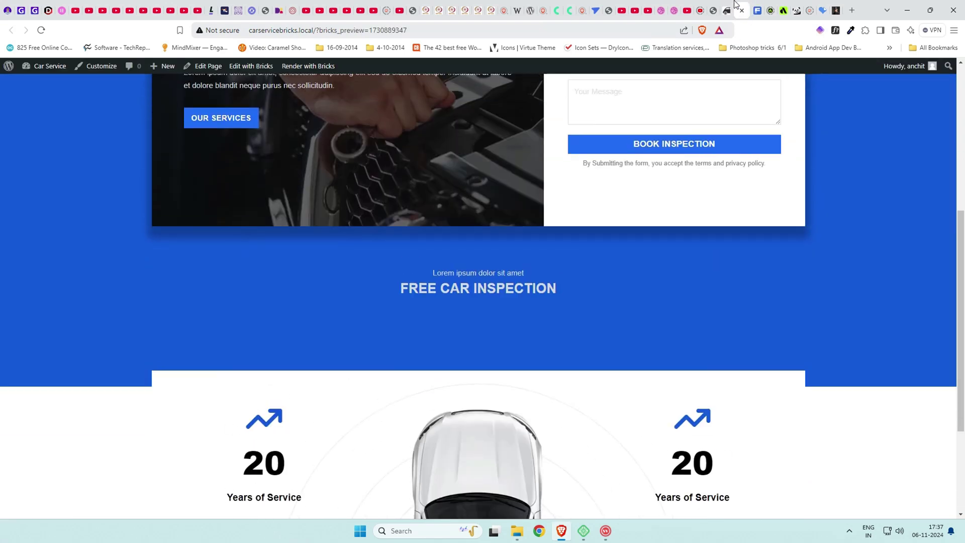
Deepen the section's top margin to -5rem, save, and preview again.
click(727, 10)
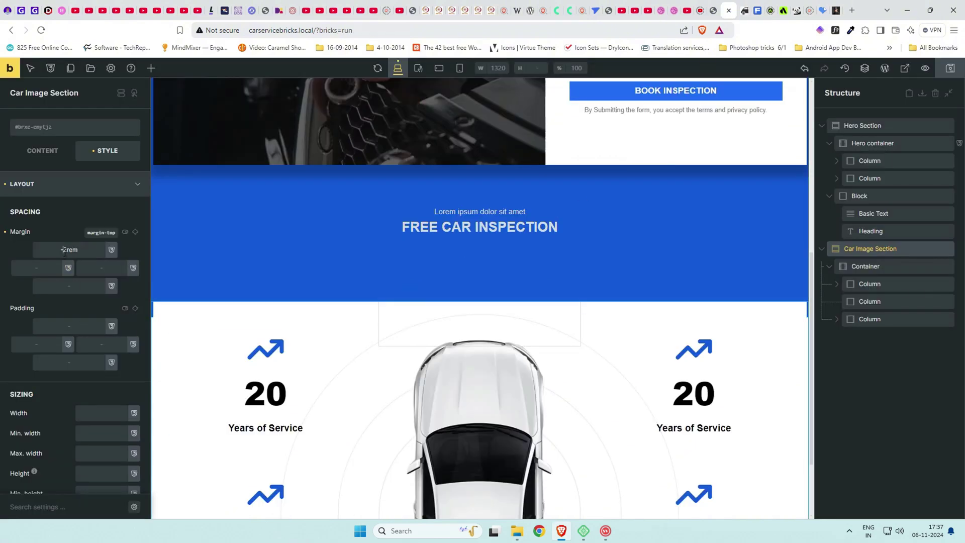
text(4)
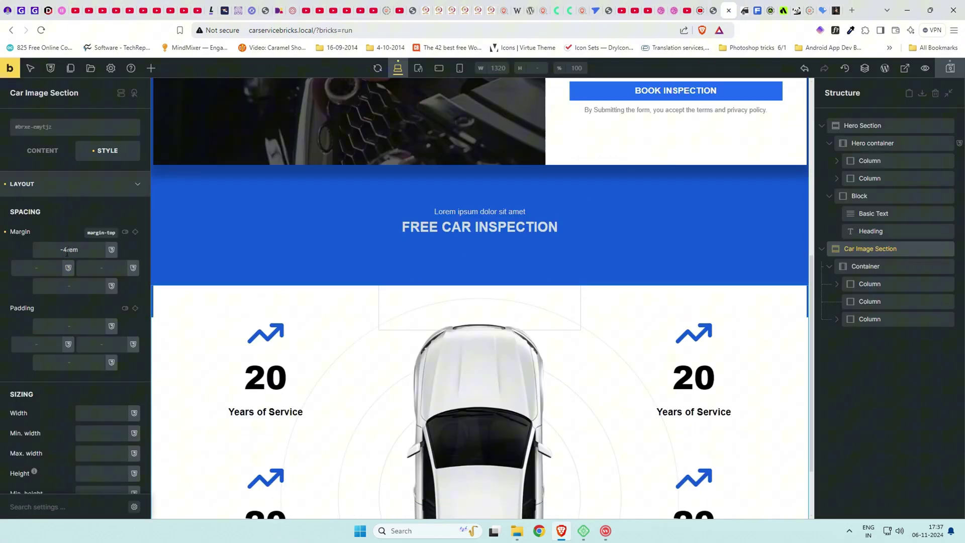
key(BackSpace)
text(5)
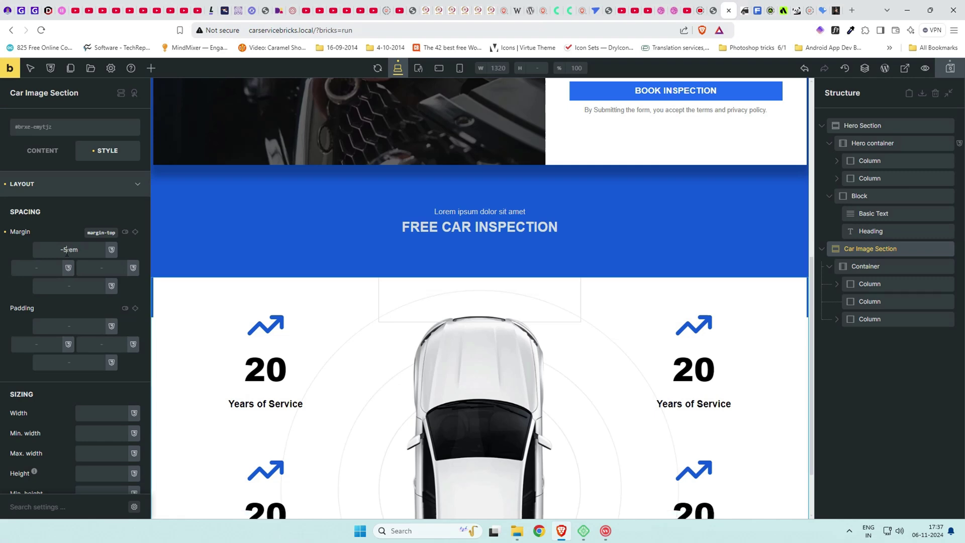
click(950, 68)
click(925, 68)
scroll(661, 213, down, 8)
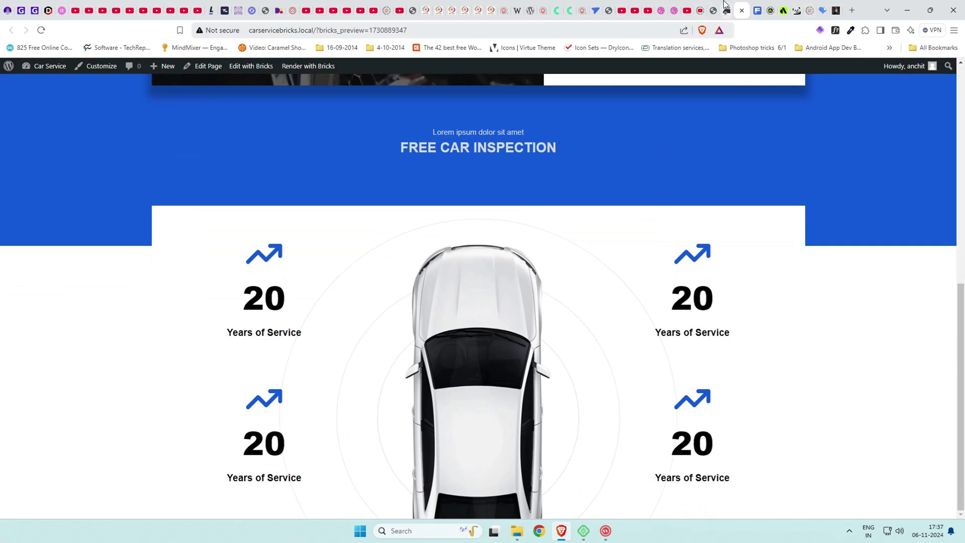
Scroll through the startersites.io stats card overlapping the blue band, then go back to Bricks.
click(725, 7)
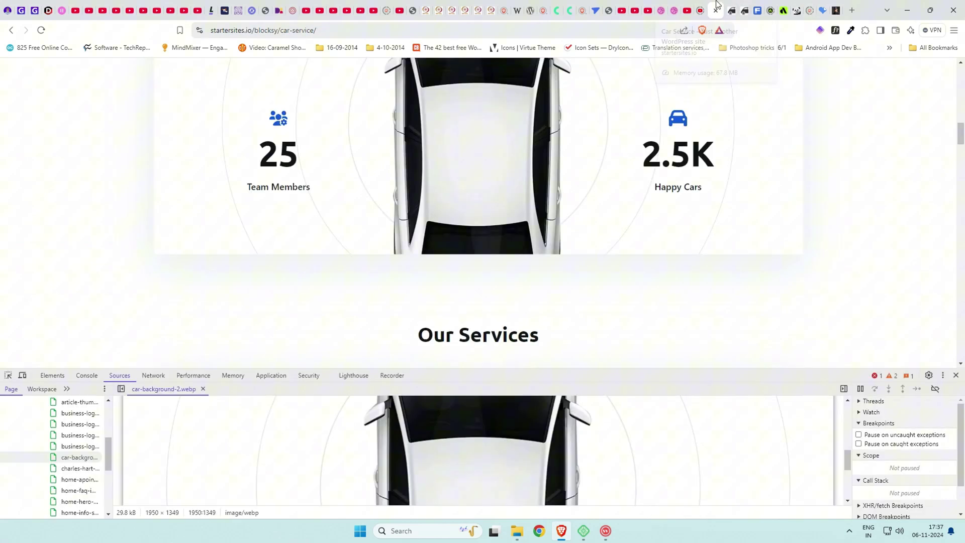
scroll(625, 211, up, 5)
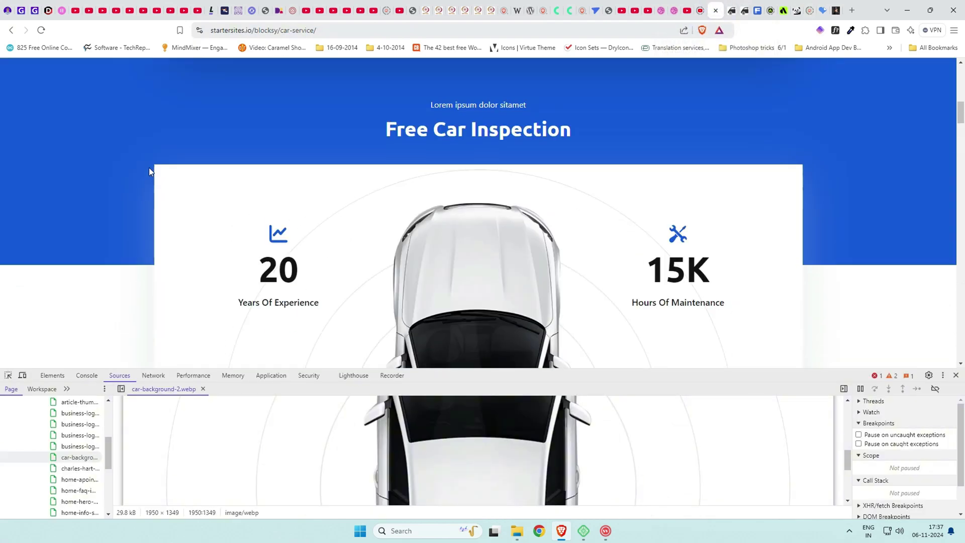
scroll(610, 172, down, 4)
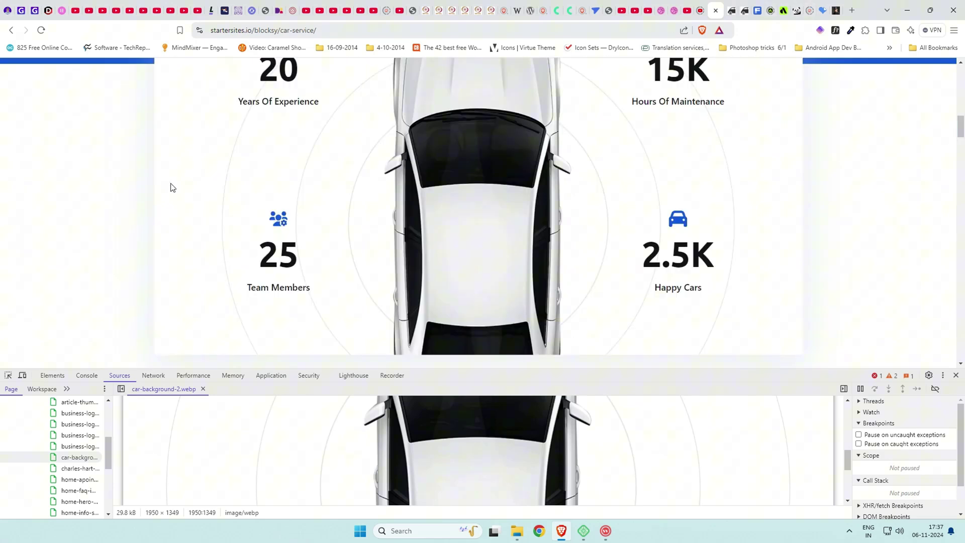
click(735, 5)
Give the white stats card container a semi-transparent black box shadow.
click(888, 249)
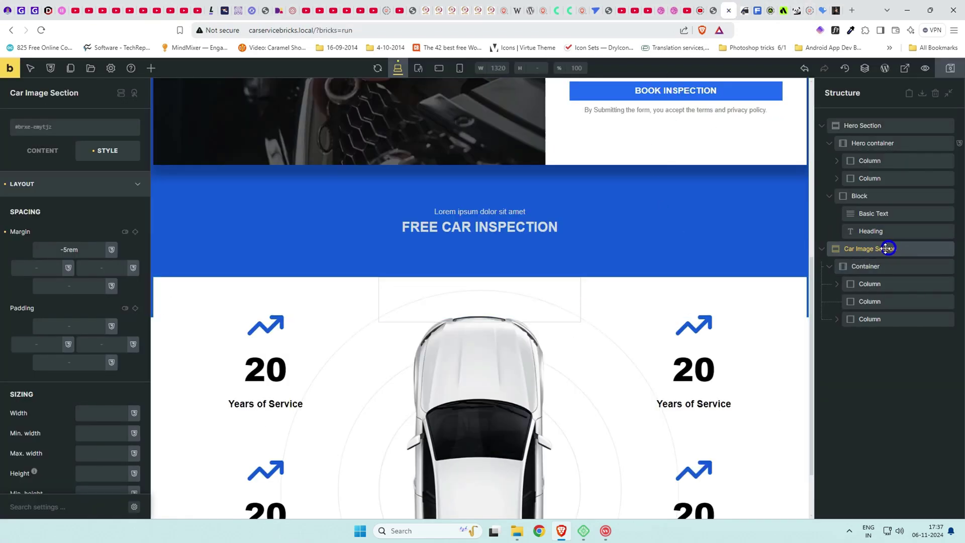
scroll(76, 240, down, 2)
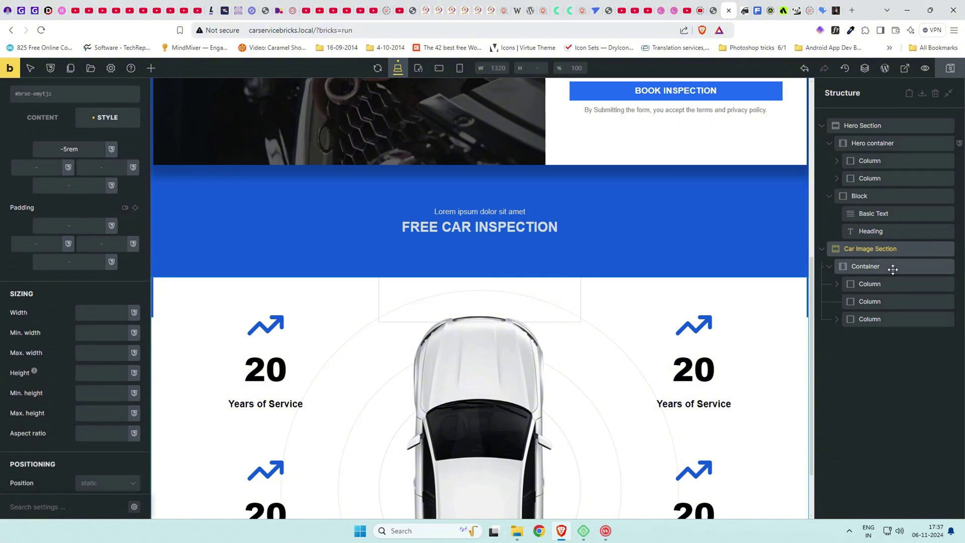
click(892, 270)
click(78, 194)
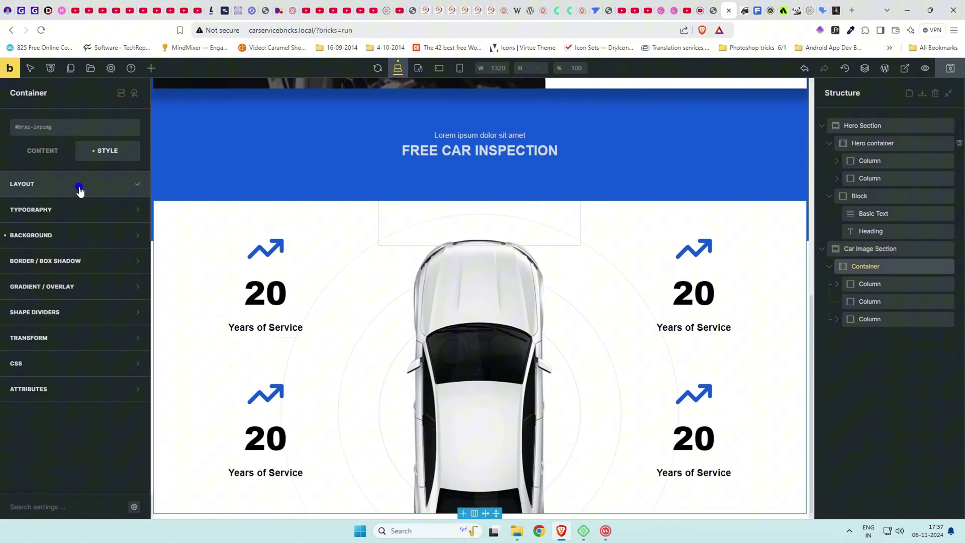
click(76, 256)
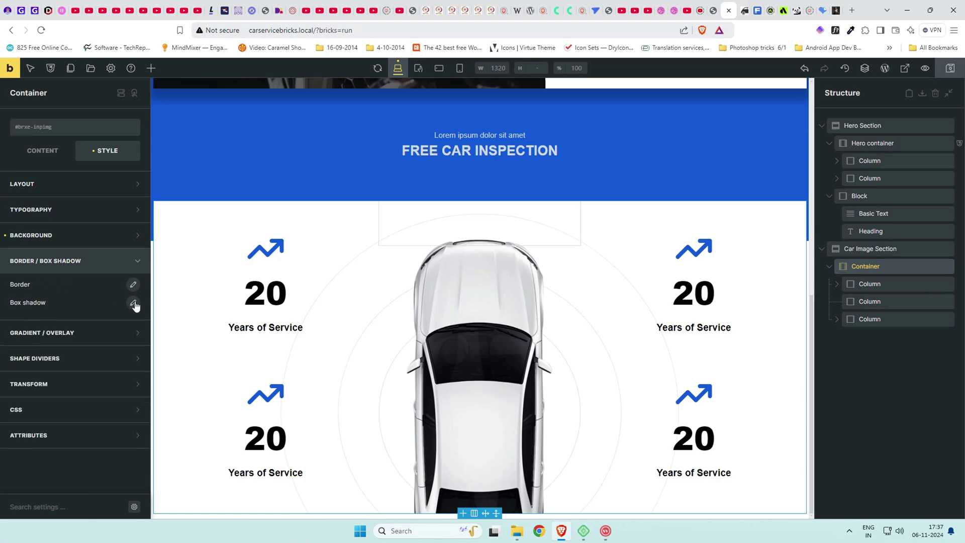
click(132, 302)
click(123, 419)
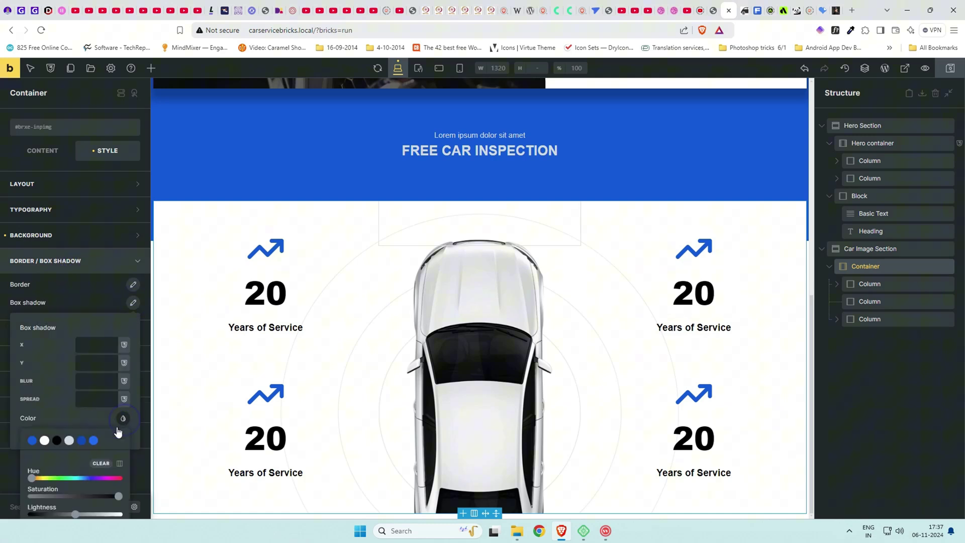
click(59, 443)
scroll(74, 449, down, 2)
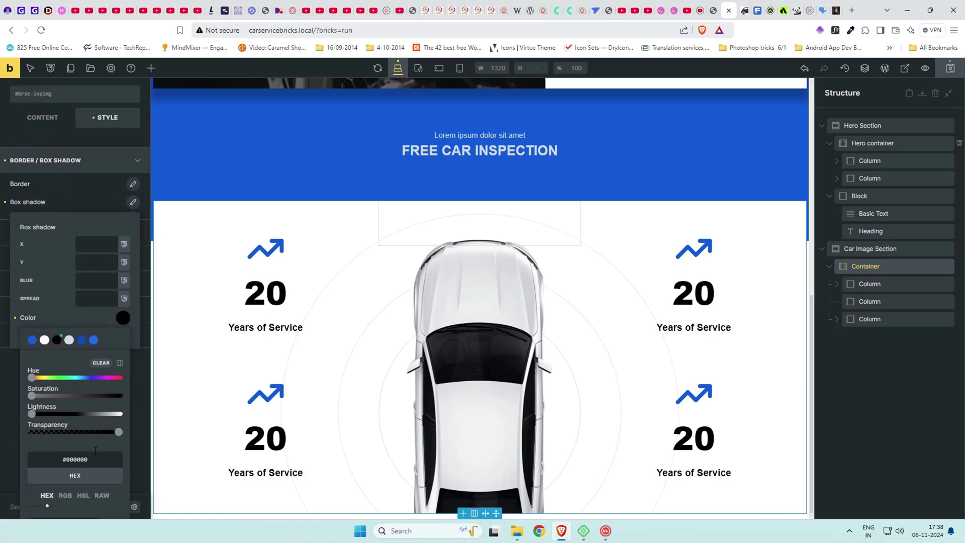
drag(112, 431, 76, 432)
Set the shadow spread to .1rem and blur to 2rem, then view it live.
click(87, 301)
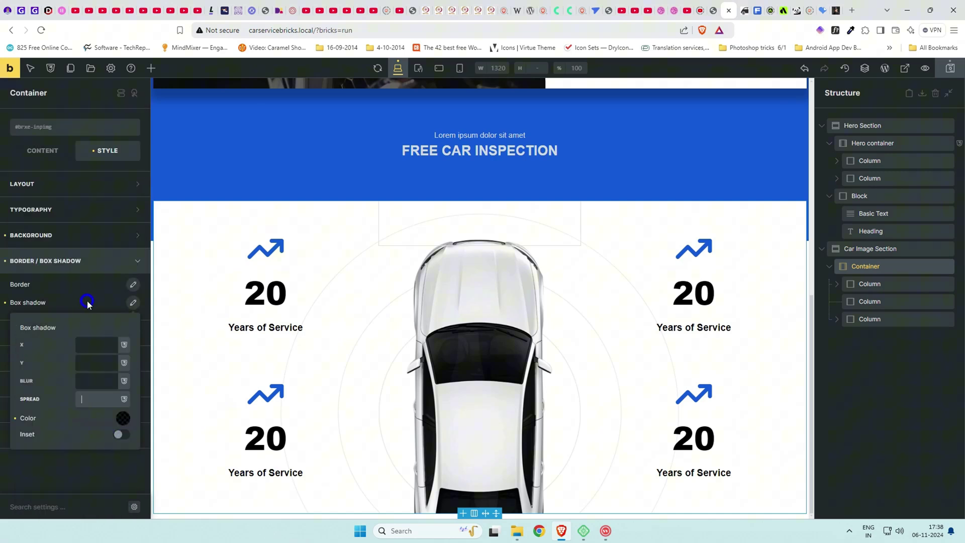
text(.1rem)
click(86, 375)
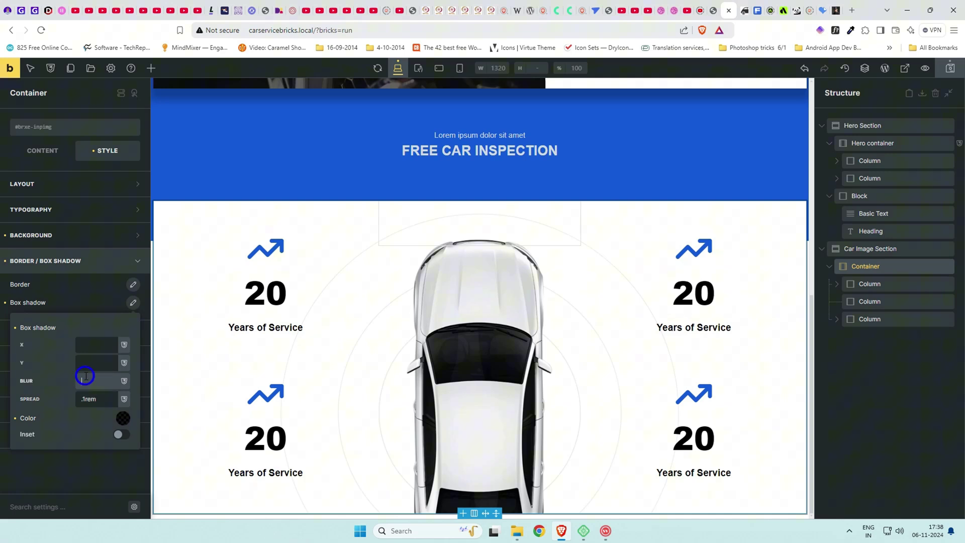
text(2rem)
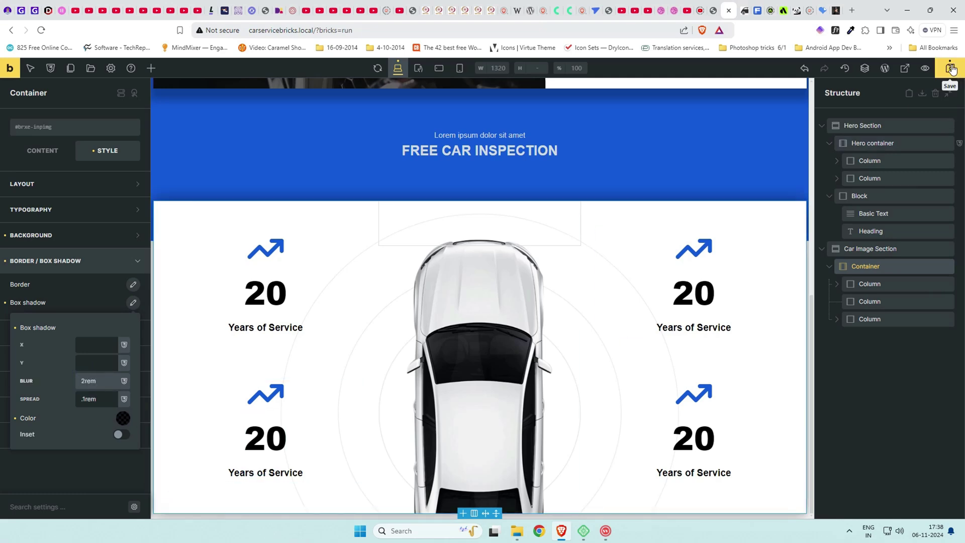
click(744, 9)
scroll(548, 281, down, 9)
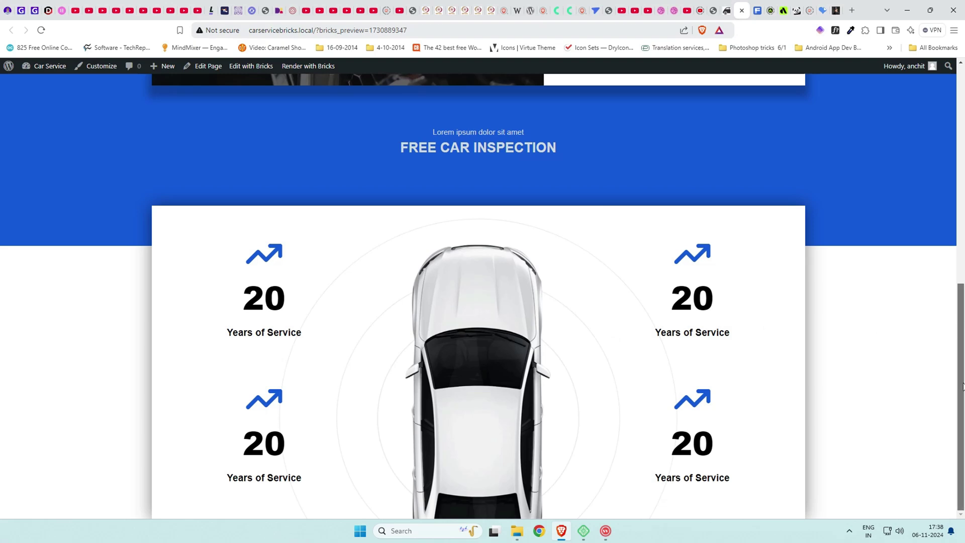
scroll(962, 377, up, 3)
scroll(962, 377, down, 3)
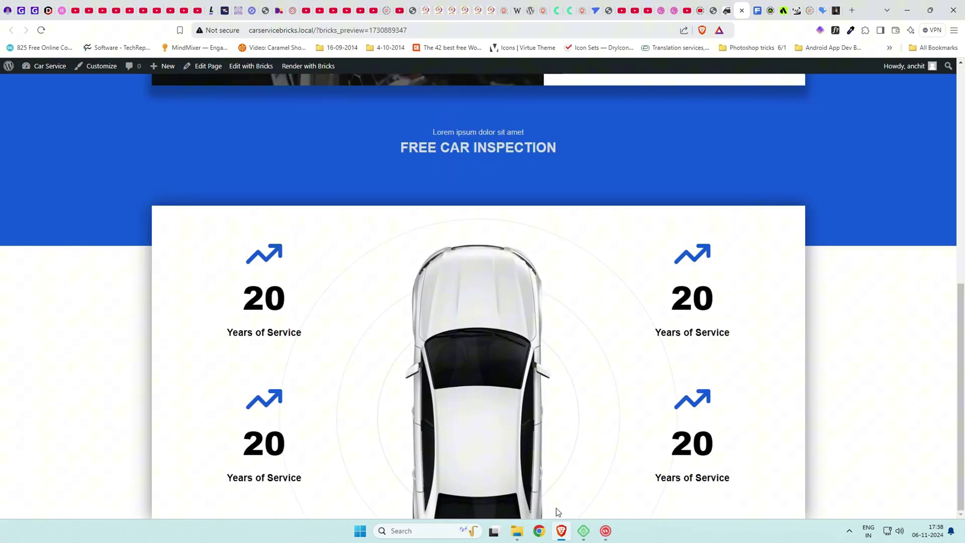
Select the first stats column and compare it with the reference page's stats card.
click(726, 6)
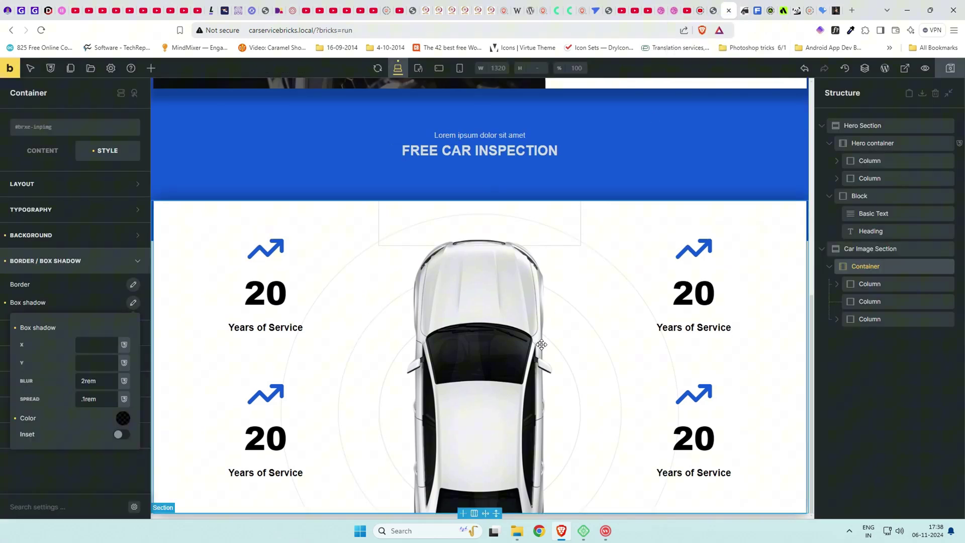
click(920, 285)
click(711, 7)
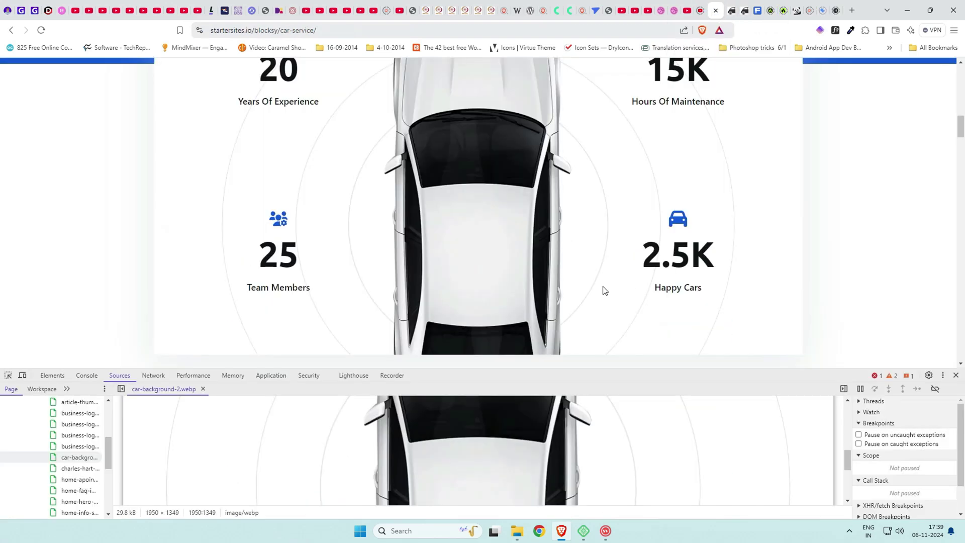
scroll(603, 286, down, 4)
scroll(603, 287, up, 7)
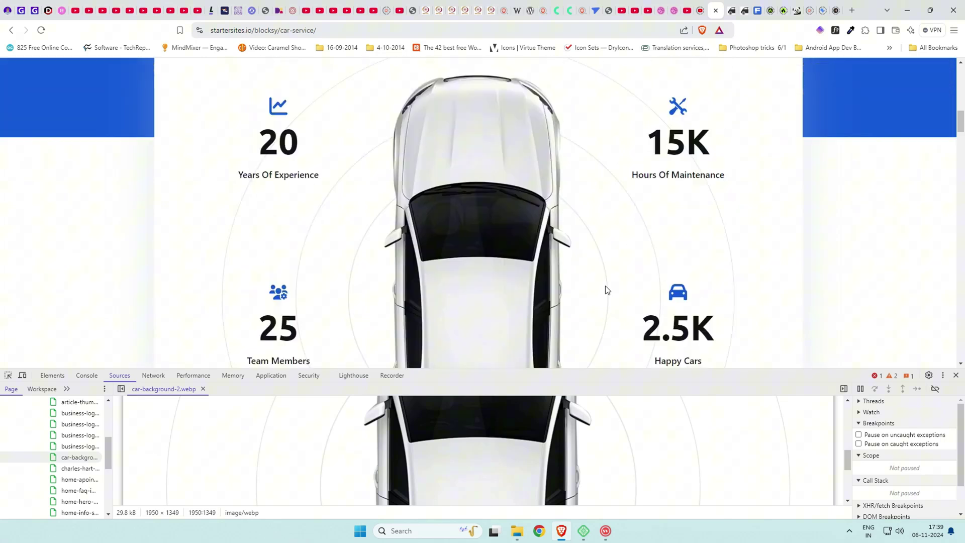
scroll(622, 264, up, 1)
click(727, 7)
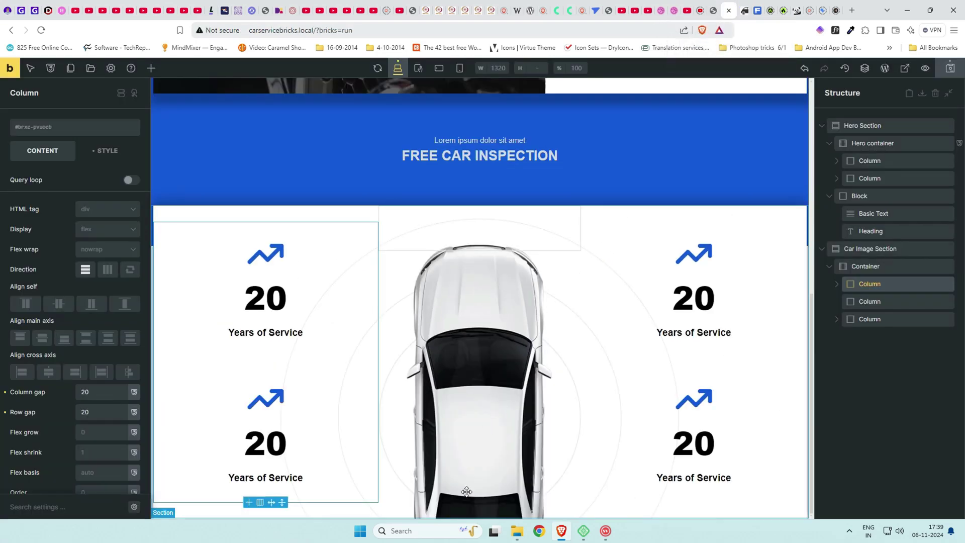
Collapse Car Image Section and Hero Section in the structure, then revisit the reference page.
click(822, 249)
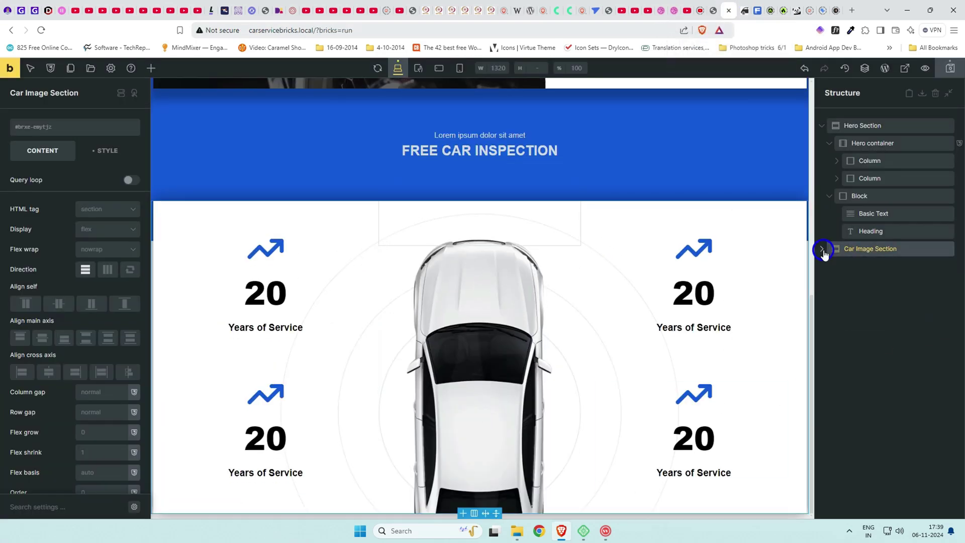
click(821, 125)
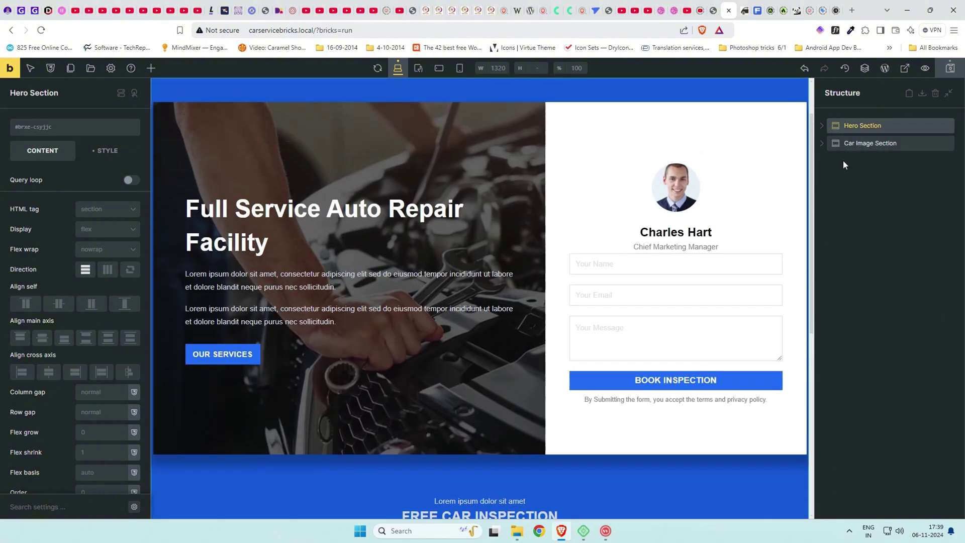
scroll(707, 309, down, 7)
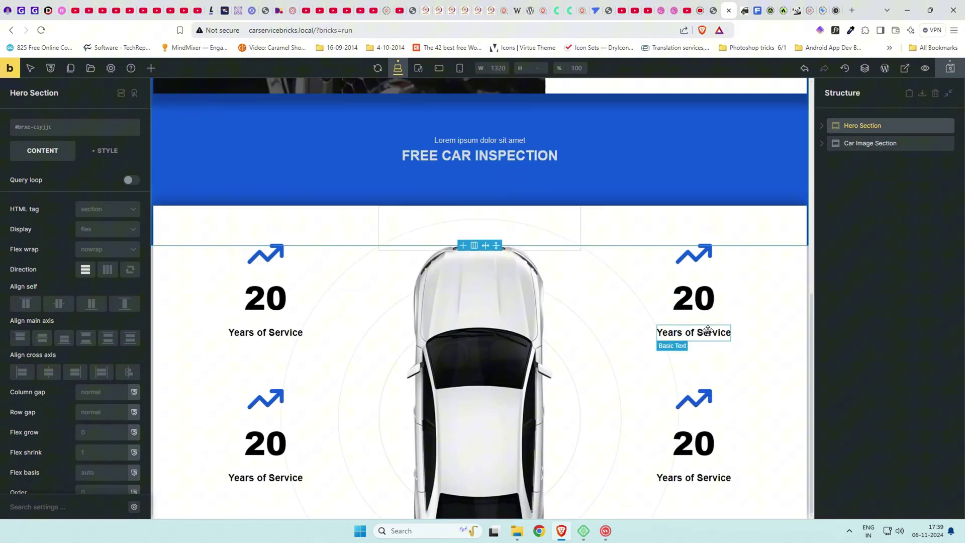
click(851, 196)
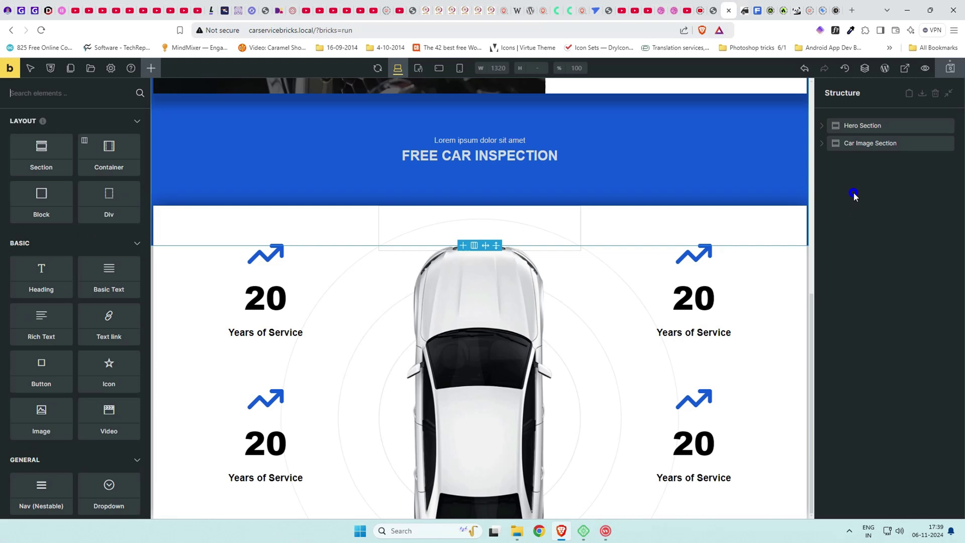
click(715, 5)
scroll(657, 237, down, 3)
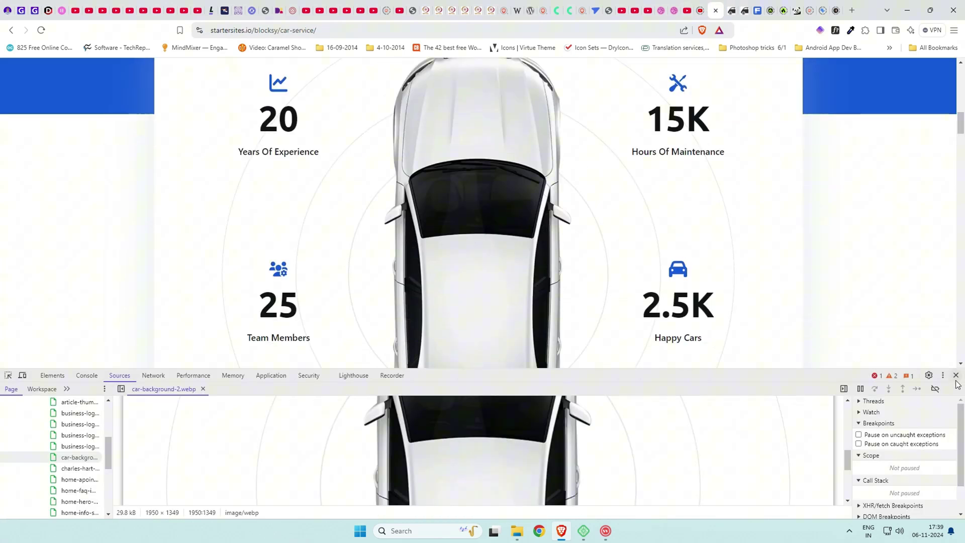